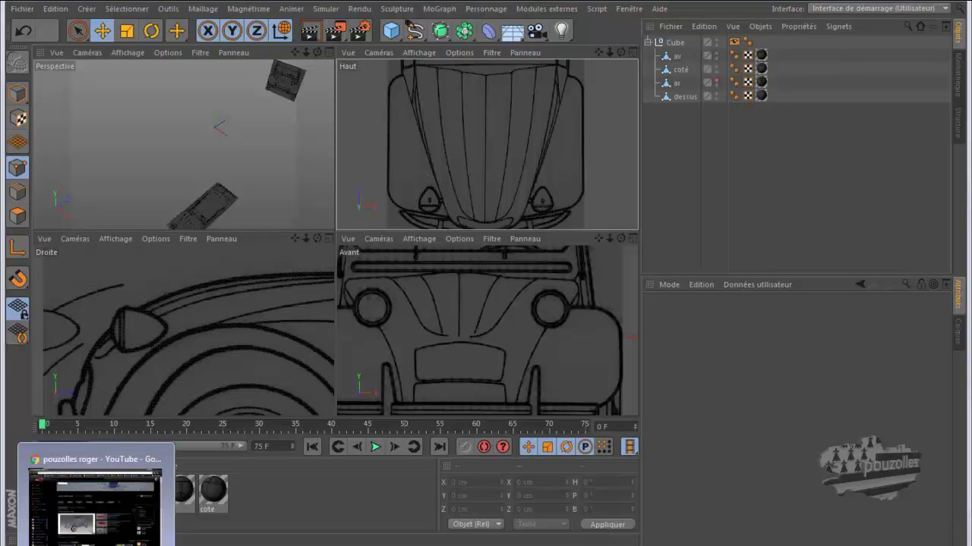
Step: Switch to Chrome and view the playlist "tuto c4d modelisation d'une ferrari 550 maranello" among the channel's YouTube playlists
{"action": "left_click", "coordinate": [97, 545]}
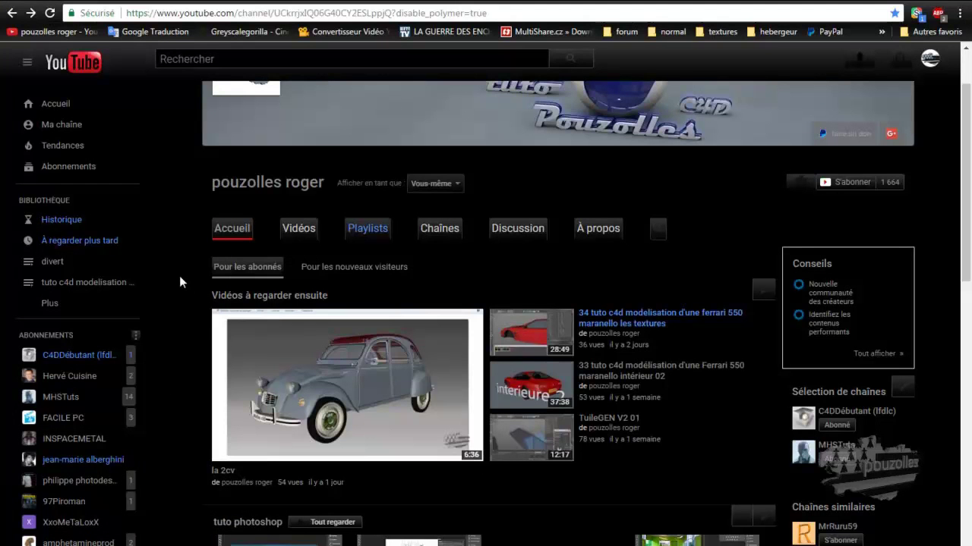
{"action": "left_click", "coordinate": [355, 229]}
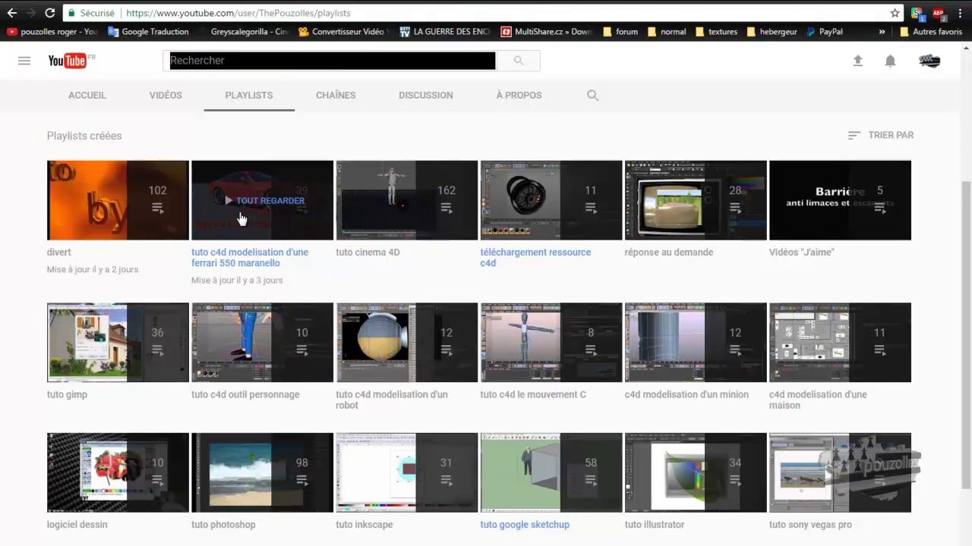
{"action": "left_click", "coordinate": [240, 219]}
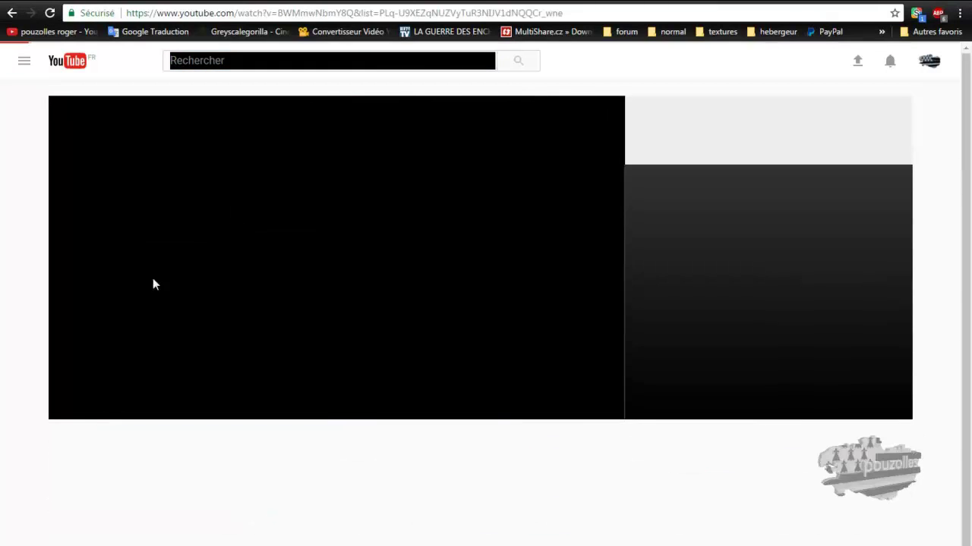
{"action": "left_click", "coordinate": [95, 410]}
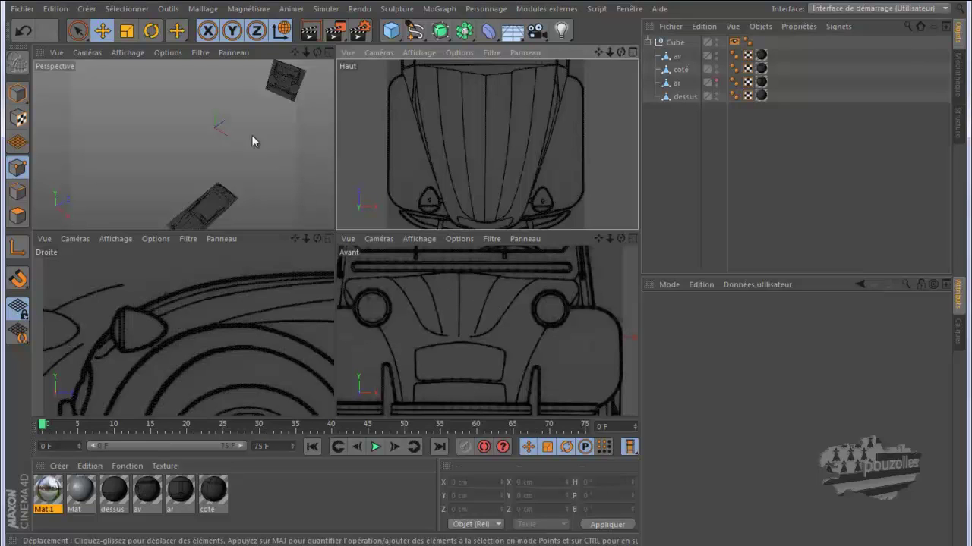
Step: Examine the blueprint planes in the perspective view, briefly showing the hidden "ar" plane and hiding it again
{"action": "middle_click", "coordinate": [228, 138]}
{"action": "right_click_drag", "start_coordinate": [318, 239], "coordinate": [379, 262], "text": "alt"}
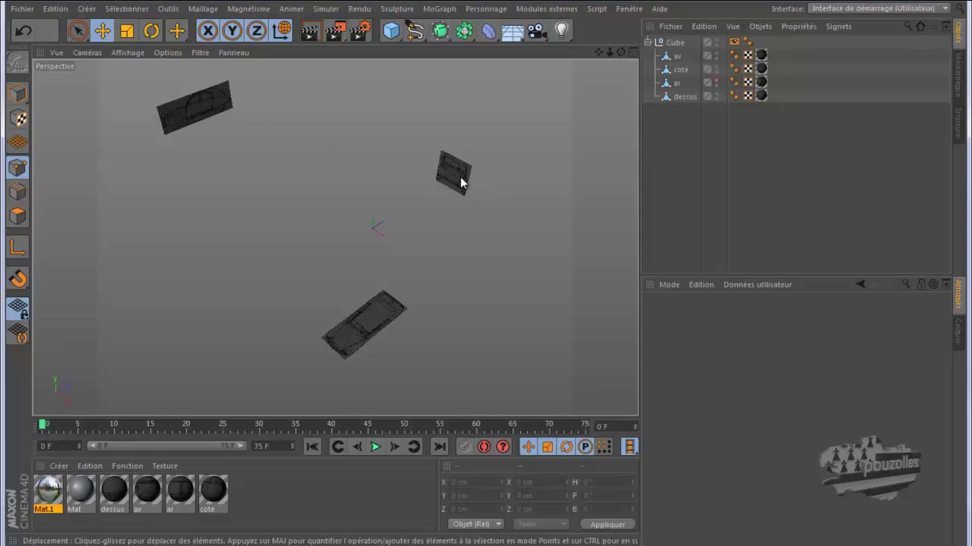
{"action": "left_click", "coordinate": [717, 80]}
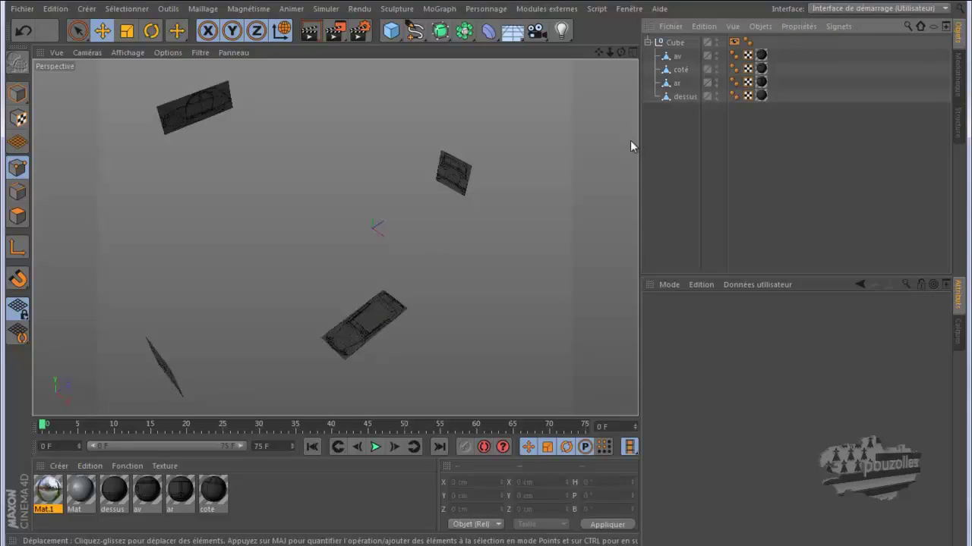
{"action": "left_click", "coordinate": [717, 81]}
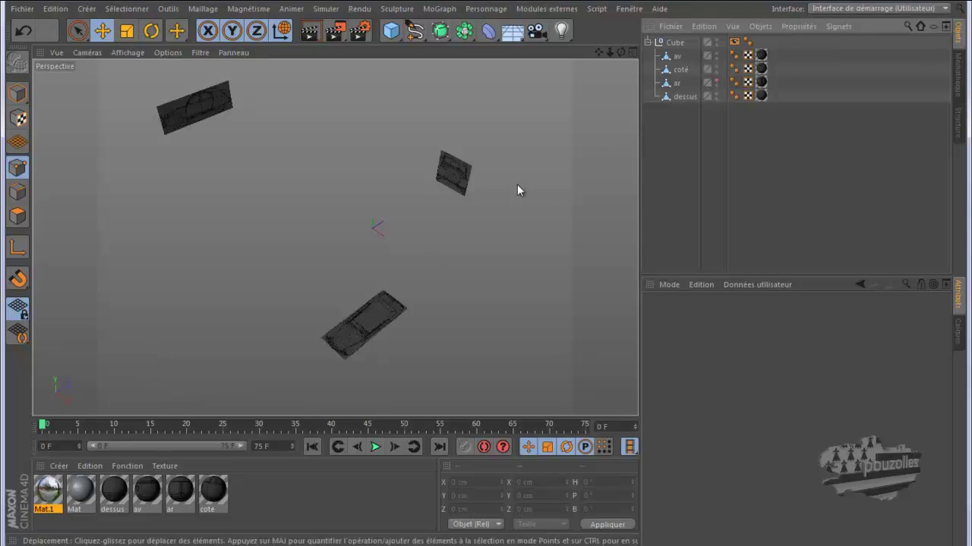
{"action": "middle_click", "coordinate": [368, 237]}
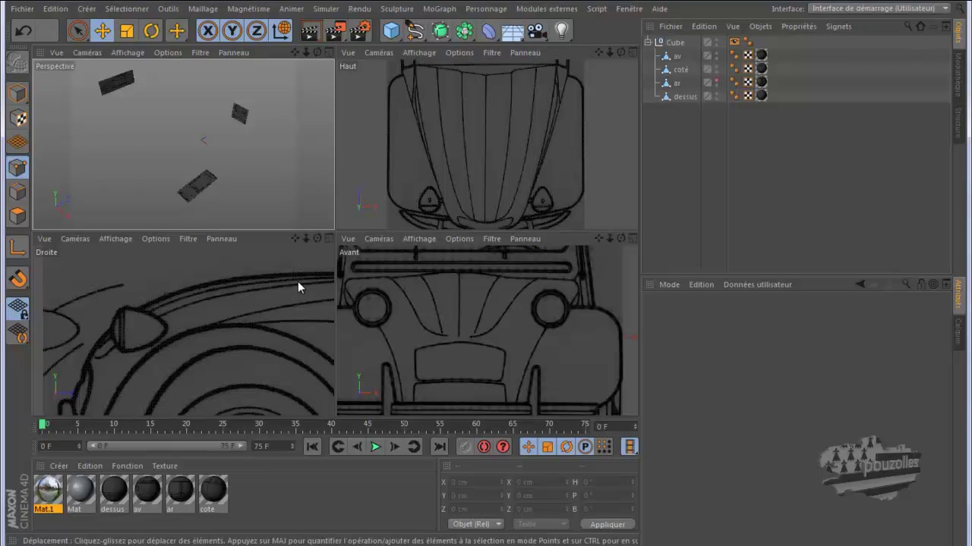
Step: Add a Plan primitive to the scene with 1 width segment and 1 height segment
{"action": "left_click", "coordinate": [392, 30]}
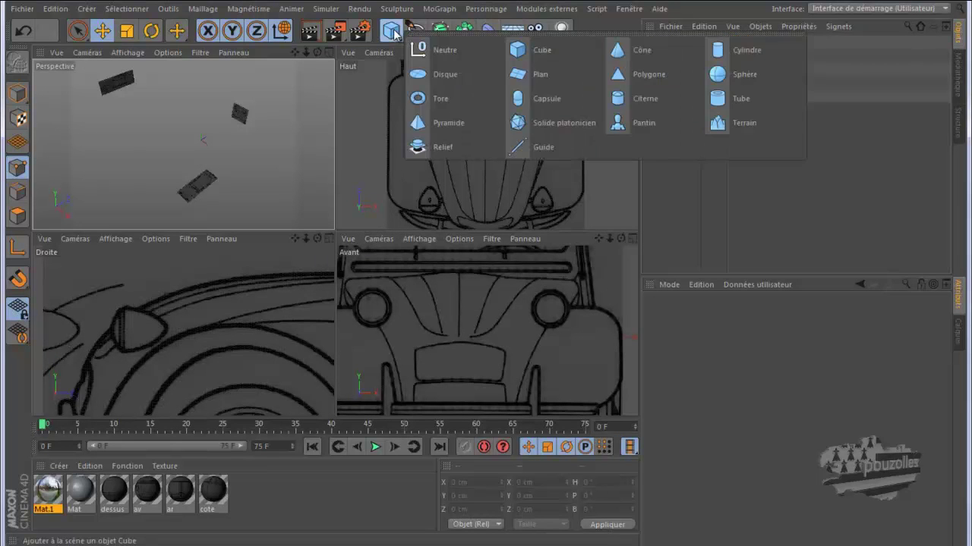
{"action": "left_click", "coordinate": [547, 74]}
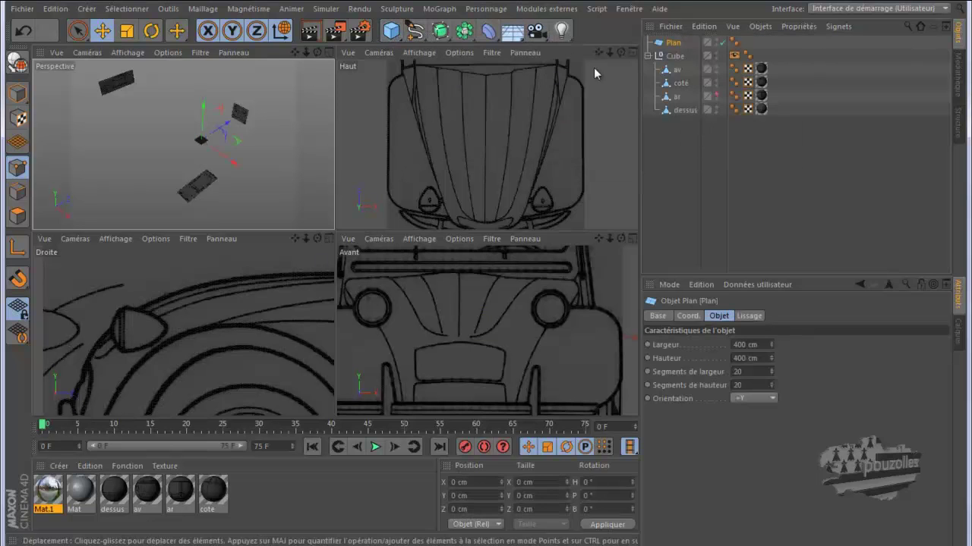
{"action": "left_click", "coordinate": [748, 372]}
{"action": "type", "text": "1"}
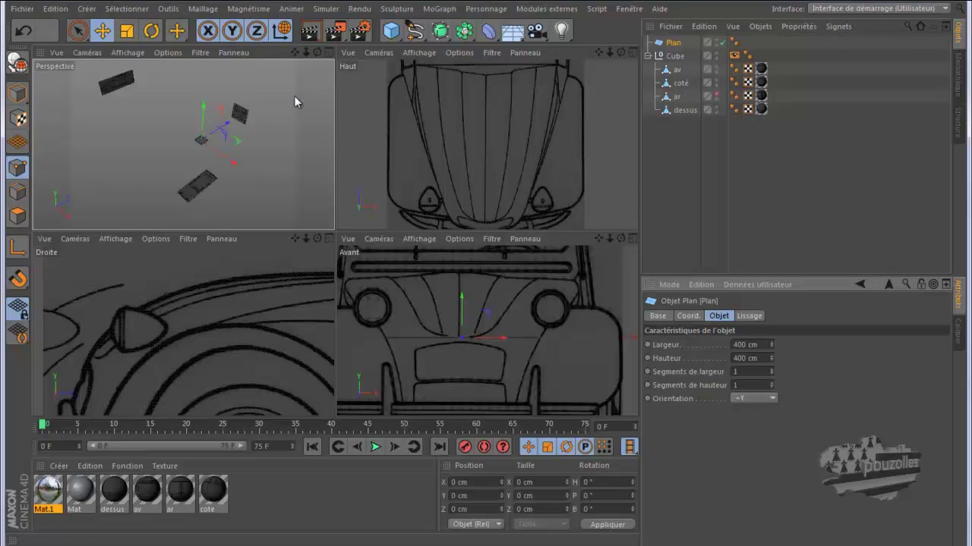
Step: Move the plane along Z to about -676 cm over the bonnet blueprint and set its width segments to 2
{"action": "left_click_drag", "start_coordinate": [228, 122], "coordinate": [220, 157]}
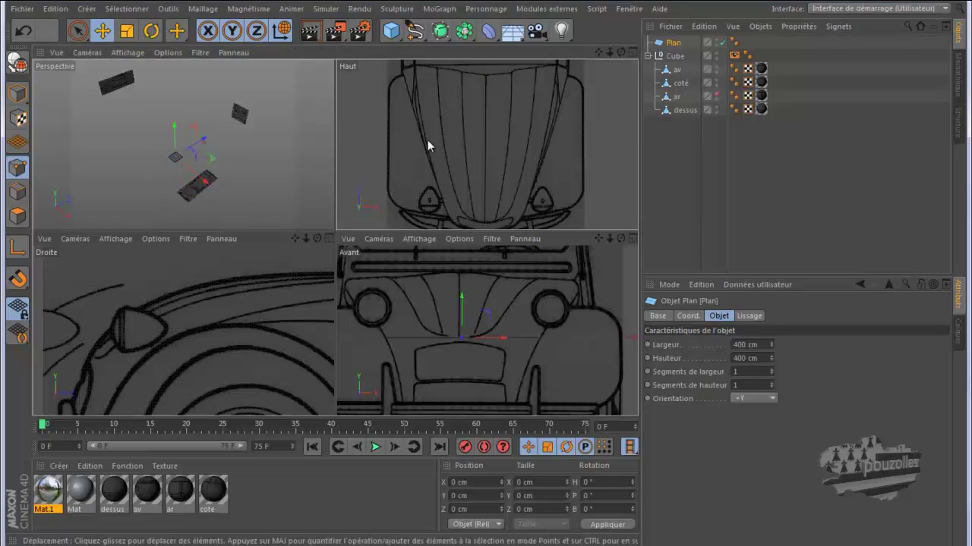
{"action": "middle_click", "coordinate": [427, 139]}
{"action": "scroll", "coordinate": [402, 182], "scroll_direction": "down", "scroll_amount": 2}
{"action": "scroll", "coordinate": [391, 206], "scroll_direction": "down", "scroll_amount": 3}
{"action": "left_click_drag", "start_coordinate": [377, 271], "coordinate": [368, 144]}
{"action": "scroll", "coordinate": [370, 252], "scroll_direction": "up", "scroll_amount": 5}
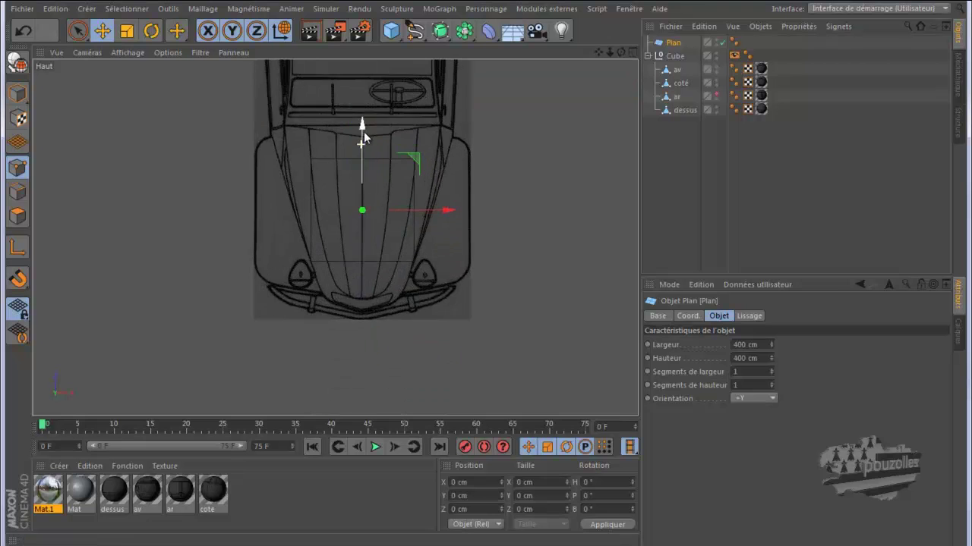
{"action": "left_click", "coordinate": [772, 383]}
{"action": "left_click", "coordinate": [772, 387]}
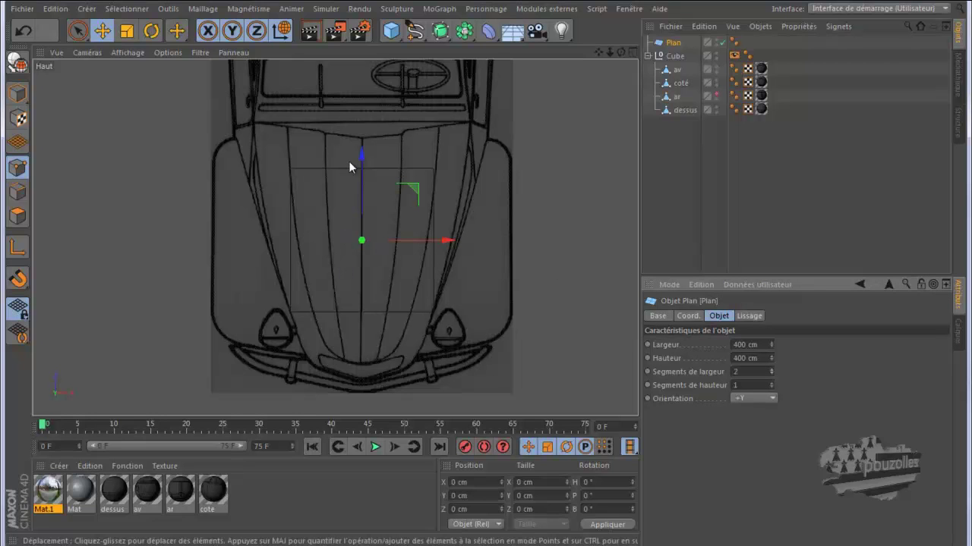
{"action": "left_click", "coordinate": [126, 52]}
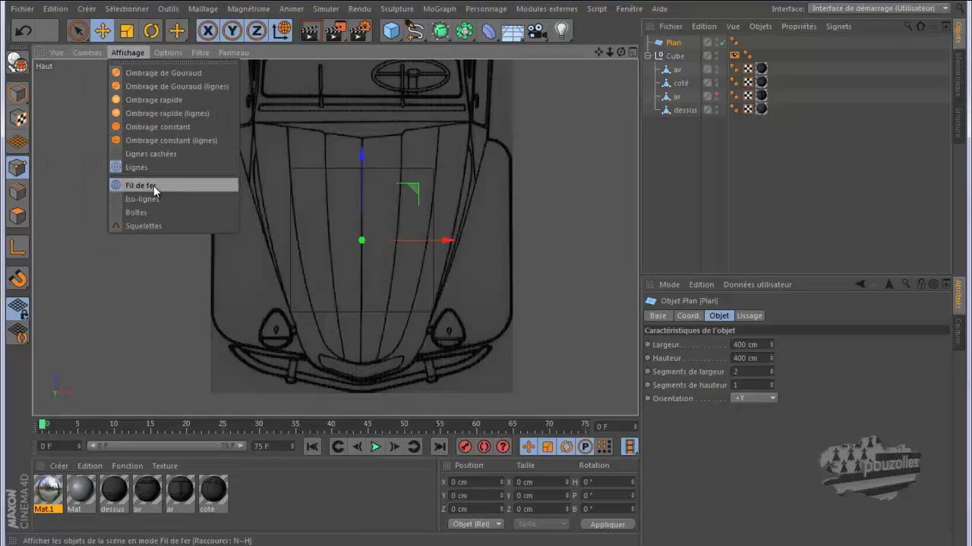
{"action": "left_click", "coordinate": [146, 315]}
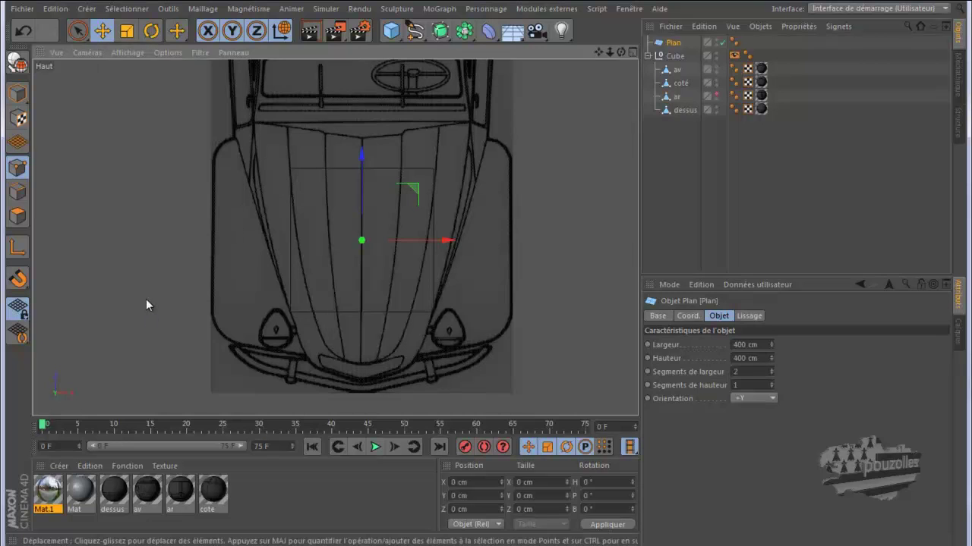
{"action": "middle_click", "coordinate": [145, 309]}
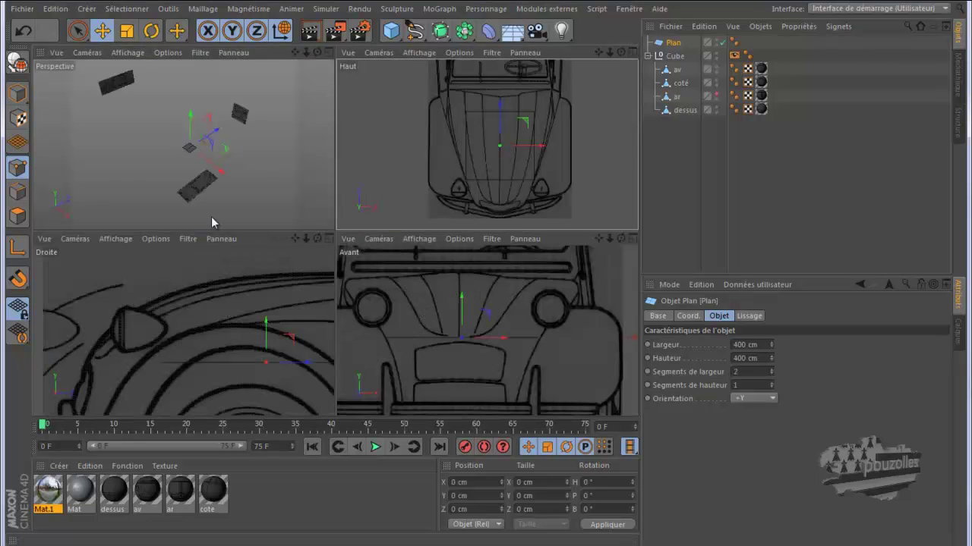
{"action": "left_click", "coordinate": [128, 52]}
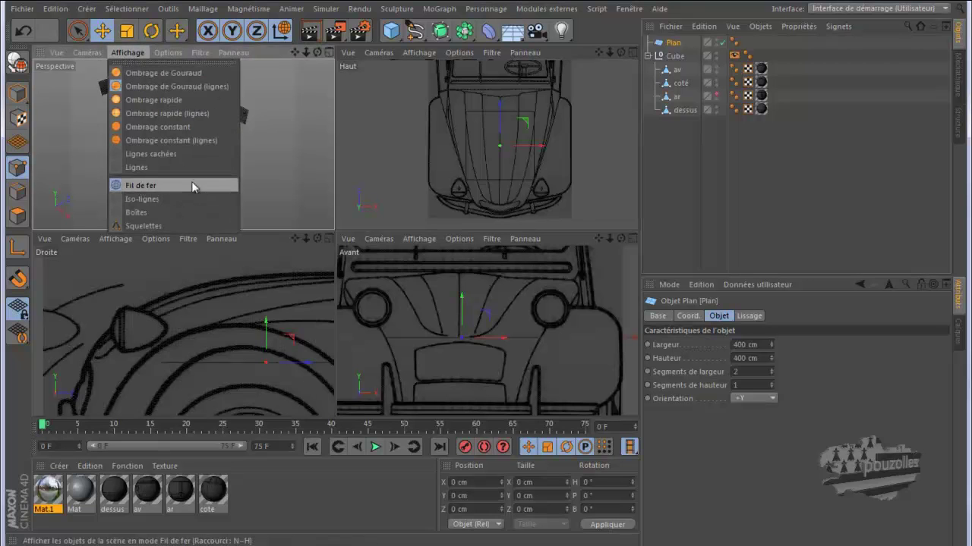
{"action": "left_click", "coordinate": [506, 155]}
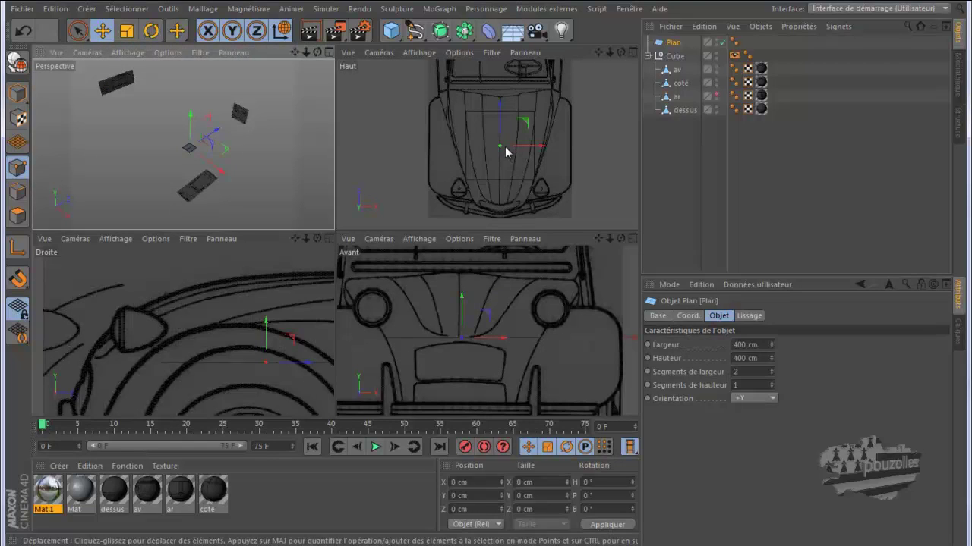
Step: Fit the plane to the bonnet in the top view, about 603 cm wide and 717 cm long, at about Z -713 cm
{"action": "middle_click", "coordinate": [505, 147]}
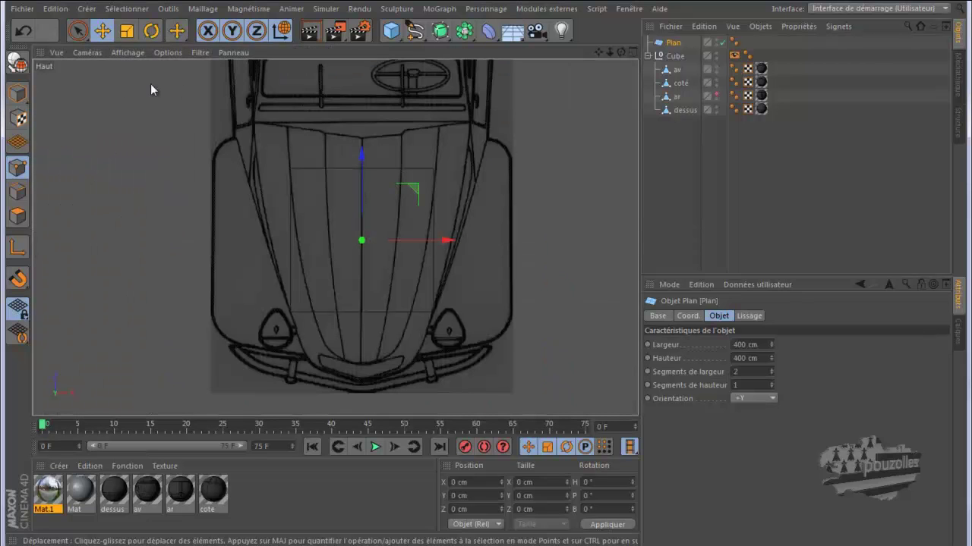
{"action": "left_click", "coordinate": [19, 92]}
{"action": "left_click_drag", "start_coordinate": [364, 171], "coordinate": [362, 128]}
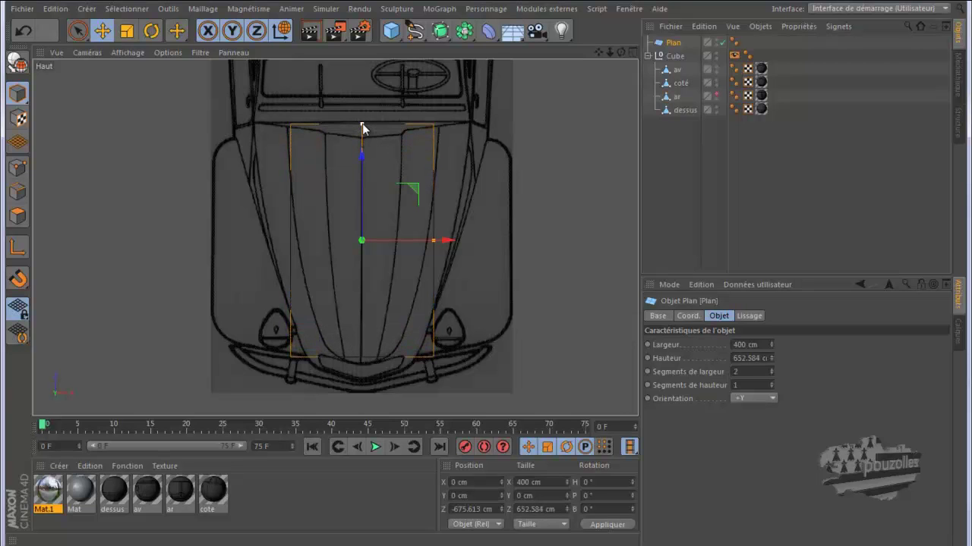
{"action": "left_click_drag", "start_coordinate": [360, 155], "coordinate": [362, 175]}
{"action": "left_click_drag", "start_coordinate": [362, 137], "coordinate": [362, 126]}
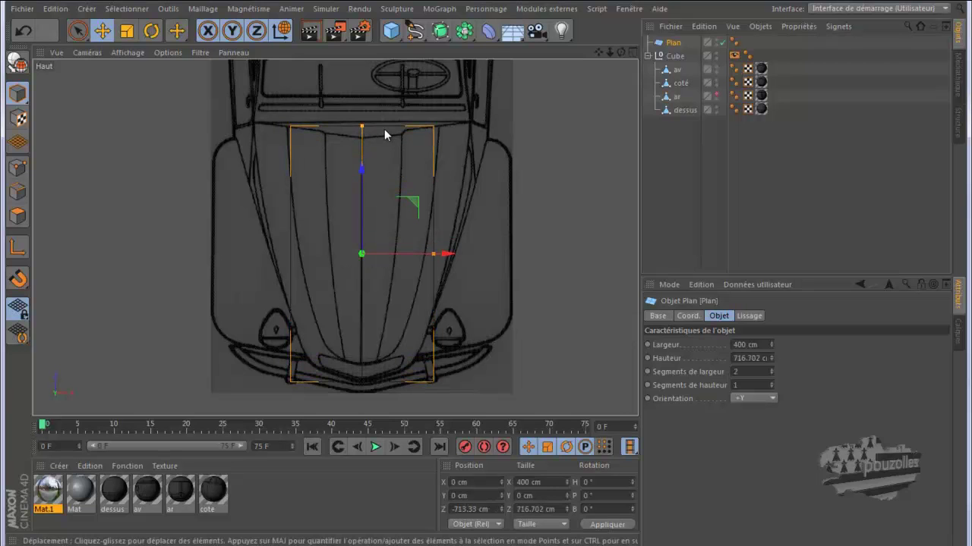
{"action": "left_click_drag", "start_coordinate": [439, 256], "coordinate": [470, 256]}
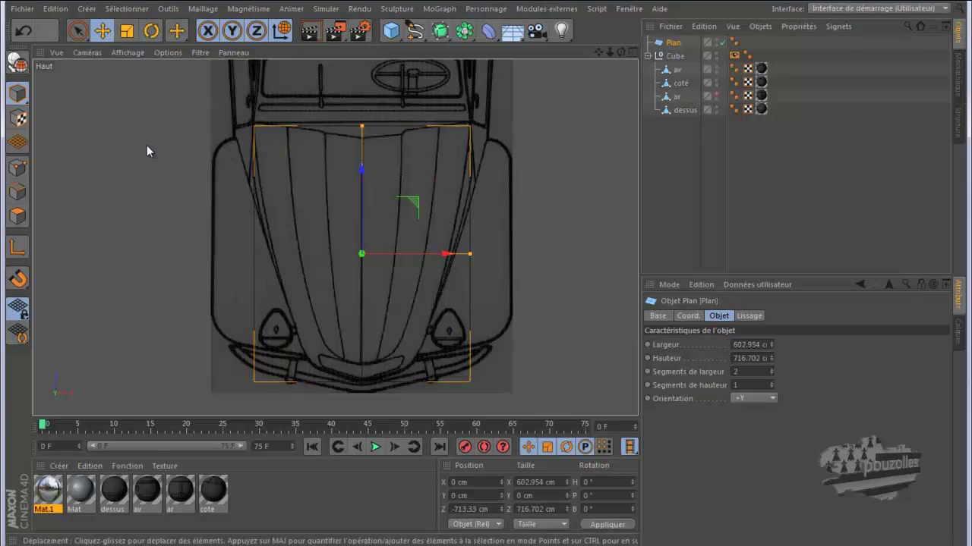
Step: Convert the plane to an editable polygon object and delete the points along its left edge in the top view
{"action": "left_click", "coordinate": [18, 65]}
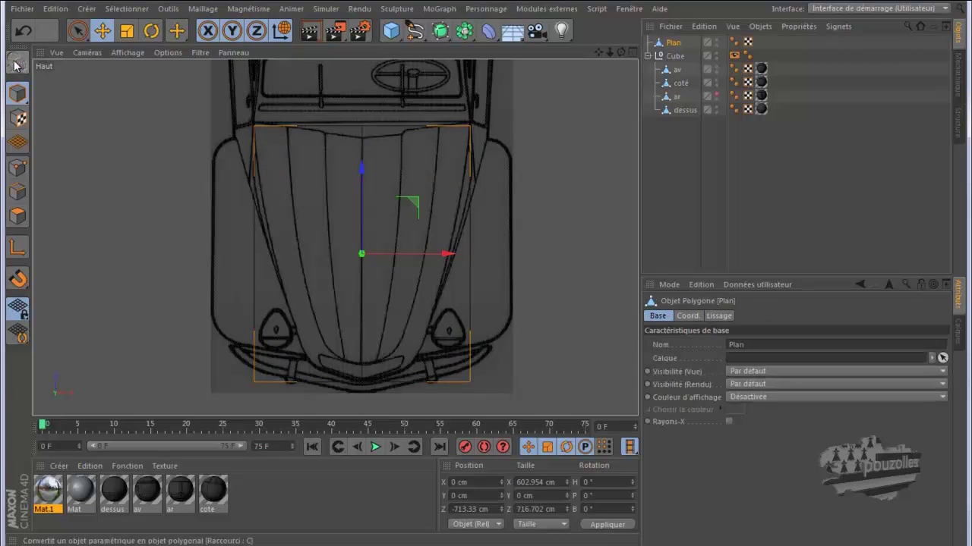
{"action": "middle_click", "coordinate": [168, 200]}
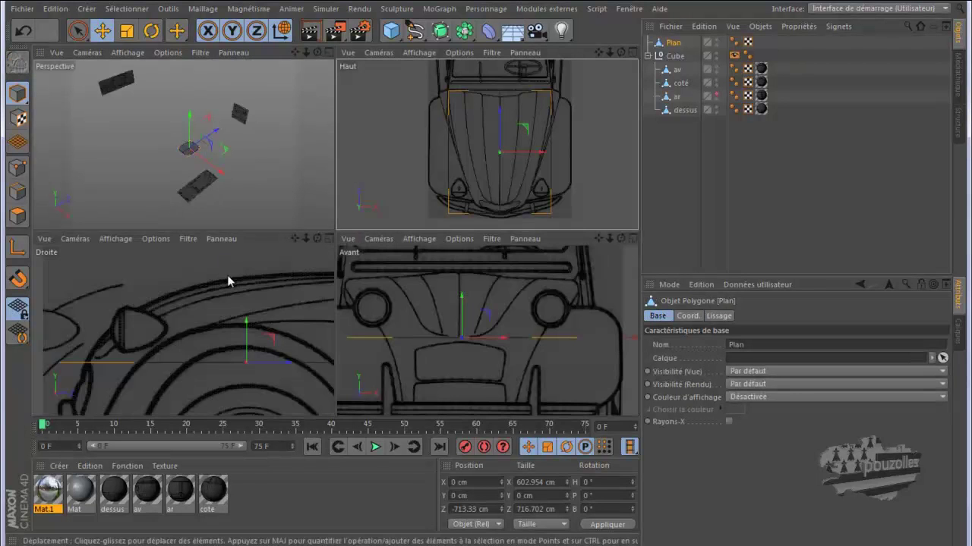
{"action": "middle_click", "coordinate": [227, 275]}
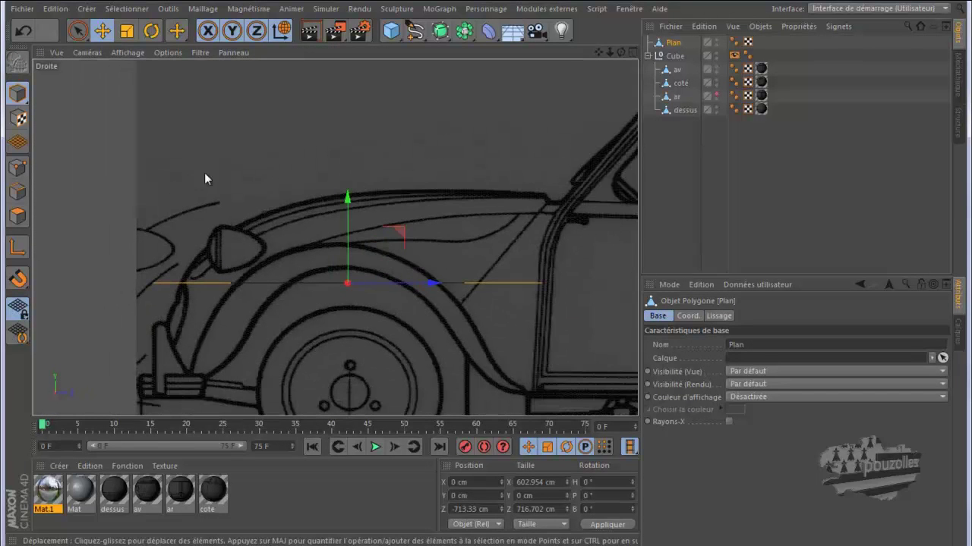
{"action": "left_click", "coordinate": [18, 167]}
{"action": "middle_click", "coordinate": [119, 120]}
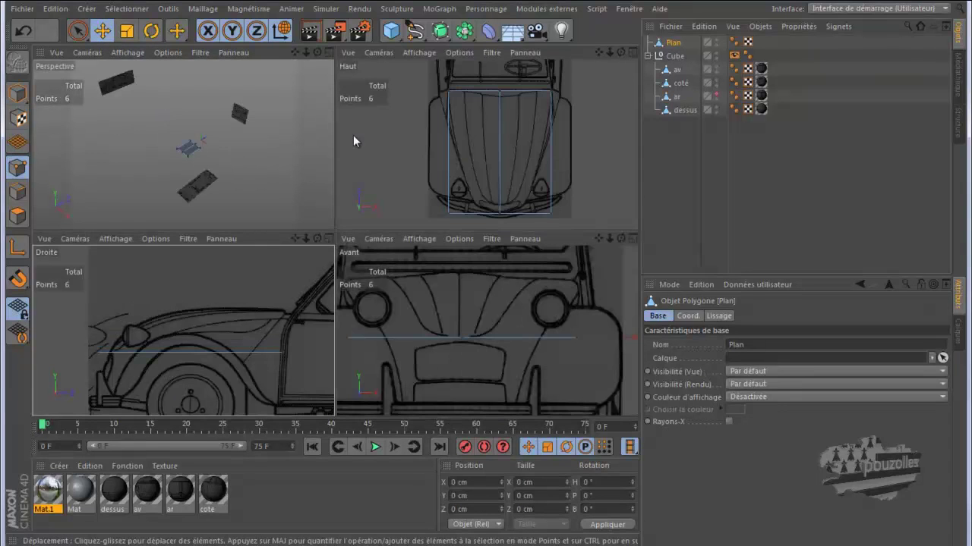
{"action": "left_click", "coordinate": [77, 30]}
{"action": "mouse_move", "coordinate": [438, 89]}
{"action": "left_mouse_down"}
{"action": "mouse_move", "coordinate": [448, 90]}
{"action": "mouse_move", "coordinate": [444, 214]}
{"action": "left_mouse_up"}
{"action": "key", "text": "Delete"}
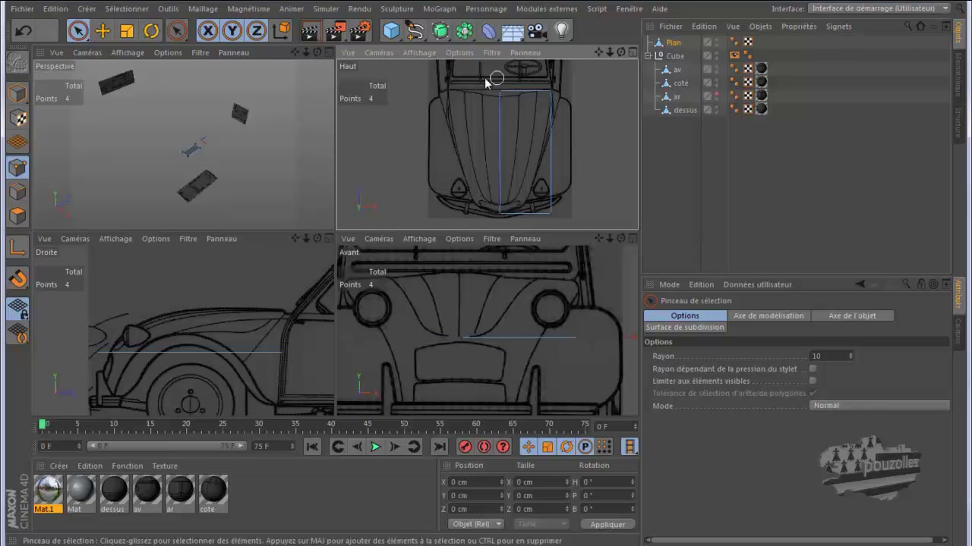
Step: Add a Symétrie object and make the half plane its child so that the bonnet is mirrored
{"action": "left_click", "coordinate": [464, 30]}
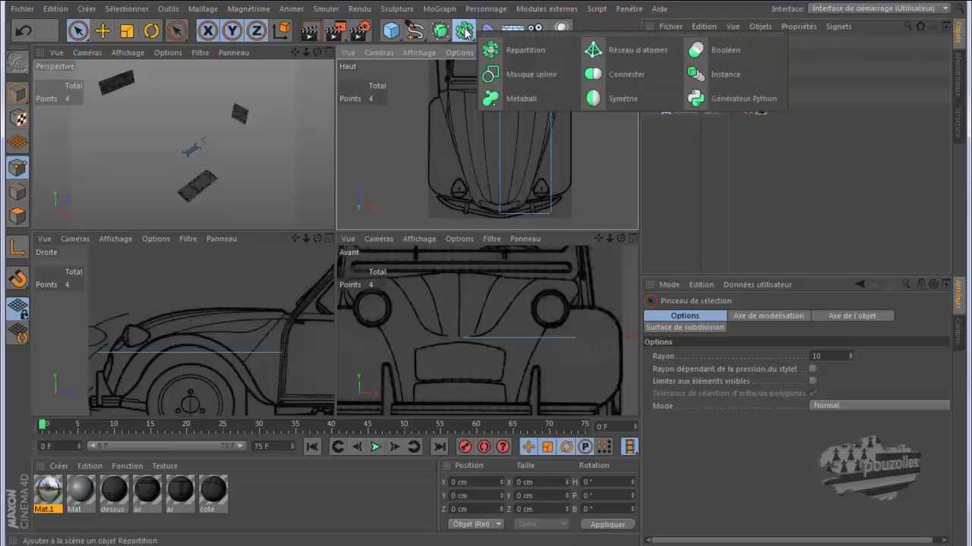
{"action": "left_click", "coordinate": [618, 98]}
{"action": "left_click_drag", "start_coordinate": [674, 57], "coordinate": [683, 47]}
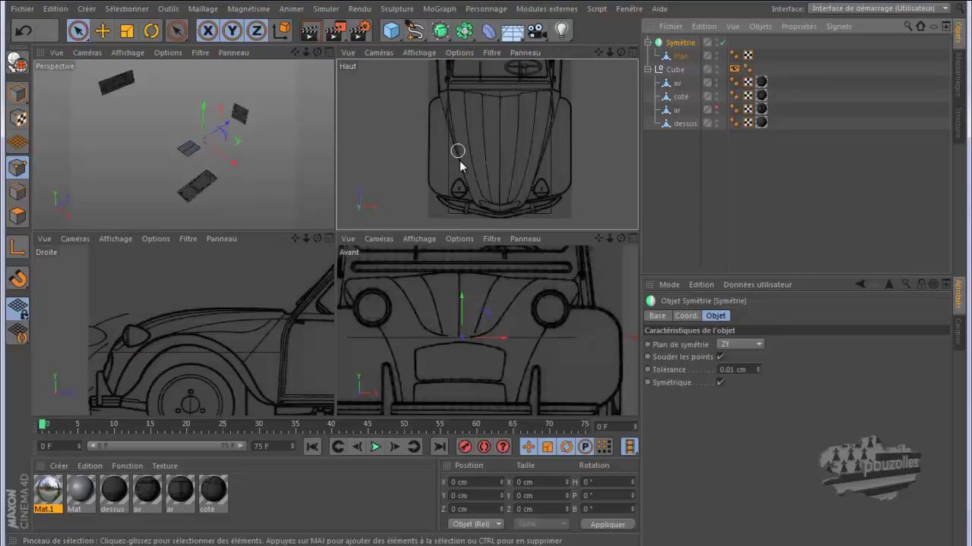
{"action": "middle_click", "coordinate": [183, 150]}
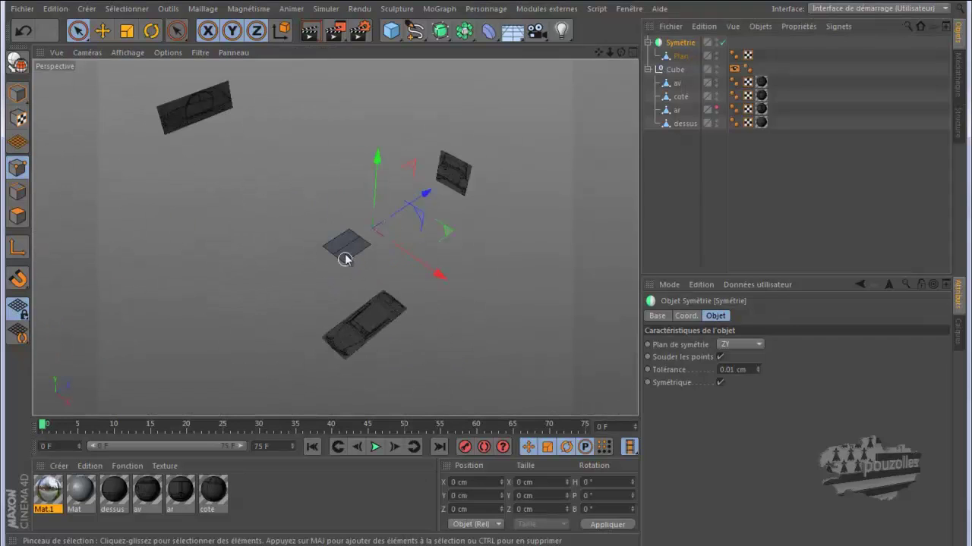
{"action": "scroll", "coordinate": [347, 249], "scroll_direction": "up", "scroll_amount": 3}
{"action": "scroll", "coordinate": [349, 240], "scroll_direction": "up", "scroll_amount": 5}
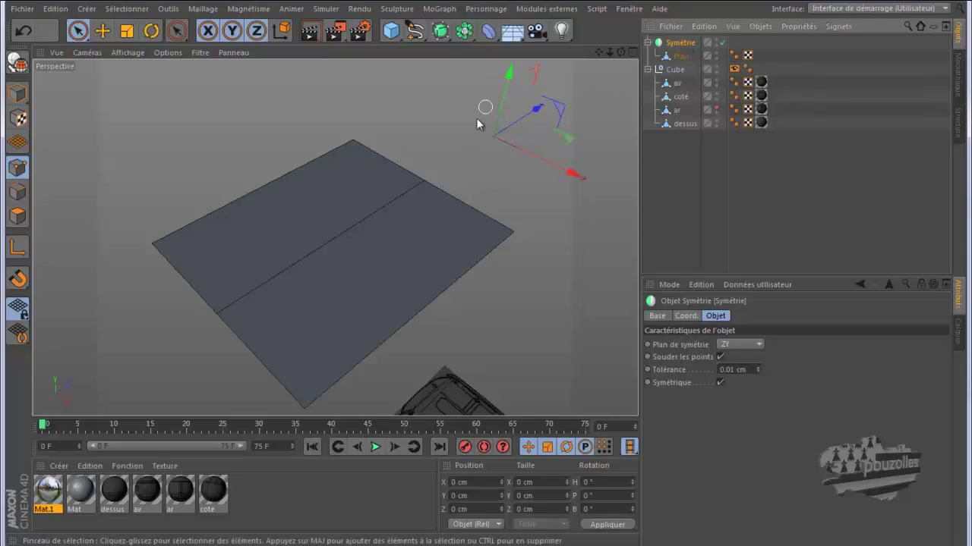
Step: Try the XY and XZ symmetry planes on the Symétrie object and set it back to ZY
{"action": "left_click", "coordinate": [735, 345]}
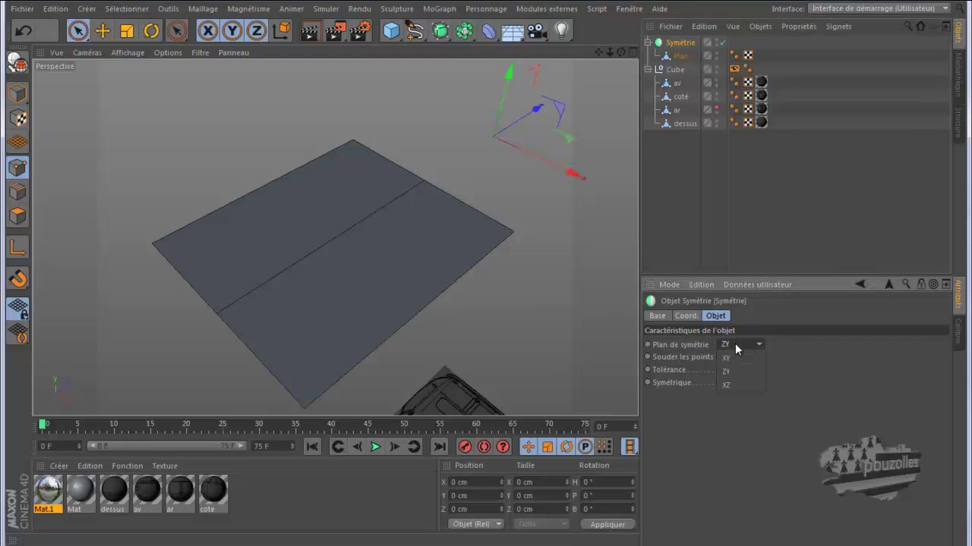
{"action": "left_click", "coordinate": [733, 358]}
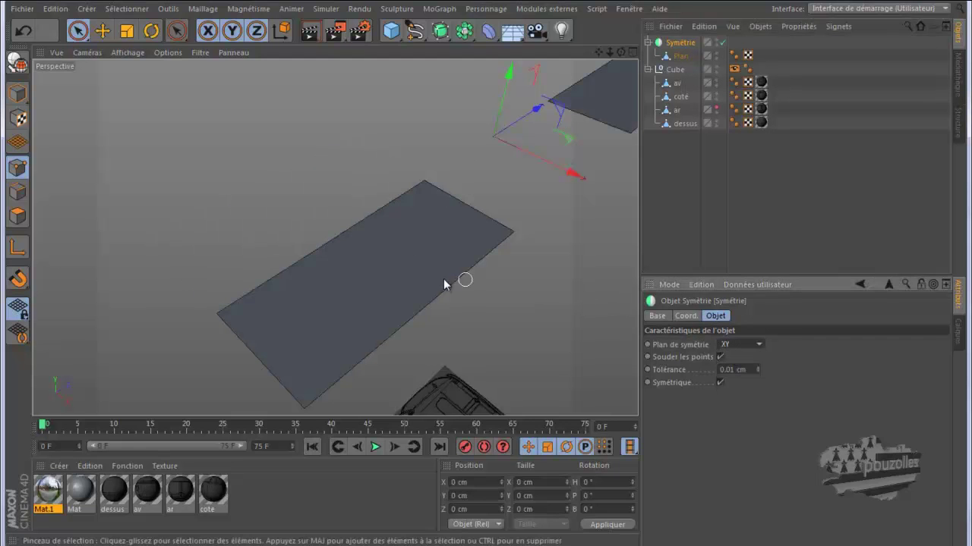
{"action": "left_click", "coordinate": [745, 345]}
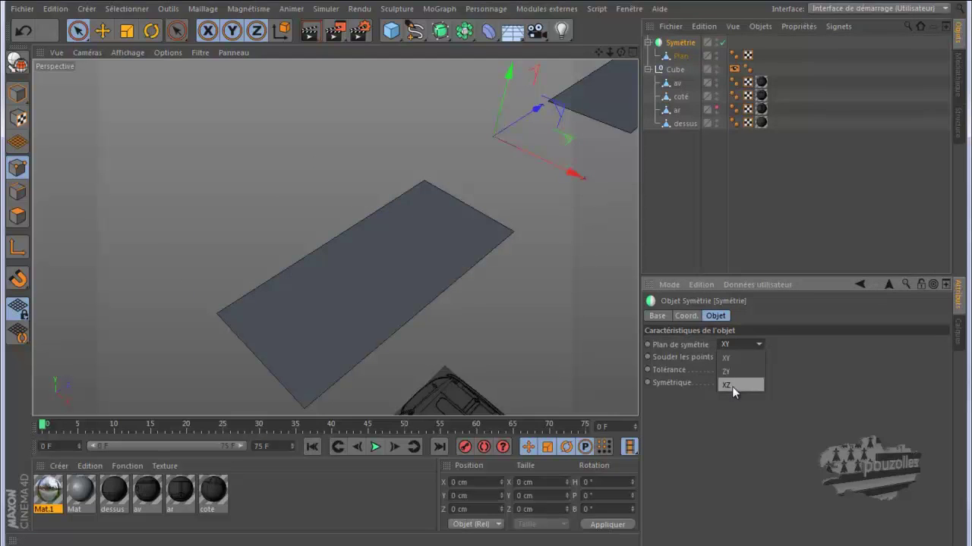
{"action": "left_click", "coordinate": [732, 387]}
{"action": "scroll", "coordinate": [423, 258], "scroll_direction": "down", "scroll_amount": 2}
{"action": "scroll", "coordinate": [421, 258], "scroll_direction": "down", "scroll_amount": 4}
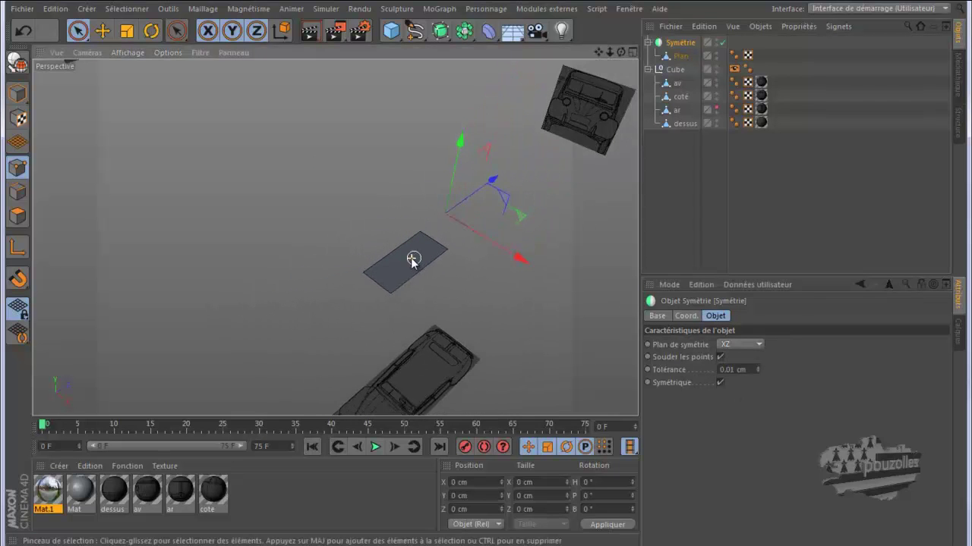
{"action": "scroll", "coordinate": [412, 258], "scroll_direction": "up", "scroll_amount": 4}
{"action": "scroll", "coordinate": [411, 259], "scroll_direction": "up", "scroll_amount": 3}
{"action": "scroll", "coordinate": [410, 259], "scroll_direction": "up", "scroll_amount": 3}
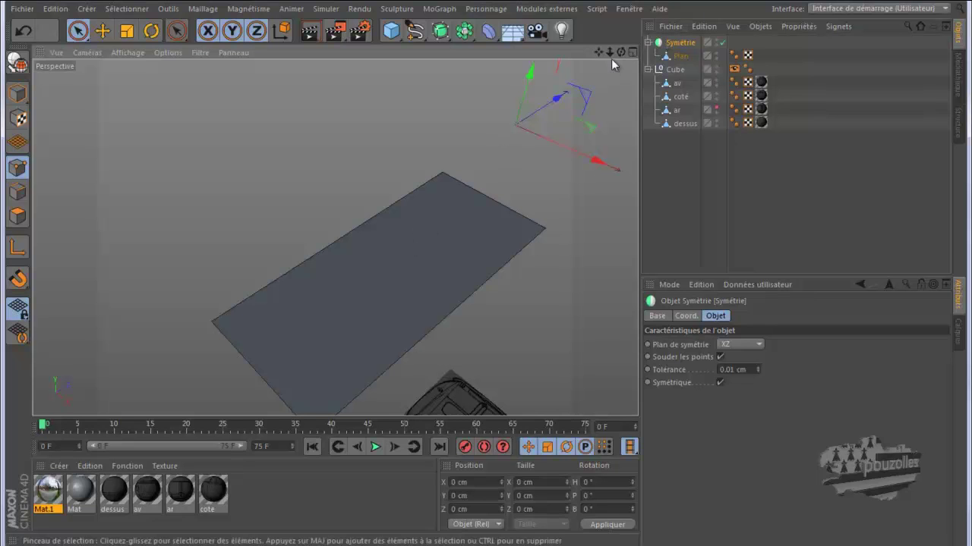
{"action": "left_click", "coordinate": [727, 347]}
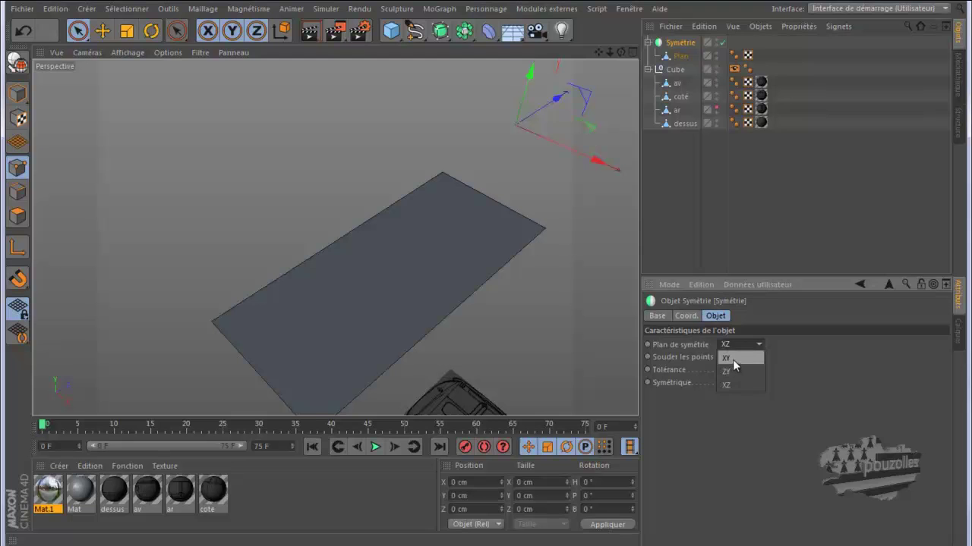
{"action": "left_click", "coordinate": [732, 359]}
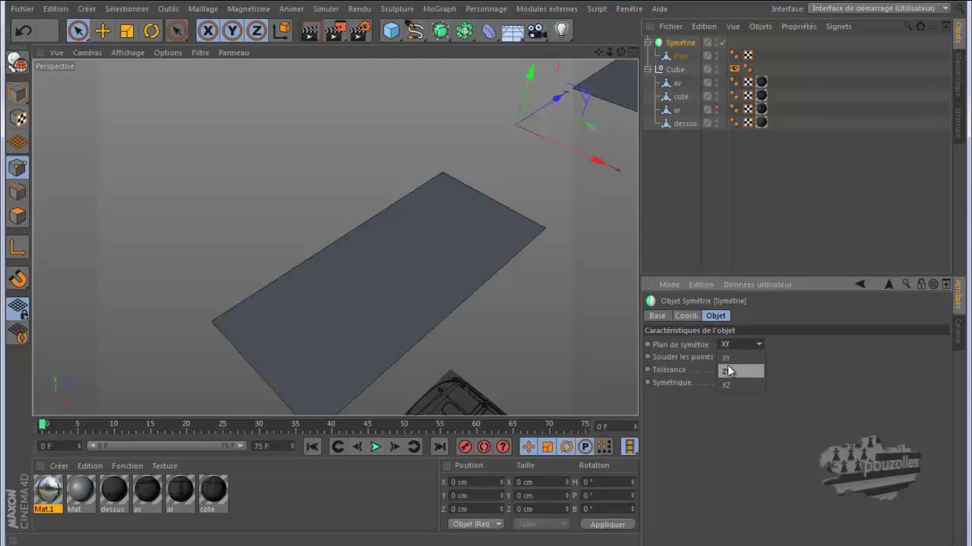
{"action": "left_click", "coordinate": [727, 369]}
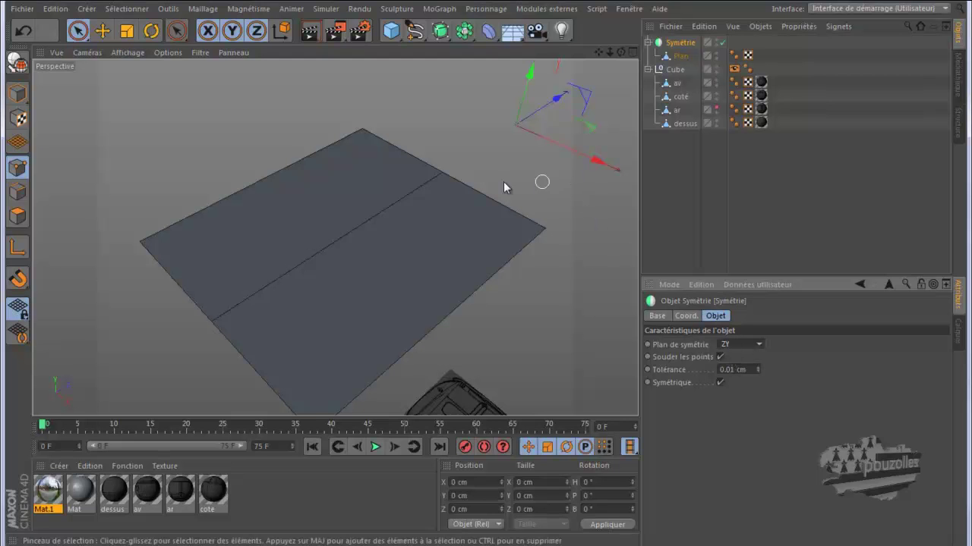
Step: Move the half plane's rear centre point to the bonnet's rear top edge in the side view, at about Y 164 cm, Z 367 cm
{"action": "middle_click", "coordinate": [472, 186]}
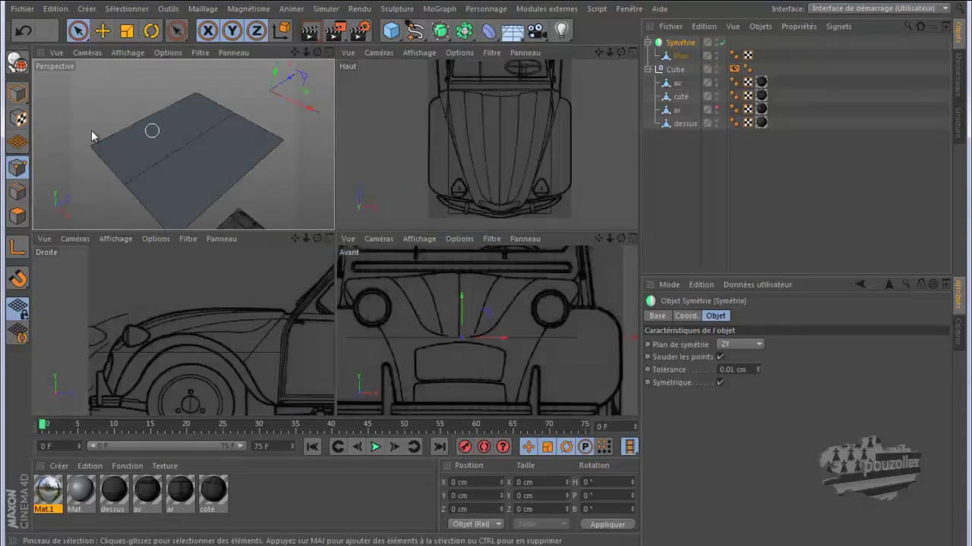
{"action": "left_click", "coordinate": [675, 57]}
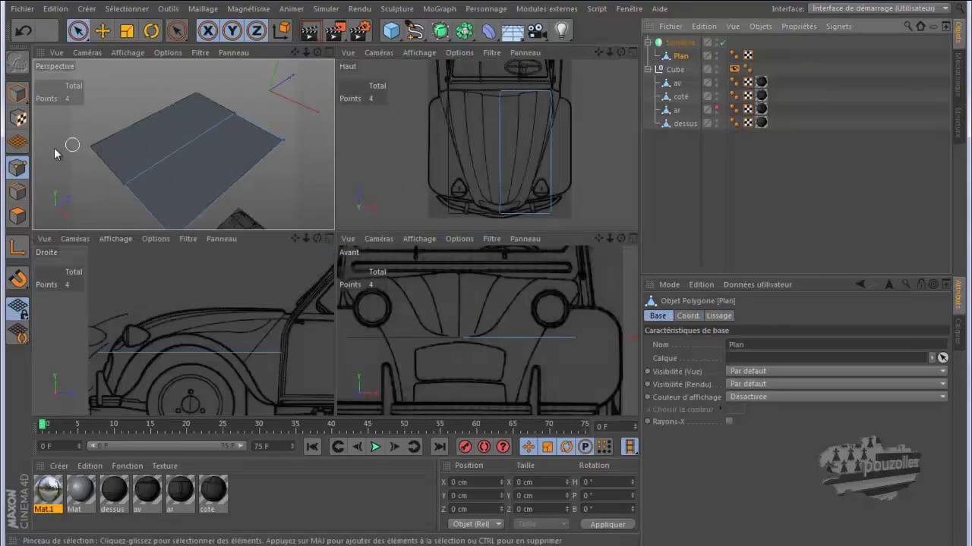
{"action": "left_click", "coordinate": [234, 114]}
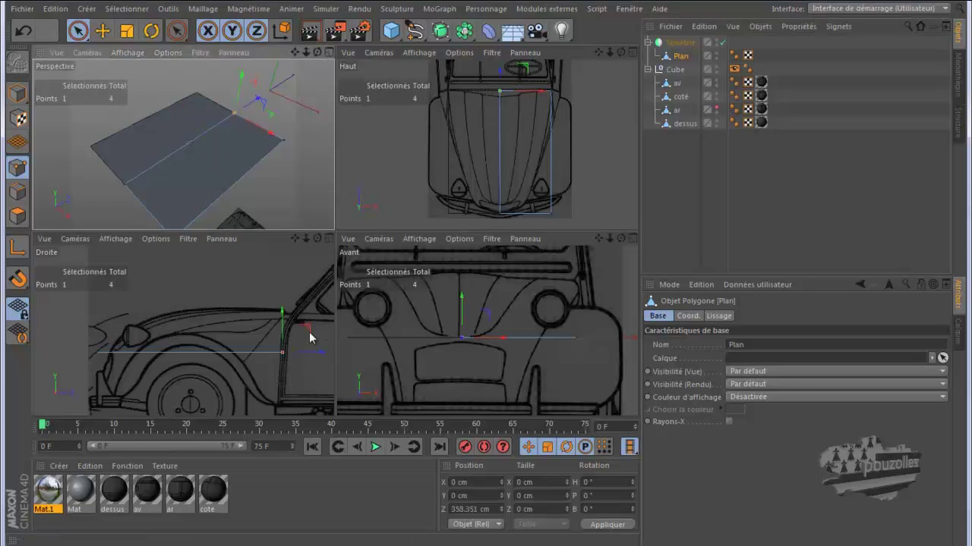
{"action": "middle_click", "coordinate": [313, 328]}
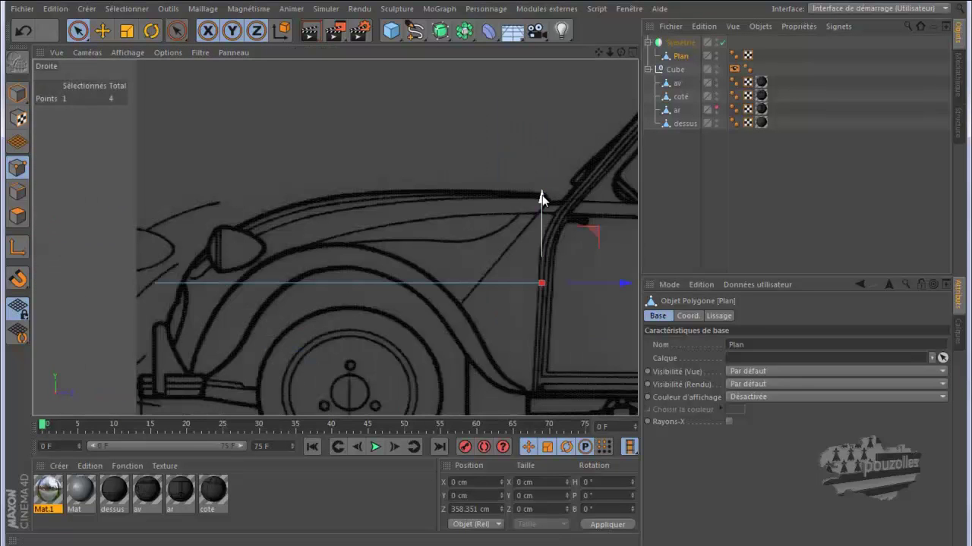
{"action": "left_click_drag", "start_coordinate": [544, 195], "coordinate": [544, 108]}
{"action": "scroll", "coordinate": [556, 195], "scroll_direction": "up", "scroll_amount": 6}
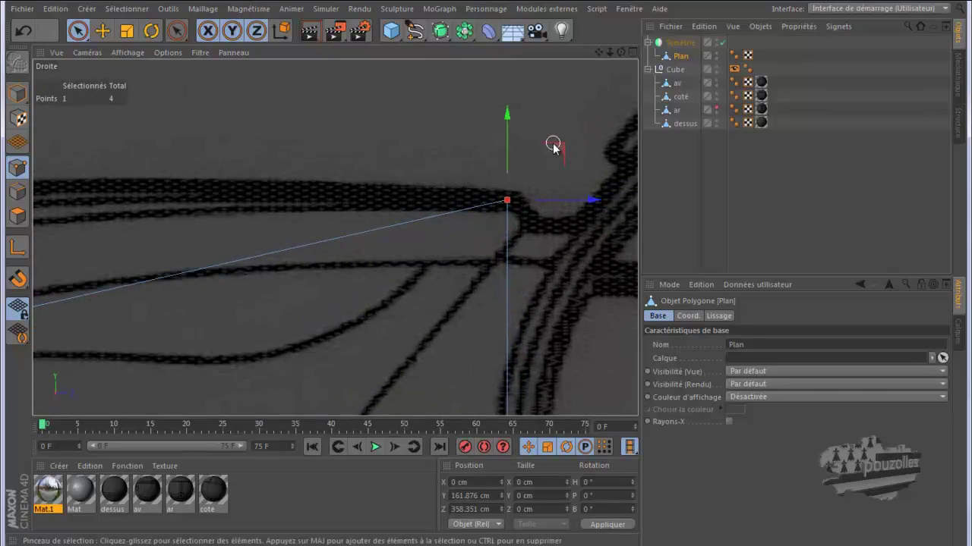
{"action": "left_click_drag", "start_coordinate": [559, 146], "coordinate": [572, 142]}
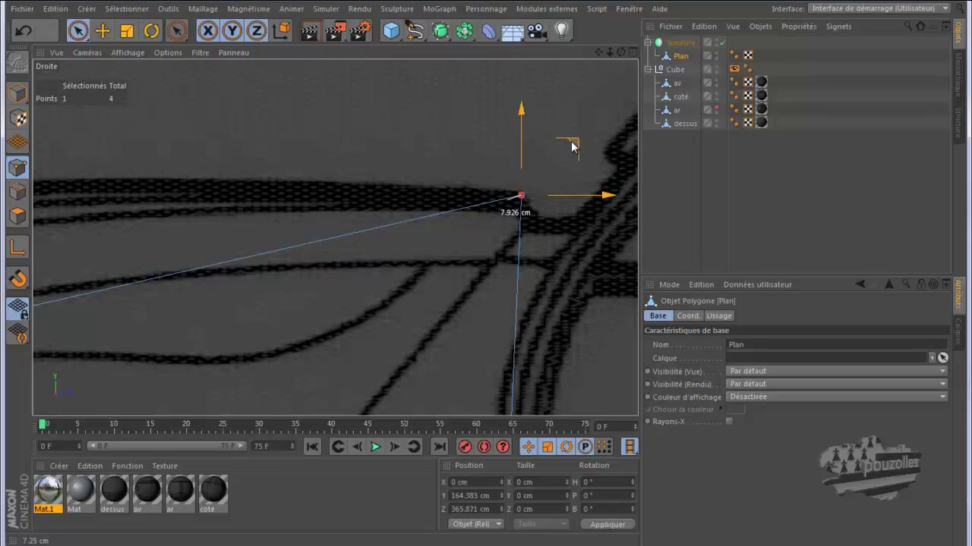
{"action": "left_click_drag", "start_coordinate": [573, 146], "coordinate": [575, 145]}
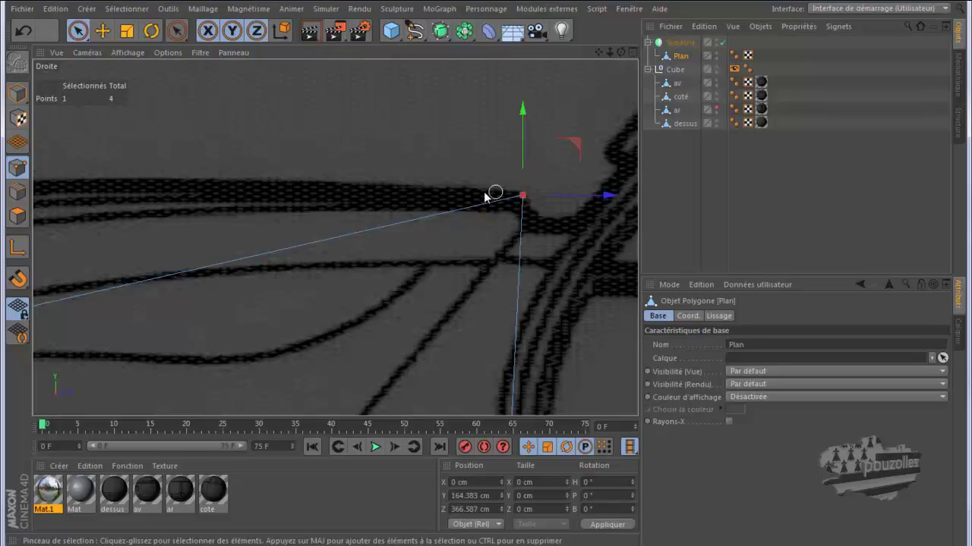
{"action": "scroll", "coordinate": [492, 126], "scroll_direction": "down", "scroll_amount": 4}
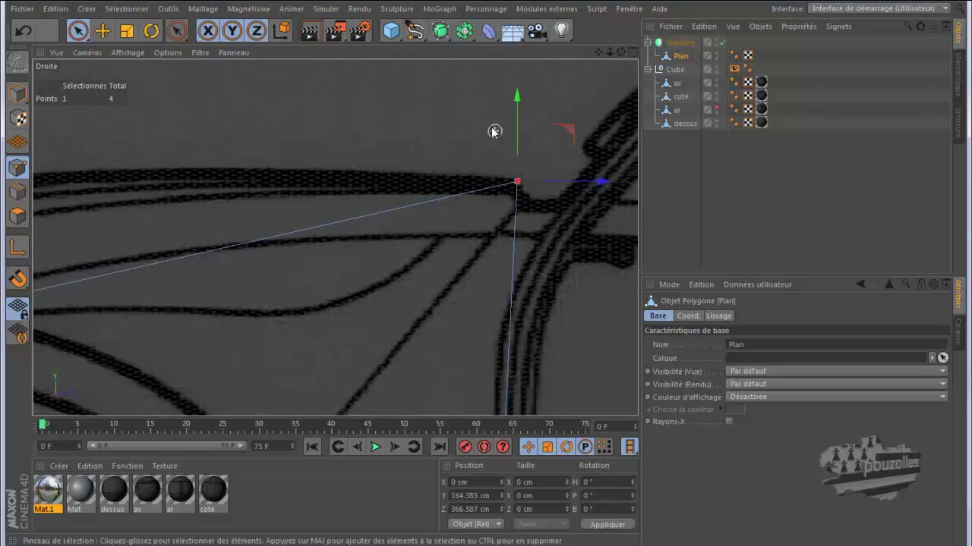
Step: Raise the plane's outer rear point to the bonnet's rear side corner in the side view, at about Y 132 cm, Z 353 cm
{"action": "left_click", "coordinate": [500, 365]}
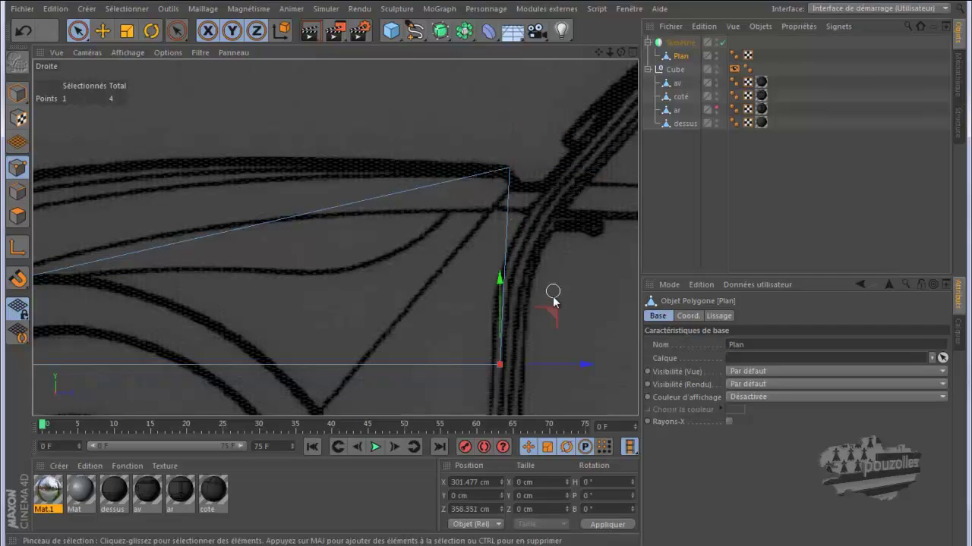
{"action": "left_click_drag", "start_coordinate": [550, 315], "coordinate": [544, 157]}
{"action": "scroll", "coordinate": [560, 178], "scroll_direction": "down", "scroll_amount": 3}
{"action": "scroll", "coordinate": [627, 199], "scroll_direction": "down", "scroll_amount": 1}
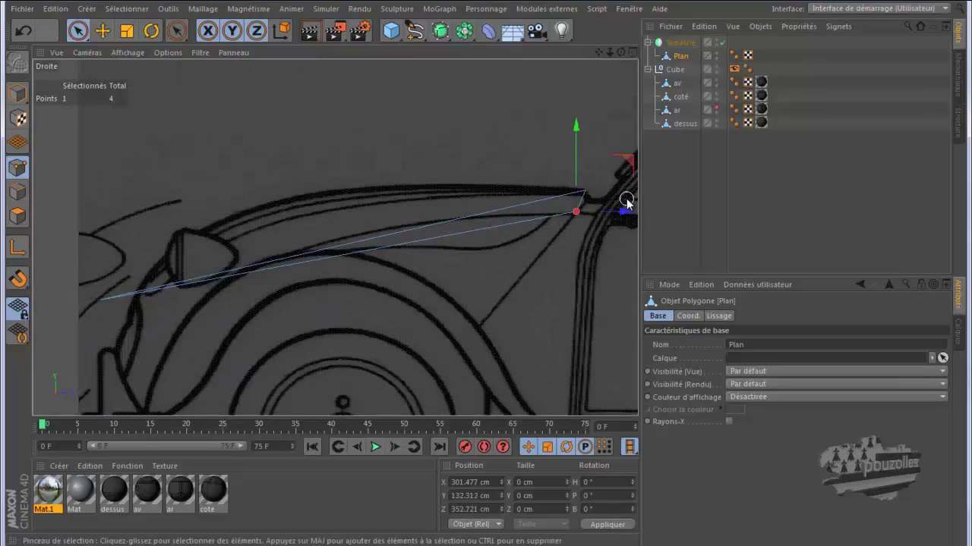
Step: Select both front points and lower them to the front end of the bonnet in the side view, at about Y -167 cm, Z -343 cm
{"action": "middle_click", "coordinate": [152, 115]}
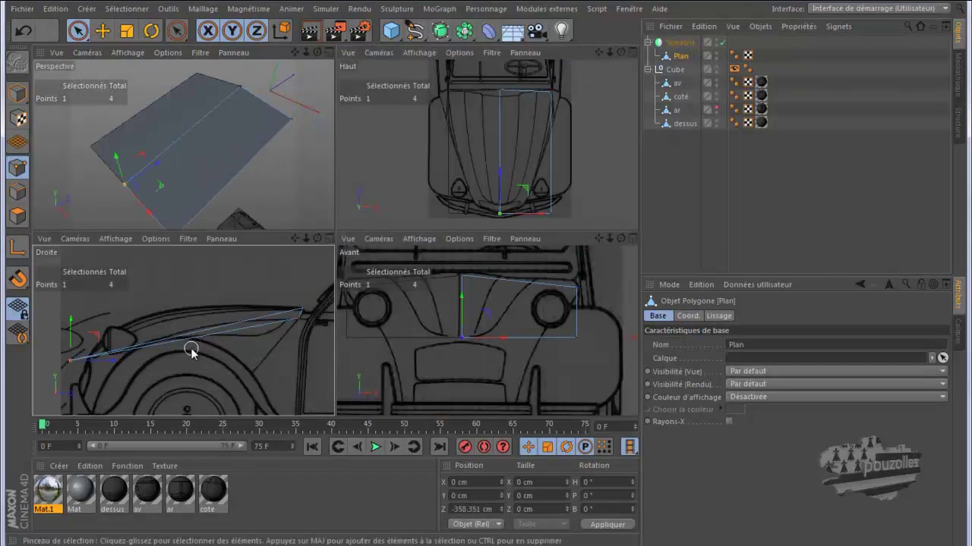
{"action": "middle_click", "coordinate": [191, 348]}
{"action": "middle_click_drag", "start_coordinate": [317, 293], "coordinate": [379, 282], "text": "alt"}
{"action": "scroll", "coordinate": [385, 279], "scroll_direction": "down", "scroll_amount": 3}
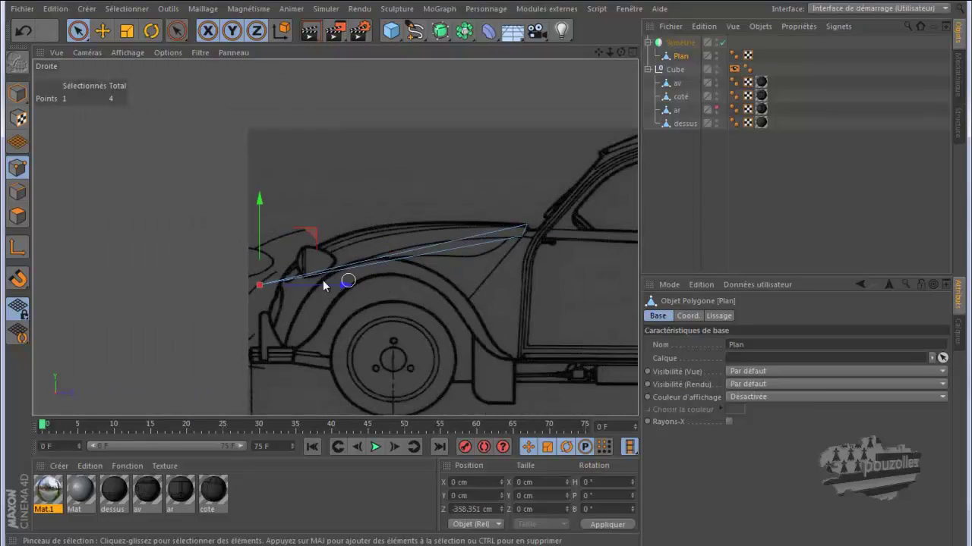
{"action": "left_click", "coordinate": [247, 265]}
{"action": "left_click", "coordinate": [262, 287]}
{"action": "left_click_drag", "start_coordinate": [259, 231], "coordinate": [269, 263]}
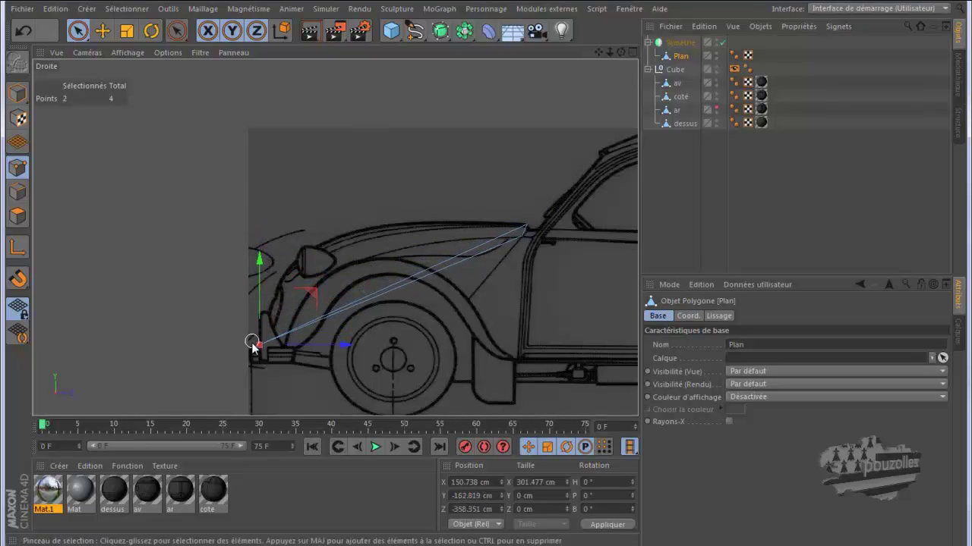
{"action": "scroll", "coordinate": [254, 345], "scroll_direction": "up", "scroll_amount": 2}
{"action": "scroll", "coordinate": [302, 355], "scroll_direction": "up", "scroll_amount": 2}
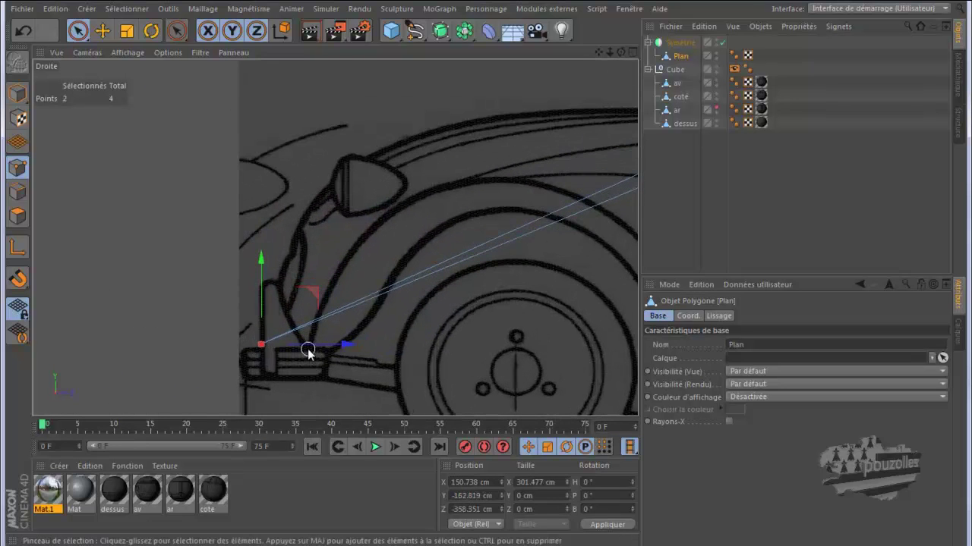
{"action": "scroll", "coordinate": [308, 349], "scroll_direction": "up", "scroll_amount": 2}
{"action": "left_click_drag", "start_coordinate": [284, 295], "coordinate": [300, 296]}
Step: Move the rear centre point forward onto the bonnet's rear outline in the top view, at about Z 325 cm, and check it from the side
{"action": "middle_click", "coordinate": [236, 288]}
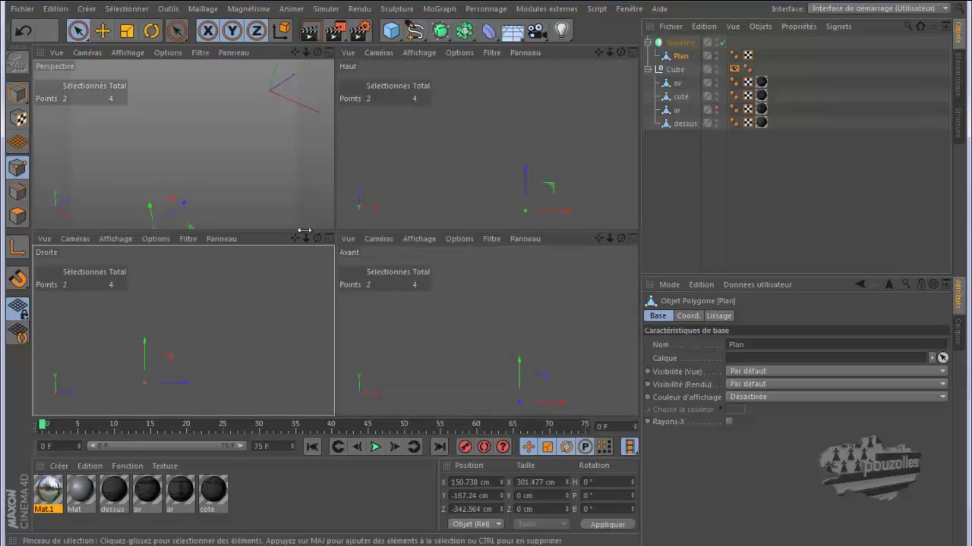
{"action": "middle_click", "coordinate": [390, 184]}
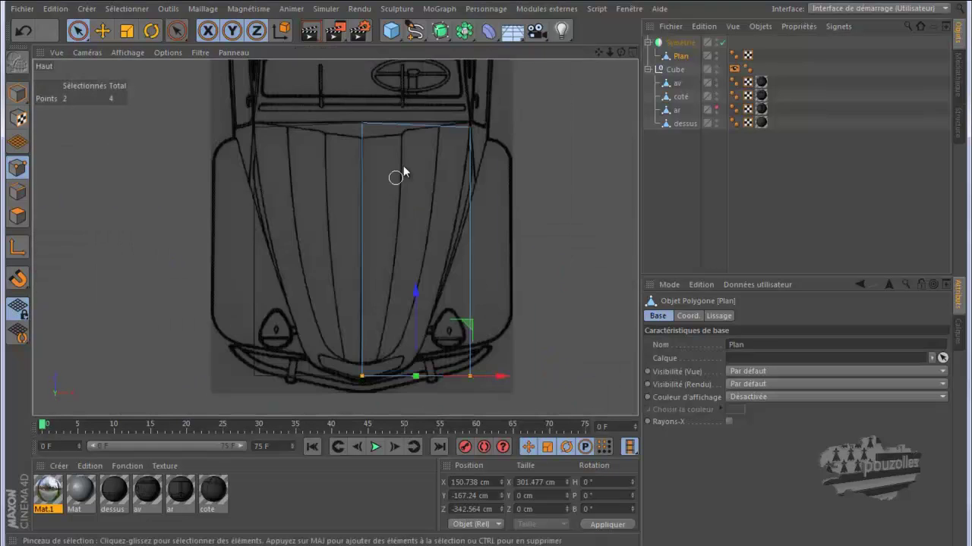
{"action": "scroll", "coordinate": [443, 115], "scroll_direction": "up", "scroll_amount": 5}
{"action": "scroll", "coordinate": [471, 124], "scroll_direction": "up", "scroll_amount": 3}
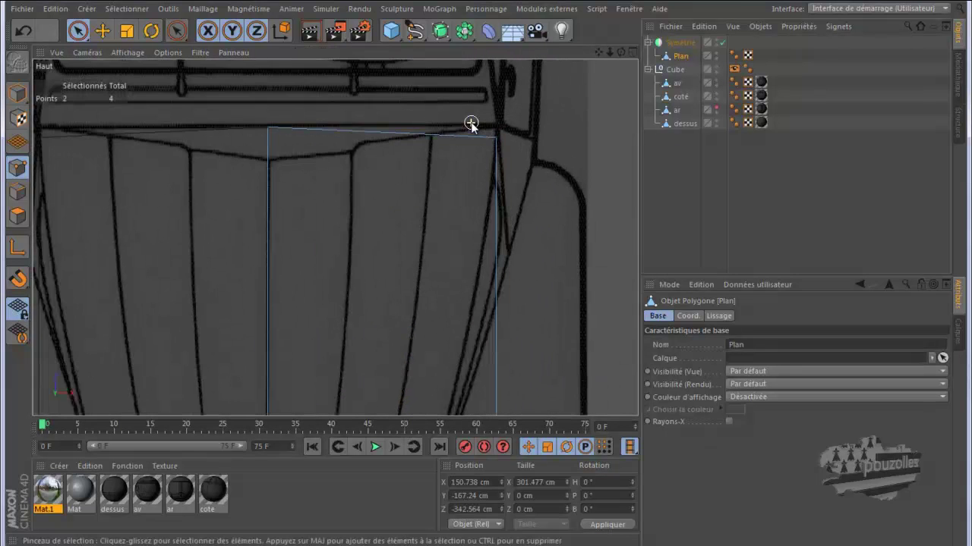
{"action": "left_click", "coordinate": [244, 129]}
{"action": "left_click_drag", "start_coordinate": [245, 82], "coordinate": [246, 130]}
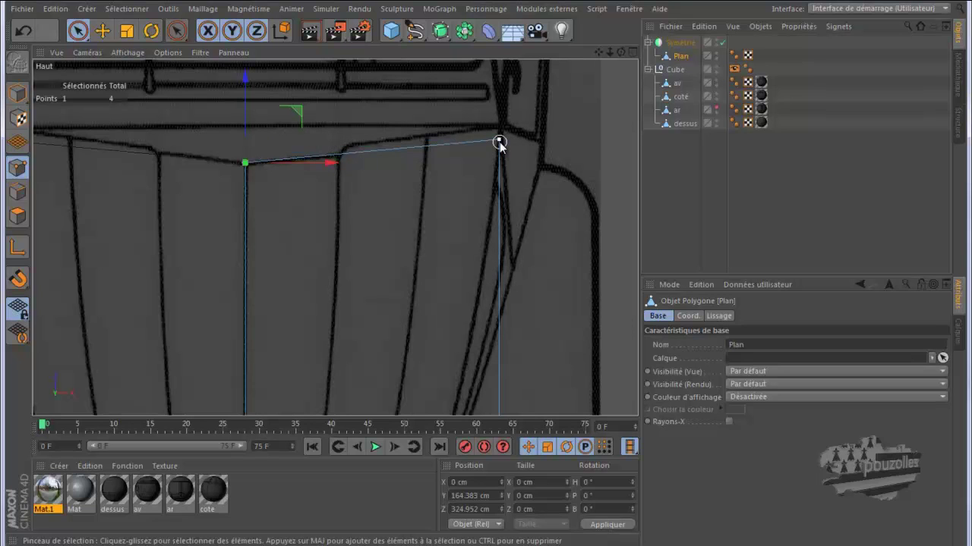
{"action": "middle_click", "coordinate": [429, 207]}
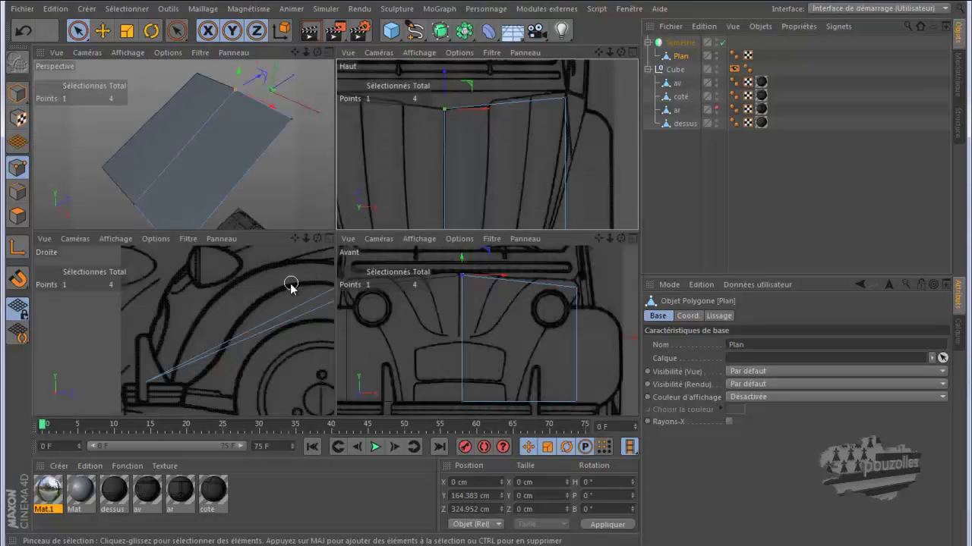
{"action": "middle_click", "coordinate": [267, 290]}
{"action": "right_click_drag", "start_coordinate": [202, 290], "coordinate": [128, 286], "text": "alt"}
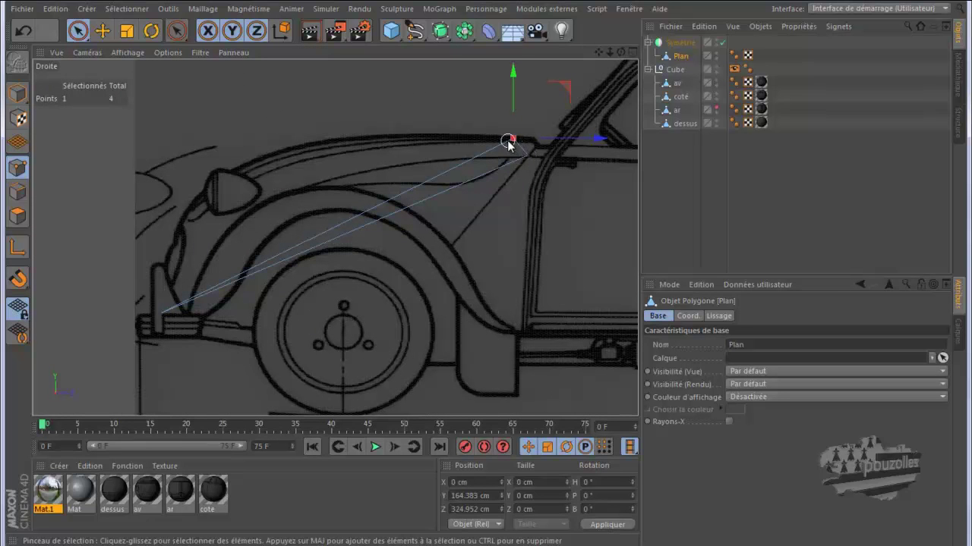
{"action": "middle_click", "coordinate": [340, 185]}
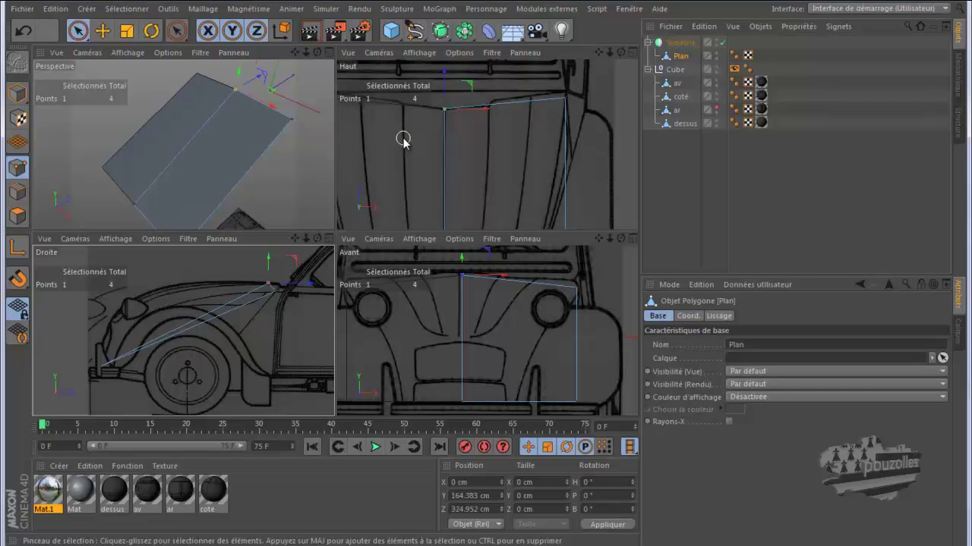
Step: Move the plane's outer front point inward along X to about 144 cm in the front view
{"action": "left_click_drag", "start_coordinate": [281, 187], "coordinate": [250, 182], "text": "alt"}
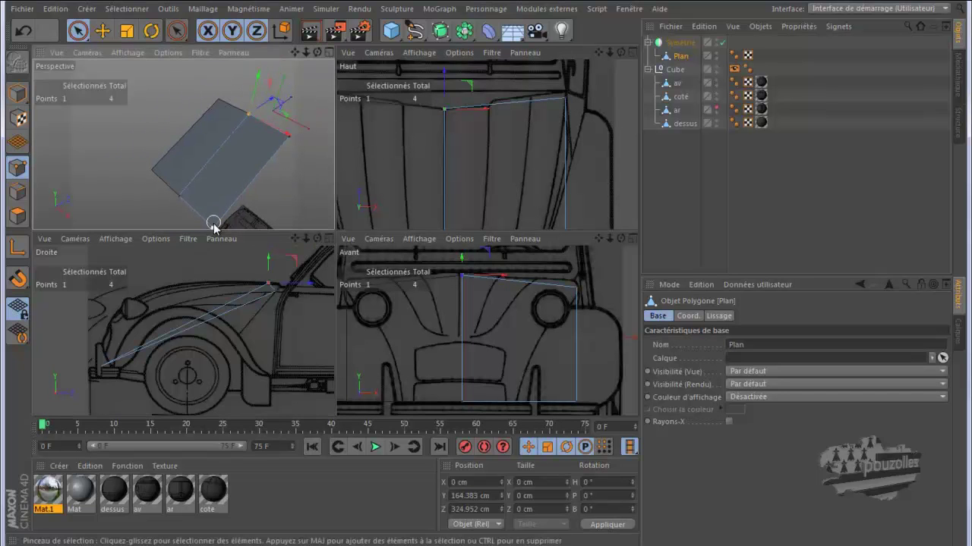
{"action": "middle_click", "coordinate": [435, 349]}
{"action": "scroll", "coordinate": [468, 299], "scroll_direction": "down", "scroll_amount": 2}
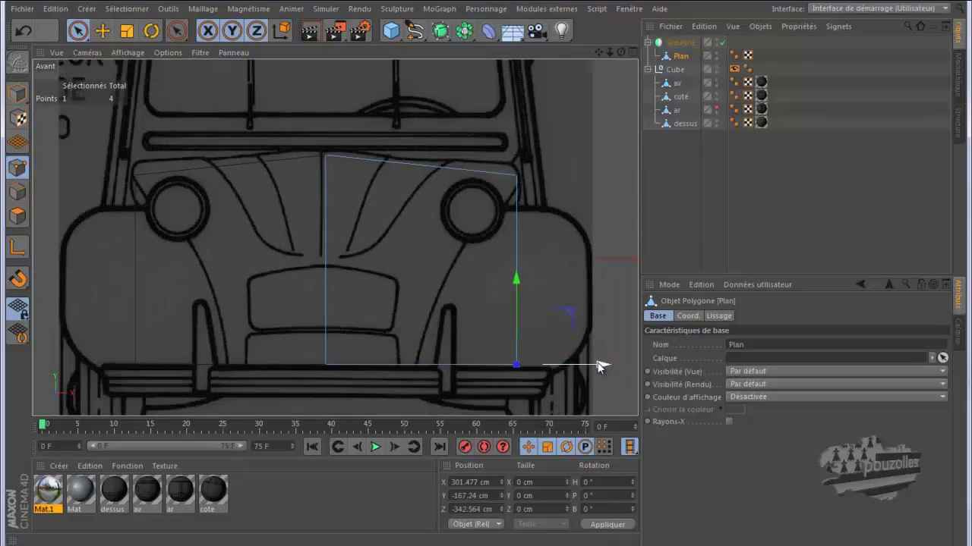
{"action": "left_click_drag", "start_coordinate": [601, 364], "coordinate": [498, 381]}
Step: Adjust the outer front point to the bonnet's front corner in the top view, at about X 154 cm, Z -290 cm
{"action": "middle_click", "coordinate": [254, 341]}
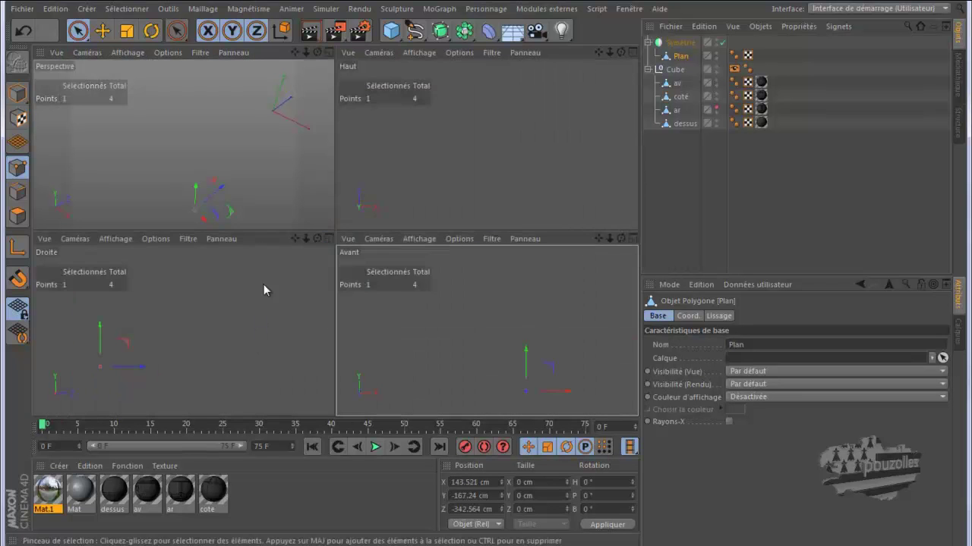
{"action": "middle_click", "coordinate": [406, 208]}
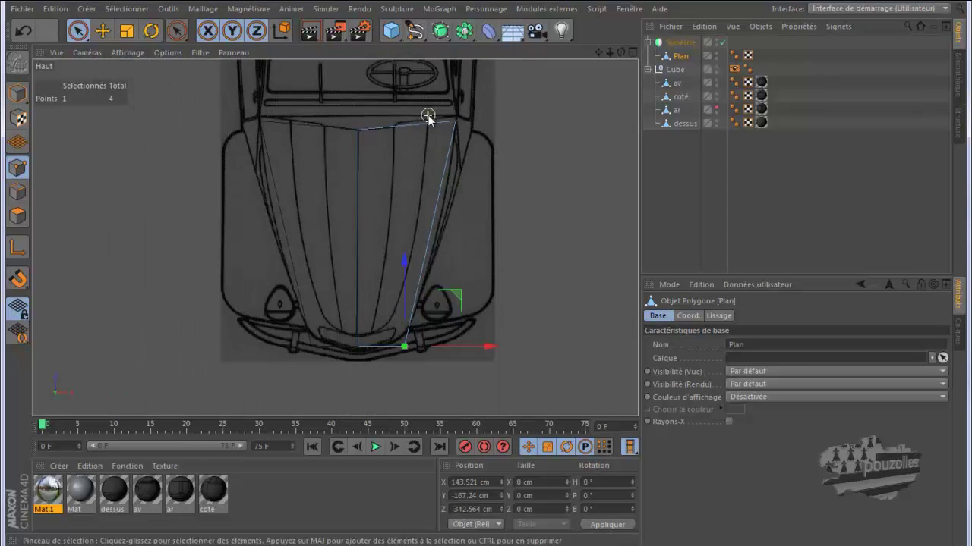
{"action": "scroll", "coordinate": [418, 347], "scroll_direction": "up", "scroll_amount": 2}
{"action": "scroll", "coordinate": [417, 348], "scroll_direction": "up", "scroll_amount": 1}
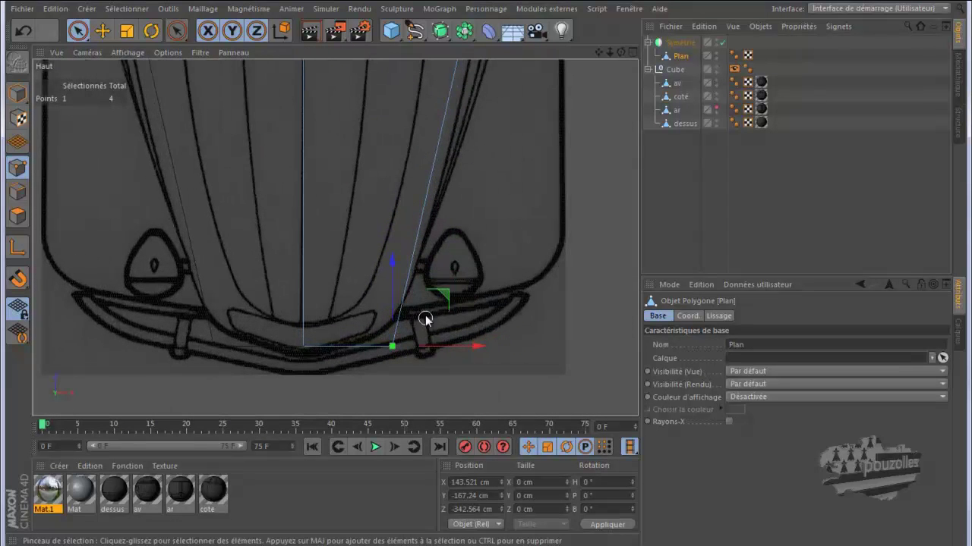
{"action": "left_click_drag", "start_coordinate": [440, 292], "coordinate": [452, 265]}
{"action": "scroll", "coordinate": [355, 373], "scroll_direction": "down", "scroll_amount": 4}
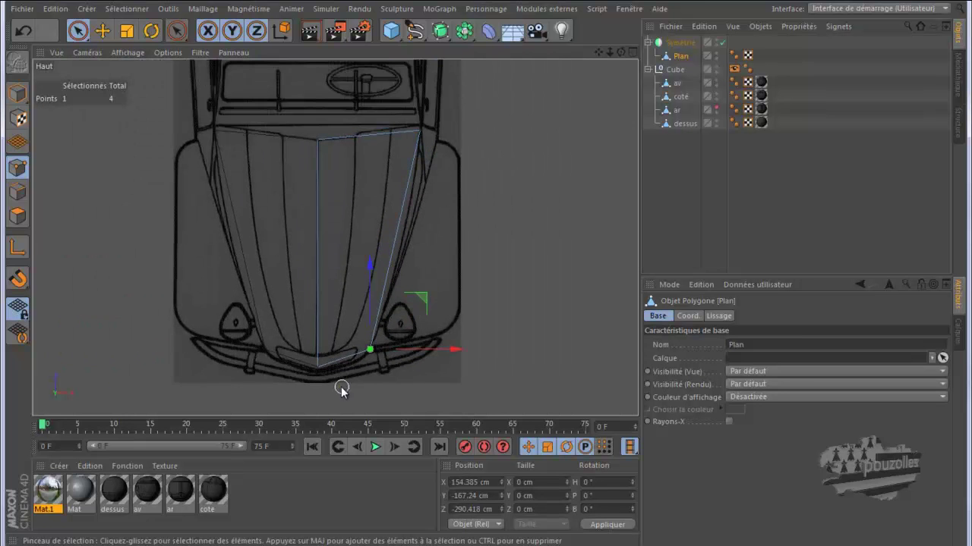
Step: Start a loop cut with the Knife and enable snapping to vertices, edges and midpoints
{"action": "scroll", "coordinate": [440, 200], "scroll_direction": "up", "scroll_amount": 2}
{"action": "scroll", "coordinate": [440, 200], "scroll_direction": "up", "scroll_amount": 1}
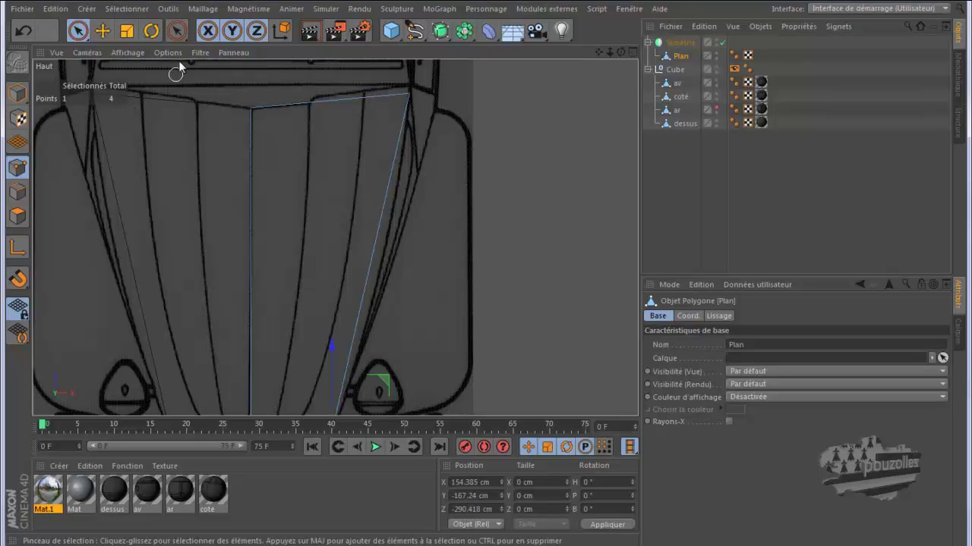
{"action": "key", "text": "k"}
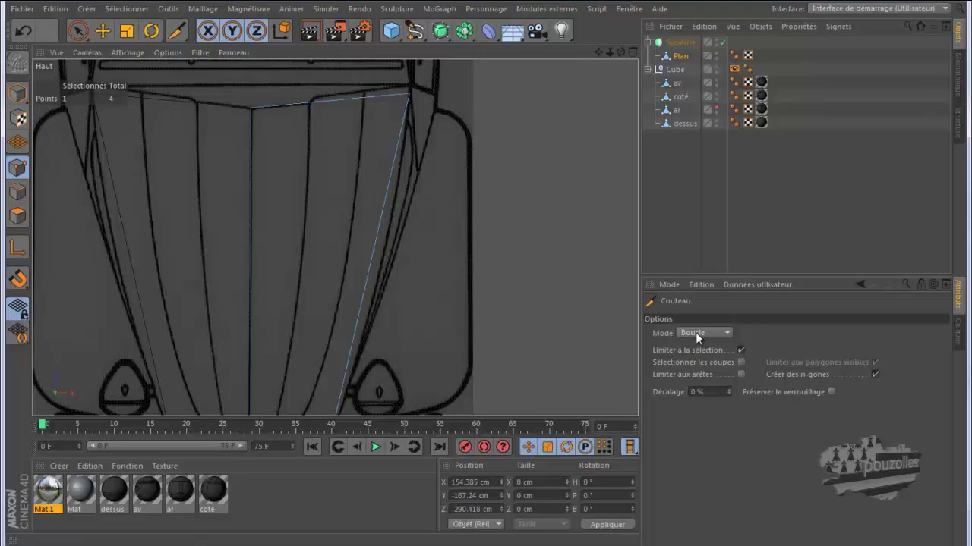
{"action": "scroll", "coordinate": [425, 214], "scroll_direction": "down", "scroll_amount": 2}
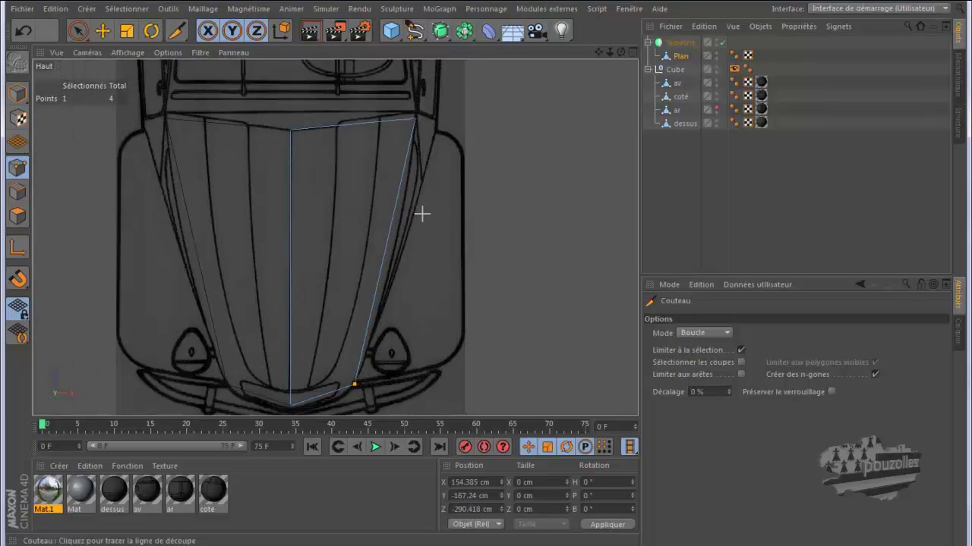
{"action": "left_click", "coordinate": [20, 280]}
{"action": "left_click", "coordinate": [95, 122]}
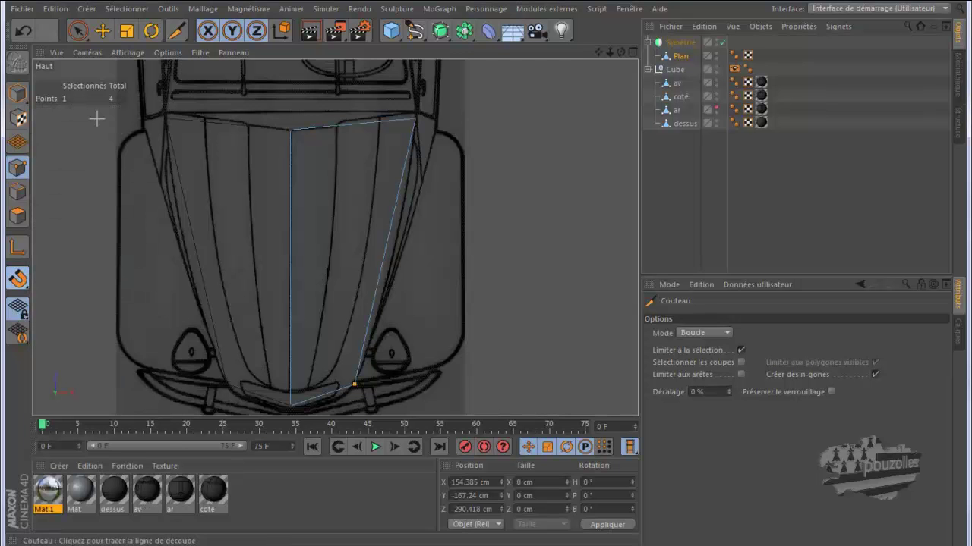
{"action": "left_click", "coordinate": [18, 282]}
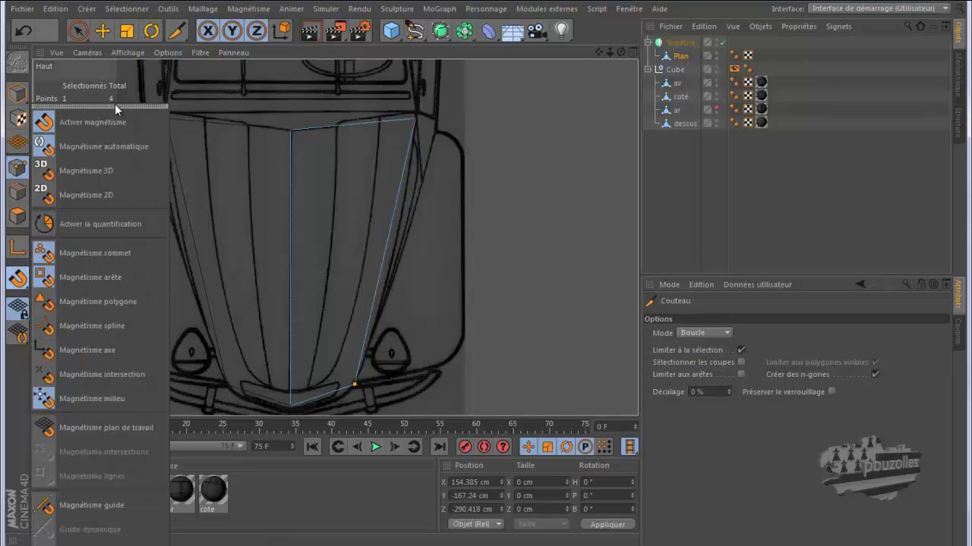
{"action": "left_click", "coordinate": [114, 104]}
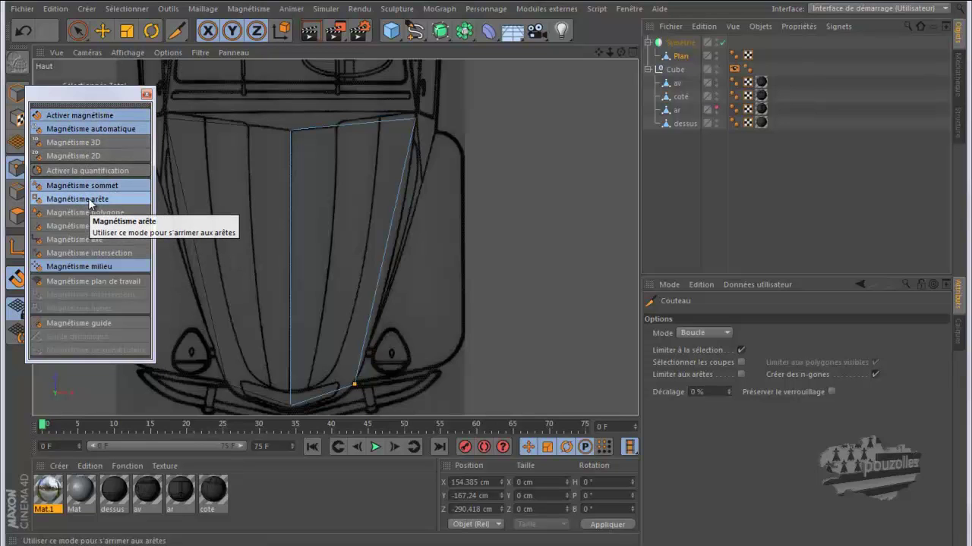
{"action": "left_click", "coordinate": [89, 267]}
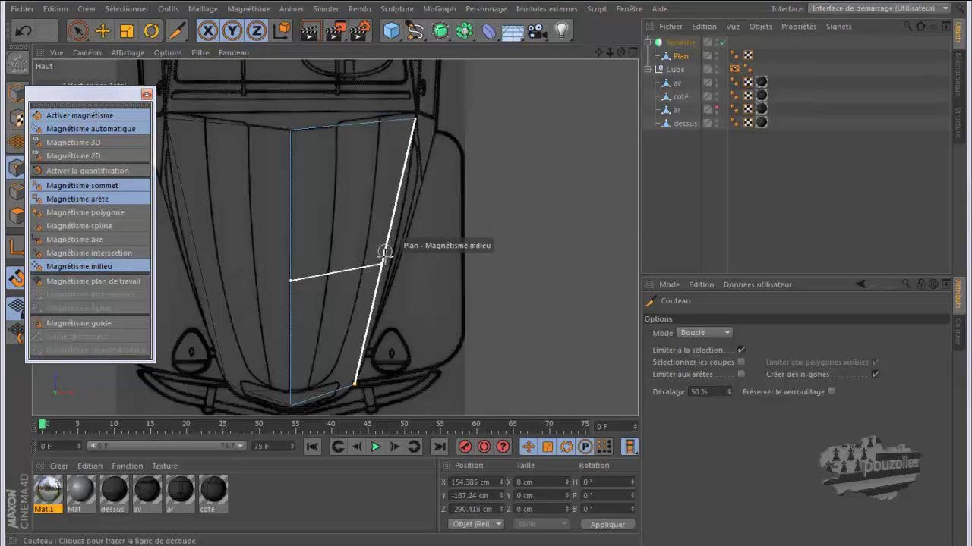
Step: Cut a loop across the bonnet plane at 50% of its length and turn snapping off
{"action": "left_click", "coordinate": [385, 253]}
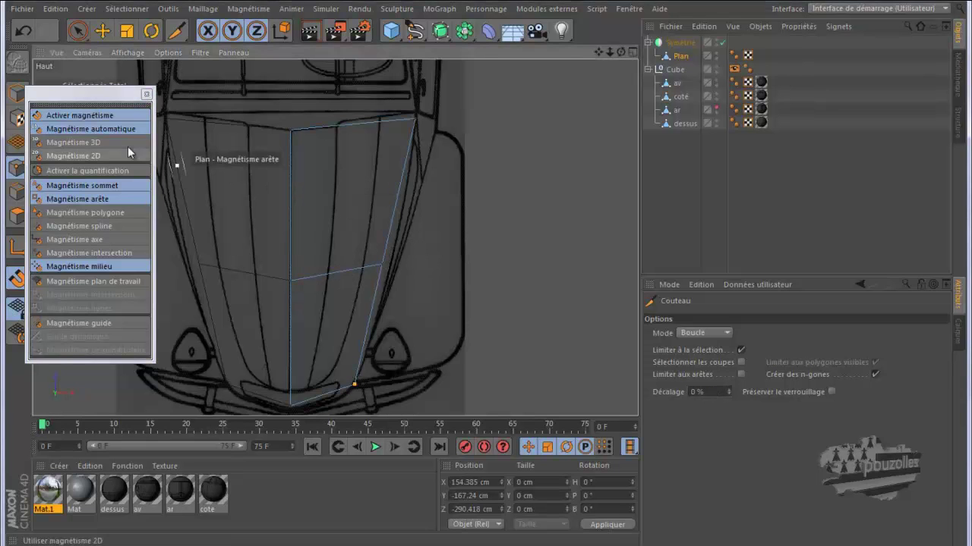
{"action": "left_click", "coordinate": [132, 116]}
{"action": "left_click", "coordinate": [147, 95]}
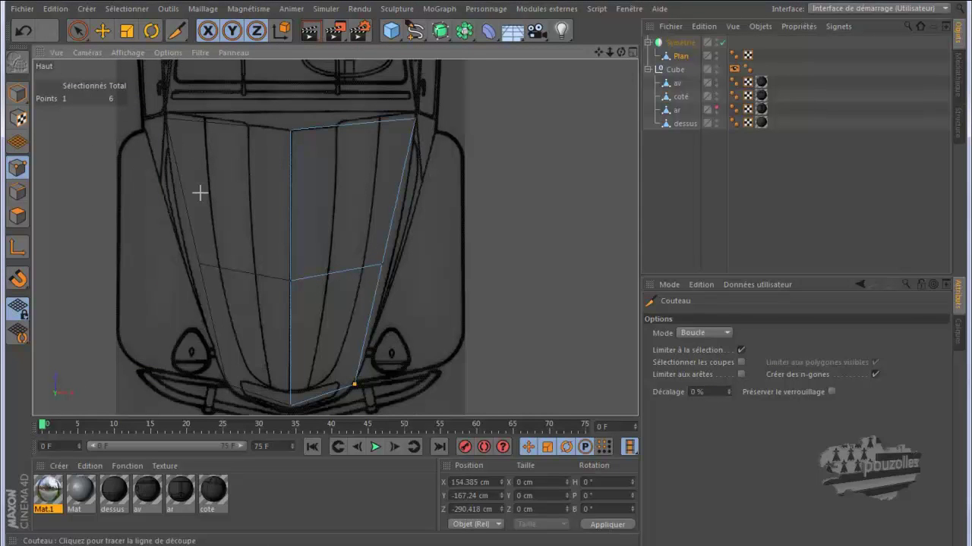
Step: Select the plane's middle cross edge and bevel it in chamfer mode with 10 subdivisions and a 40 cm offset
{"action": "left_click", "coordinate": [102, 30]}
{"action": "left_click", "coordinate": [17, 192]}
{"action": "left_click", "coordinate": [329, 282]}
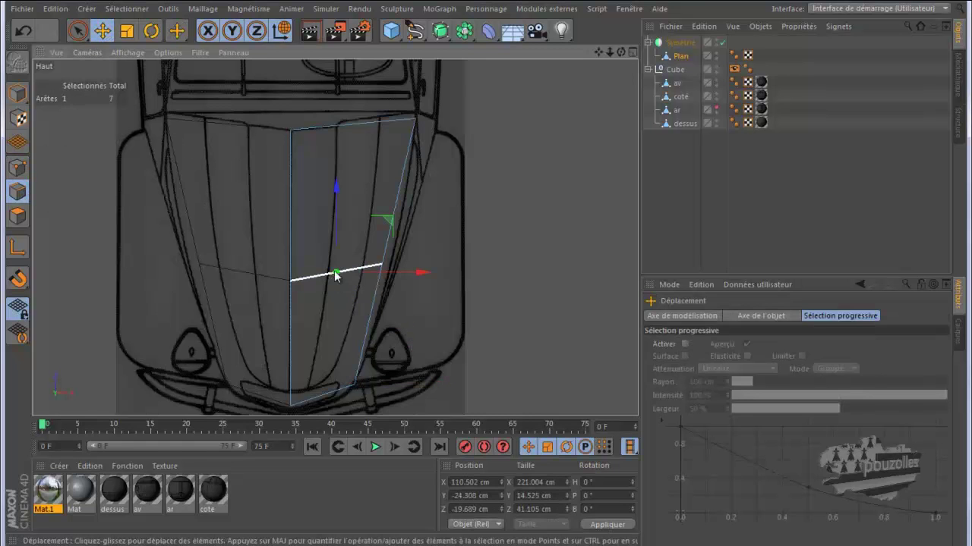
{"action": "right_click", "coordinate": [545, 150]}
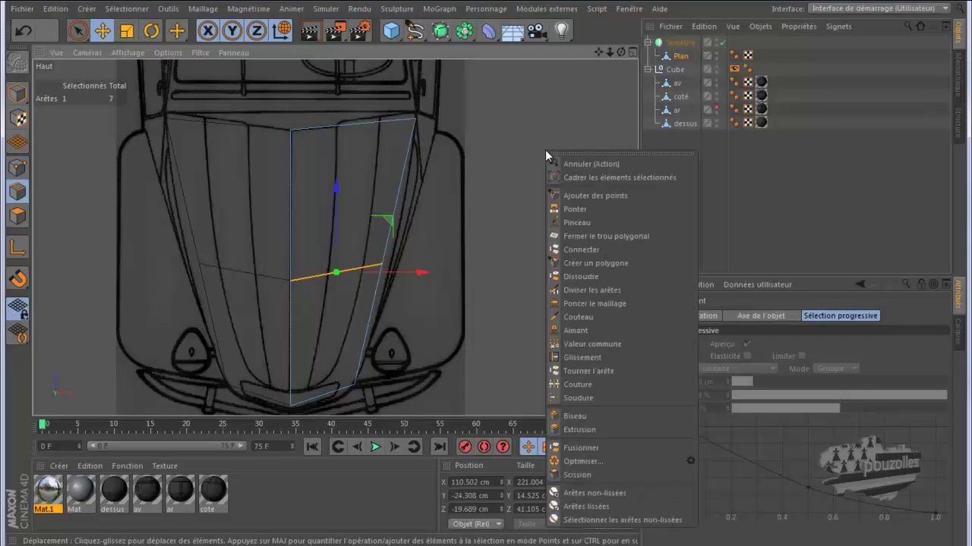
{"action": "left_click", "coordinate": [579, 417]}
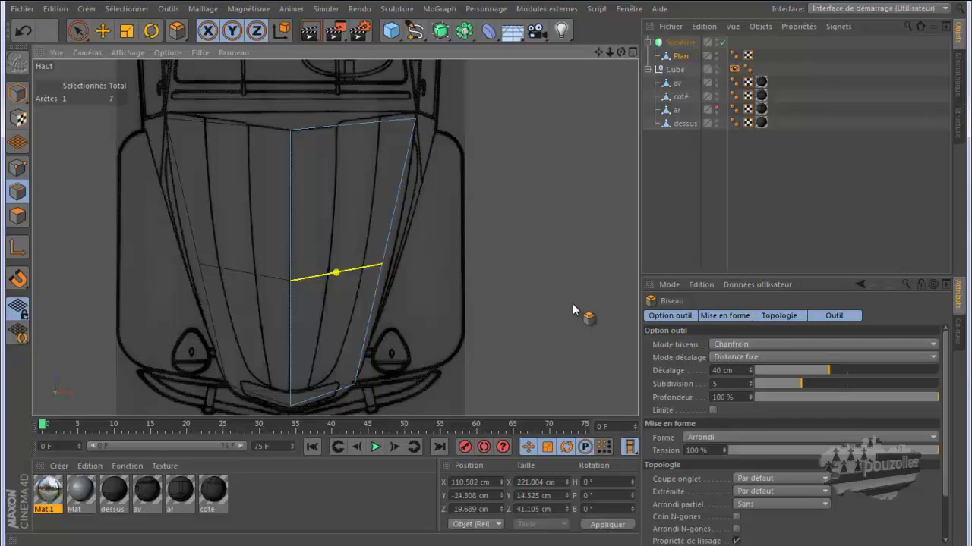
{"action": "left_click", "coordinate": [749, 381]}
{"action": "left_click", "coordinate": [749, 381]}
{"action": "left_click", "coordinate": [749, 381]}
{"action": "left_click", "coordinate": [749, 382]}
{"action": "left_click", "coordinate": [749, 381]}
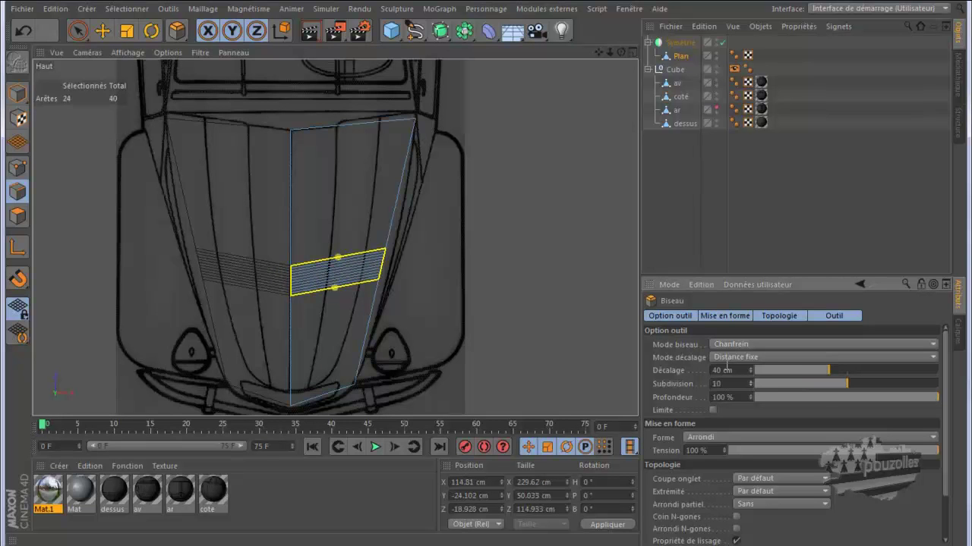
Step: Widen the bevel to an offset of about 285.8 cm and check the strips in the perspective view
{"action": "left_click_drag", "start_coordinate": [841, 370], "coordinate": [941, 372]}
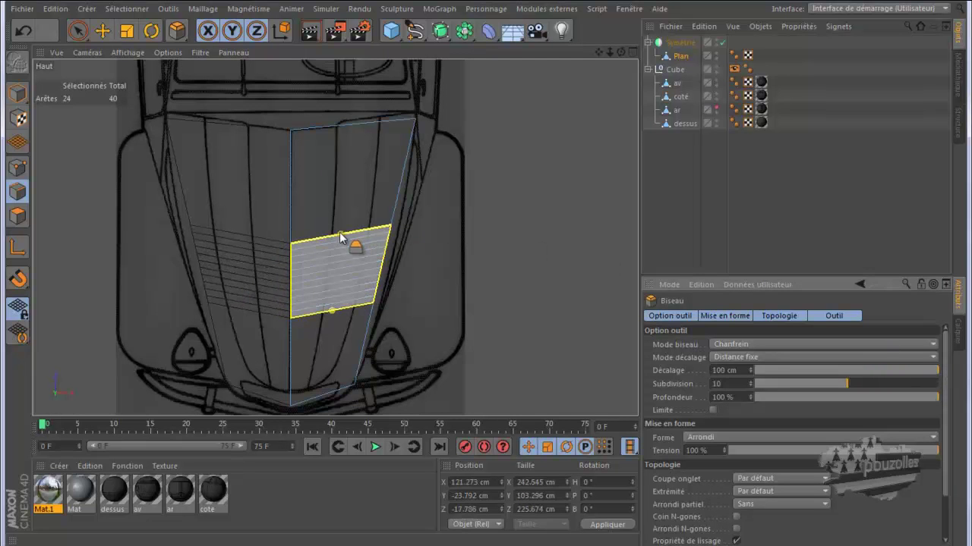
{"action": "left_click_drag", "start_coordinate": [341, 238], "coordinate": [343, 179]}
{"action": "middle_click", "coordinate": [147, 220]}
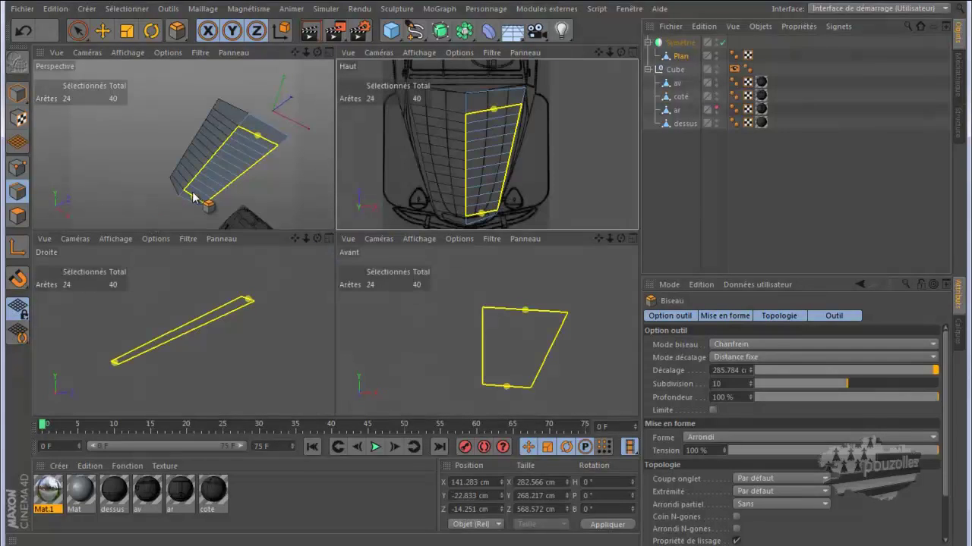
{"action": "middle_click", "coordinate": [249, 205]}
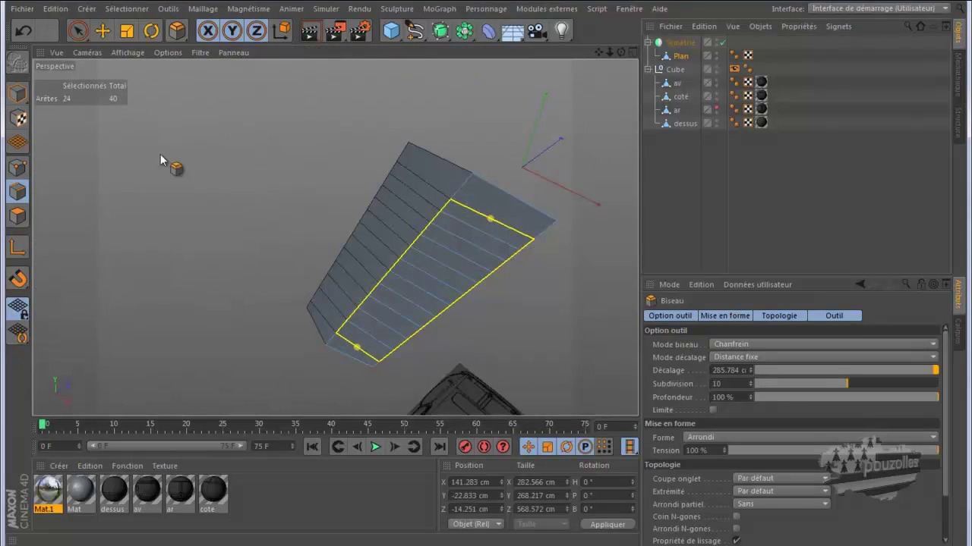
Step: Undo the bevel, the edge selection and the loop cut on the bonnet plane
{"action": "left_click", "coordinate": [25, 32]}
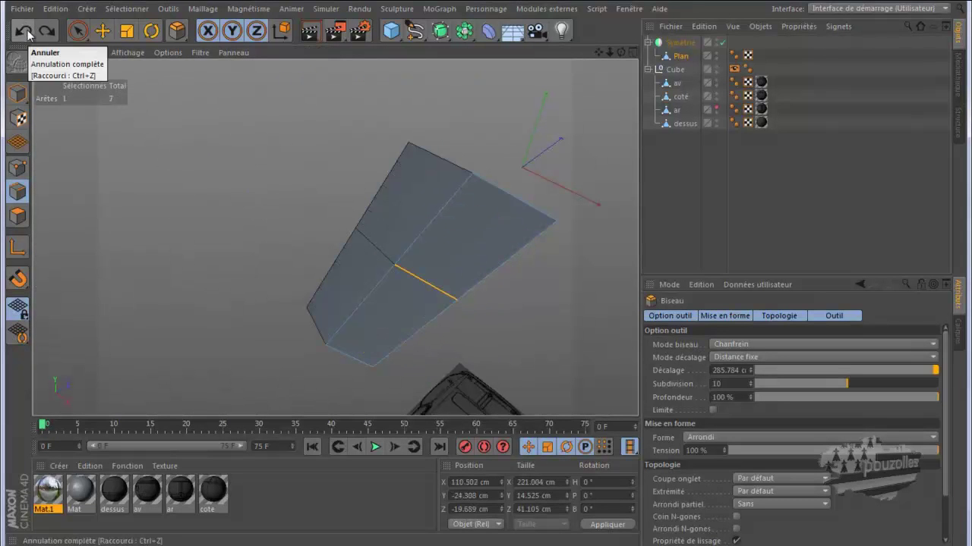
{"action": "left_click", "coordinate": [25, 32]}
{"action": "left_click", "coordinate": [26, 32]}
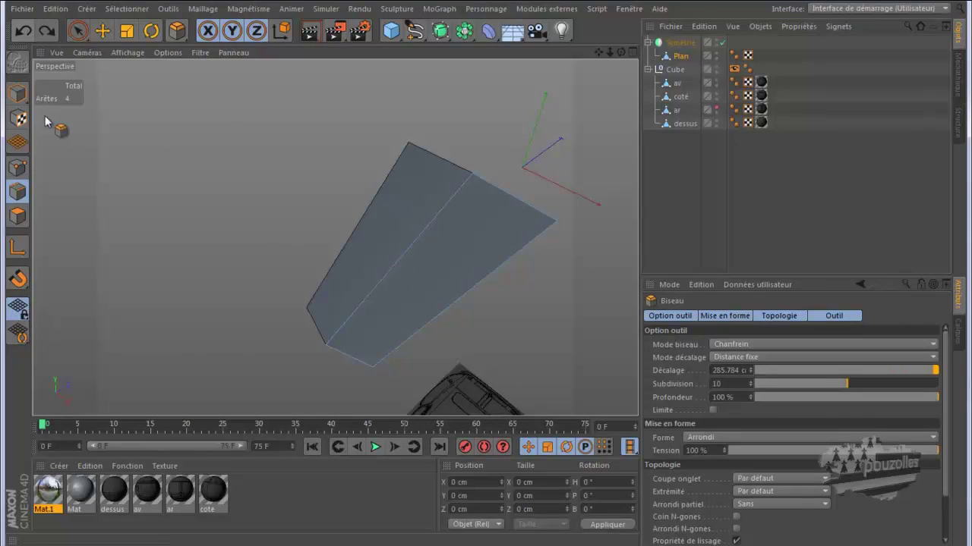
Step: Turn snapping on and cut a loop across the plane in the perspective view, snapped to the outer edge's midpoint
{"action": "left_click", "coordinate": [18, 280]}
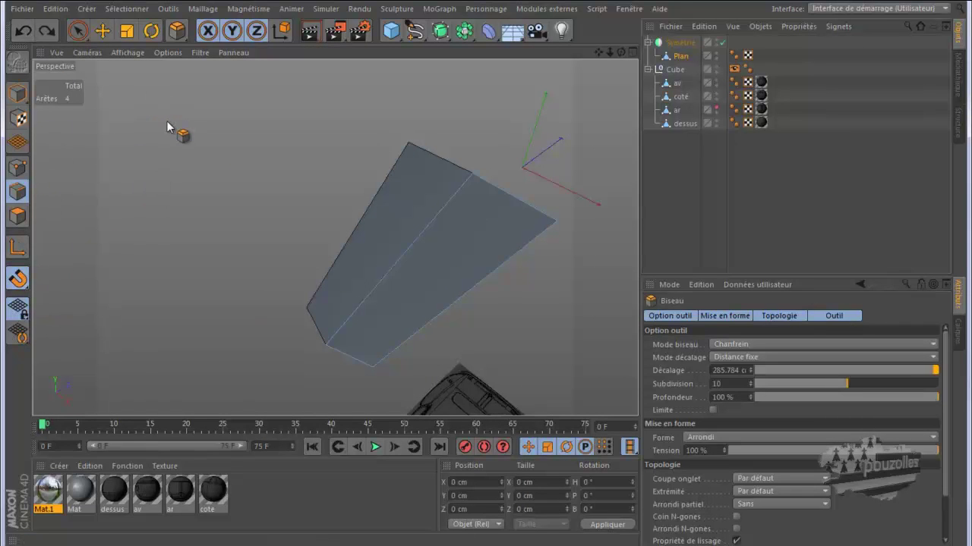
{"action": "key", "text": "k"}
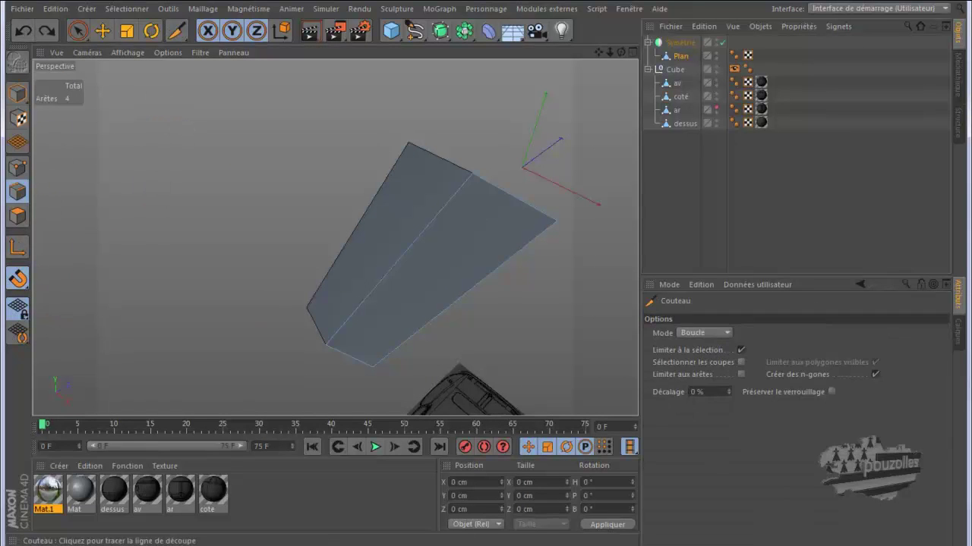
{"action": "left_click", "coordinate": [464, 290]}
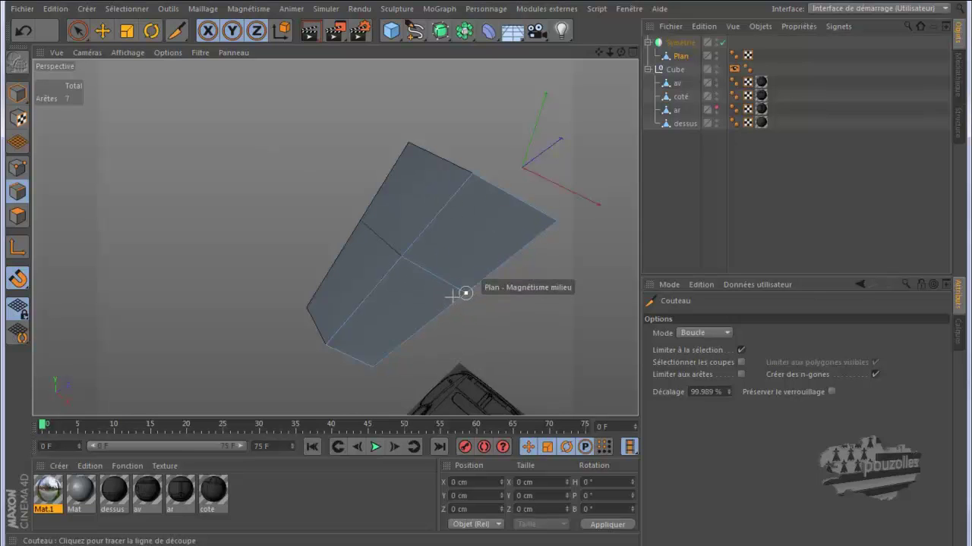
{"action": "left_click_drag", "start_coordinate": [620, 54], "coordinate": [486, 276]}
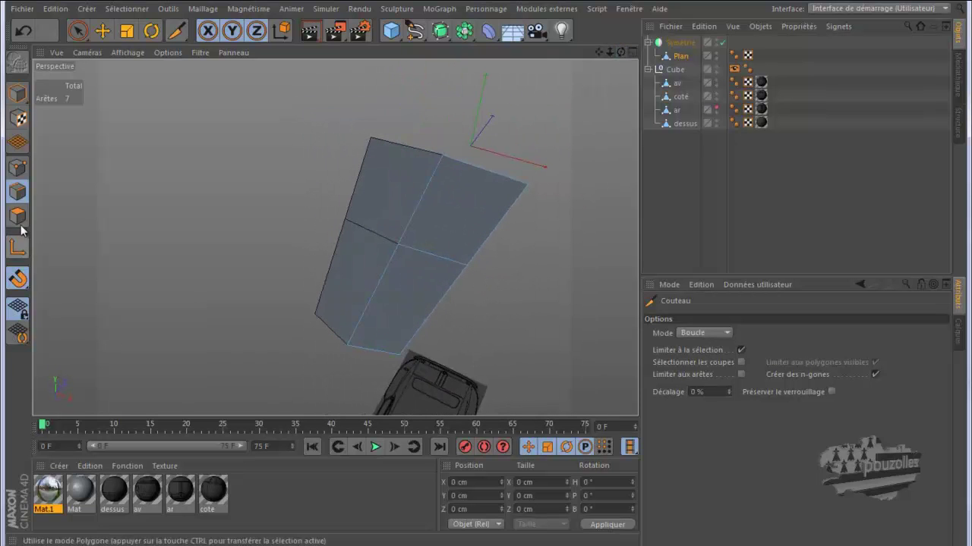
Step: Bevel the new middle edge with a 285.784 cm offset, 10 subdivisions and 100% depth
{"action": "left_click", "coordinate": [103, 31]}
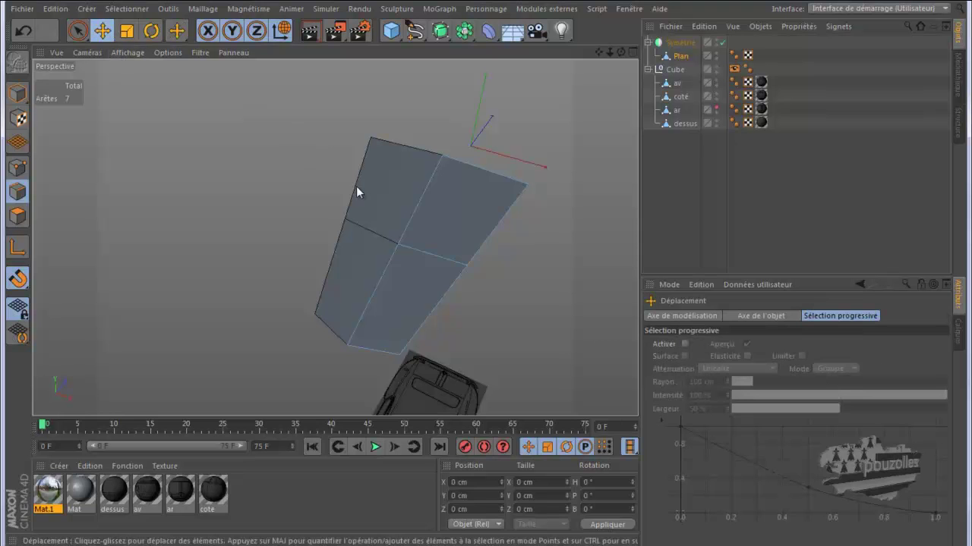
{"action": "left_click", "coordinate": [426, 251]}
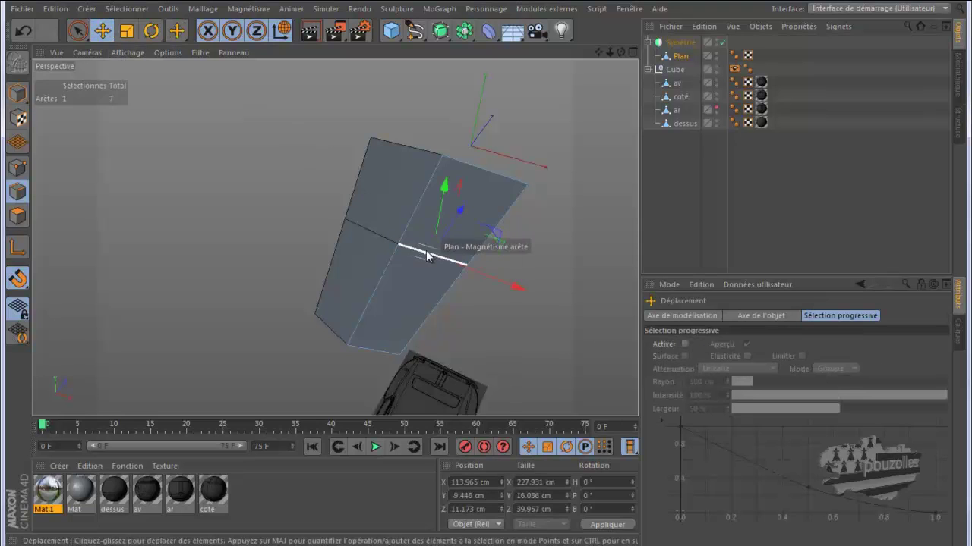
{"action": "right_click", "coordinate": [239, 140]}
{"action": "left_click", "coordinate": [262, 400]}
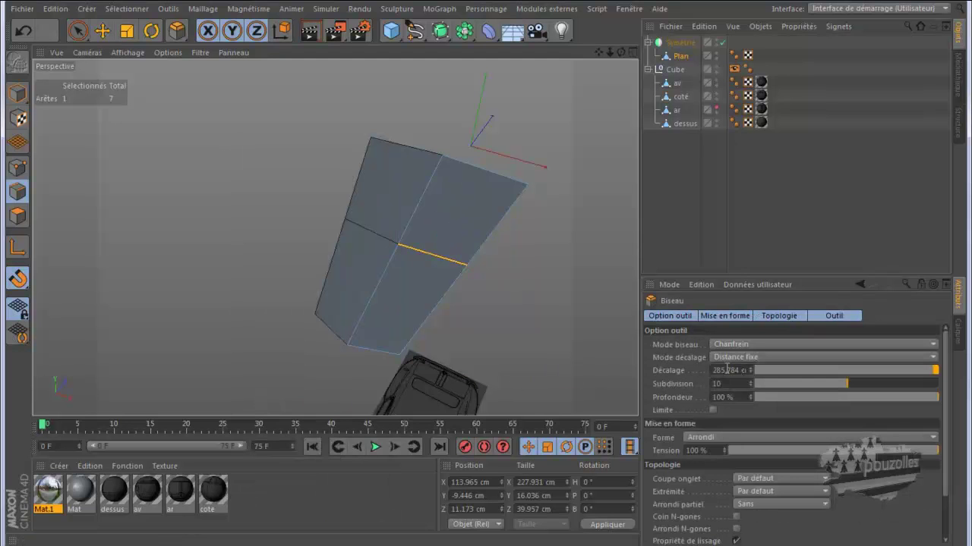
{"action": "scroll", "coordinate": [862, 418], "scroll_direction": "down", "scroll_amount": 3}
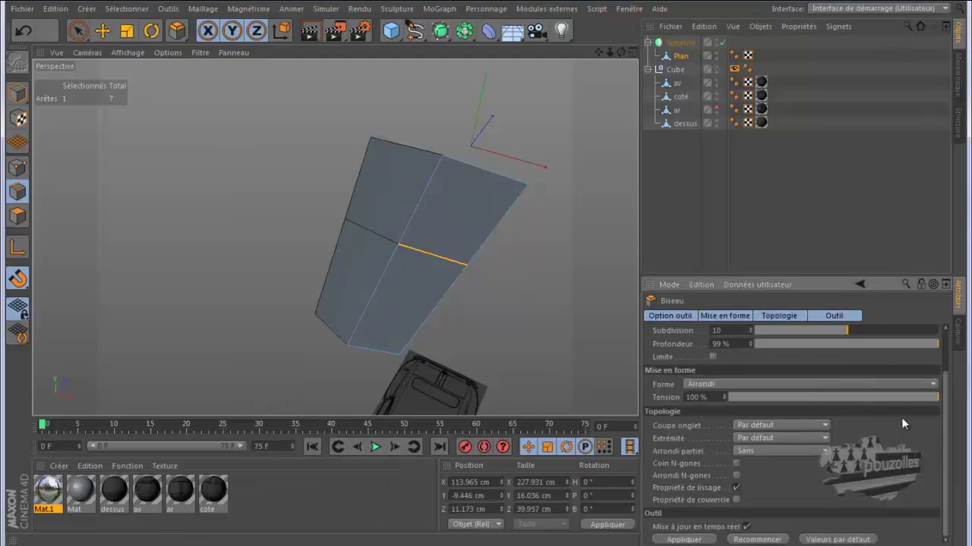
{"action": "scroll", "coordinate": [770, 371], "scroll_direction": "up", "scroll_amount": 3}
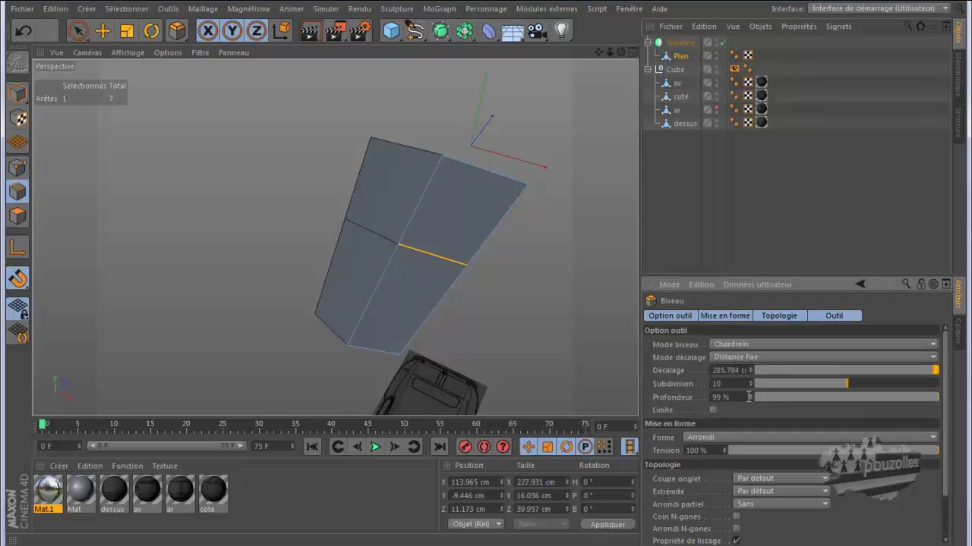
{"action": "scroll", "coordinate": [946, 402], "scroll_direction": "down", "scroll_amount": 3}
{"action": "left_click", "coordinate": [683, 540]}
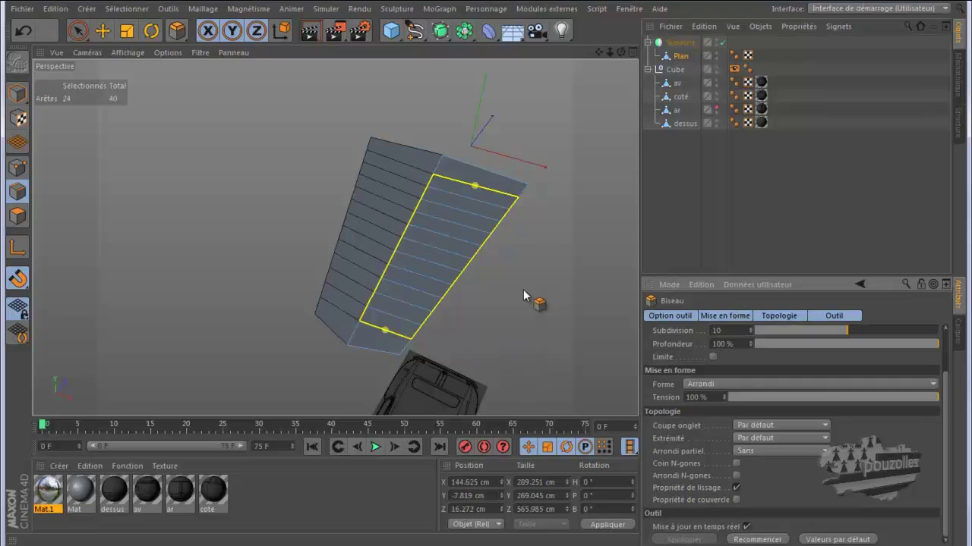
Step: Widen the bevel until its strips span about 597 cm along Z, and clear the edge selection
{"action": "left_click_drag", "start_coordinate": [477, 188], "coordinate": [478, 185]}
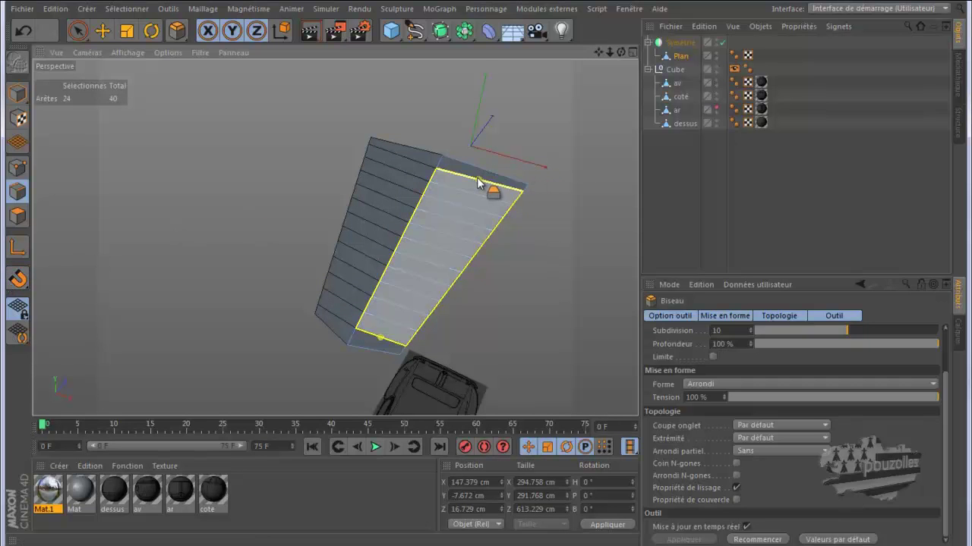
{"action": "mouse_move", "coordinate": [478, 183]}
{"action": "left_mouse_down"}
{"action": "mouse_move", "coordinate": [482, 278]}
{"action": "mouse_move", "coordinate": [447, 182]}
{"action": "mouse_move", "coordinate": [477, 186]}
{"action": "left_mouse_up"}
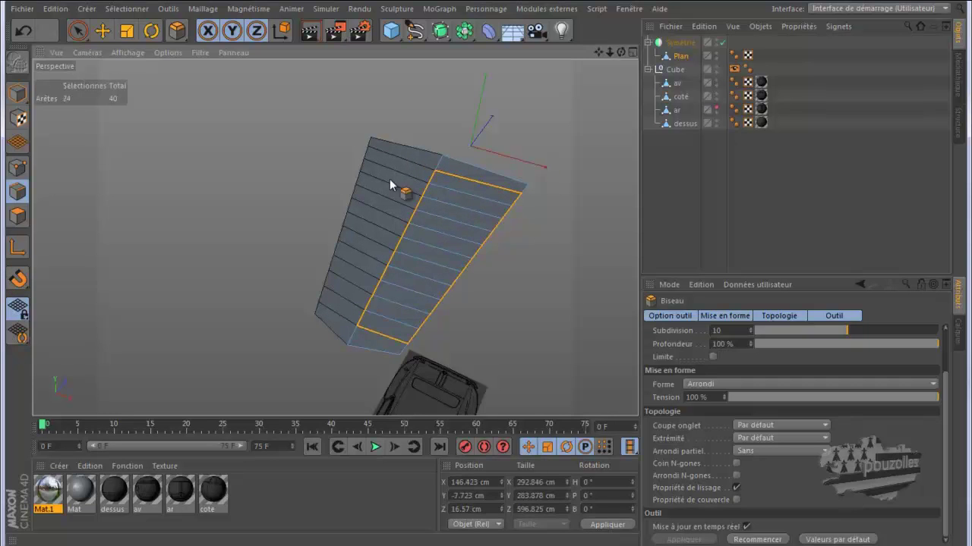
{"action": "left_click", "coordinate": [205, 214]}
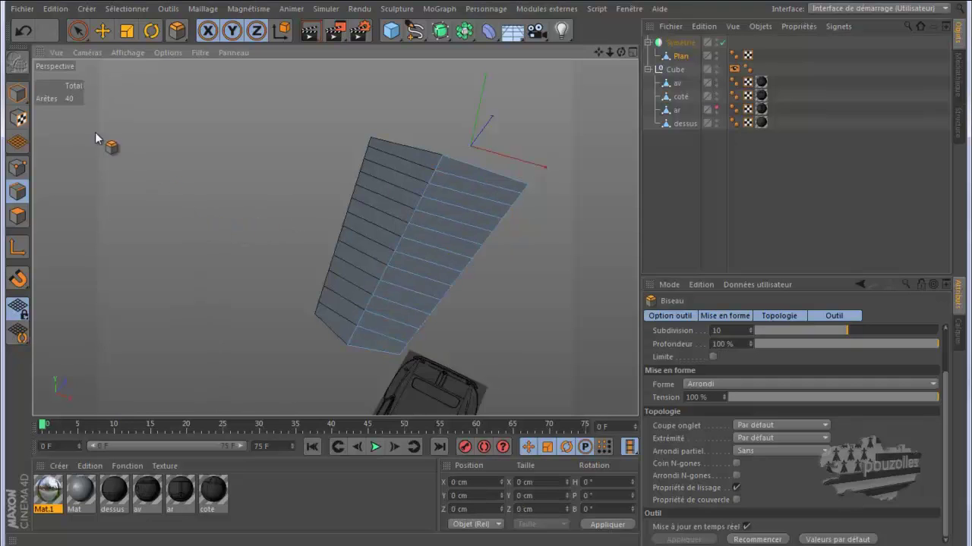
Step: Switch to point editing and, in the side view, raise the centre-line point at Z 264 cm to the bonnet outline at about Y 174 cm
{"action": "left_click", "coordinate": [18, 167]}
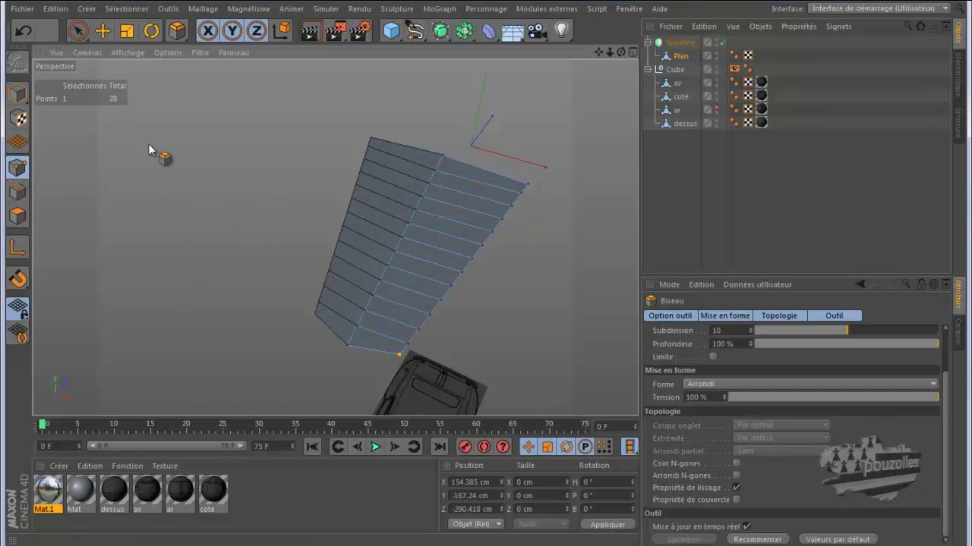
{"action": "middle_click", "coordinate": [253, 315]}
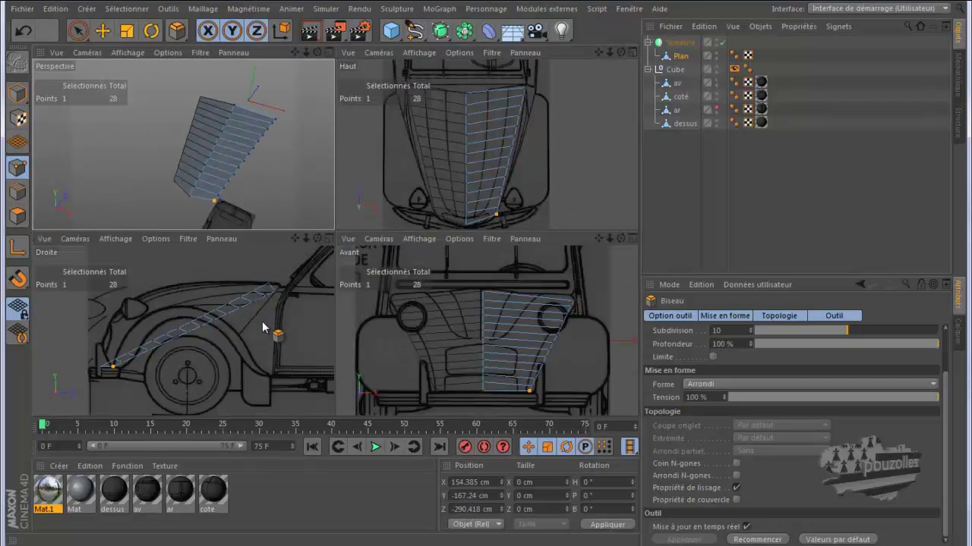
{"action": "middle_click", "coordinate": [263, 326]}
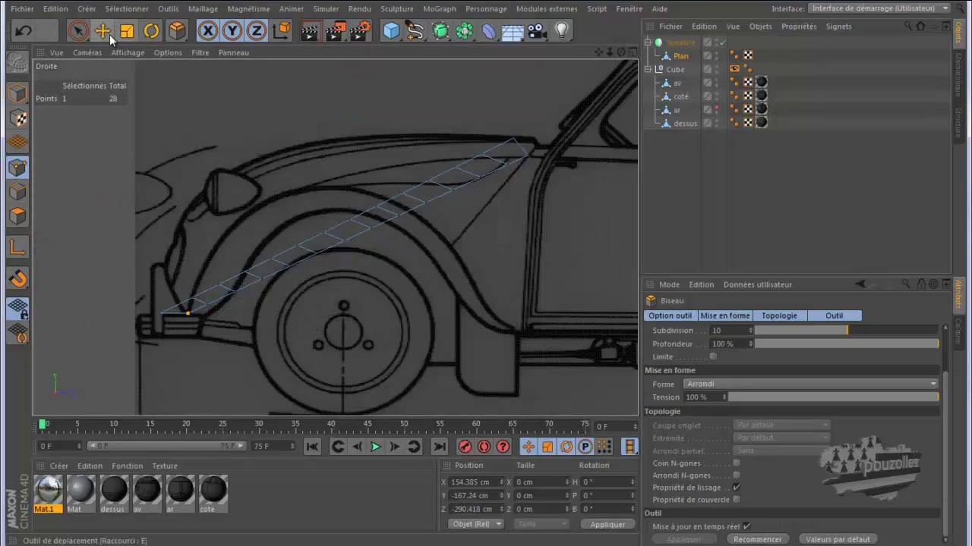
{"action": "left_click", "coordinate": [104, 31]}
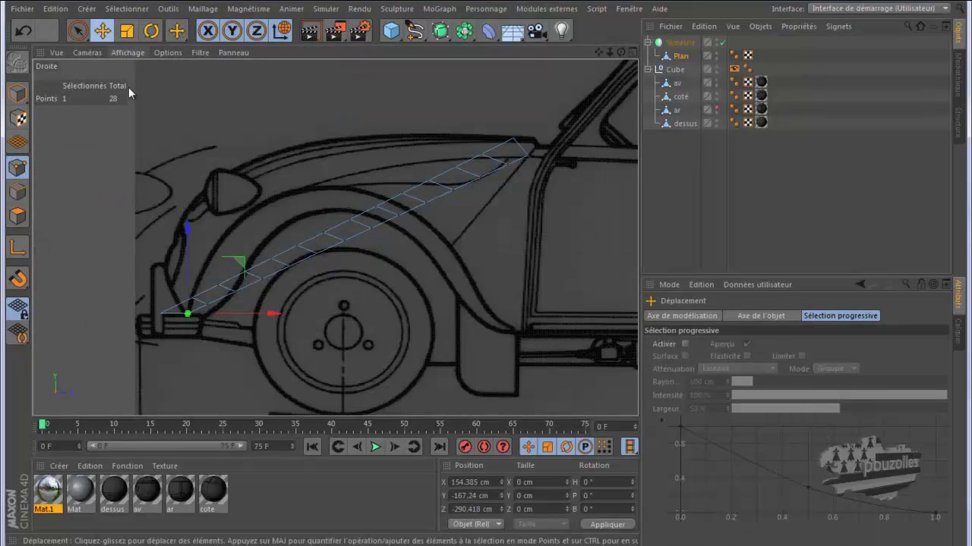
{"action": "left_click", "coordinate": [481, 155]}
{"action": "left_click_drag", "start_coordinate": [481, 111], "coordinate": [482, 90]}
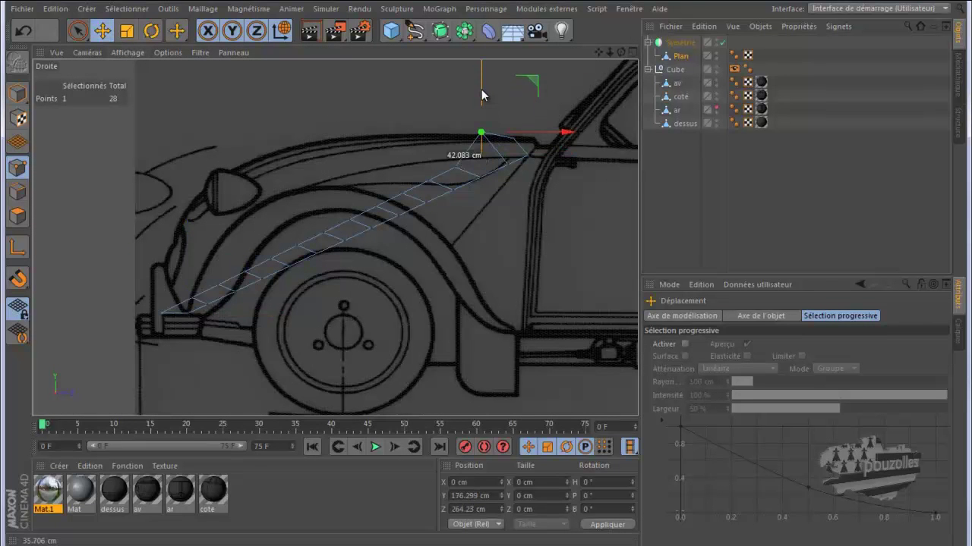
Step: Fine-tune the heights of the rearmost centre-line point and its neighbour against the bonnet outline
{"action": "scroll", "coordinate": [521, 143], "scroll_direction": "up", "scroll_amount": 4}
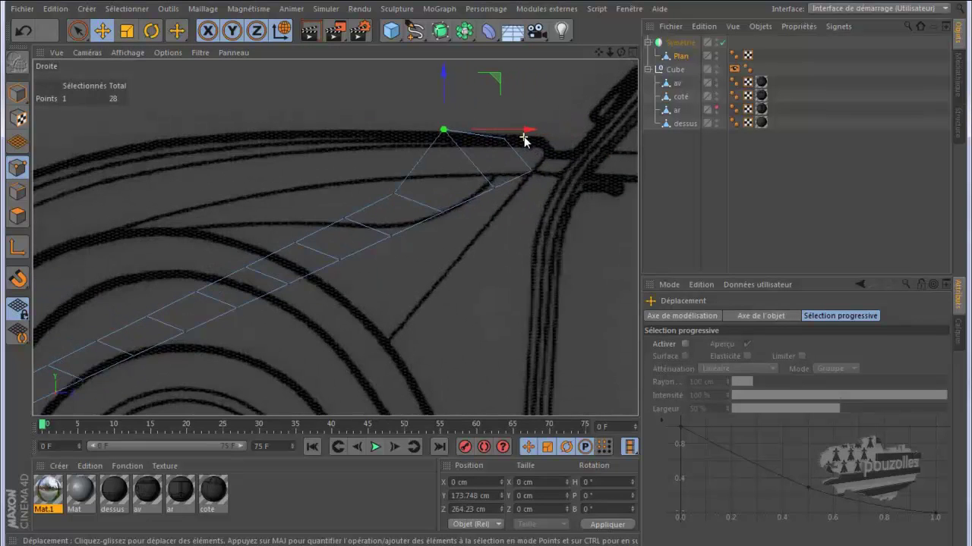
{"action": "scroll", "coordinate": [521, 138], "scroll_direction": "up", "scroll_amount": 1}
{"action": "left_click", "coordinate": [501, 138]}
{"action": "left_click_drag", "start_coordinate": [499, 102], "coordinate": [500, 99]}
{"action": "left_click", "coordinate": [425, 129]}
{"action": "left_click_drag", "start_coordinate": [426, 85], "coordinate": [425, 95]}
Step: Raise the next two centre-line points towards the front onto the bonnet outline, the second to about Y 173 cm
{"action": "left_click", "coordinate": [366, 208]}
{"action": "left_click_drag", "start_coordinate": [367, 151], "coordinate": [369, 73]}
{"action": "left_click", "coordinate": [306, 240]}
{"action": "left_click_drag", "start_coordinate": [307, 197], "coordinate": [295, 73]}
Step: Raise the three following centre-line points straight up to the bonnet outline, the foremost to about Y 167 cm
{"action": "scroll", "coordinate": [158, 305], "scroll_direction": "up", "scroll_amount": 2}
{"action": "scroll", "coordinate": [160, 305], "scroll_direction": "down", "scroll_amount": 1}
{"action": "middle_click_drag", "start_coordinate": [182, 295], "coordinate": [245, 300], "text": "alt"}
{"action": "scroll", "coordinate": [504, 281], "scroll_direction": "down", "scroll_amount": 2}
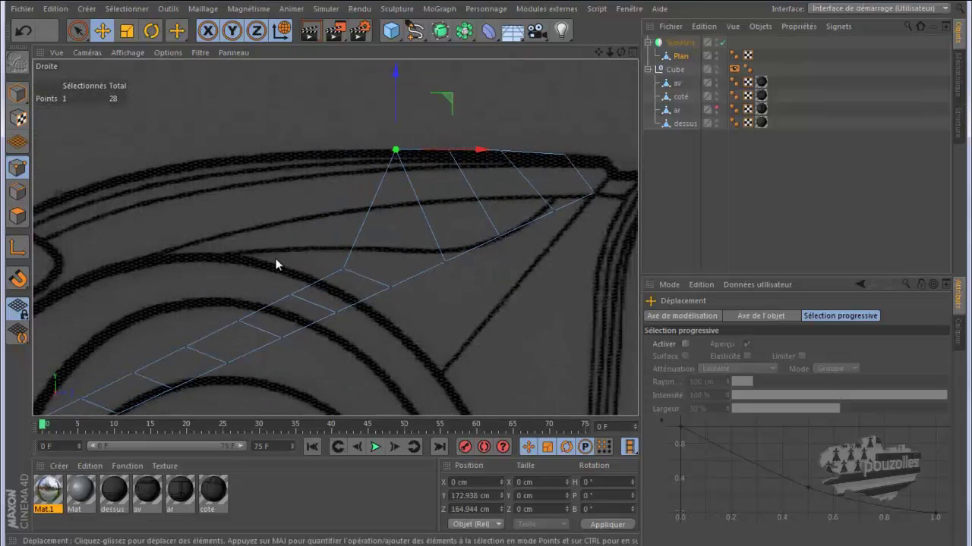
{"action": "scroll", "coordinate": [278, 264], "scroll_direction": "up", "scroll_amount": 4}
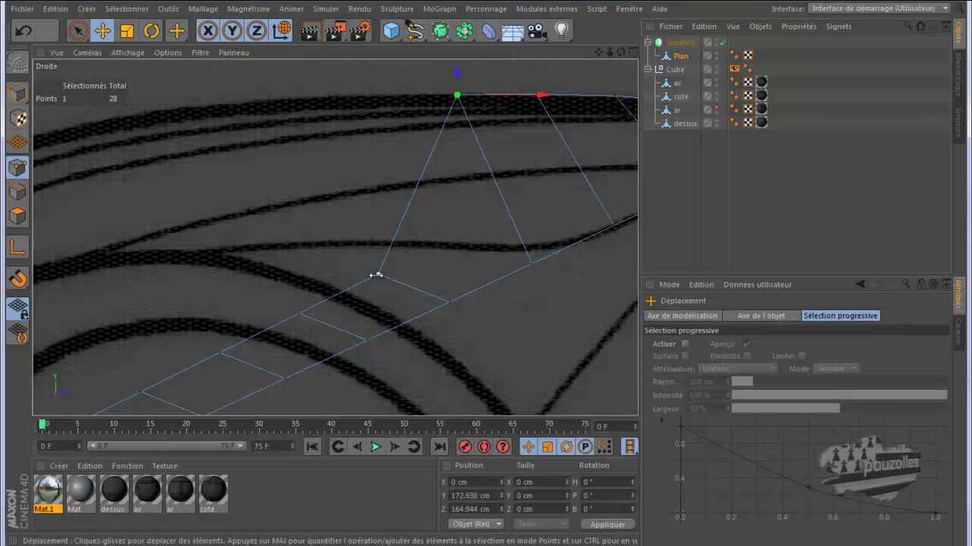
{"action": "left_click", "coordinate": [376, 276]}
{"action": "left_click_drag", "start_coordinate": [378, 189], "coordinate": [487, 274]}
{"action": "left_click", "coordinate": [300, 317]}
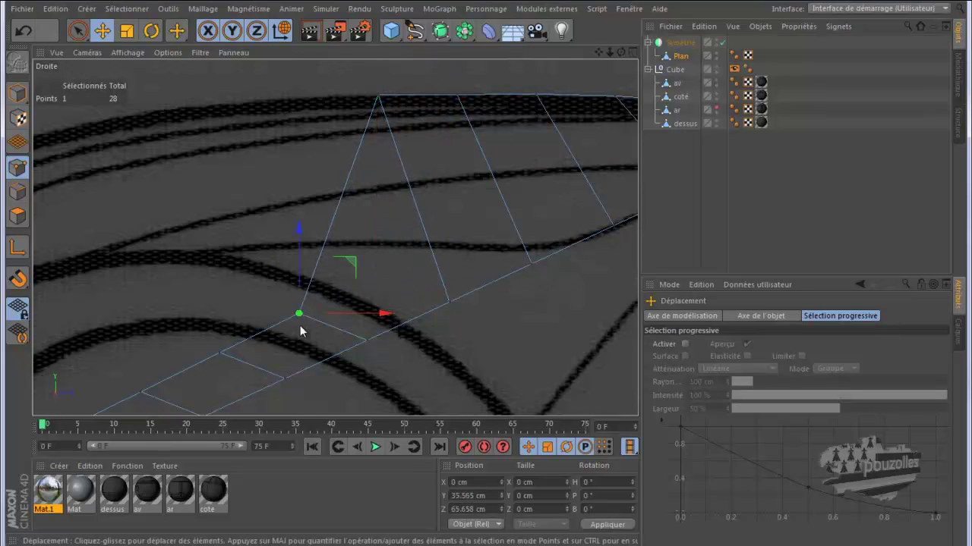
{"action": "left_click_drag", "start_coordinate": [301, 230], "coordinate": [488, 282]}
{"action": "left_click", "coordinate": [219, 354]}
{"action": "left_click_drag", "start_coordinate": [219, 275], "coordinate": [488, 281]}
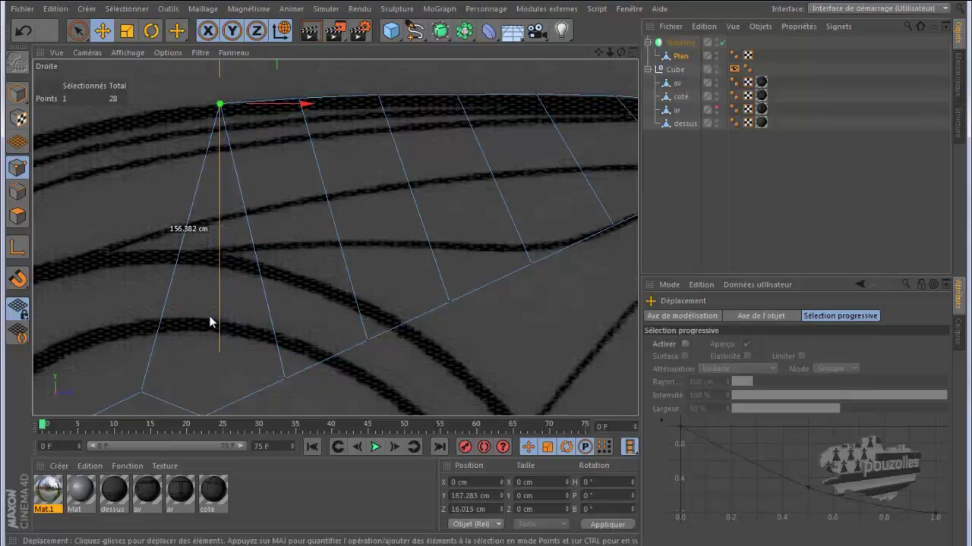
Step: Raise the next two centre-line points to the curving bonnet outline, at about Y 161 cm and Y 149 cm
{"action": "left_click", "coordinate": [141, 392]}
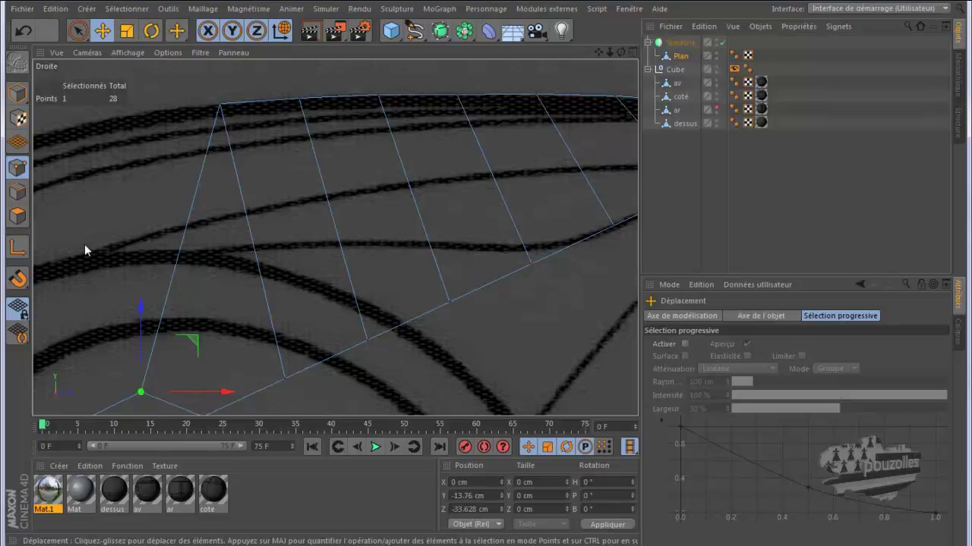
{"action": "scroll", "coordinate": [370, 253], "scroll_direction": "down", "scroll_amount": 3}
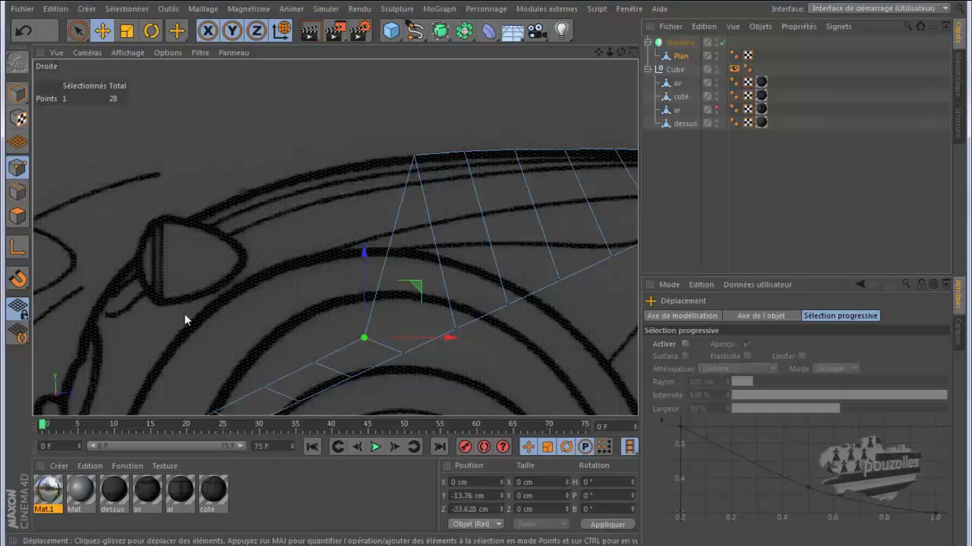
{"action": "scroll", "coordinate": [386, 233], "scroll_direction": "up", "scroll_amount": 6}
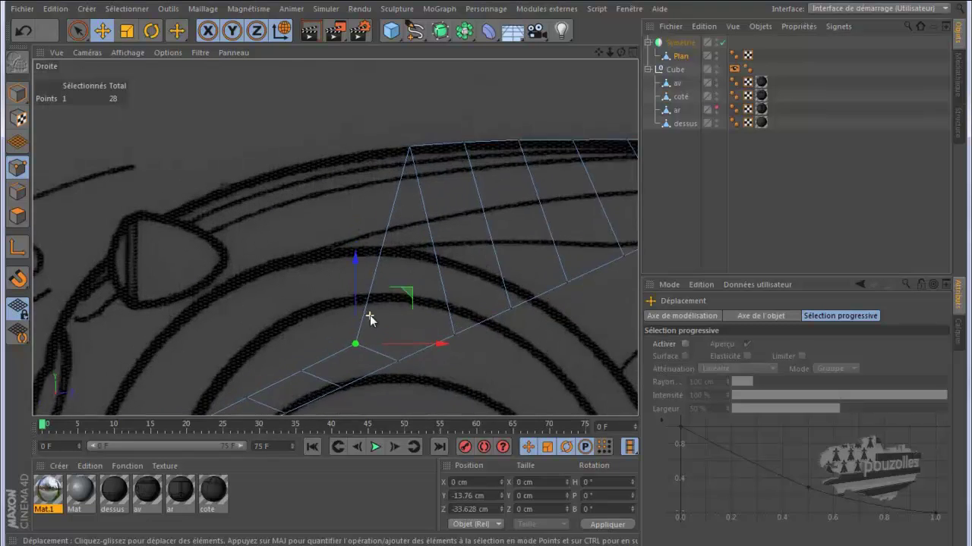
{"action": "left_click_drag", "start_coordinate": [347, 283], "coordinate": [487, 279]}
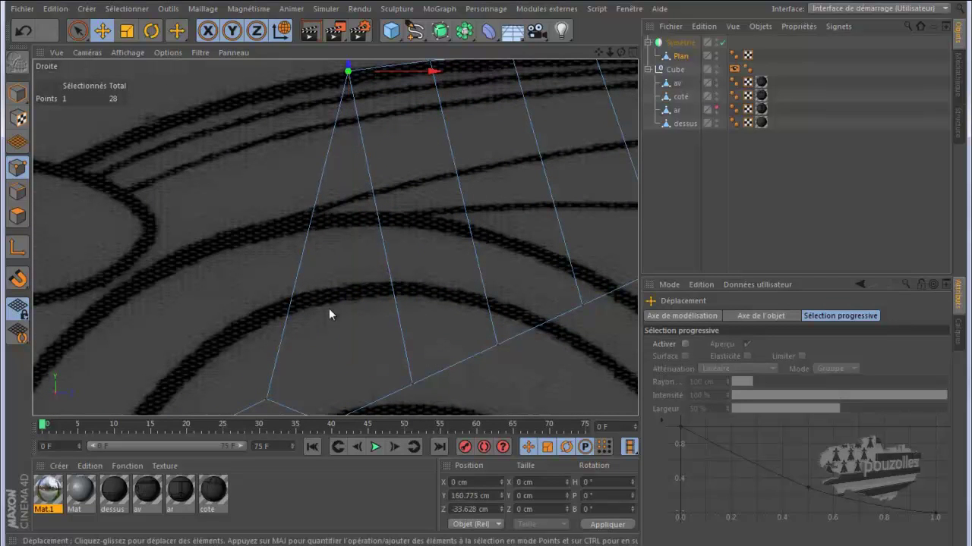
{"action": "left_click", "coordinate": [266, 400]}
{"action": "left_click_drag", "start_coordinate": [265, 317], "coordinate": [486, 274]}
Step: Raise the next two centre-line points towards the headlight, undoing a stray move and placing the forward one at about Y 94 cm
{"action": "scroll", "coordinate": [265, 337], "scroll_direction": "down", "scroll_amount": 5}
{"action": "middle_click_drag", "start_coordinate": [303, 334], "coordinate": [469, 242], "text": "alt"}
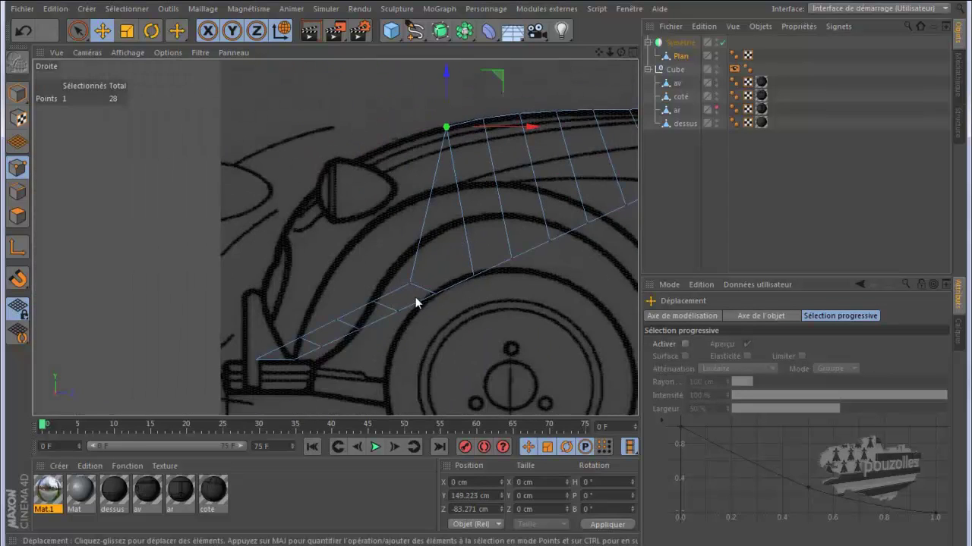
{"action": "scroll", "coordinate": [415, 297], "scroll_direction": "up", "scroll_amount": 3}
{"action": "scroll", "coordinate": [444, 193], "scroll_direction": "down", "scroll_amount": 2}
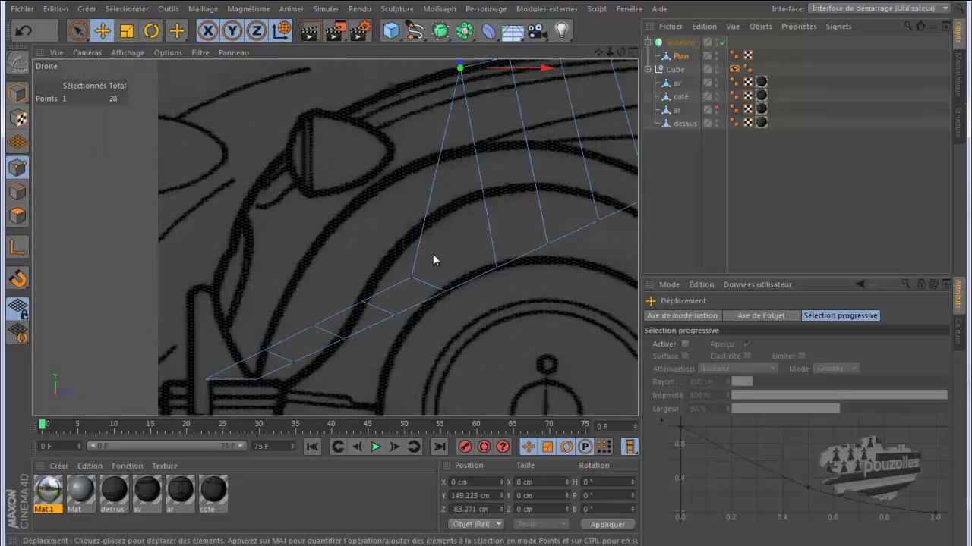
{"action": "left_click_drag", "start_coordinate": [414, 274], "coordinate": [392, 124]}
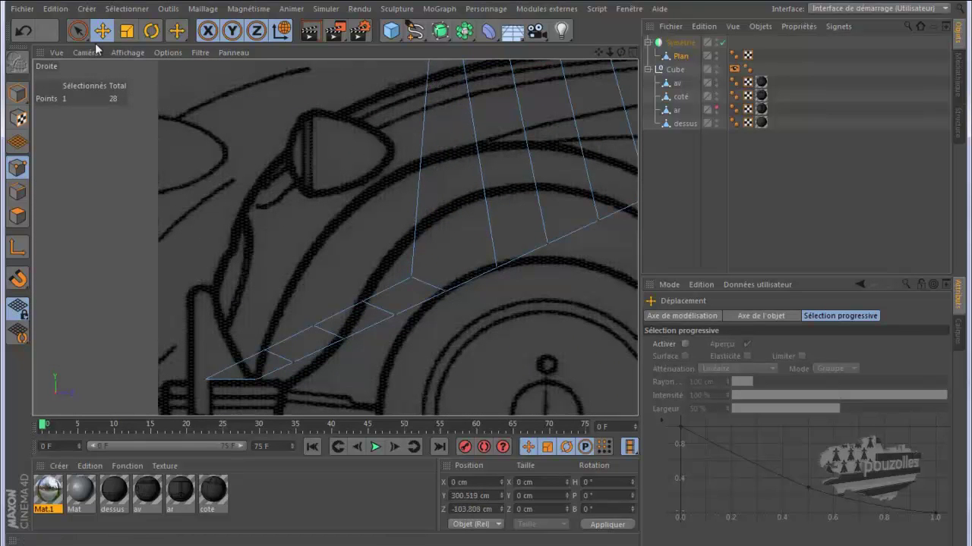
{"action": "left_click", "coordinate": [21, 31]}
{"action": "left_click", "coordinate": [362, 302]}
{"action": "left_click_drag", "start_coordinate": [367, 258], "coordinate": [355, 73]}
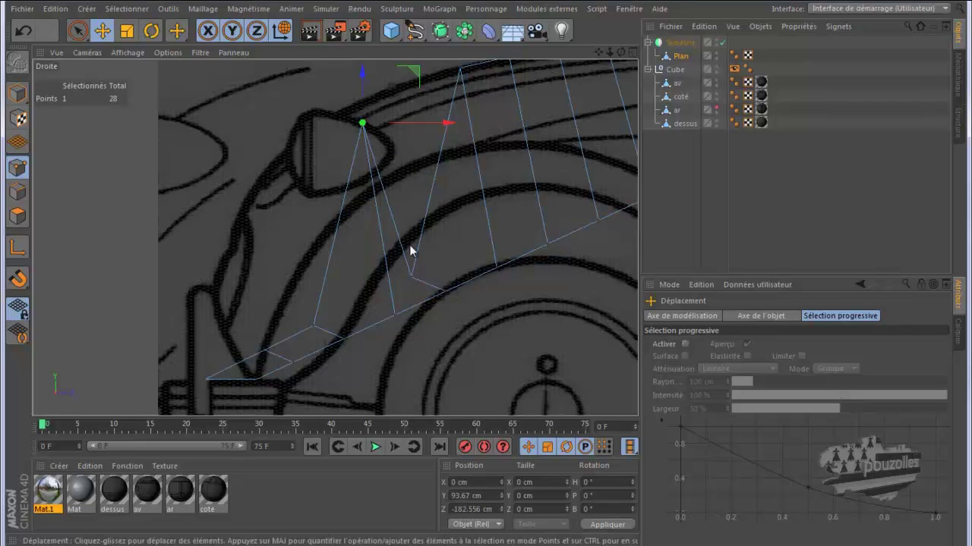
{"action": "left_click", "coordinate": [413, 277]}
{"action": "left_click_drag", "start_coordinate": [411, 188], "coordinate": [486, 276]}
Step: Move the two centre-line points just above the bumper up and forward onto the nose outline
{"action": "left_click", "coordinate": [315, 325]}
{"action": "left_click_drag", "start_coordinate": [357, 271], "coordinate": [324, 105]}
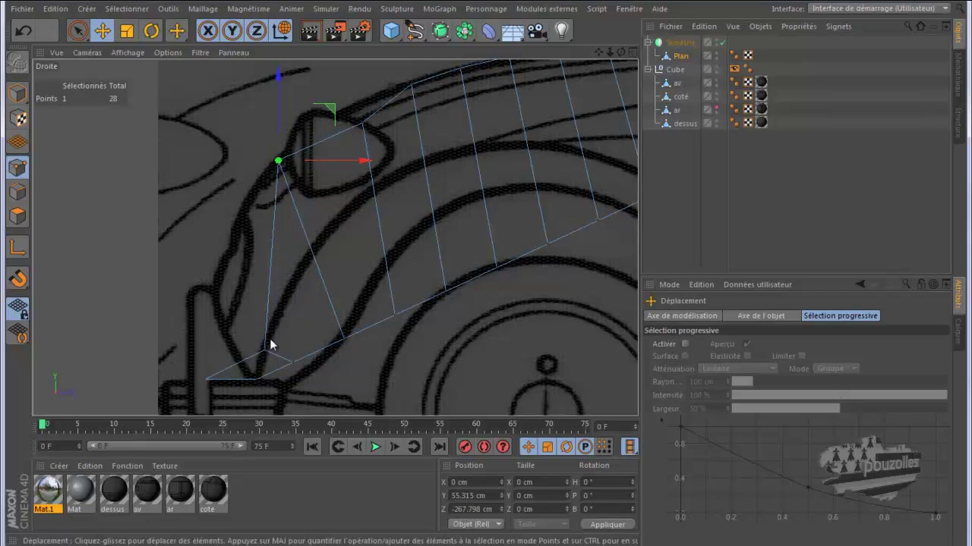
{"action": "left_click", "coordinate": [264, 349]}
{"action": "left_click_drag", "start_coordinate": [313, 302], "coordinate": [257, 279]}
{"action": "left_click", "coordinate": [280, 161]}
{"action": "left_click_drag", "start_coordinate": [331, 112], "coordinate": [274, 208]}
Step: Bring the headlight-level point to the nose at about Y 4 cm, Z -308 cm, and adjust the lowest nose point to about Y -110 cm
{"action": "left_click", "coordinate": [364, 122]}
{"action": "left_click_drag", "start_coordinate": [421, 77], "coordinate": [297, 164]}
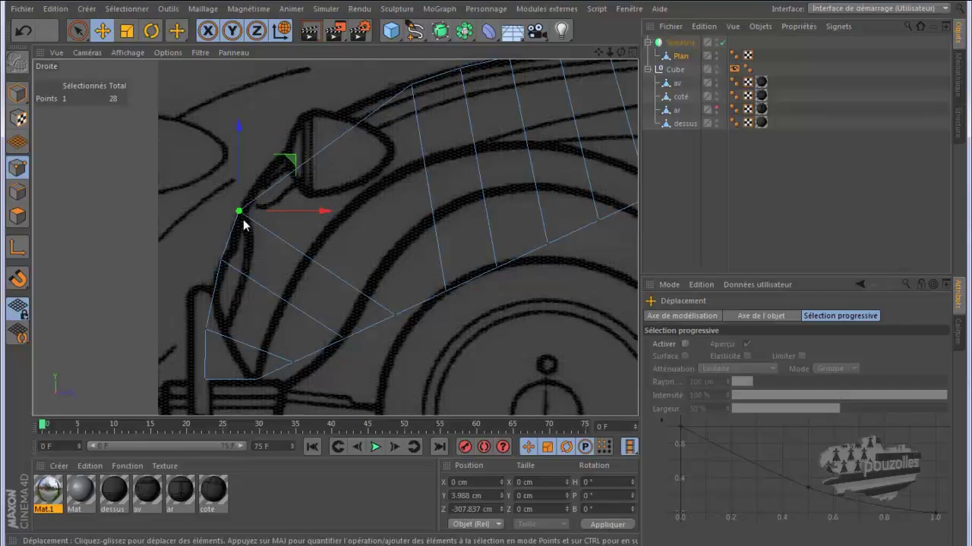
{"action": "left_click", "coordinate": [204, 328]}
{"action": "left_click_drag", "start_coordinate": [257, 283], "coordinate": [258, 276]}
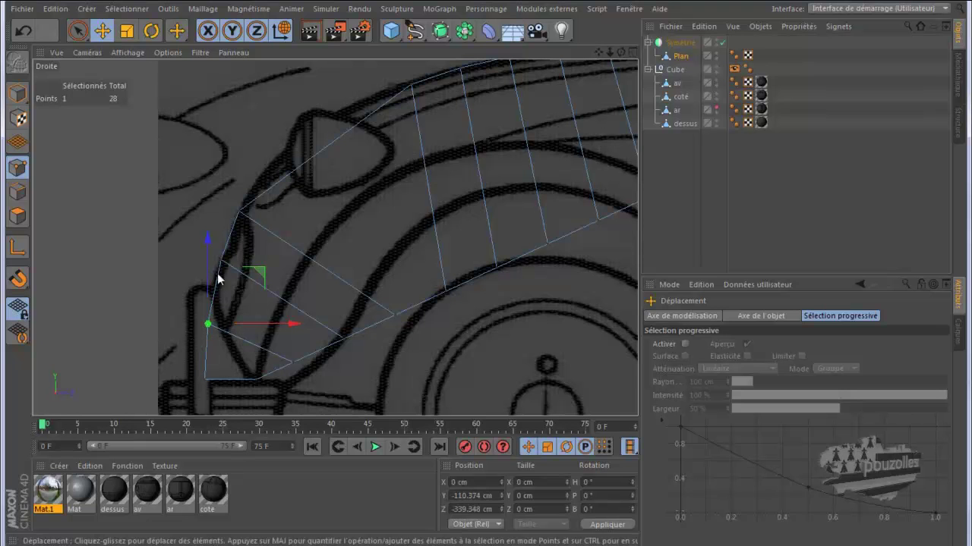
Step: Slide the three centre-line points behind the nose forward along the outline, the rearmost to about Y 143 cm, Z -106 cm
{"action": "left_click", "coordinate": [410, 86]}
{"action": "middle_click_drag", "start_coordinate": [508, 220], "coordinate": [466, 328], "text": "alt"}
{"action": "left_click_drag", "start_coordinate": [425, 133], "coordinate": [308, 196]}
{"action": "key", "text": "ctrl+z"}
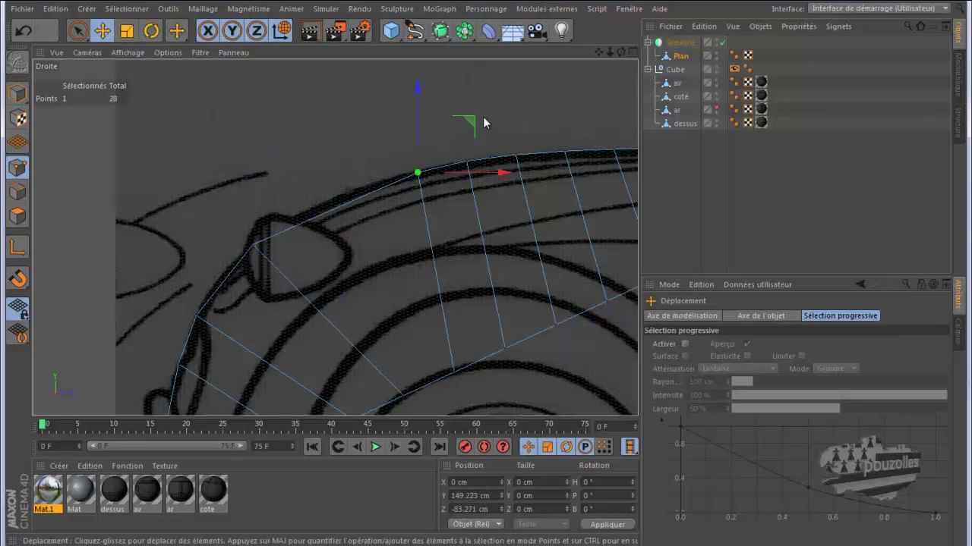
{"action": "left_click_drag", "start_coordinate": [469, 121], "coordinate": [373, 154]}
{"action": "left_click", "coordinate": [463, 162]}
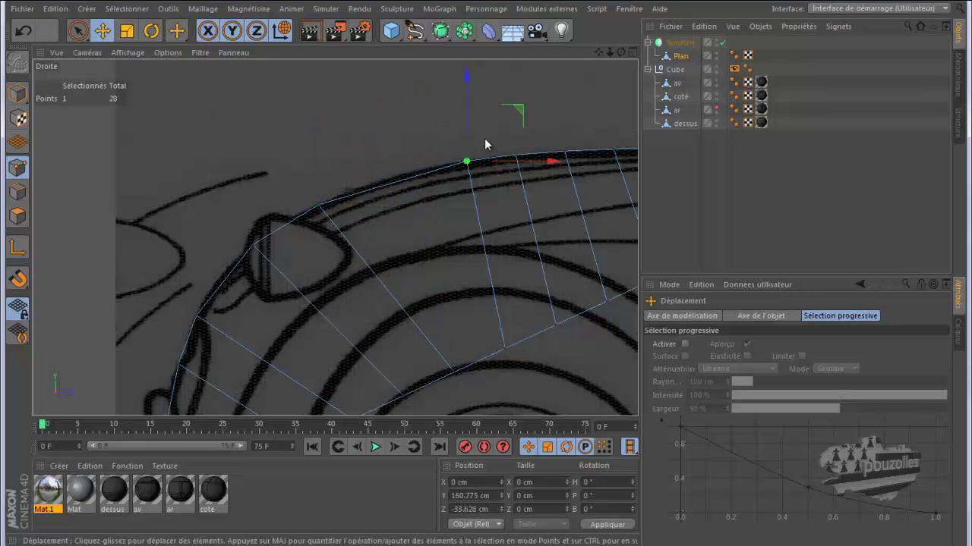
{"action": "left_click_drag", "start_coordinate": [519, 113], "coordinate": [447, 132]}
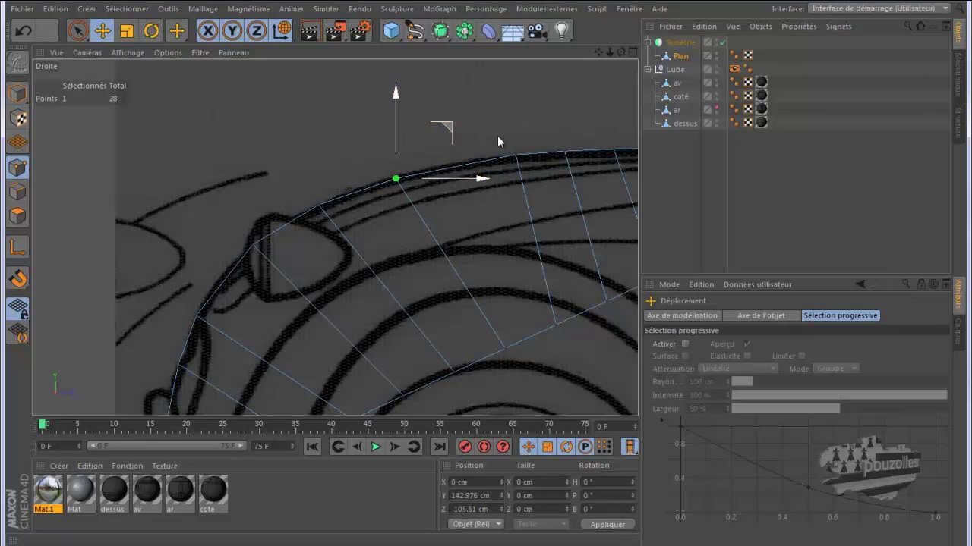
Step: Even out the upper centre-line points along the outline, placing them at about Y 162 cm, Y 146 cm and Y 171 cm
{"action": "left_click", "coordinate": [516, 156]}
{"action": "left_click_drag", "start_coordinate": [564, 102], "coordinate": [530, 113]}
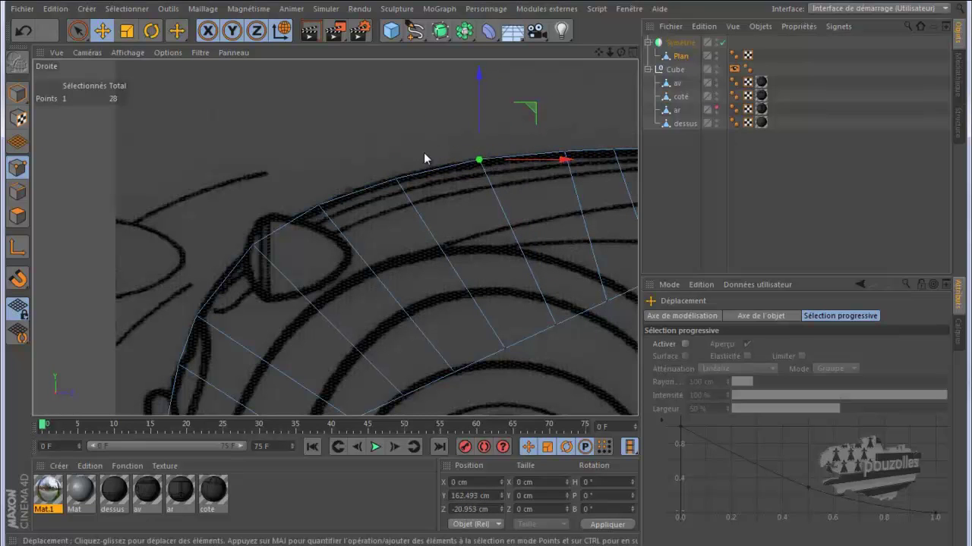
{"action": "left_click", "coordinate": [397, 180]}
{"action": "left_click_drag", "start_coordinate": [401, 149], "coordinate": [400, 144]}
{"action": "scroll", "coordinate": [286, 169], "scroll_direction": "down", "scroll_amount": 3}
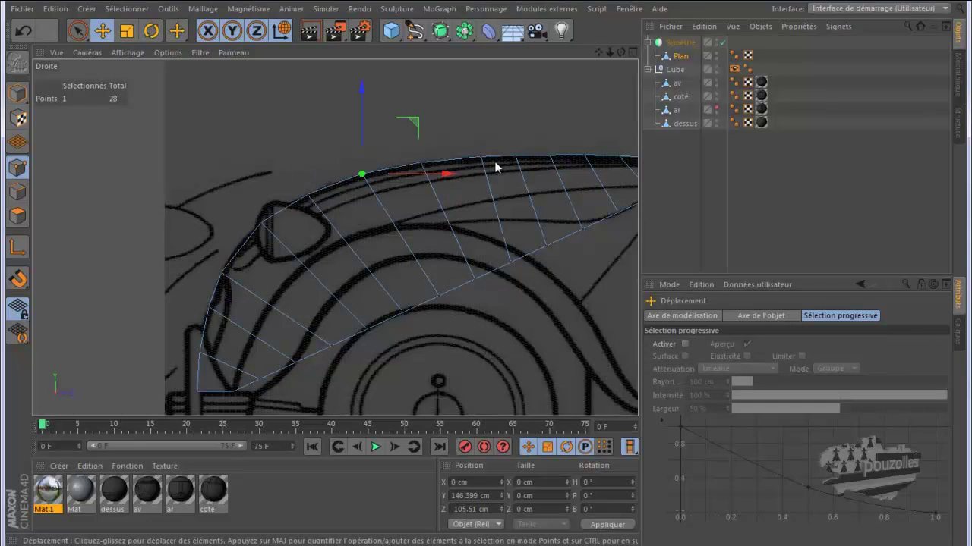
{"action": "left_click", "coordinate": [481, 158]}
{"action": "left_click_drag", "start_coordinate": [527, 105], "coordinate": [514, 108]}
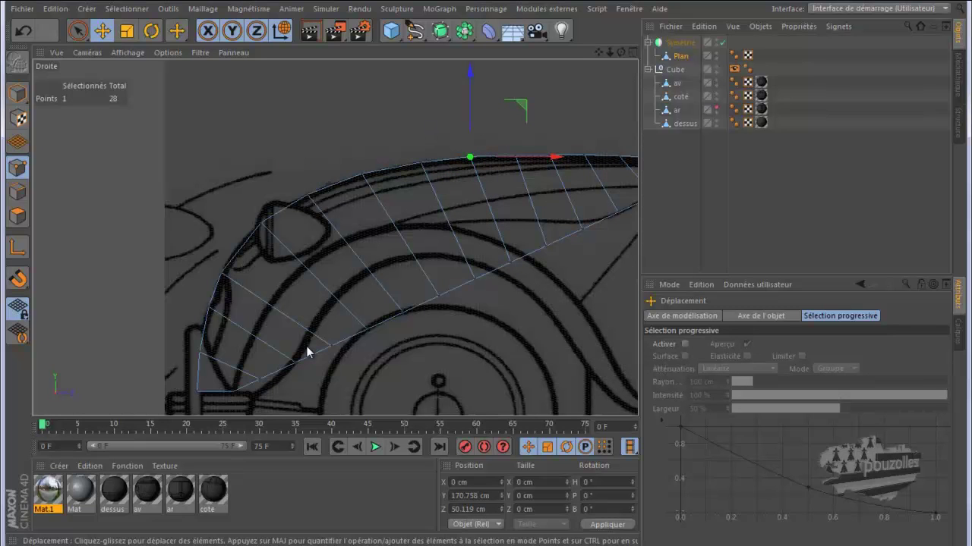
Step: Check the outer rear corner in the top view, and move its neighbouring outer-edge point onto the bonnet's lower line in the side view
{"action": "middle_click", "coordinate": [203, 228]}
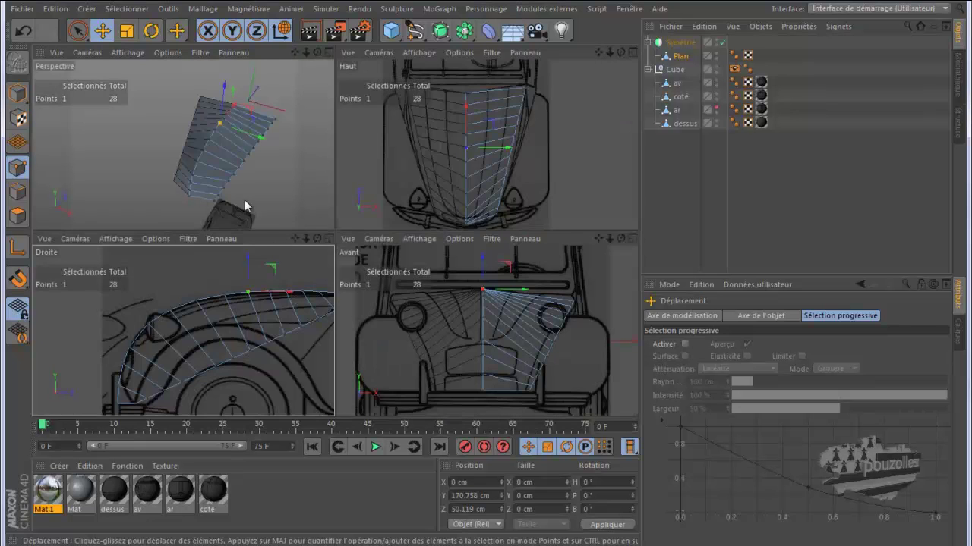
{"action": "middle_click", "coordinate": [443, 198]}
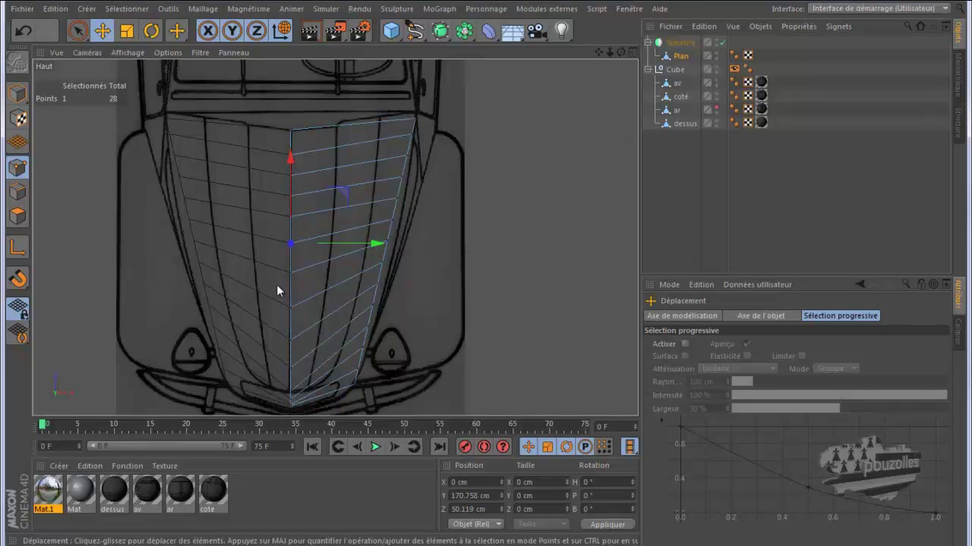
{"action": "left_click", "coordinate": [416, 118]}
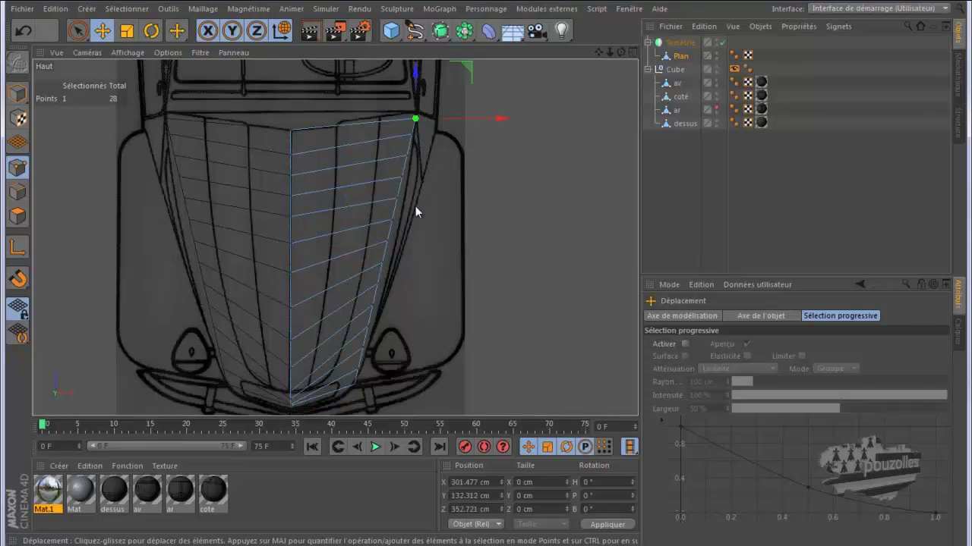
{"action": "middle_click", "coordinate": [371, 267]}
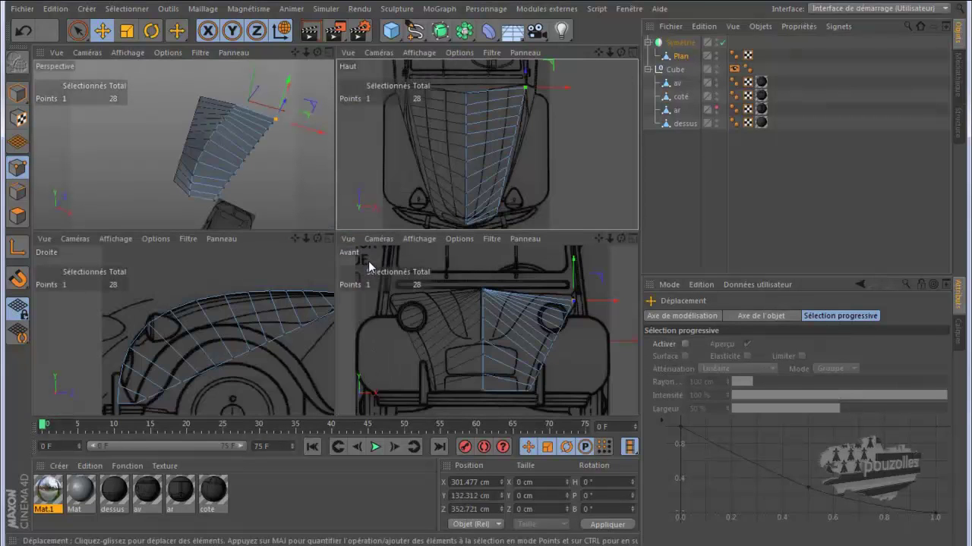
{"action": "middle_click", "coordinate": [320, 310]}
{"action": "scroll", "coordinate": [142, 259], "scroll_direction": "down", "scroll_amount": 3}
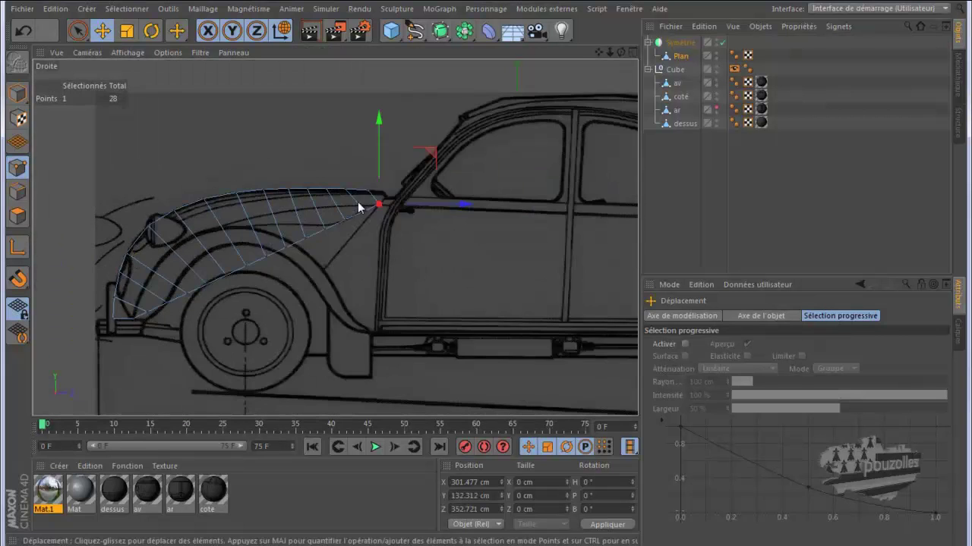
{"action": "scroll", "coordinate": [369, 188], "scroll_direction": "up", "scroll_amount": 5}
{"action": "scroll", "coordinate": [368, 227], "scroll_direction": "up", "scroll_amount": 2}
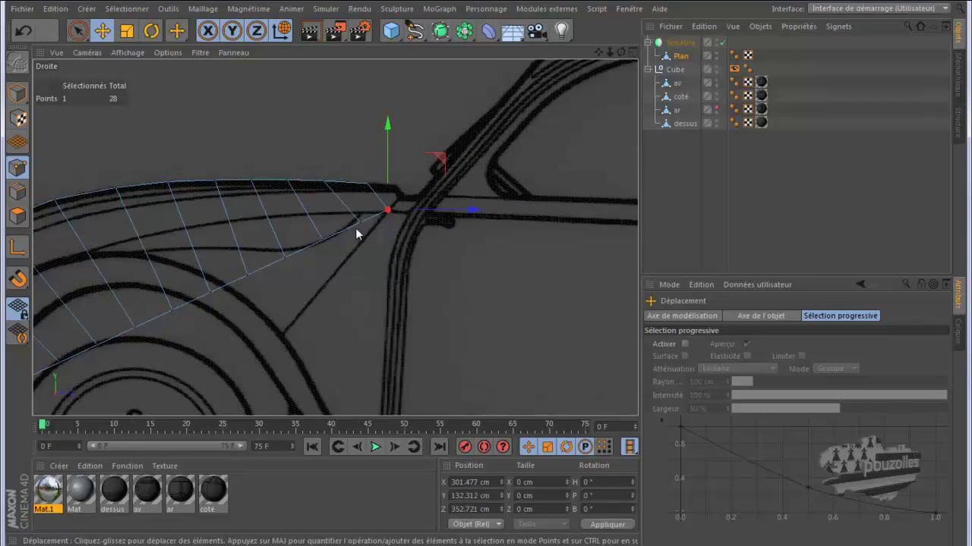
{"action": "left_click_drag", "start_coordinate": [362, 220], "coordinate": [360, 223]}
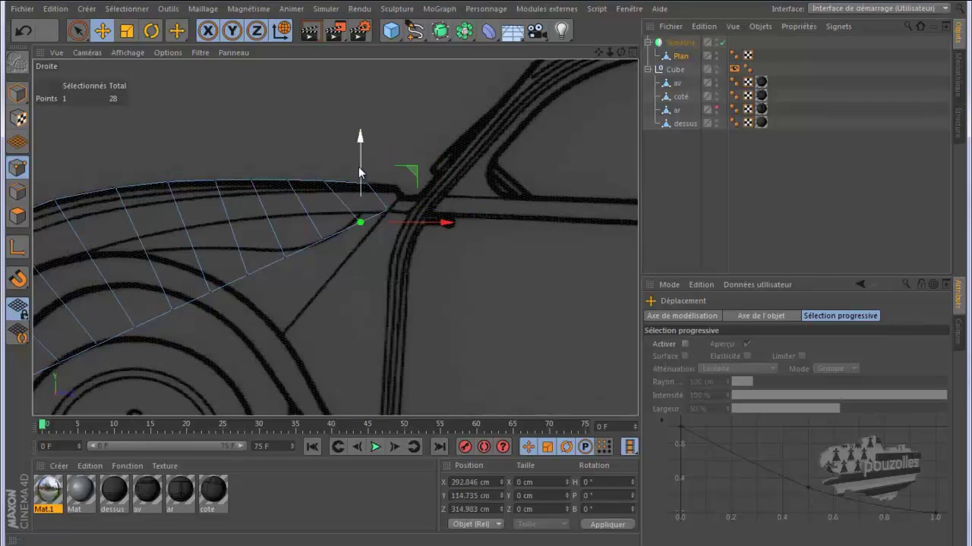
{"action": "left_click_drag", "start_coordinate": [397, 174], "coordinate": [312, 167]}
Step: Raise the next four outer-edge points ahead of the windscreen onto the bonnet's lower line in the side view
{"action": "left_click", "coordinate": [282, 256]}
{"action": "left_click", "coordinate": [248, 275]}
{"action": "left_click_drag", "start_coordinate": [301, 220], "coordinate": [268, 174]}
{"action": "left_click", "coordinate": [210, 291]}
{"action": "left_click_drag", "start_coordinate": [263, 243], "coordinate": [227, 181]}
{"action": "left_click", "coordinate": [169, 306]}
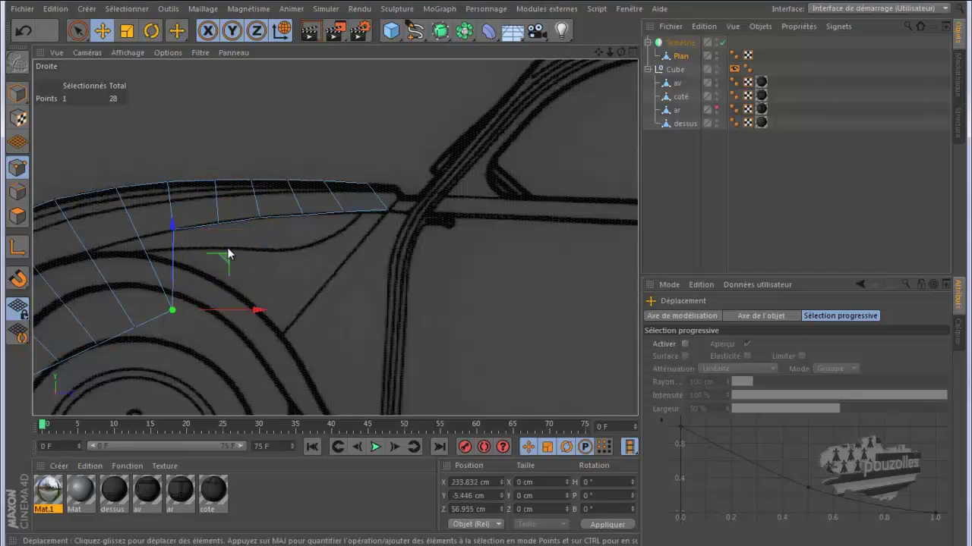
{"action": "left_click_drag", "start_coordinate": [220, 261], "coordinate": [179, 191]}
Step: Move the next three outer-edge points, above the front wheel, up onto the bonnet's lower line in the side view
{"action": "left_click_drag", "start_coordinate": [596, 52], "coordinate": [560, 78]}
{"action": "left_click", "coordinate": [322, 287]}
{"action": "left_click_drag", "start_coordinate": [377, 232], "coordinate": [317, 170]}
{"action": "left_click", "coordinate": [287, 303]}
{"action": "left_click_drag", "start_coordinate": [344, 249], "coordinate": [274, 180]}
{"action": "left_click", "coordinate": [249, 321]}
{"action": "left_click_drag", "start_coordinate": [303, 270], "coordinate": [234, 217]}
Step: Fit the last three outer-edge points to the nose outline, the lowest two at about Y -93 cm, Z -261 cm and Y -135 cm, Z -281 cm
{"action": "left_click", "coordinate": [211, 338]}
{"action": "left_click_drag", "start_coordinate": [262, 284], "coordinate": [201, 246]}
{"action": "left_click", "coordinate": [174, 355]}
{"action": "left_click_drag", "start_coordinate": [226, 308], "coordinate": [182, 284]}
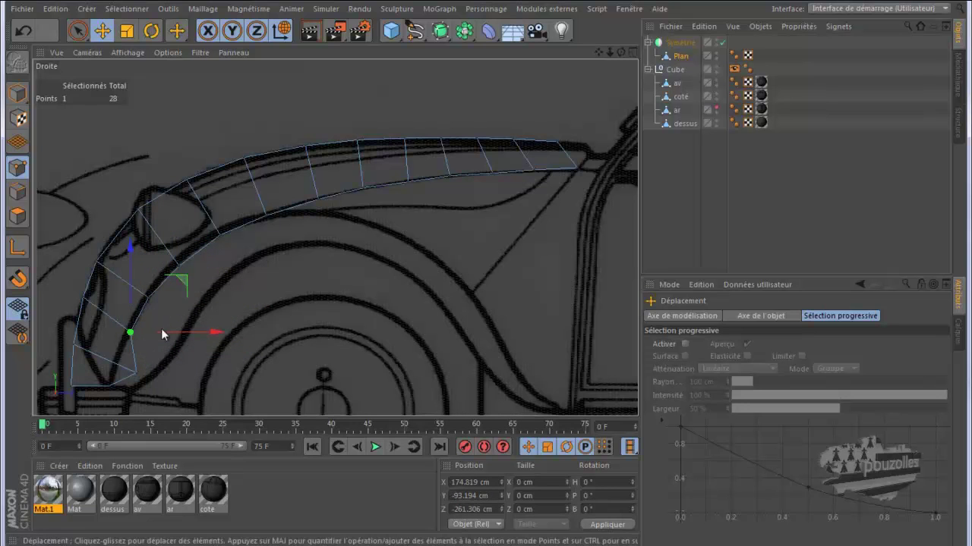
{"action": "left_click", "coordinate": [139, 374]}
{"action": "left_click_drag", "start_coordinate": [192, 320], "coordinate": [171, 309]}
Step: Inspect the curvature of the mirrored bonnet in the perspective view, and compare it with the blueprint in the front view
{"action": "middle_click", "coordinate": [165, 186]}
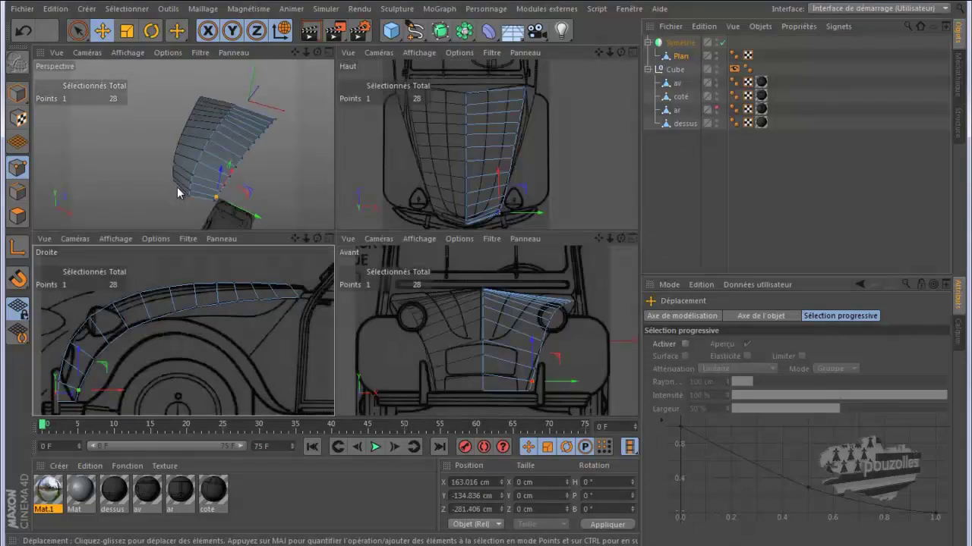
{"action": "middle_click", "coordinate": [177, 185]}
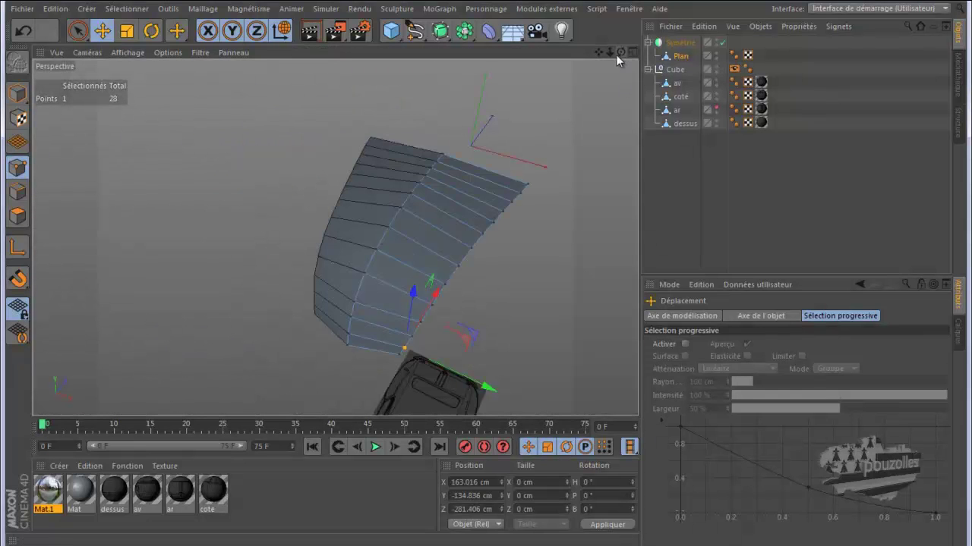
{"action": "mouse_move", "coordinate": [620, 51]}
{"action": "left_mouse_down"}
{"action": "mouse_move", "coordinate": [480, 274]}
{"action": "mouse_move", "coordinate": [498, 272]}
{"action": "mouse_move", "coordinate": [485, 272]}
{"action": "left_mouse_up"}
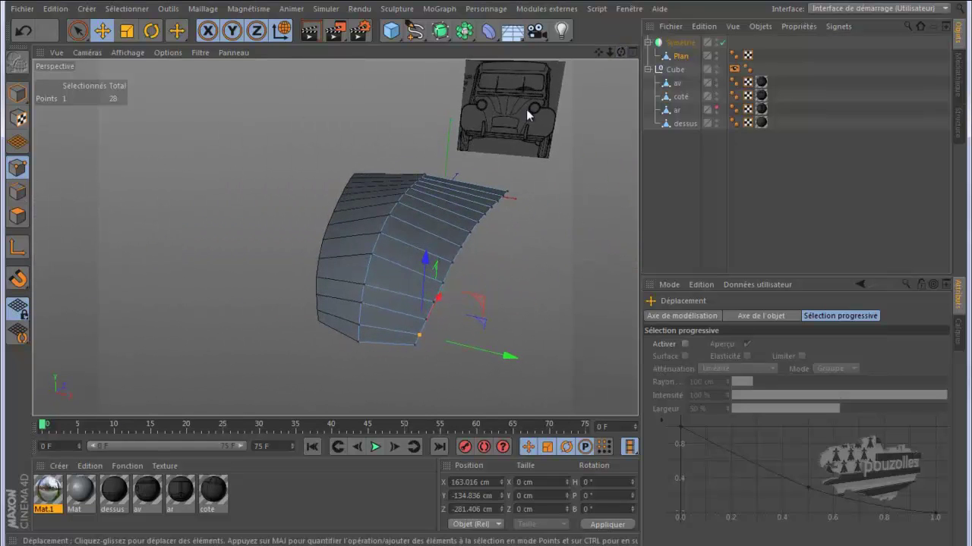
{"action": "scroll", "coordinate": [515, 84], "scroll_direction": "up", "scroll_amount": 3}
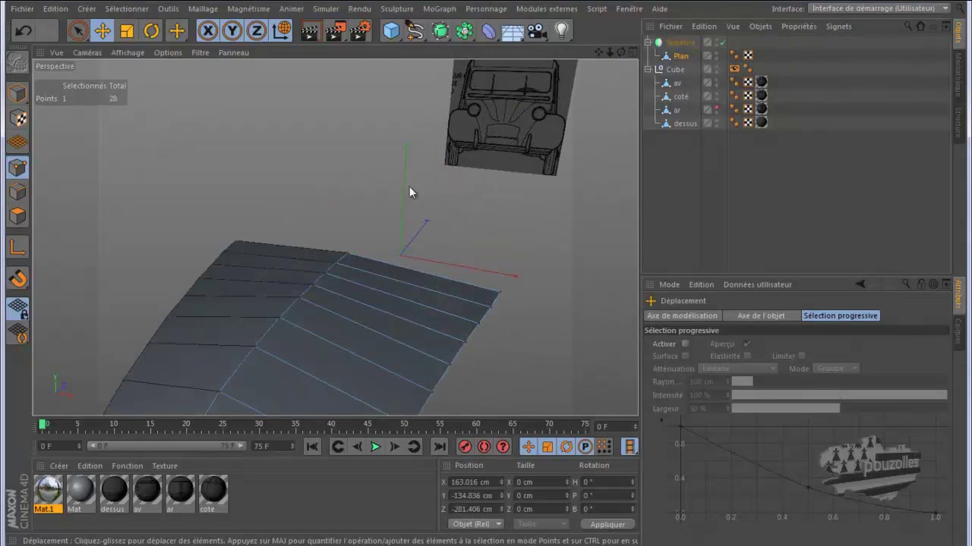
{"action": "middle_click", "coordinate": [395, 202]}
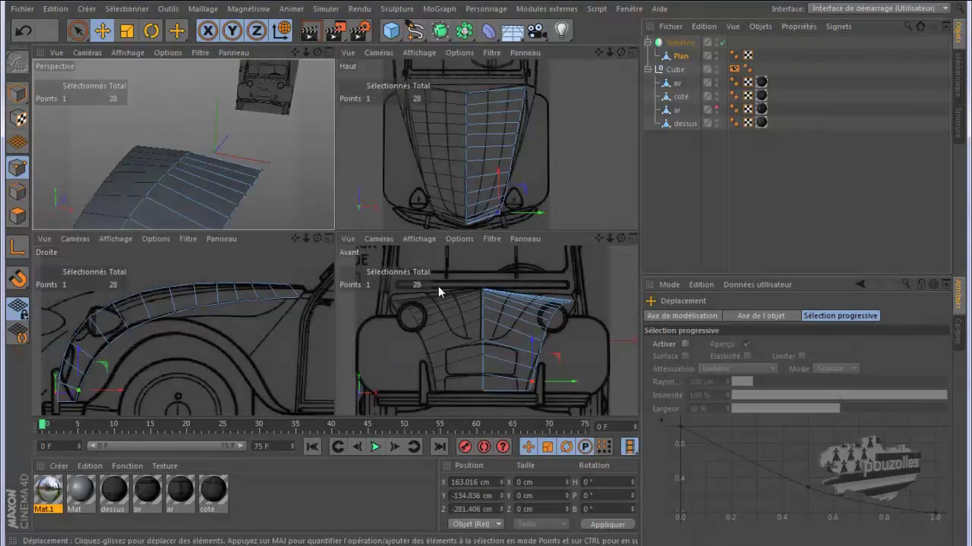
{"action": "middle_click", "coordinate": [440, 315]}
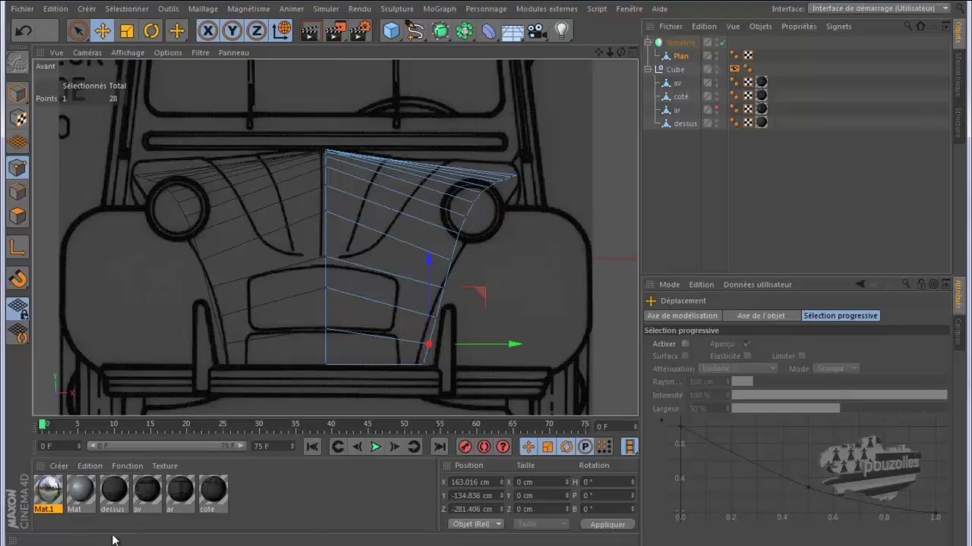
Step: Switch to the Windows Explorer tex folder and view the pneu tyre texture
{"action": "mouse_move", "coordinate": [161, 545]}
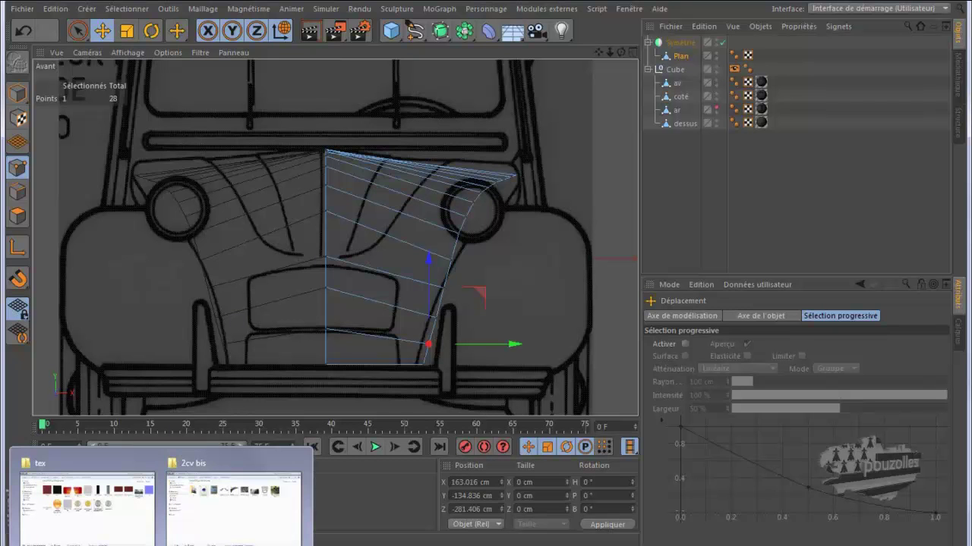
{"action": "left_click", "coordinate": [87, 501]}
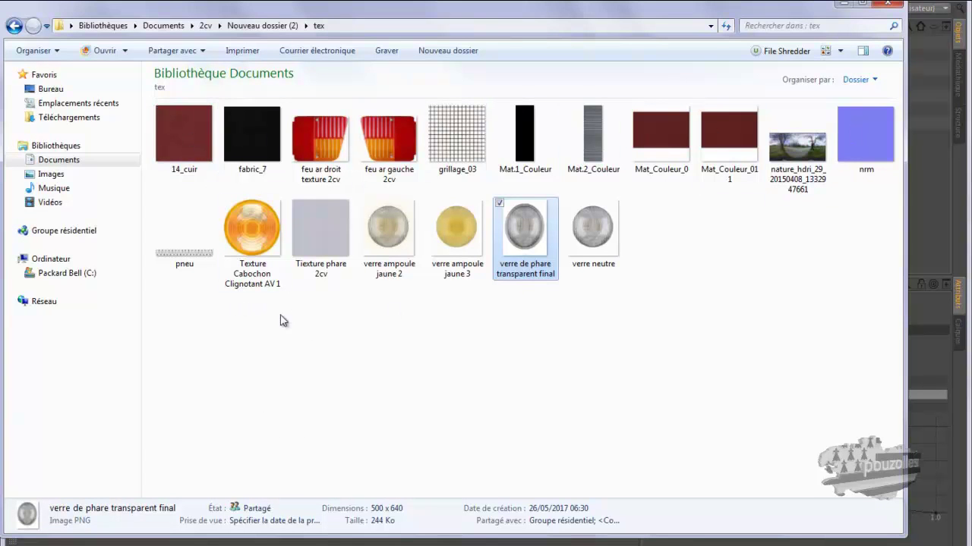
{"action": "left_click", "coordinate": [181, 249]}
{"action": "double_click", "coordinate": [182, 249]}
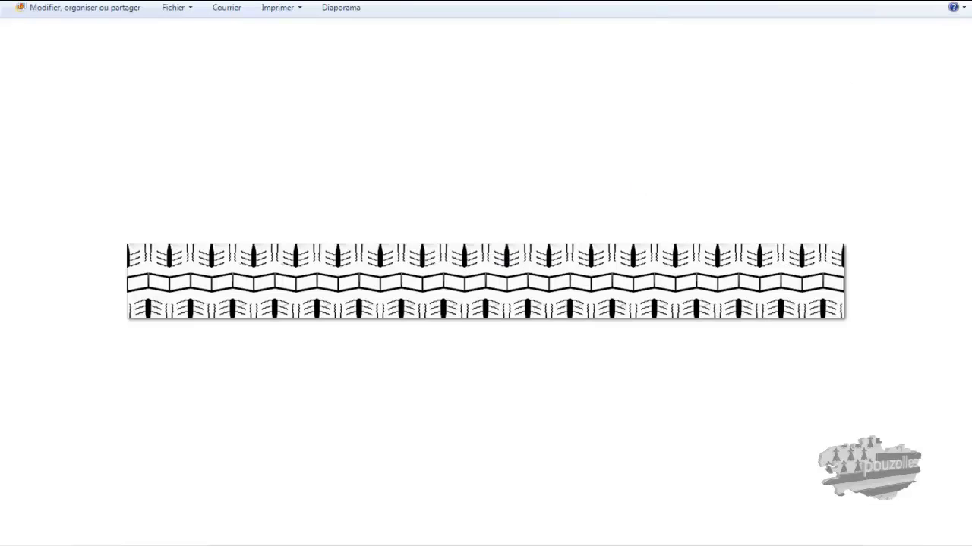
{"action": "left_click", "coordinate": [953, 0]}
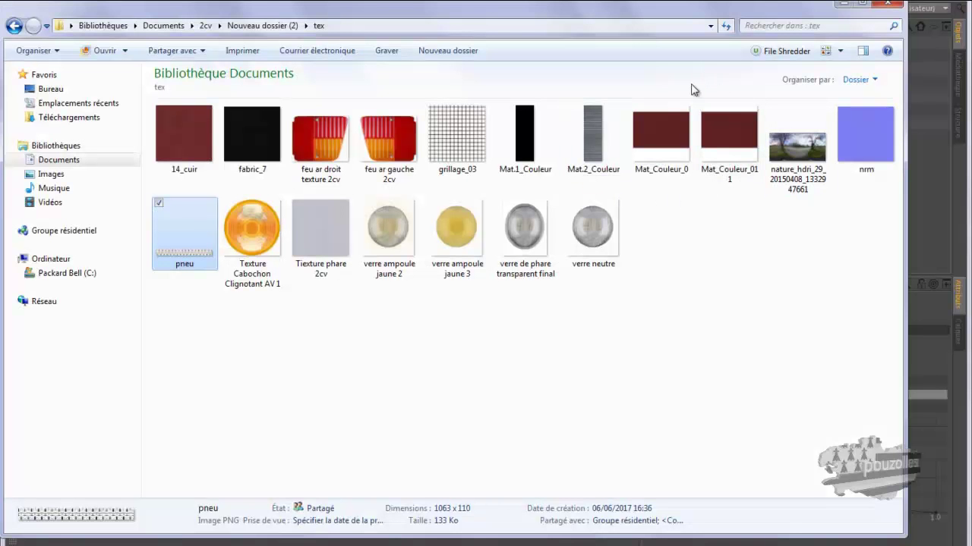
Step: View reference photo 9 in 2cv > Nouveau dossier, examining the bonnet and its ribs up close, and put the folder window away
{"action": "left_click", "coordinate": [258, 25]}
{"action": "left_click", "coordinate": [207, 26]}
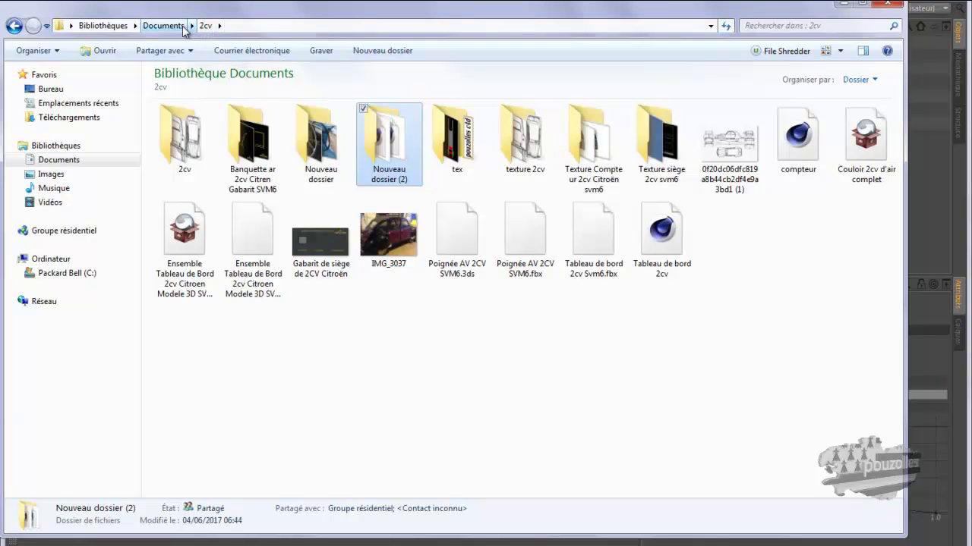
{"action": "double_click", "coordinate": [316, 137]}
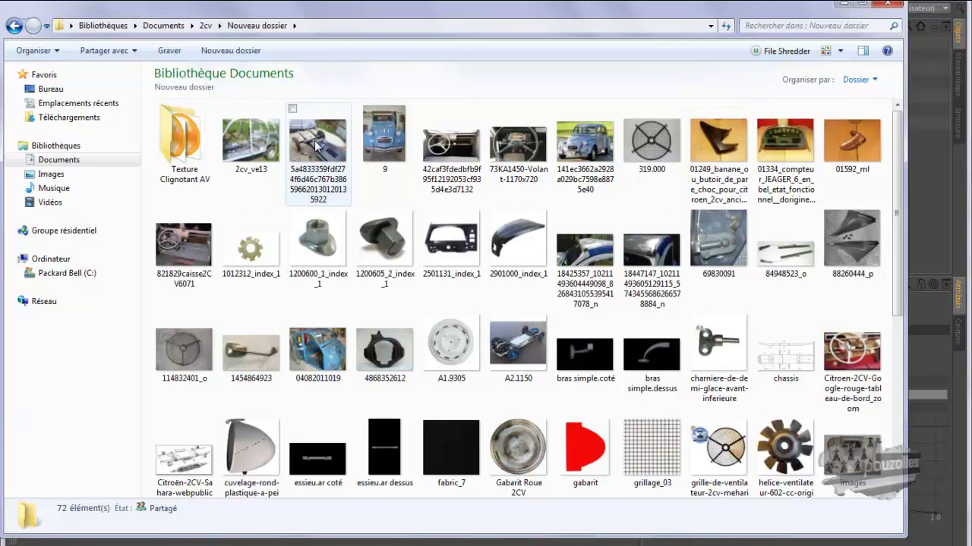
{"action": "double_click", "coordinate": [386, 142]}
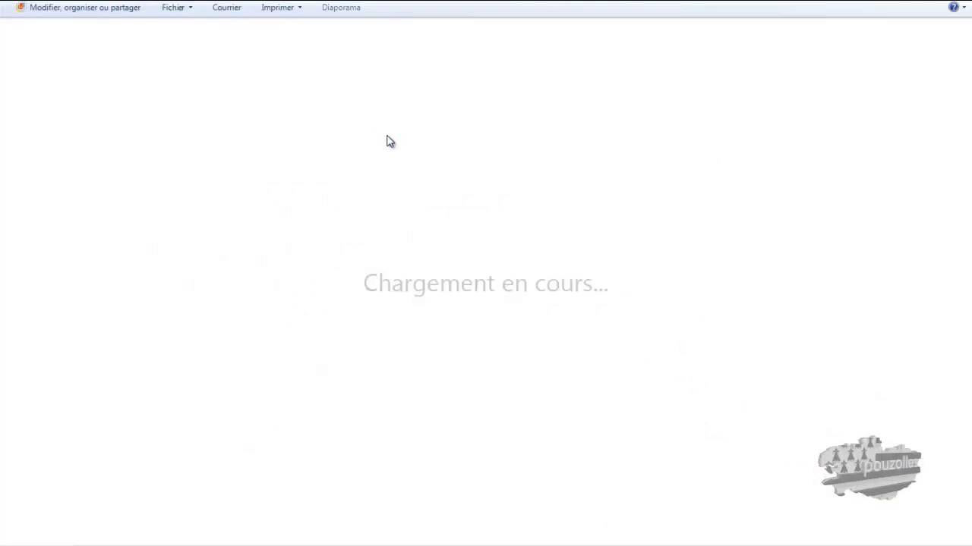
{"action": "scroll", "coordinate": [554, 263], "scroll_direction": "up", "scroll_amount": 3}
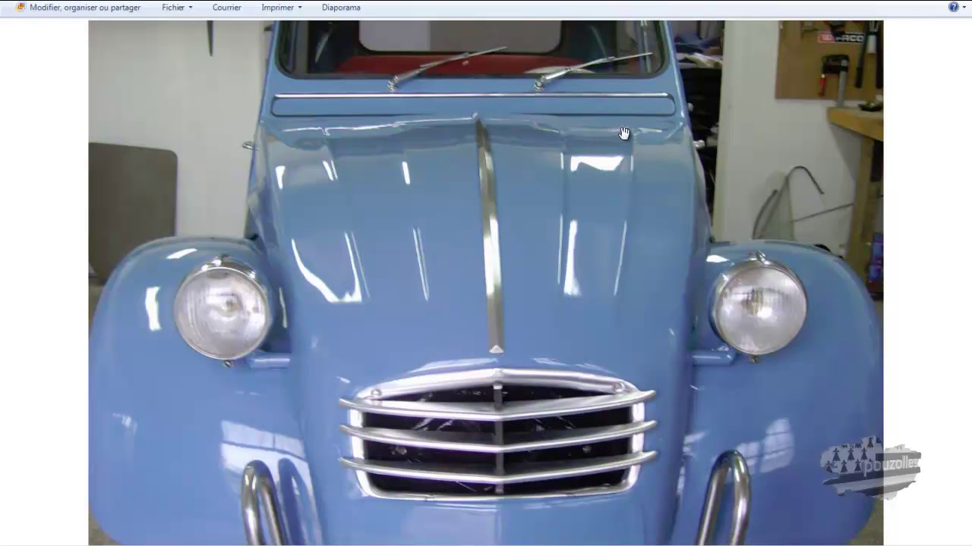
{"action": "left_click_drag", "start_coordinate": [593, 130], "coordinate": [603, 123]}
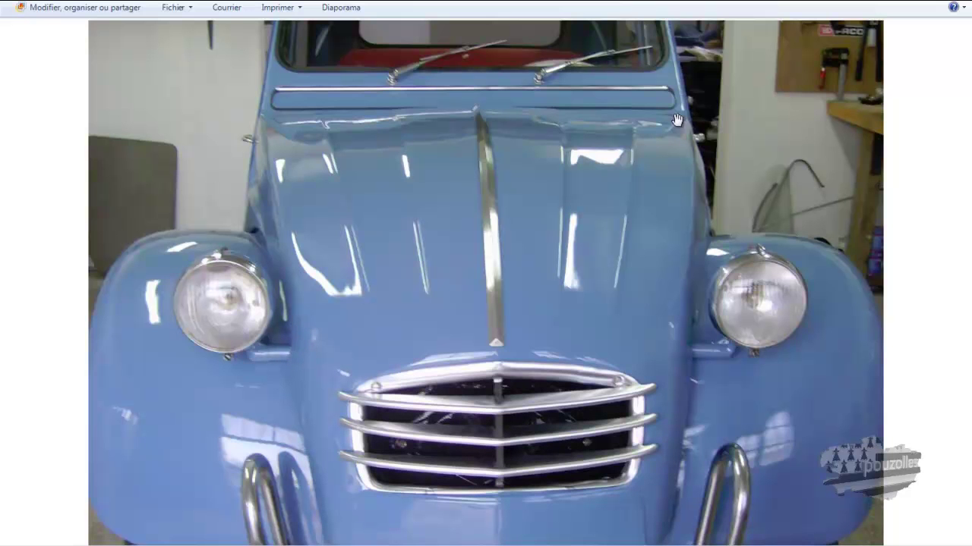
{"action": "key", "text": "alt+F4"}
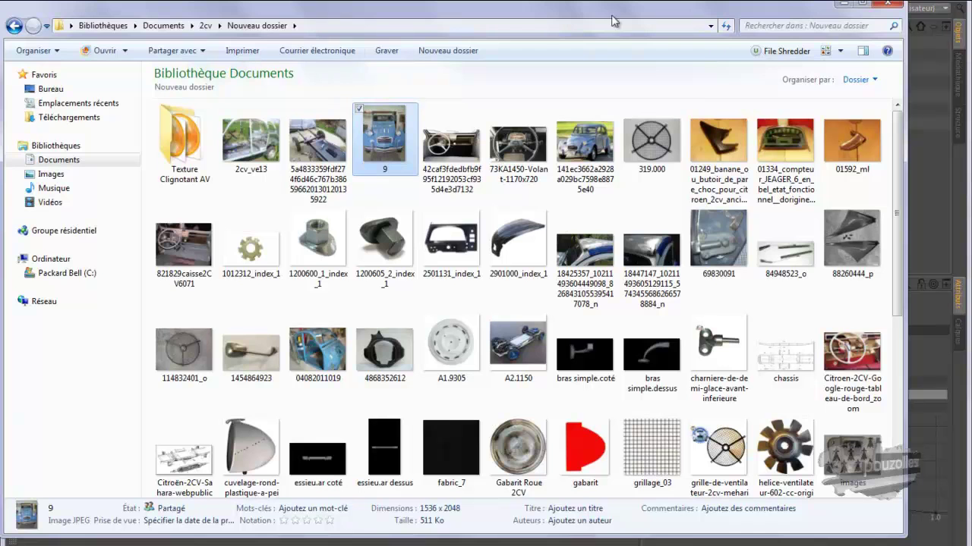
{"action": "left_click", "coordinate": [840, 3]}
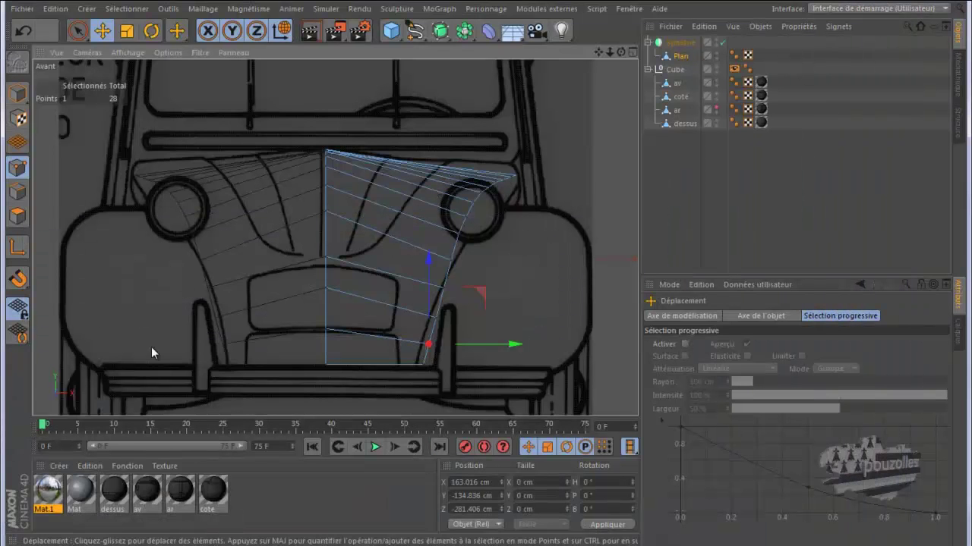
Step: From the 2cv bis folder window, browse to Documents > 2cv > Nouveau dossier (2) > tex
{"action": "left_click", "coordinate": [188, 532]}
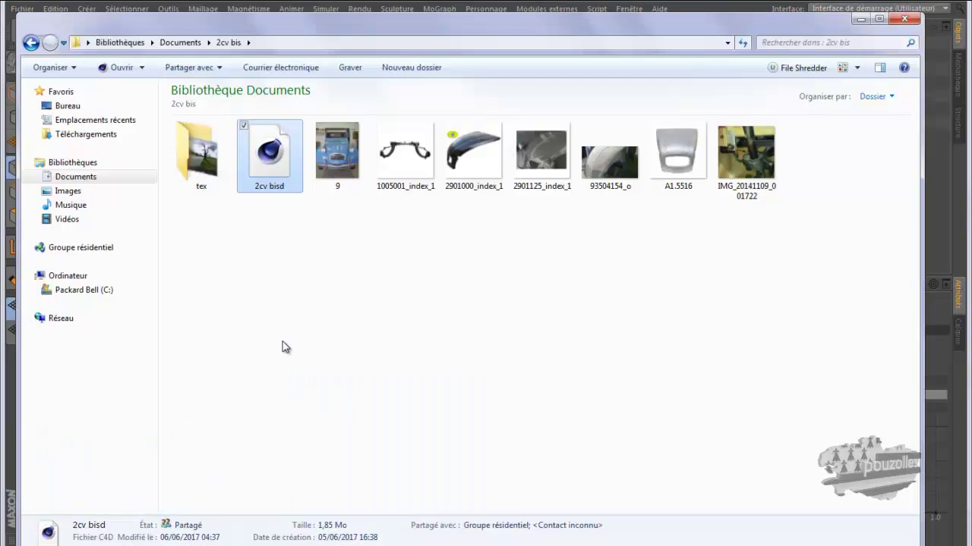
{"action": "left_click", "coordinate": [179, 43]}
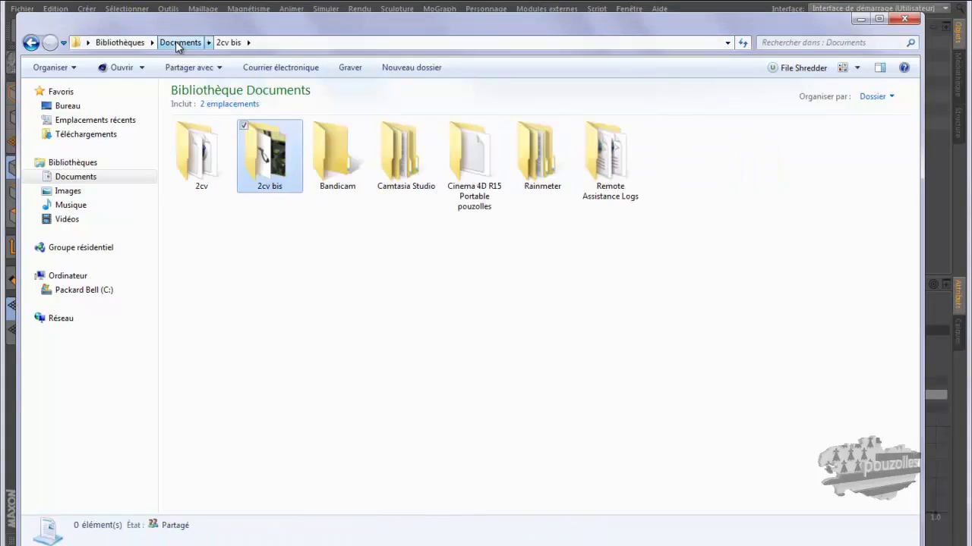
{"action": "double_click", "coordinate": [196, 156]}
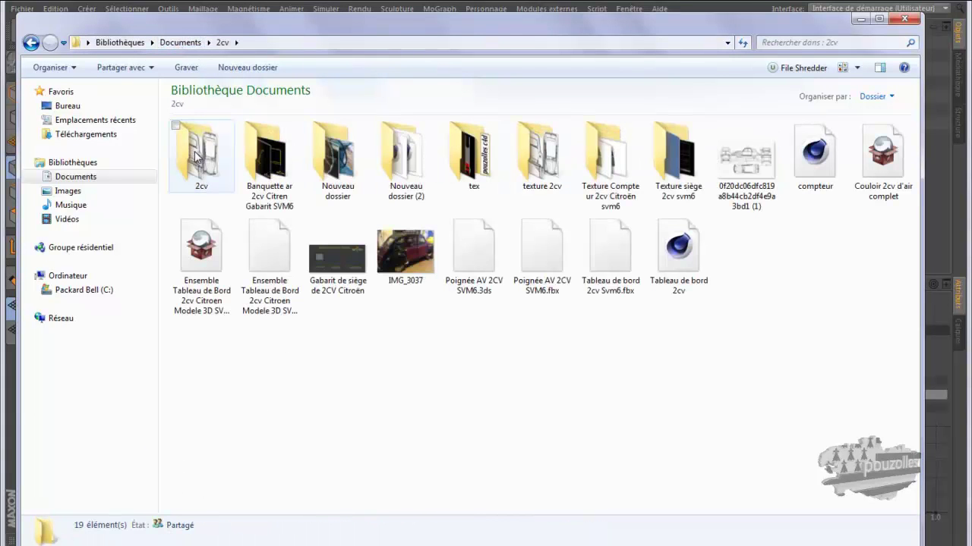
{"action": "double_click", "coordinate": [383, 159]}
{"action": "left_click", "coordinate": [210, 161]}
{"action": "double_click", "coordinate": [211, 161]}
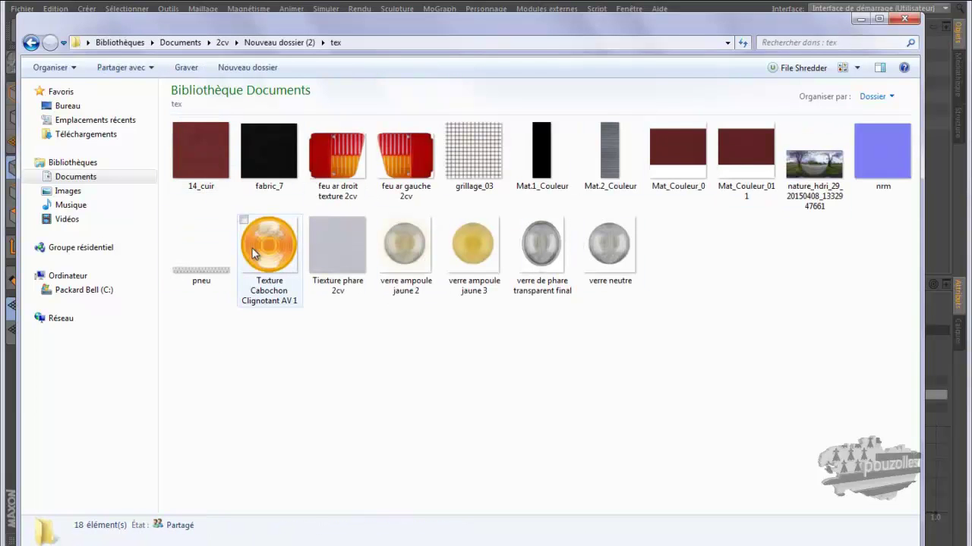
Step: View the 14_cuir, fabric_7, nrm and Mat.2_Couleur textures one after another, and return to the Cinema 4D front view
{"action": "double_click", "coordinate": [200, 152]}
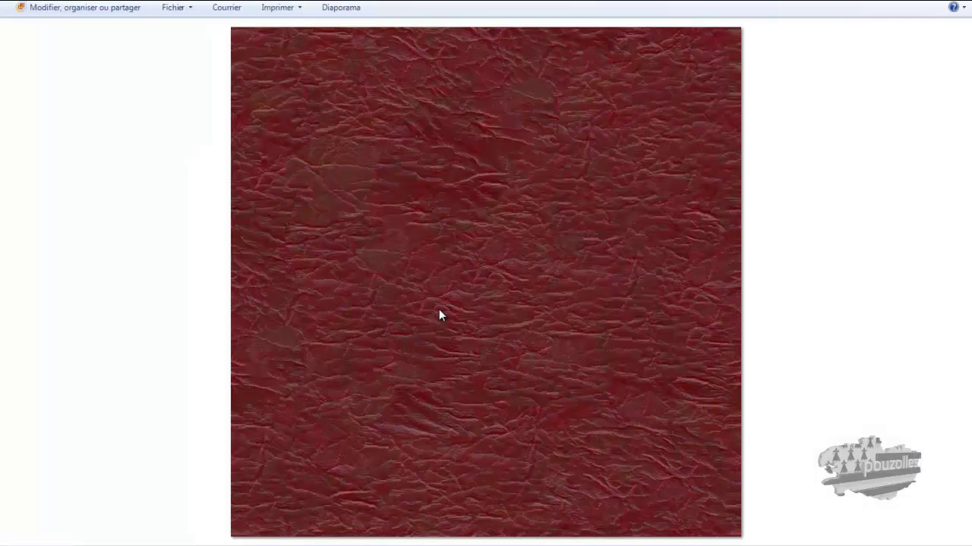
{"action": "left_click", "coordinate": [950, 1]}
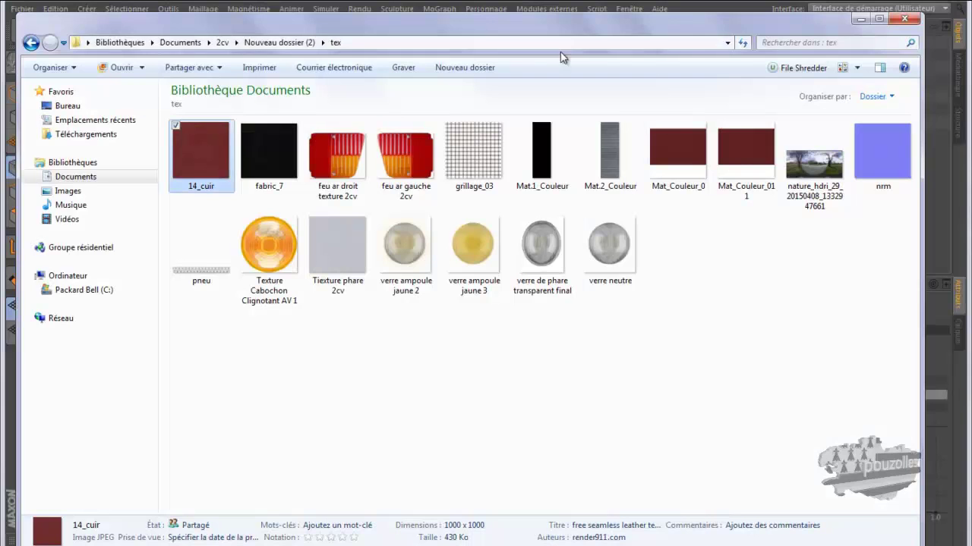
{"action": "double_click", "coordinate": [257, 178]}
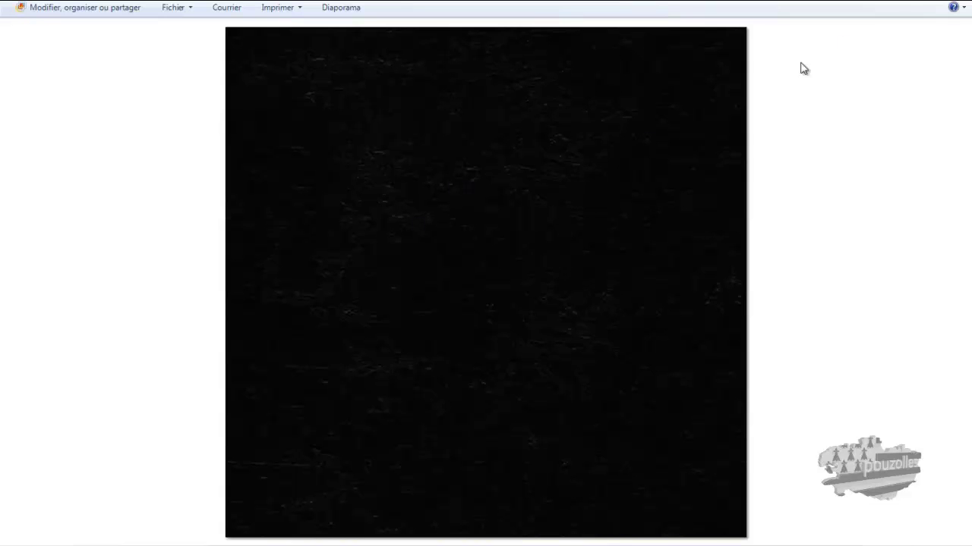
{"action": "left_click", "coordinate": [951, 1]}
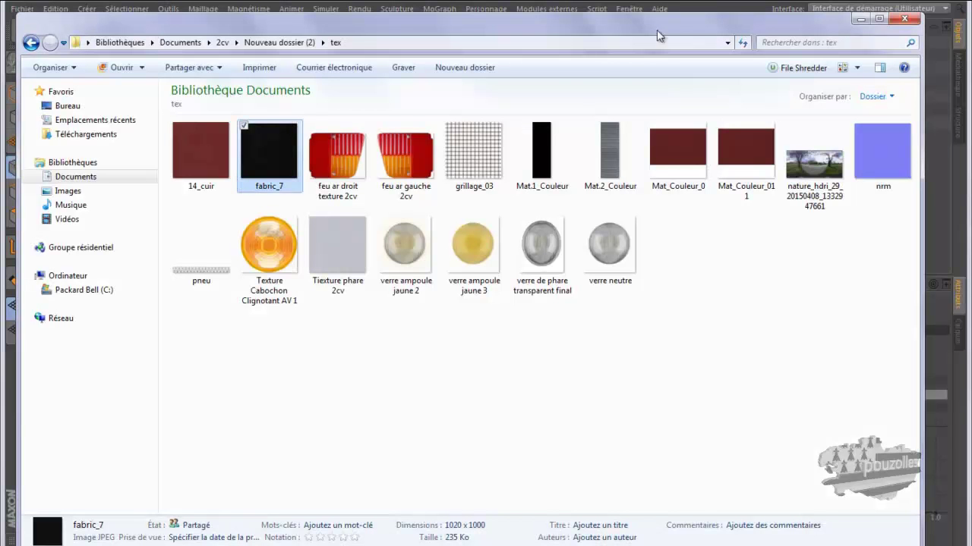
{"action": "double_click", "coordinate": [891, 148]}
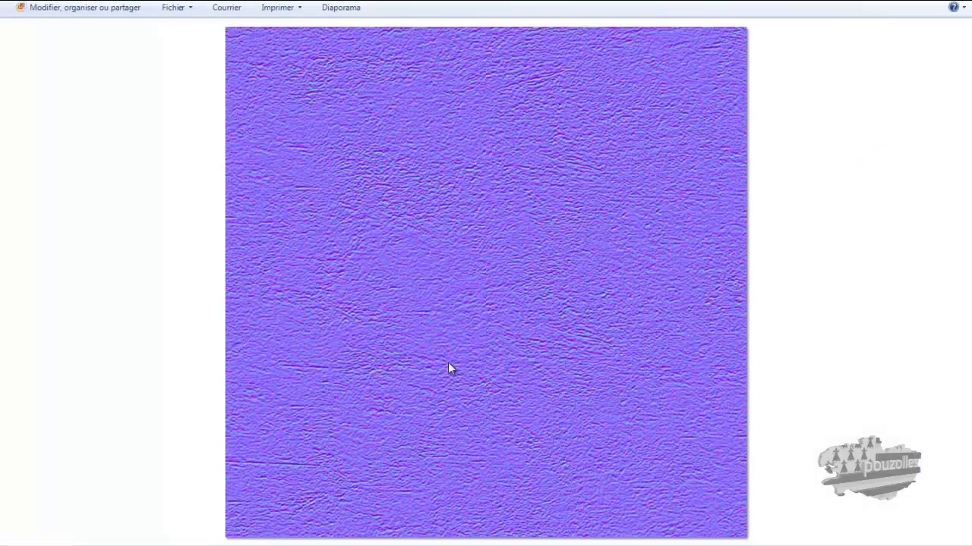
{"action": "left_click", "coordinate": [950, 1]}
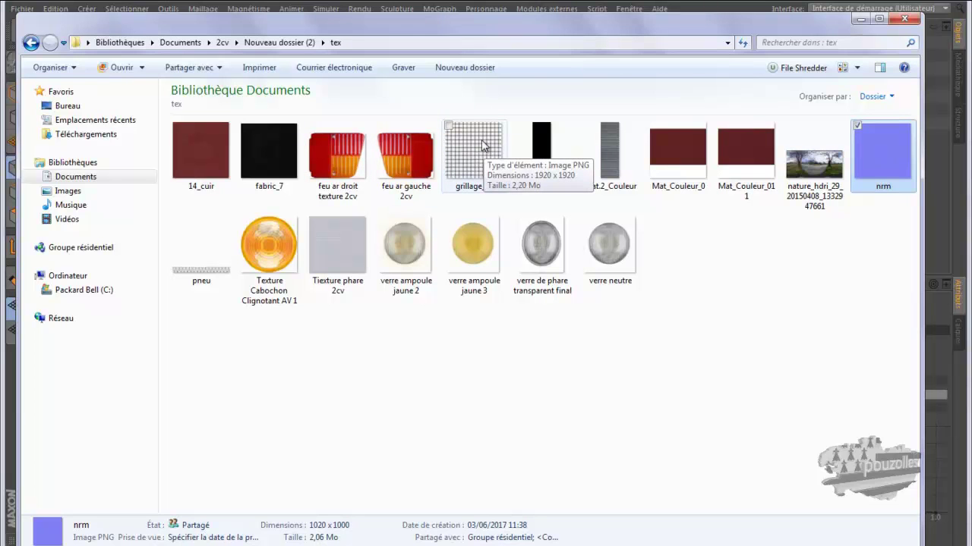
{"action": "double_click", "coordinate": [608, 149]}
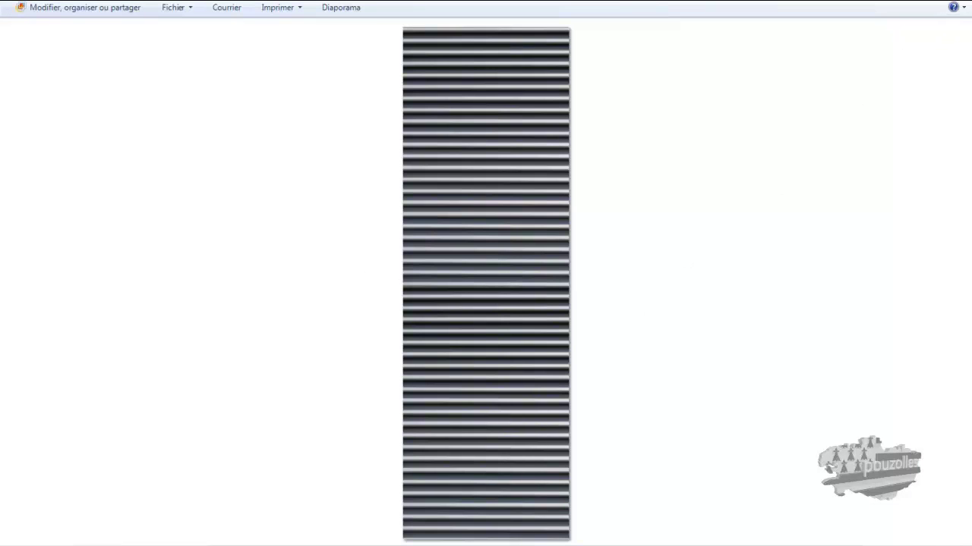
{"action": "left_click", "coordinate": [954, 1]}
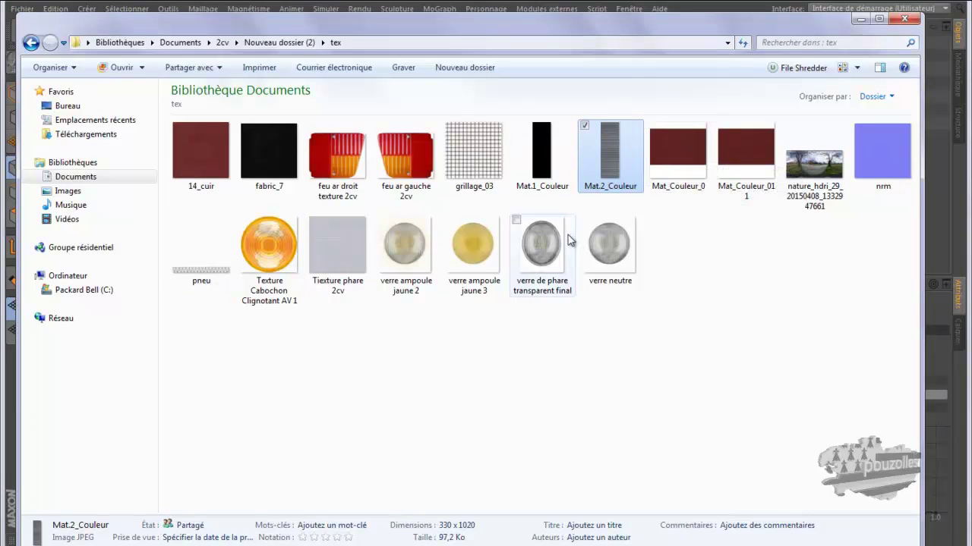
{"action": "left_click", "coordinate": [861, 18]}
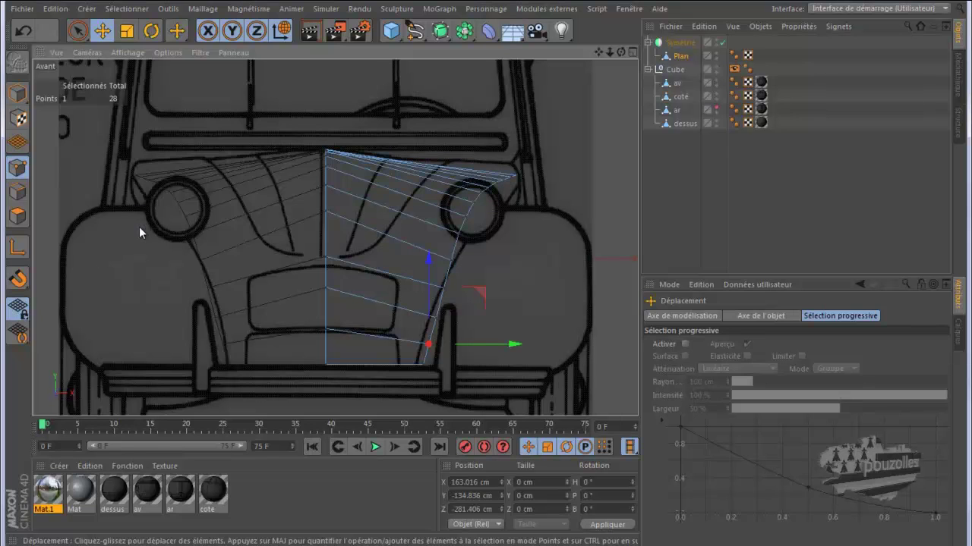
Step: Cut a loop along the bonnet near its outer edge with the Knife in Boucle mode, at an offset of about 9.7 %
{"action": "key", "text": "k"}
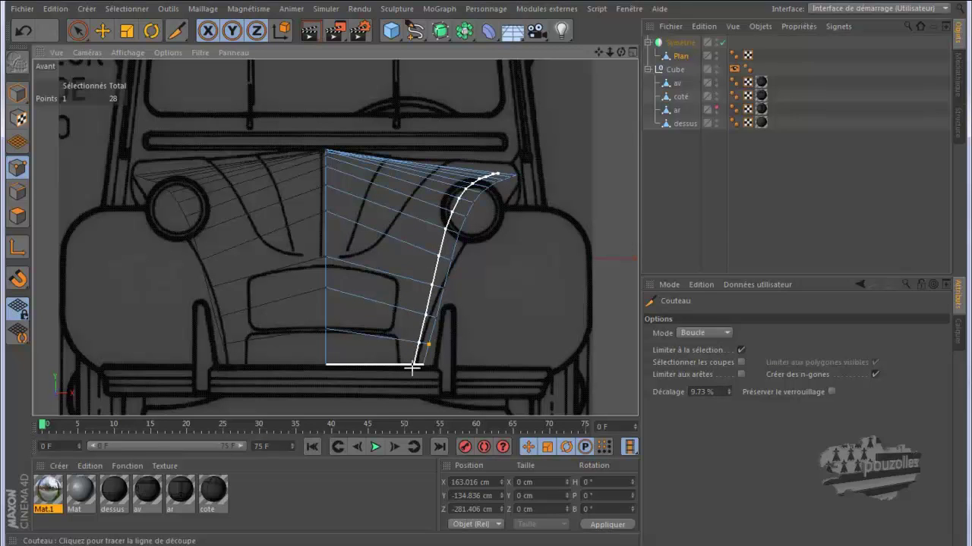
{"action": "left_click", "coordinate": [412, 367]}
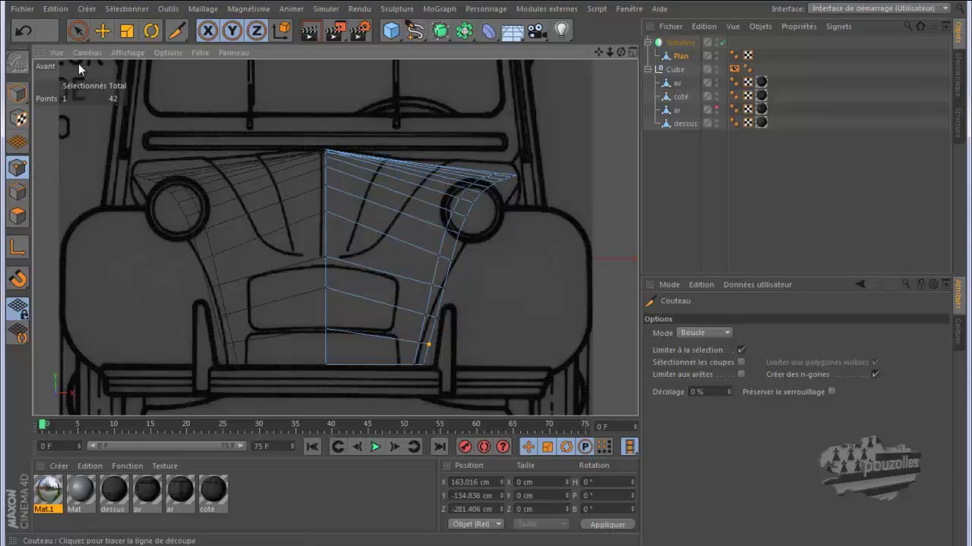
{"action": "left_click", "coordinate": [103, 30]}
{"action": "middle_click", "coordinate": [227, 222]}
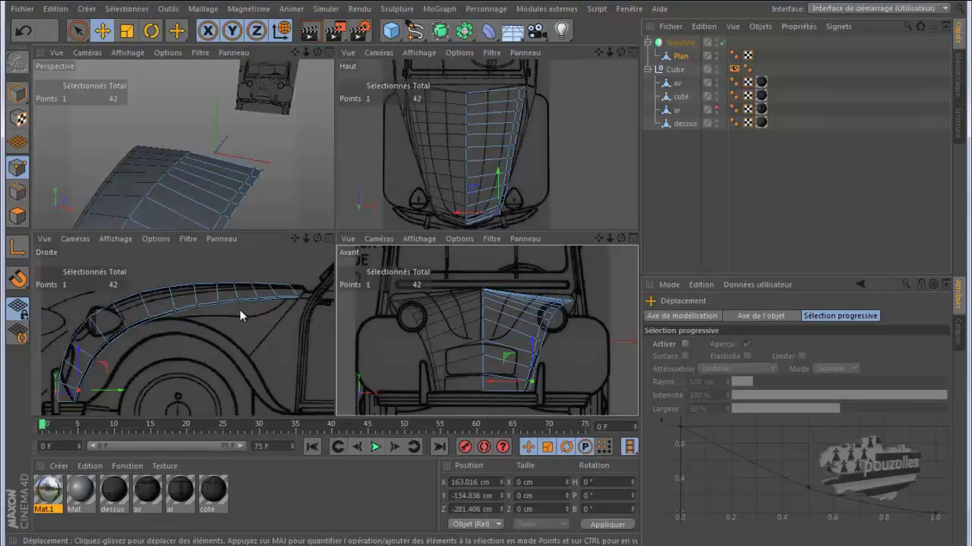
Step: In the right view, raise the three rearmost points of the new inner loop to heights of about 159, 157 and 155 cm
{"action": "middle_click", "coordinate": [240, 312]}
{"action": "scroll", "coordinate": [563, 130], "scroll_direction": "up", "scroll_amount": 3}
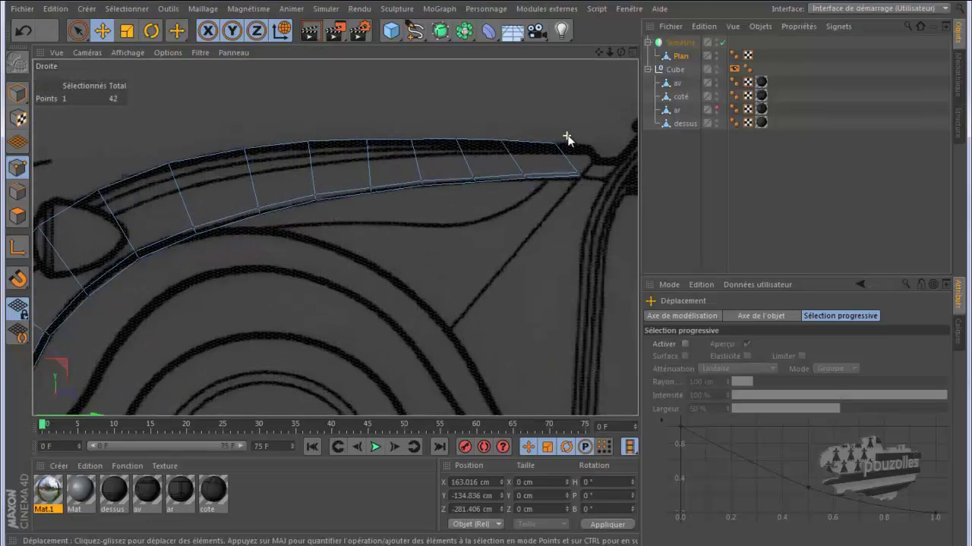
{"action": "left_click_drag", "start_coordinate": [577, 171], "coordinate": [485, 274]}
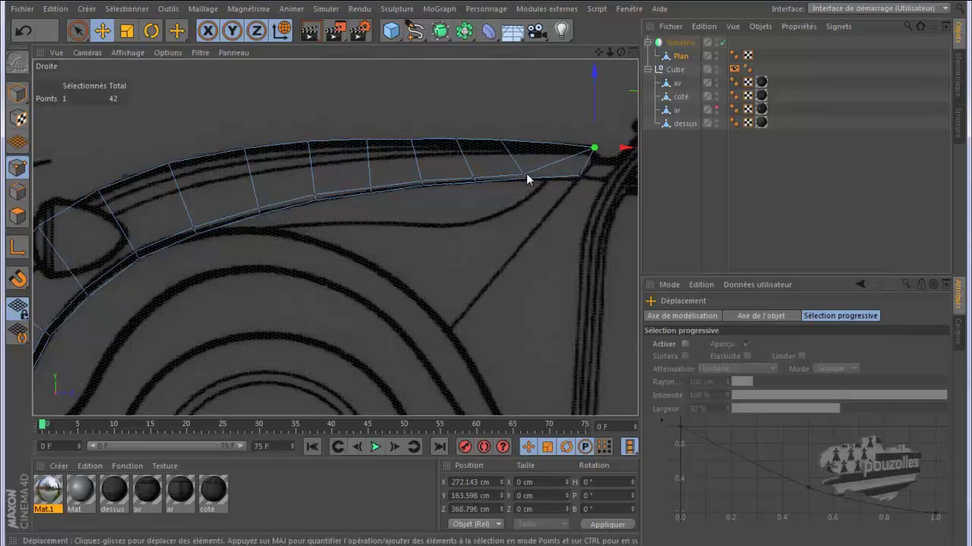
{"action": "left_click", "coordinate": [525, 176]}
{"action": "left_click_drag", "start_coordinate": [570, 127], "coordinate": [593, 98]}
{"action": "left_click", "coordinate": [594, 148]}
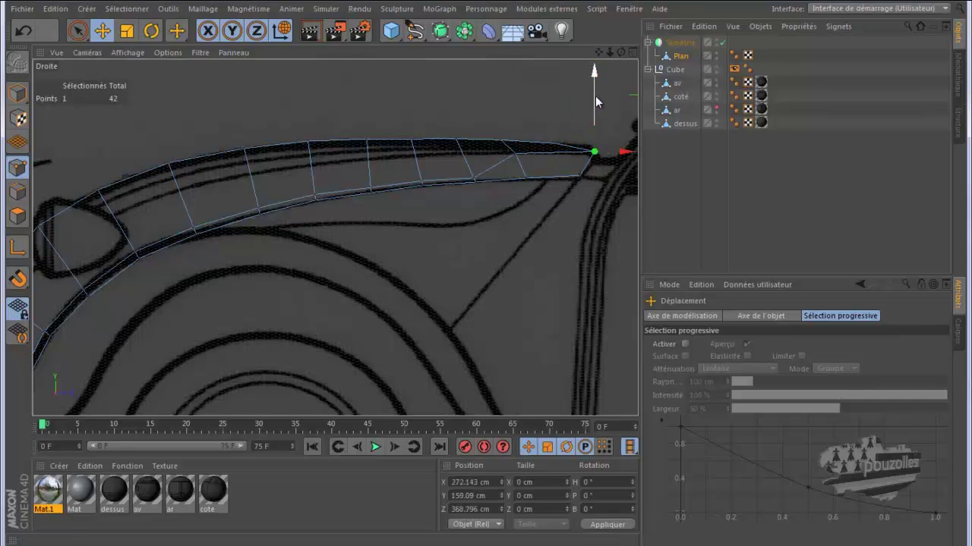
{"action": "left_click", "coordinate": [473, 177]}
{"action": "left_click_drag", "start_coordinate": [474, 151], "coordinate": [473, 125]}
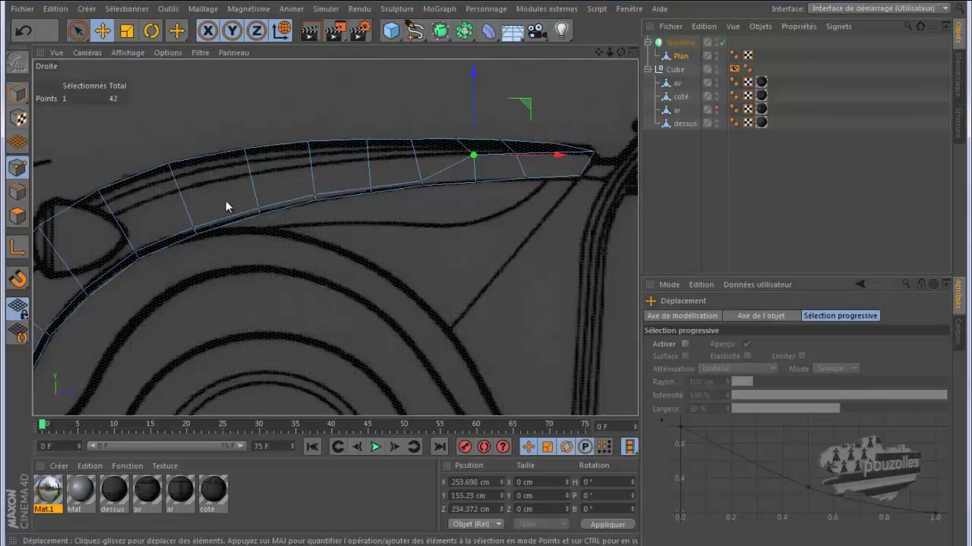
Step: Raise the fourth and fifth inner-loop points from the rear to about 149 and 145 cm, and slightly realign the second and third
{"action": "scroll", "coordinate": [493, 139], "scroll_direction": "up", "scroll_amount": 3}
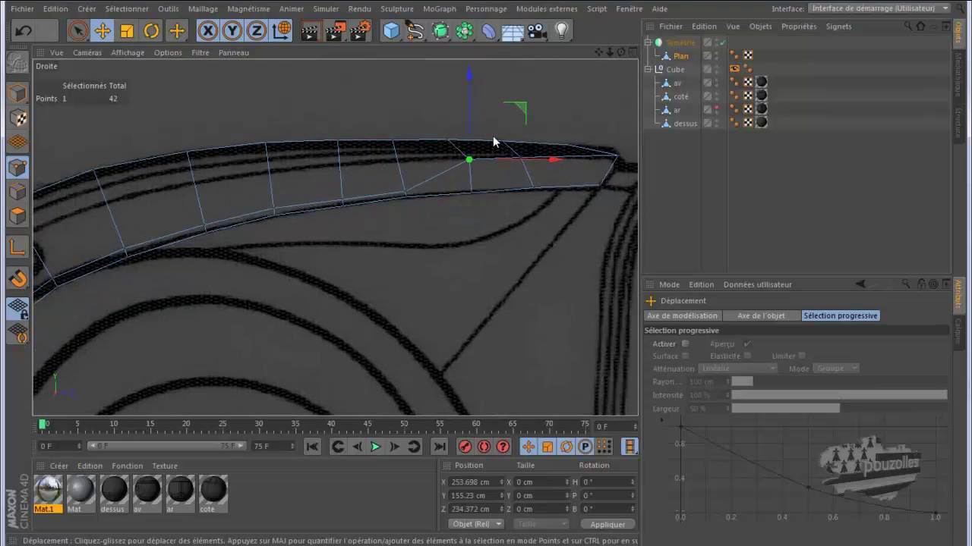
{"action": "left_click", "coordinate": [396, 198]}
{"action": "left_click_drag", "start_coordinate": [395, 162], "coordinate": [396, 135]}
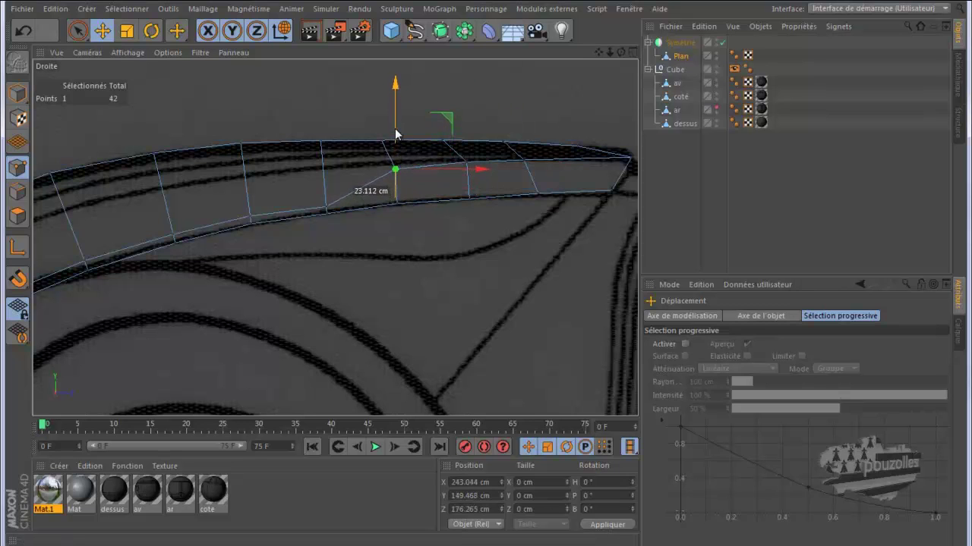
{"action": "left_click", "coordinate": [326, 205]}
{"action": "left_click_drag", "start_coordinate": [327, 172], "coordinate": [327, 141]}
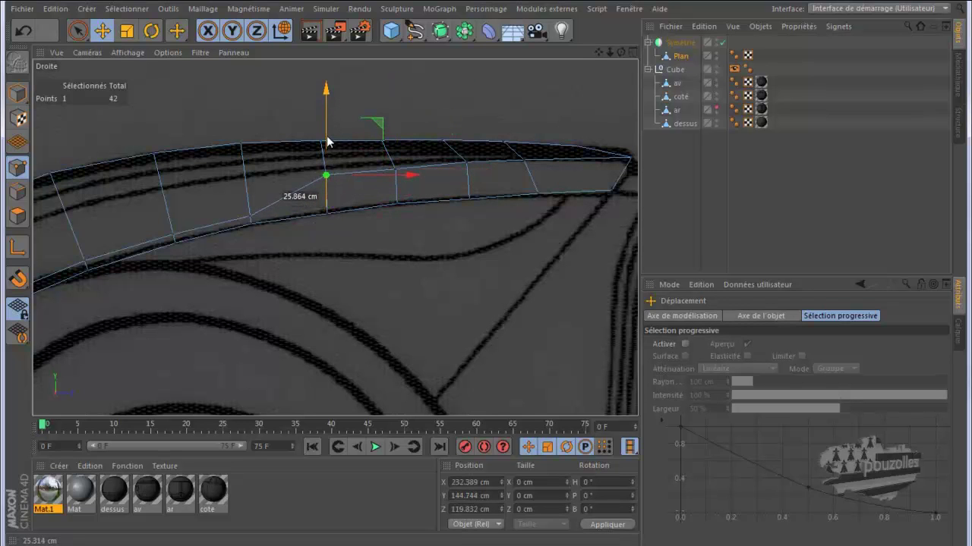
{"action": "left_click", "coordinate": [465, 162]}
{"action": "left_click_drag", "start_coordinate": [470, 136], "coordinate": [468, 136]}
{"action": "left_click", "coordinate": [525, 157]}
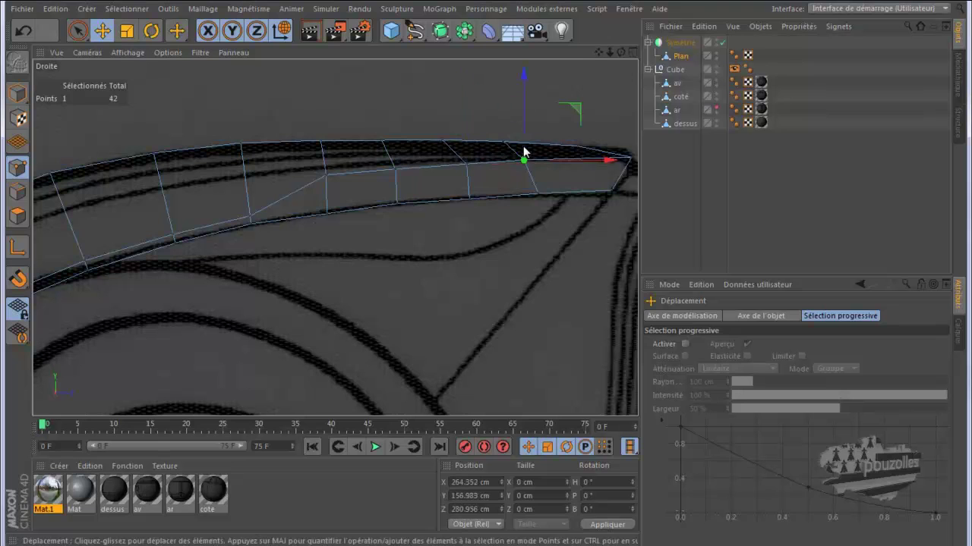
{"action": "left_click_drag", "start_coordinate": [524, 119], "coordinate": [524, 121]}
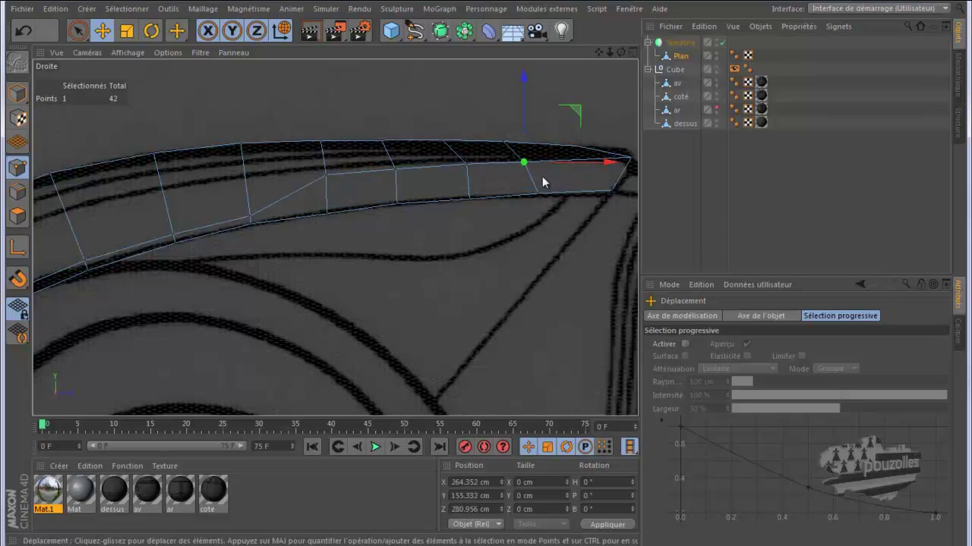
Step: Raise the sixth, seventh and eighth inner-loop points from the rear to continue the curve above the bonnet's lower edge
{"action": "left_click", "coordinate": [251, 218]}
{"action": "left_click_drag", "start_coordinate": [252, 170], "coordinate": [256, 142]}
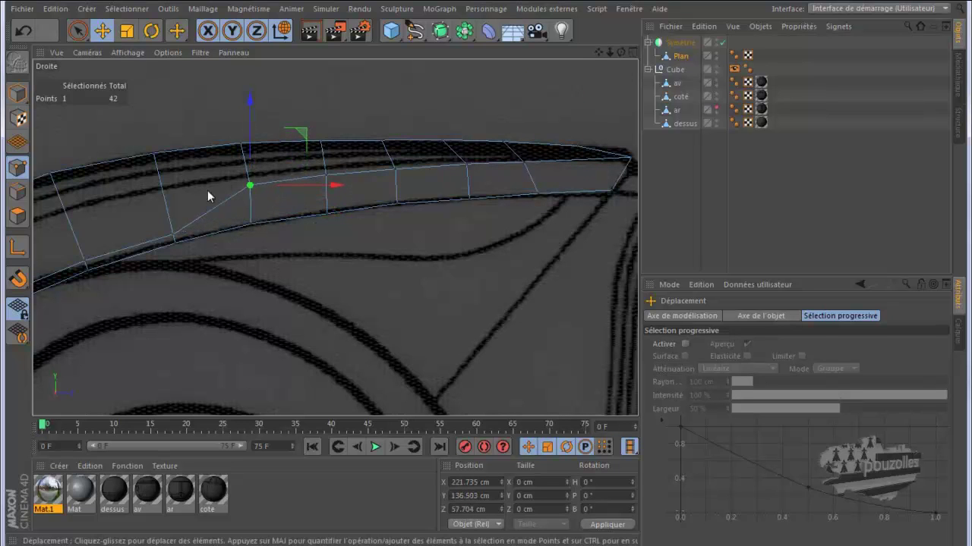
{"action": "left_click", "coordinate": [174, 234]}
{"action": "left_click_drag", "start_coordinate": [173, 181], "coordinate": [175, 149]}
{"action": "mouse_move", "coordinate": [598, 52]}
{"action": "left_mouse_down"}
{"action": "mouse_move", "coordinate": [531, 271]}
{"action": "mouse_move", "coordinate": [592, 53]}
{"action": "left_mouse_up"}
{"action": "left_click", "coordinate": [281, 245]}
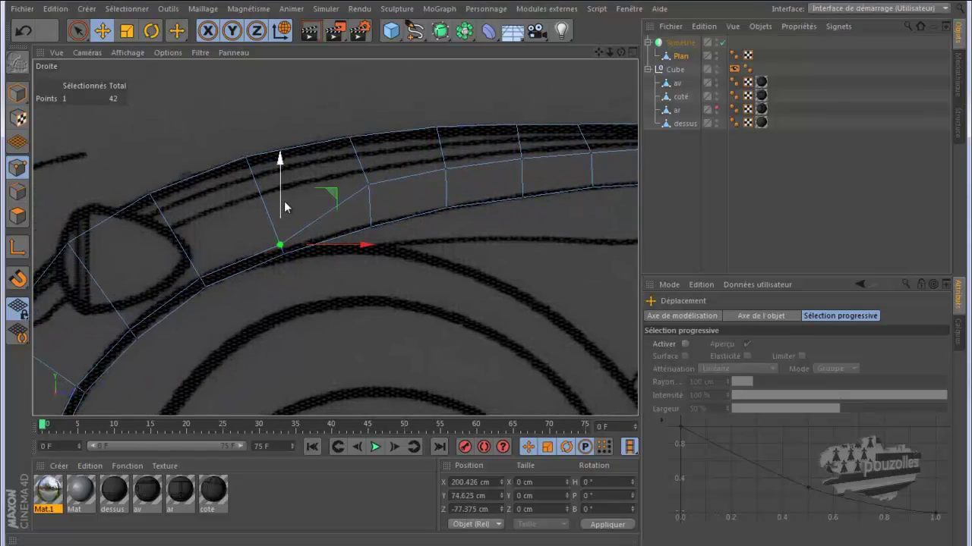
{"action": "left_click_drag", "start_coordinate": [279, 196], "coordinate": [277, 173]}
Step: Move the two inner-loop points beside the headlamp up and forward, to heights of about 75 and 26 cm
{"action": "left_click", "coordinate": [200, 280]}
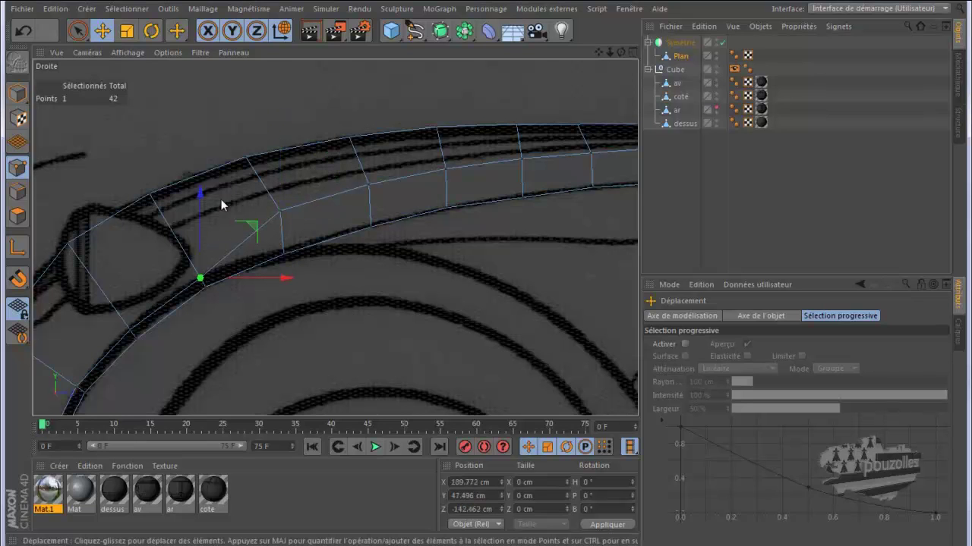
{"action": "left_click_drag", "start_coordinate": [199, 217], "coordinate": [199, 189]}
{"action": "left_click_drag", "start_coordinate": [250, 209], "coordinate": [240, 199]}
{"action": "scroll", "coordinate": [552, 181], "scroll_direction": "down", "scroll_amount": 3}
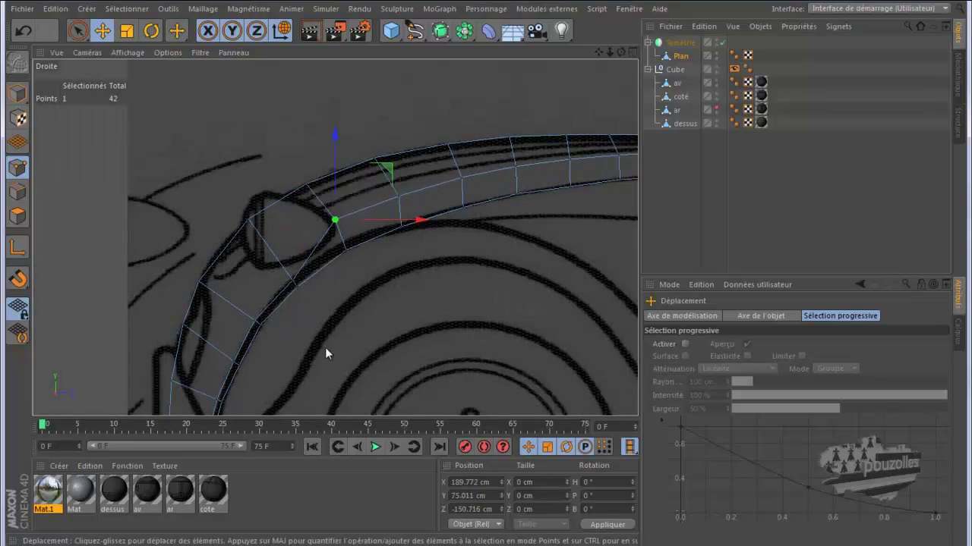
{"action": "scroll", "coordinate": [318, 337], "scroll_direction": "up", "scroll_amount": 2}
{"action": "left_click", "coordinate": [270, 245]}
{"action": "left_click_drag", "start_coordinate": [319, 199], "coordinate": [299, 178]}
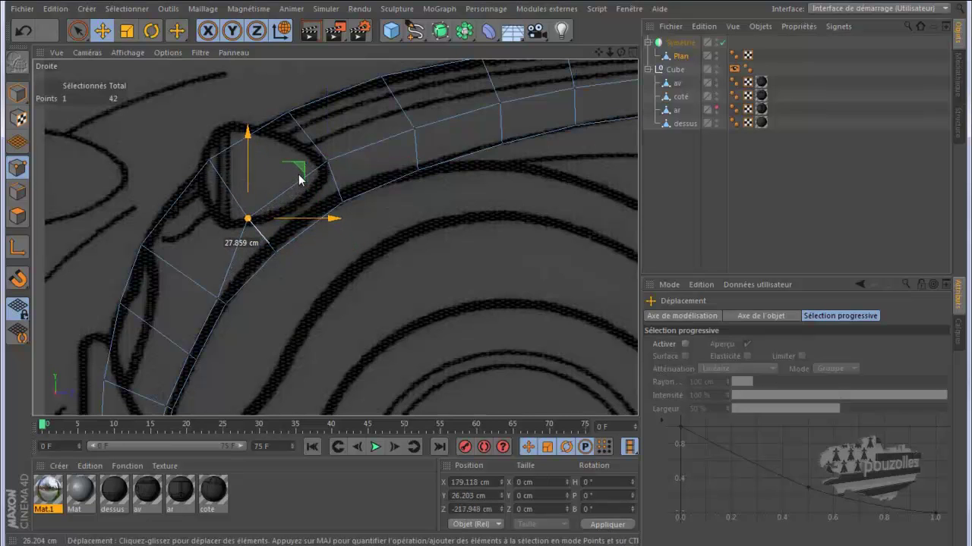
Step: Move the last four inner-loop points down to the bonnet's front tip forward, away from the lower edge
{"action": "left_click", "coordinate": [218, 298]}
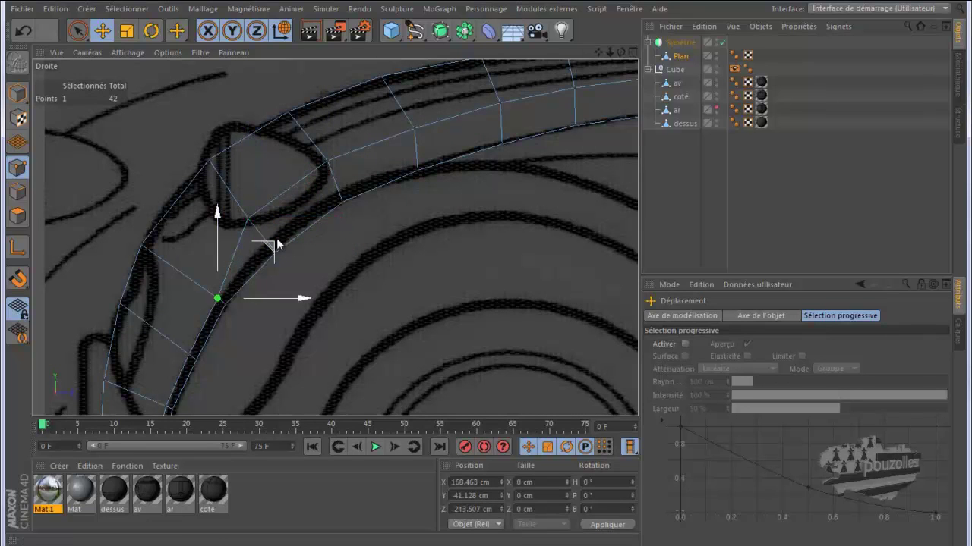
{"action": "left_click_drag", "start_coordinate": [265, 244], "coordinate": [249, 225]}
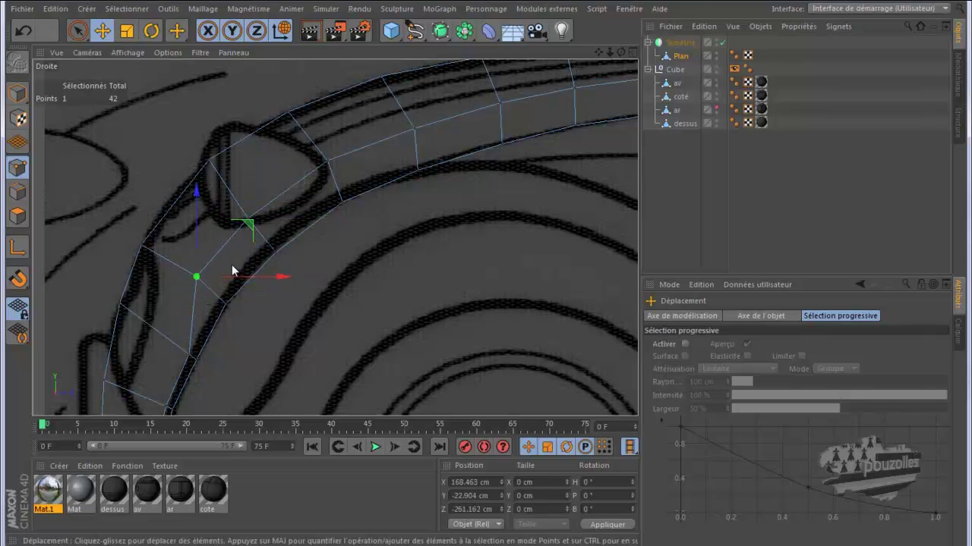
{"action": "scroll", "coordinate": [403, 186], "scroll_direction": "down", "scroll_amount": 2}
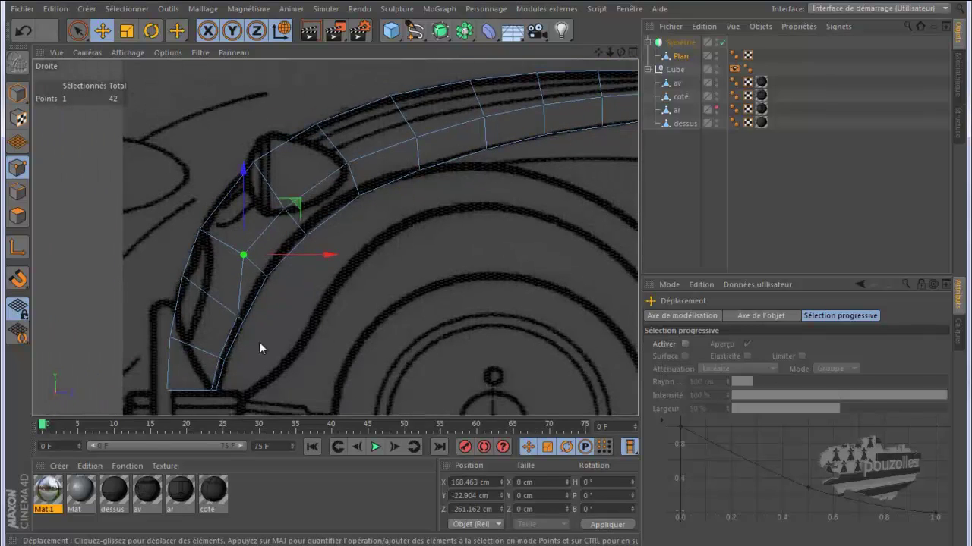
{"action": "scroll", "coordinate": [232, 356], "scroll_direction": "up", "scroll_amount": 2}
{"action": "left_click", "coordinate": [239, 307]}
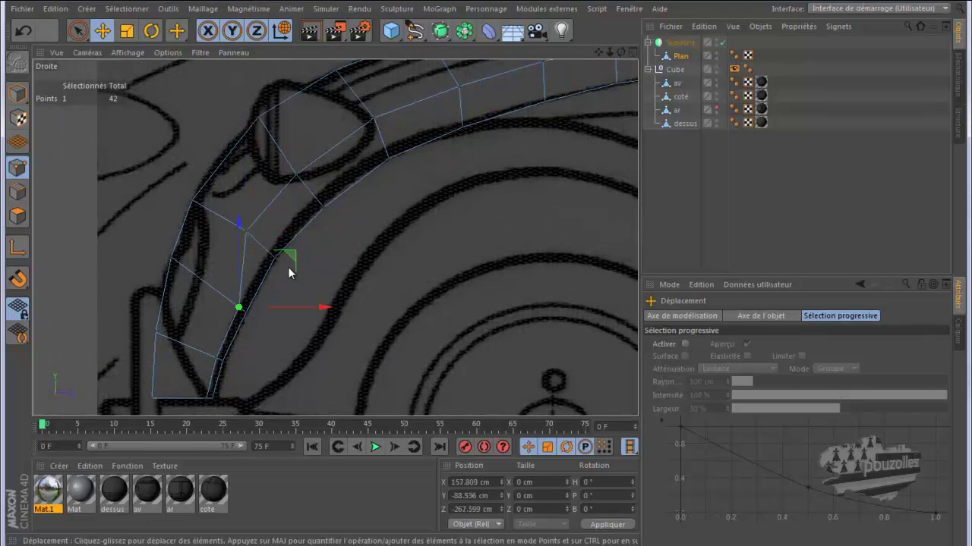
{"action": "left_click_drag", "start_coordinate": [287, 256], "coordinate": [269, 250]}
{"action": "left_click", "coordinate": [218, 357]}
{"action": "left_click_drag", "start_coordinate": [275, 306], "coordinate": [251, 307]}
{"action": "left_click", "coordinate": [207, 397]}
{"action": "left_click_drag", "start_coordinate": [270, 402], "coordinate": [260, 401]}
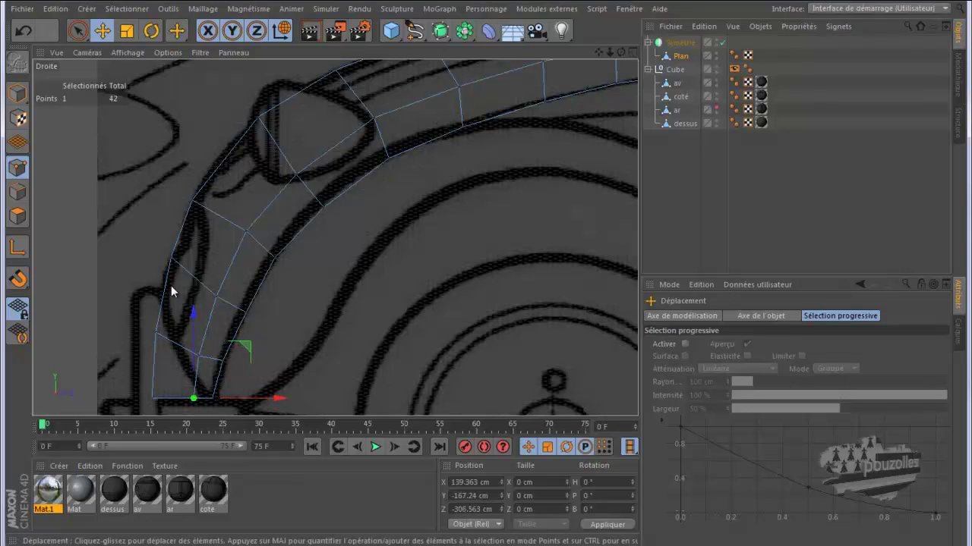
Step: In the top view, move the inner loop's rear corner point outward, close to the bonnet's outer corner
{"action": "middle_click", "coordinate": [167, 282]}
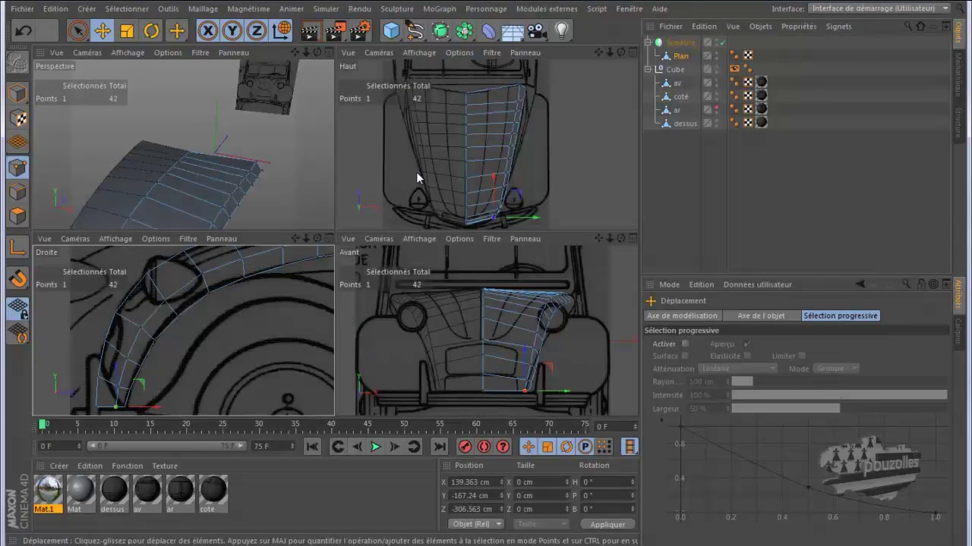
{"action": "middle_click", "coordinate": [416, 171]}
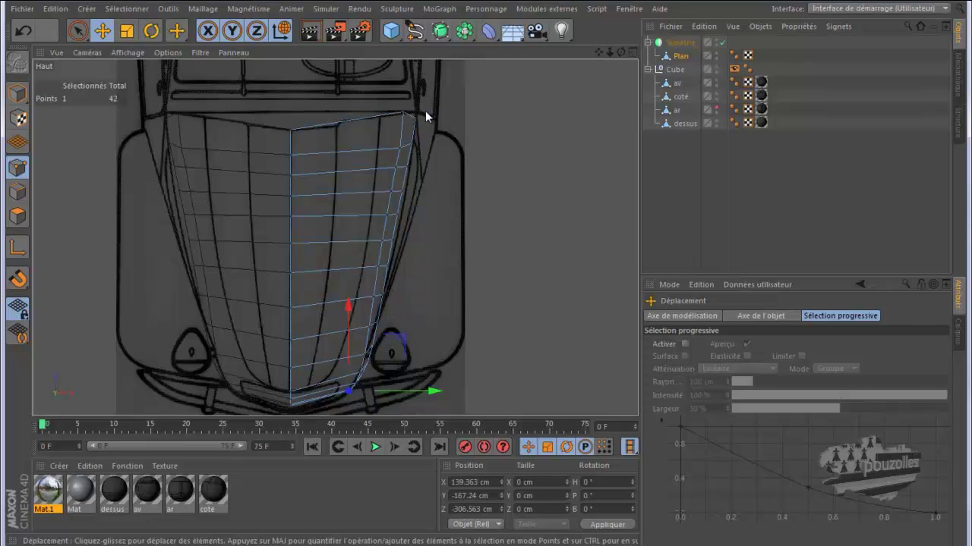
{"action": "left_click", "coordinate": [403, 114]}
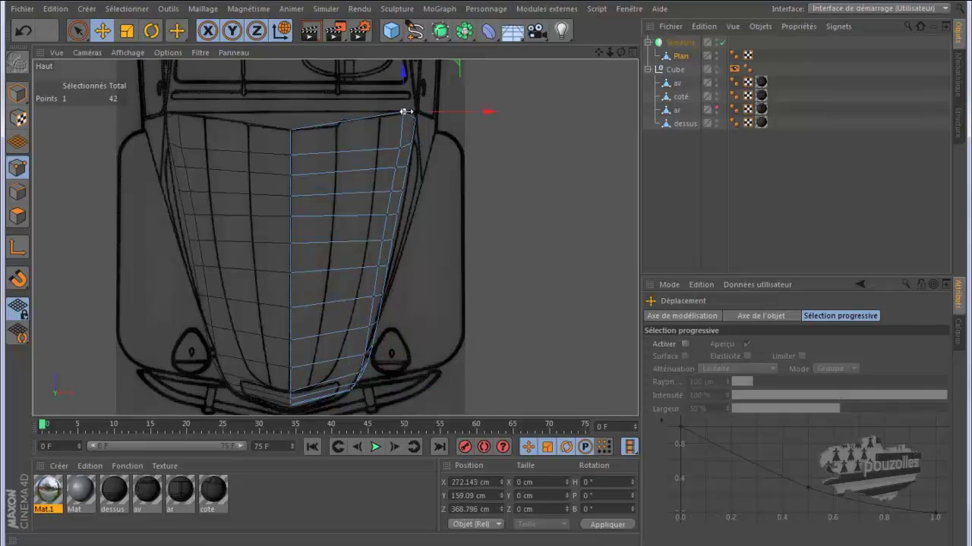
{"action": "scroll", "coordinate": [405, 99], "scroll_direction": "up", "scroll_amount": 4}
{"action": "scroll", "coordinate": [408, 103], "scroll_direction": "up", "scroll_amount": 2}
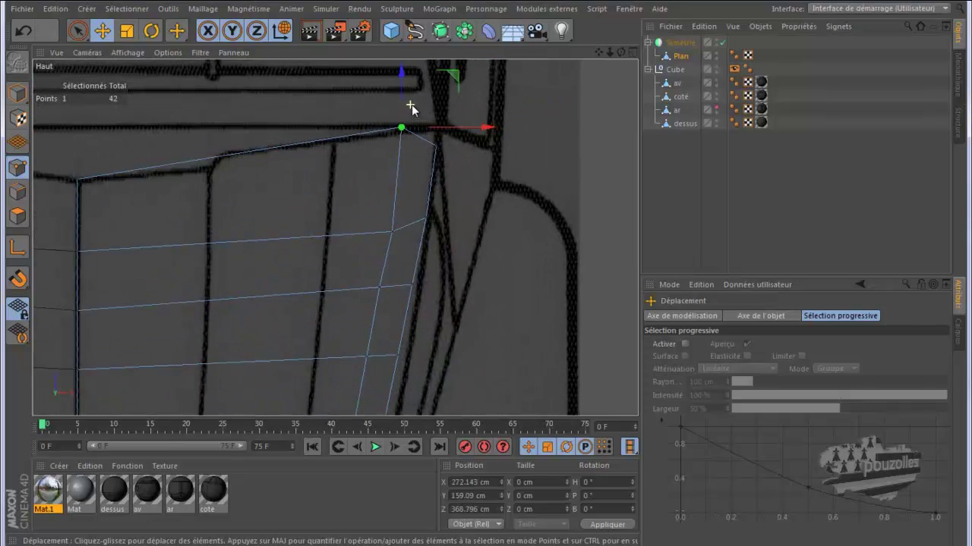
{"action": "scroll", "coordinate": [412, 111], "scroll_direction": "up", "scroll_amount": 1}
{"action": "left_click_drag", "start_coordinate": [445, 130], "coordinate": [472, 128]}
Step: Move the second, third and fourth inner-loop points from the rear outward and slightly backward, close to the bonnet's outer edge
{"action": "left_click", "coordinate": [391, 245]}
{"action": "left_click_drag", "start_coordinate": [444, 203], "coordinate": [467, 183]}
{"action": "left_click", "coordinate": [373, 311]}
{"action": "left_click_drag", "start_coordinate": [428, 262], "coordinate": [448, 250]}
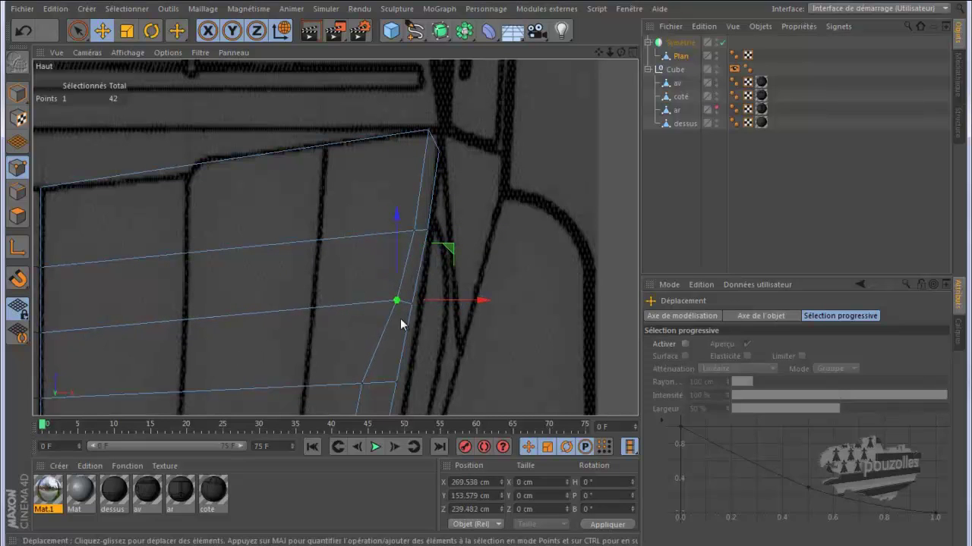
{"action": "left_click", "coordinate": [362, 385]}
{"action": "left_click_drag", "start_coordinate": [412, 333], "coordinate": [431, 330]}
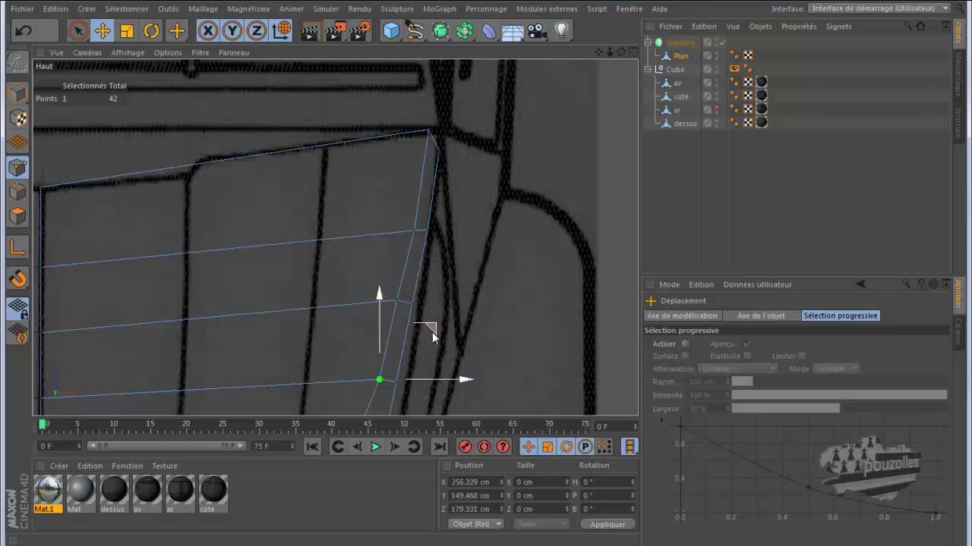
Step: Move the fifth, sixth and seventh inner-loop points from the rear outward, narrowing the strip along the bonnet's outer edge
{"action": "left_click_drag", "start_coordinate": [598, 53], "coordinate": [487, 269]}
{"action": "left_click", "coordinate": [425, 188]}
{"action": "left_click_drag", "start_coordinate": [480, 188], "coordinate": [499, 190]}
{"action": "left_click", "coordinate": [412, 271]}
{"action": "left_click_drag", "start_coordinate": [466, 268], "coordinate": [480, 273]}
{"action": "left_click", "coordinate": [398, 354]}
{"action": "left_click_drag", "start_coordinate": [447, 354], "coordinate": [460, 357]}
Step: Select the inner-loop point just behind the headlamp together with its outer-edge neighbour, and shift the pair slightly towards the bonnet's centre
{"action": "left_click_drag", "start_coordinate": [599, 53], "coordinate": [464, 249]}
{"action": "left_click", "coordinate": [411, 249]}
{"action": "scroll", "coordinate": [464, 248], "scroll_direction": "down", "scroll_amount": 1}
{"action": "scroll", "coordinate": [446, 213], "scroll_direction": "down", "scroll_amount": 1}
{"action": "left_click", "coordinate": [406, 276]}
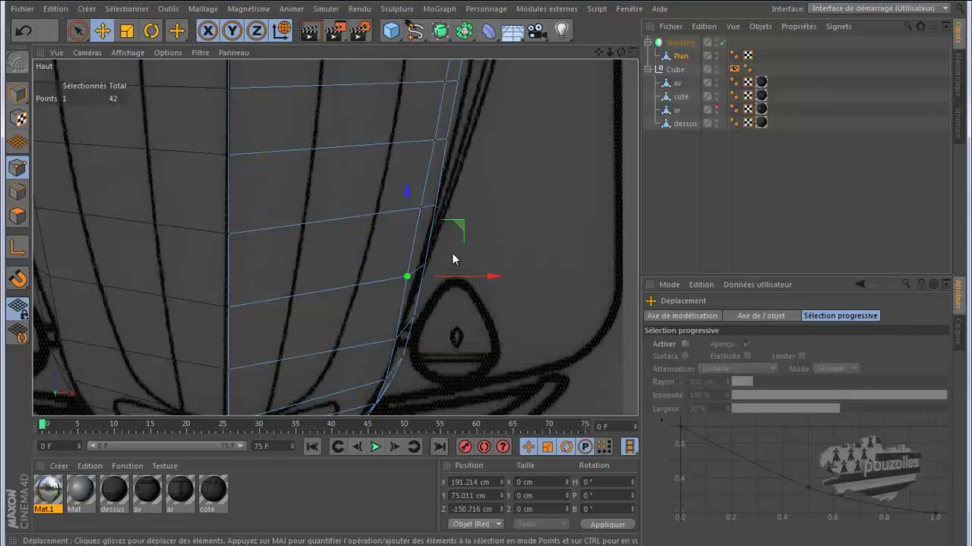
{"action": "key", "text": "9"}
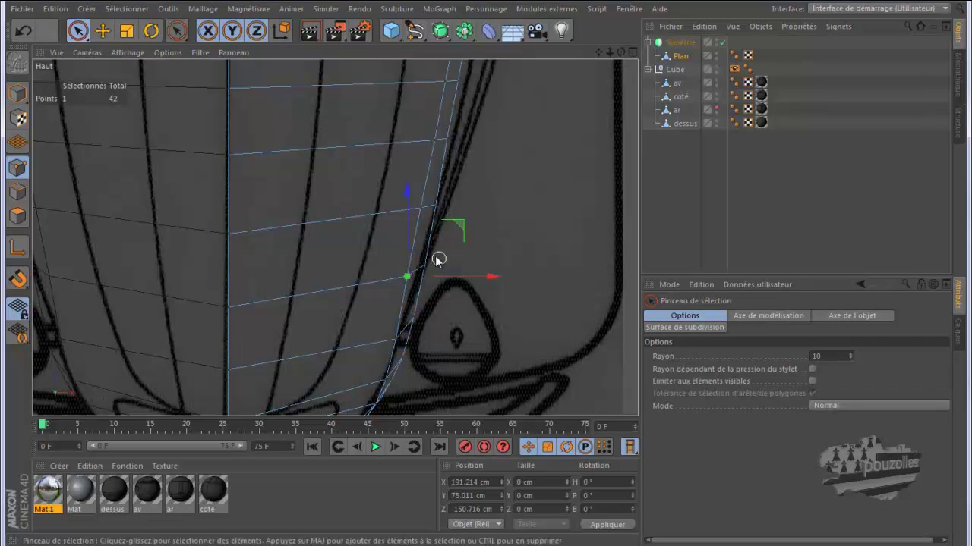
{"action": "left_click", "coordinate": [420, 266], "text": "shift"}
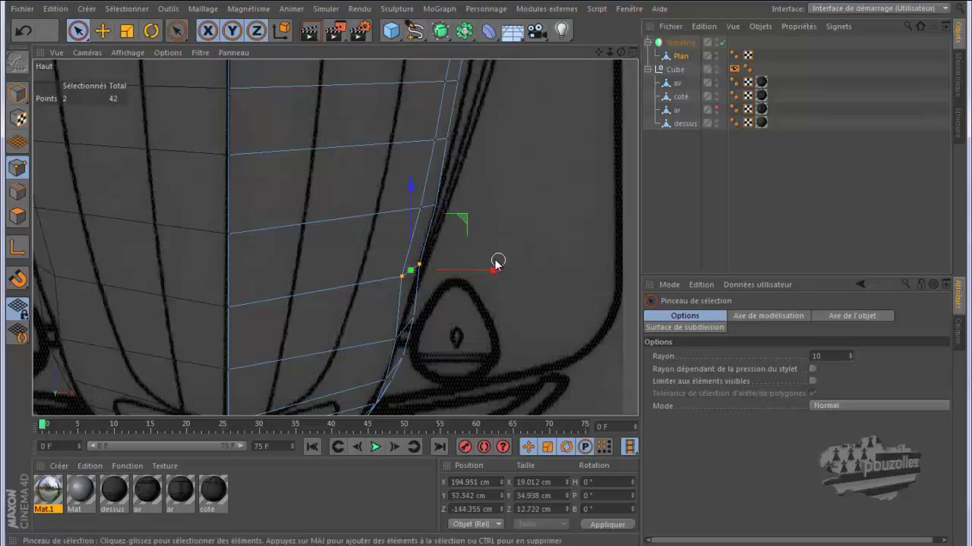
Step: Adjust the eighth and seventh pairs of edge points from the rear sideways to follow the bonnet outline
{"action": "left_click", "coordinate": [429, 205]}
{"action": "left_click", "coordinate": [422, 207], "text": "shift"}
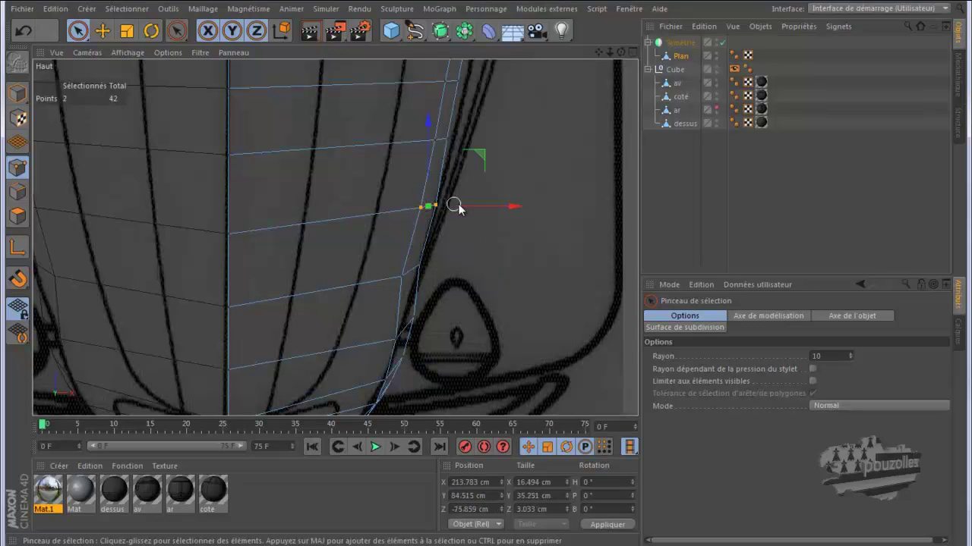
{"action": "left_click_drag", "start_coordinate": [469, 210], "coordinate": [469, 210]}
{"action": "mouse_move", "coordinate": [448, 141]}
{"action": "left_mouse_down"}
{"action": "mouse_move", "coordinate": [434, 140]}
{"action": "mouse_move", "coordinate": [487, 136]}
{"action": "left_mouse_up"}
Step: Move the sixth and fifth pairs of edge points from the rear outward onto the blueprint's bonnet line
{"action": "left_click_drag", "start_coordinate": [597, 53], "coordinate": [482, 304]}
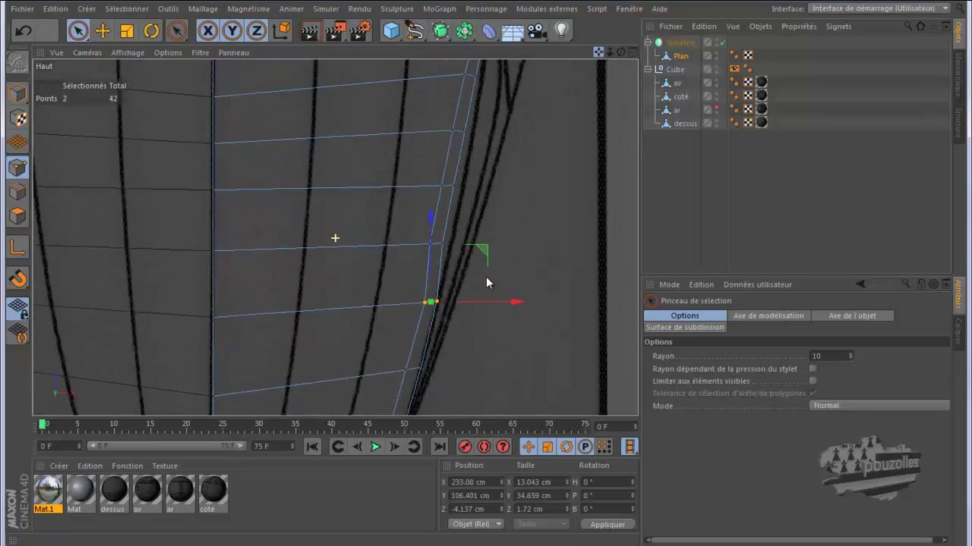
{"action": "middle_click_drag", "start_coordinate": [482, 304], "coordinate": [474, 382], "text": "alt"}
{"action": "left_click", "coordinate": [422, 302]}
{"action": "left_click_drag", "start_coordinate": [466, 297], "coordinate": [475, 298]}
{"action": "left_click", "coordinate": [441, 244]}
{"action": "left_click_drag", "start_coordinate": [471, 251], "coordinate": [478, 244]}
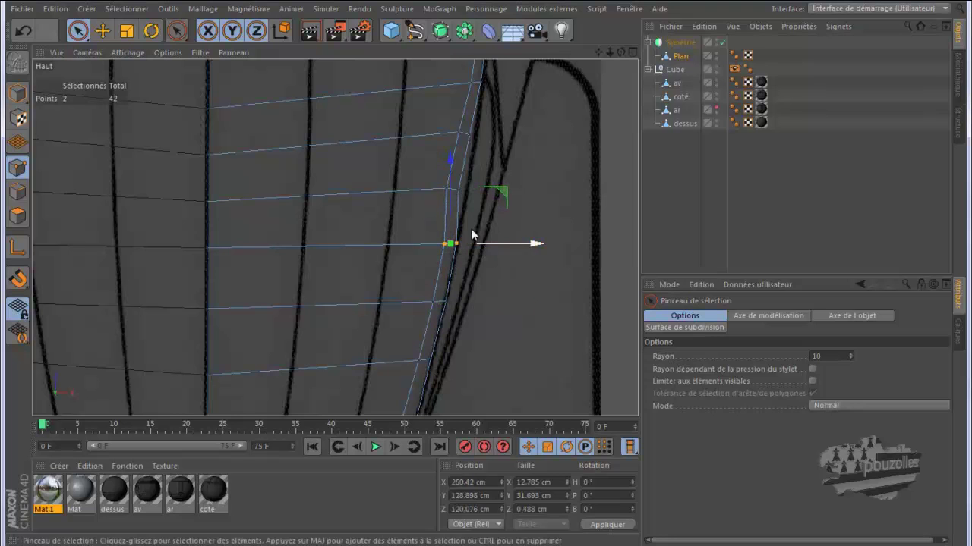
Step: Move the fourth, third and second pairs of edge points from the rear outward, centring the last two at about X 281 and 288.5 cm
{"action": "left_click", "coordinate": [444, 192]}
{"action": "mouse_move", "coordinate": [486, 190]}
{"action": "left_mouse_down"}
{"action": "mouse_move", "coordinate": [499, 191]}
{"action": "mouse_move", "coordinate": [490, 183]}
{"action": "left_mouse_up"}
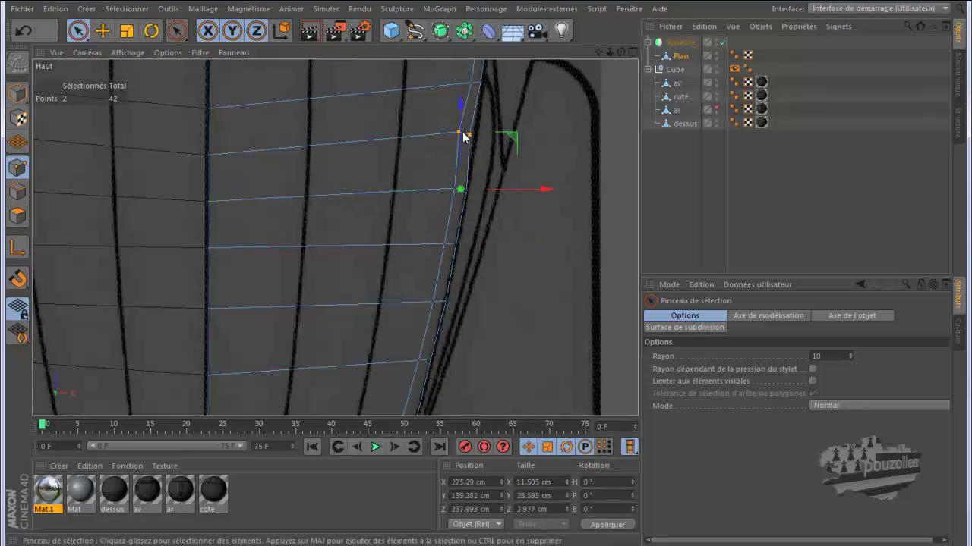
{"action": "left_click", "coordinate": [459, 134]}
{"action": "left_click_drag", "start_coordinate": [499, 135], "coordinate": [502, 132]}
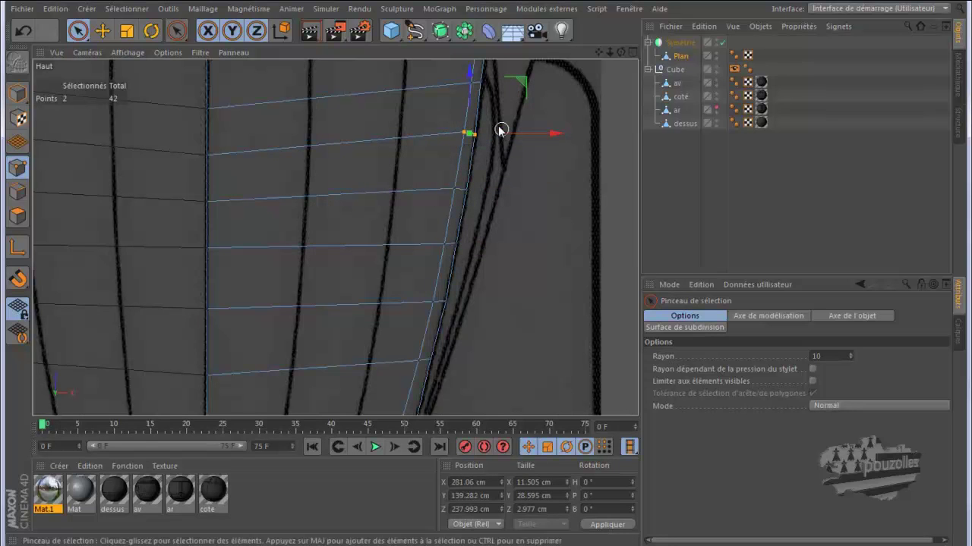
{"action": "left_click", "coordinate": [478, 82]}
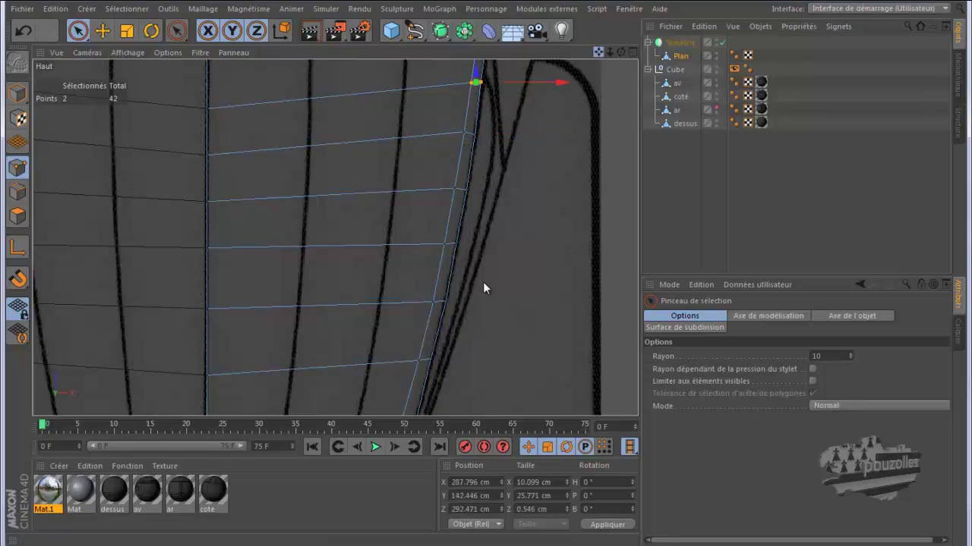
{"action": "scroll", "coordinate": [486, 277], "scroll_direction": "down", "scroll_amount": 3}
{"action": "left_click_drag", "start_coordinate": [512, 161], "coordinate": [514, 161]}
{"action": "scroll", "coordinate": [494, 90], "scroll_direction": "down", "scroll_amount": 3}
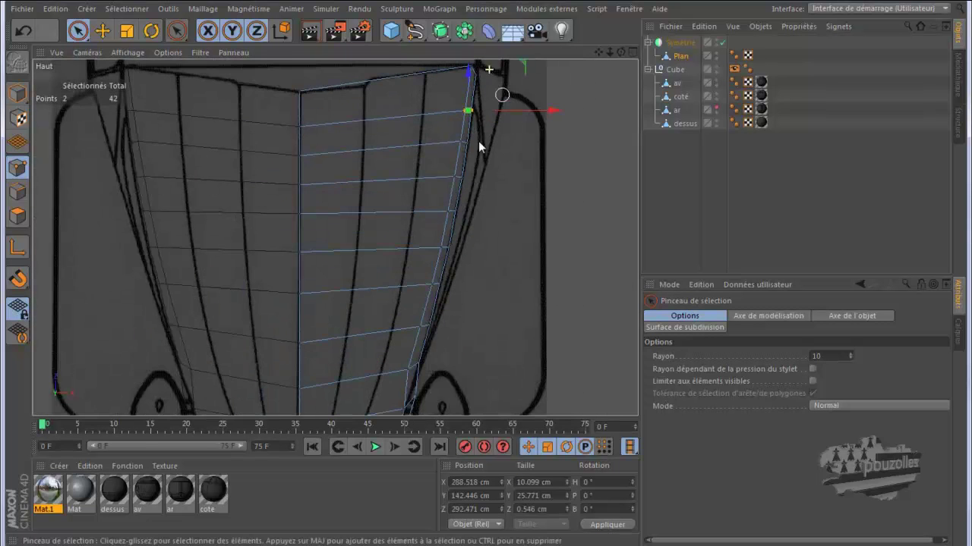
Step: Move the edge-point pair beside the headlamp and the next pair forward inward to the bonnet outline, centring the second at about X 168 cm
{"action": "scroll", "coordinate": [419, 410], "scroll_direction": "up", "scroll_amount": 5}
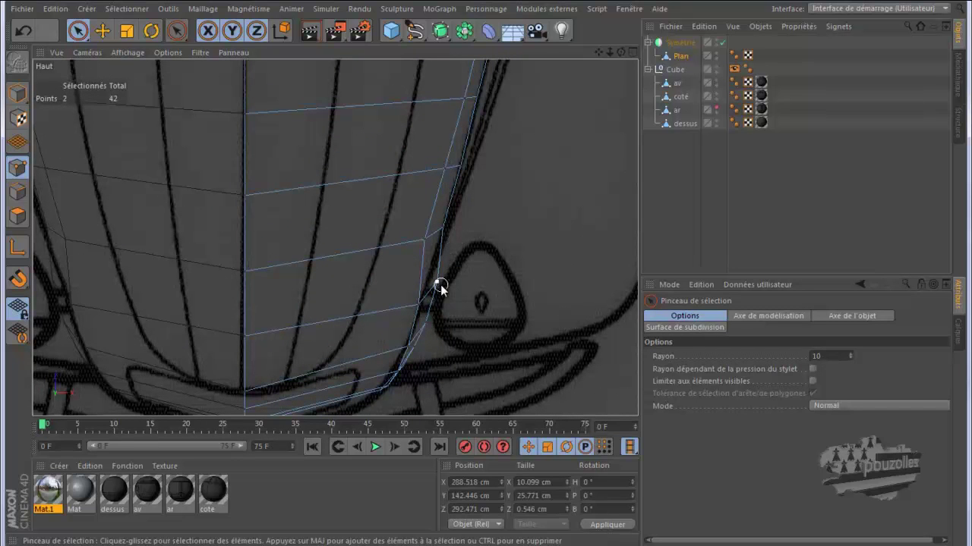
{"action": "left_click", "coordinate": [416, 304], "text": "shift"}
{"action": "left_click_drag", "start_coordinate": [479, 297], "coordinate": [472, 298]}
{"action": "mouse_move", "coordinate": [426, 324]}
{"action": "left_mouse_down"}
{"action": "mouse_move", "coordinate": [408, 348]}
{"action": "mouse_move", "coordinate": [417, 344]}
{"action": "left_mouse_up"}
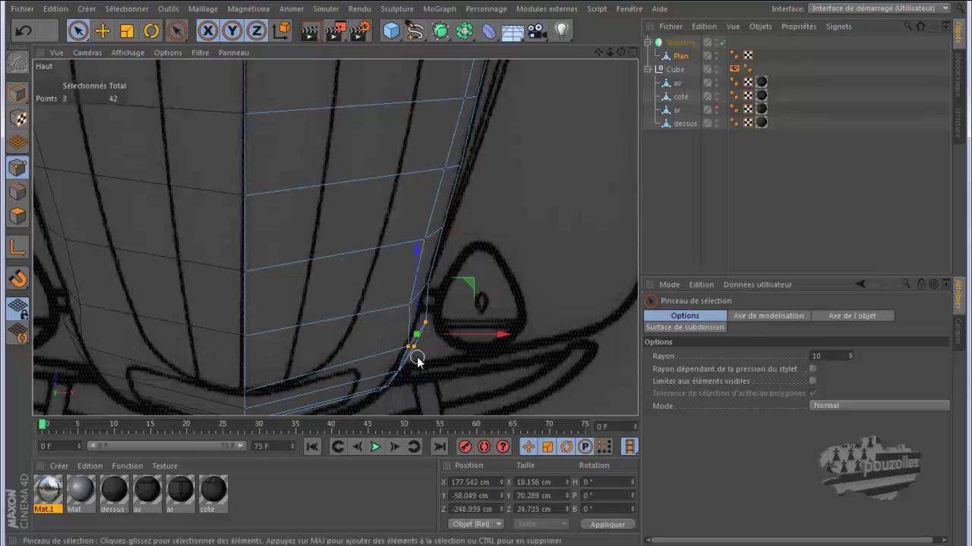
{"action": "scroll", "coordinate": [424, 355], "scroll_direction": "up", "scroll_amount": 3}
{"action": "left_click", "coordinate": [426, 309]}
{"action": "left_click", "coordinate": [392, 351], "text": "shift"}
{"action": "left_click_drag", "start_coordinate": [464, 331], "coordinate": [443, 339]}
Step: Move the next pair of edge points towards the front inward to the blueprint's bonnet line, centred at about X 159 cm
{"action": "left_click_drag", "start_coordinate": [598, 52], "coordinate": [581, 80]}
{"action": "left_click", "coordinate": [448, 244]}
{"action": "left_click", "coordinate": [446, 244]}
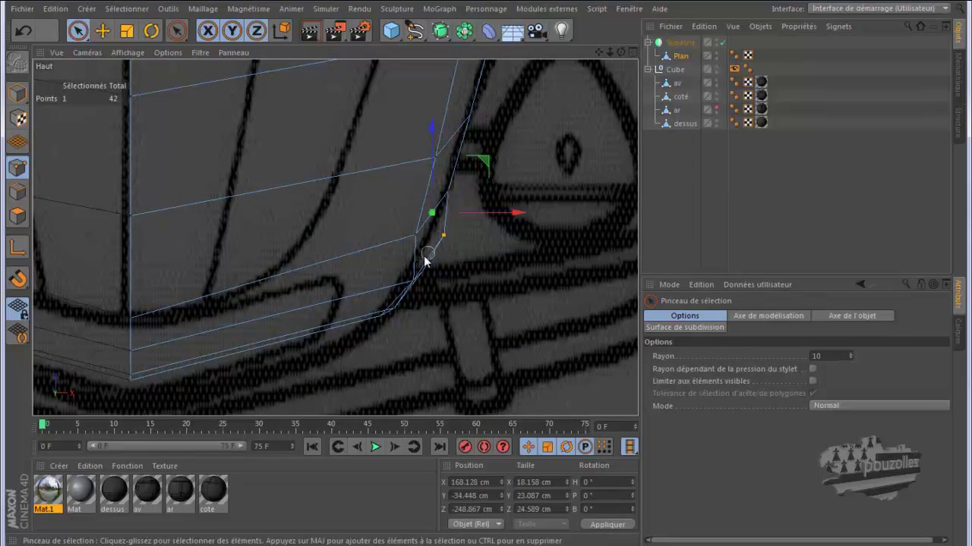
{"action": "left_click_drag", "start_coordinate": [494, 265], "coordinate": [477, 265]}
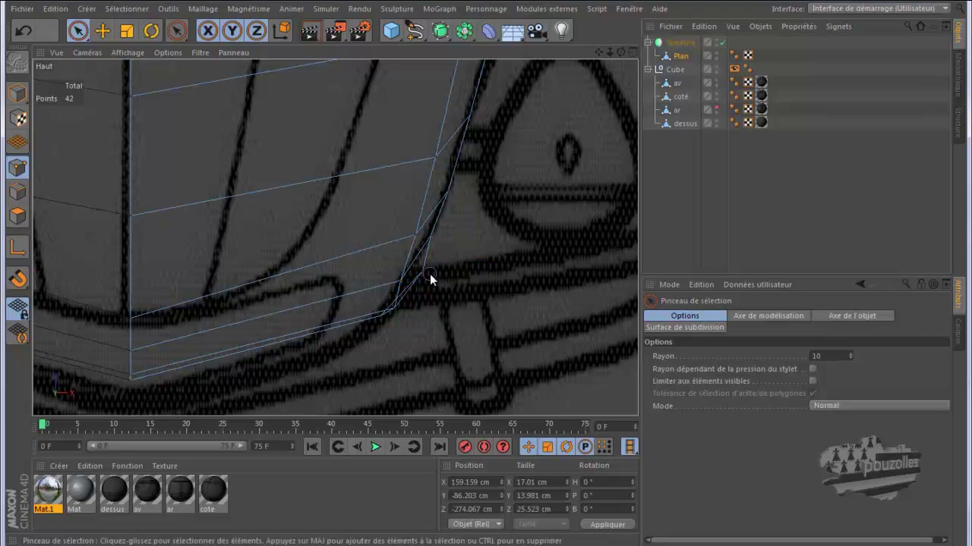
Step: Select the four points at the bonnet's front corner and shift them together inward, centred at about X 145.5 cm
{"action": "left_click", "coordinate": [385, 310]}
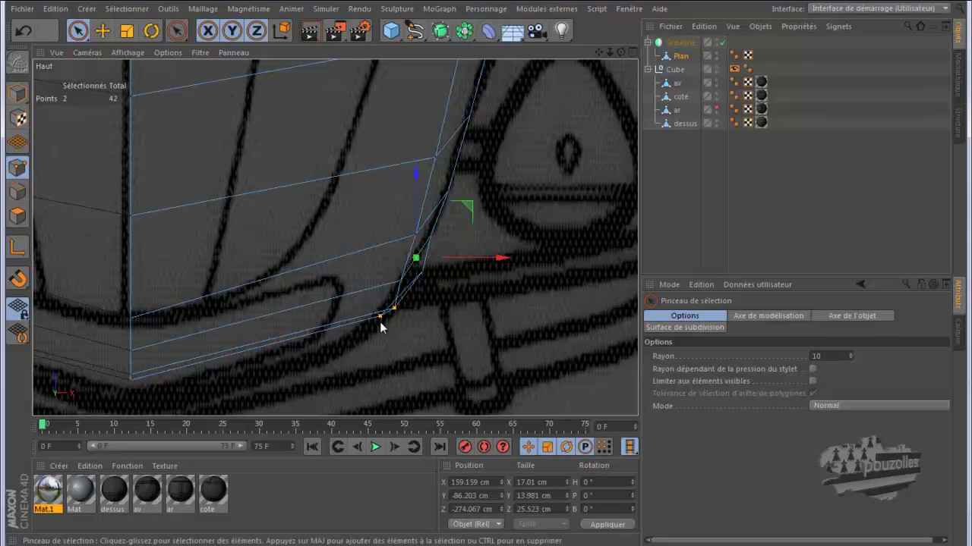
{"action": "left_click", "coordinate": [466, 309]}
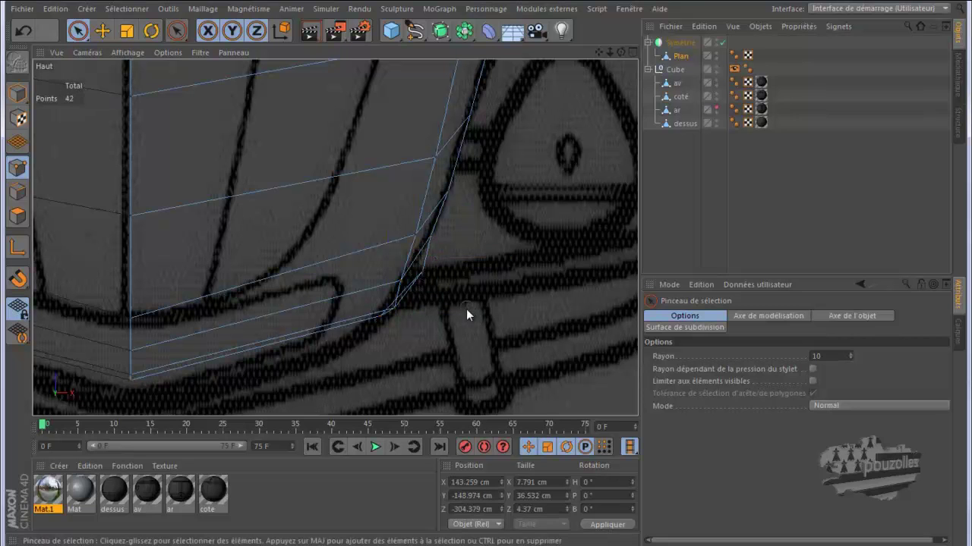
{"action": "left_click", "coordinate": [423, 273]}
{"action": "left_click_drag", "start_coordinate": [374, 321], "coordinate": [375, 322]}
{"action": "left_click_drag", "start_coordinate": [474, 297], "coordinate": [463, 301]}
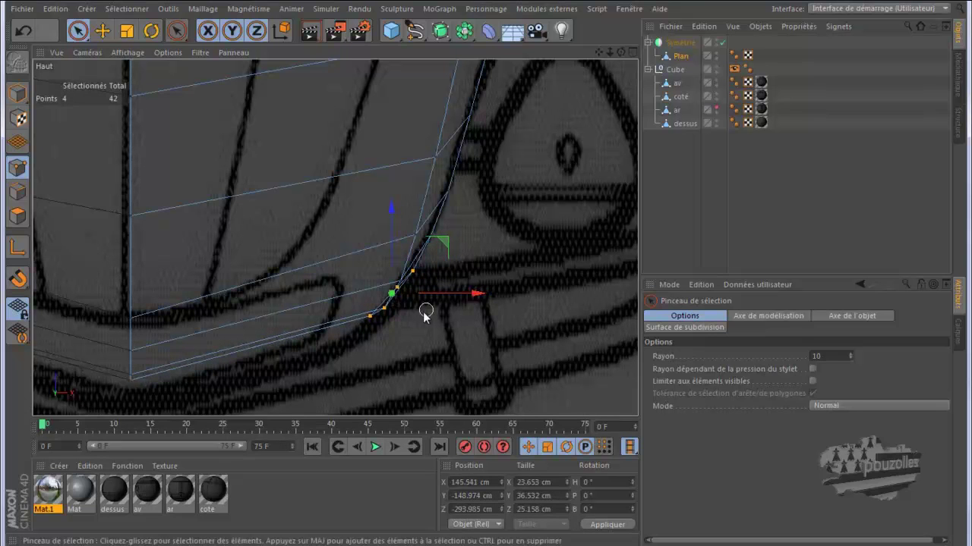
Step: Move the foremost corner point outward to about X 141 cm and the front-corner point just behind it to about X 153 cm
{"action": "left_click", "coordinate": [374, 319]}
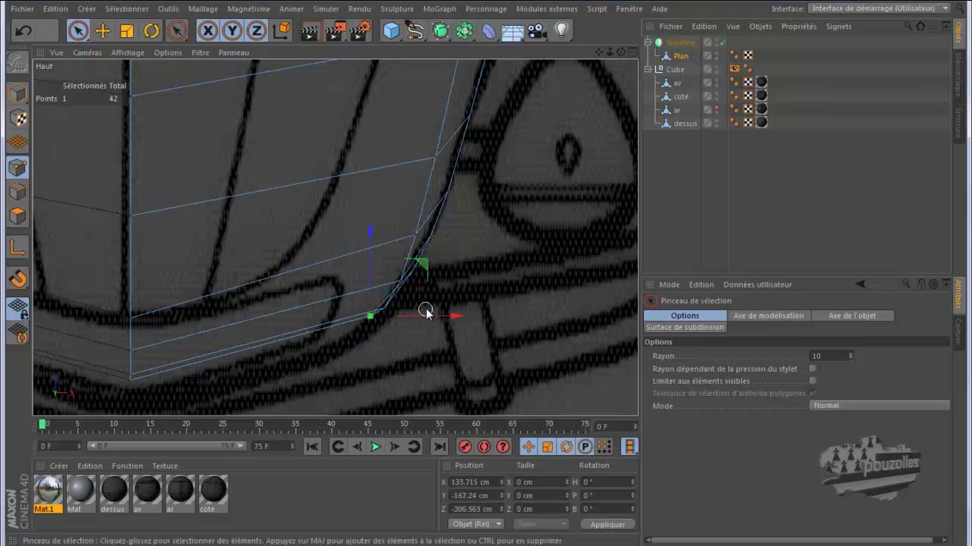
{"action": "left_click_drag", "start_coordinate": [426, 321], "coordinate": [437, 320]}
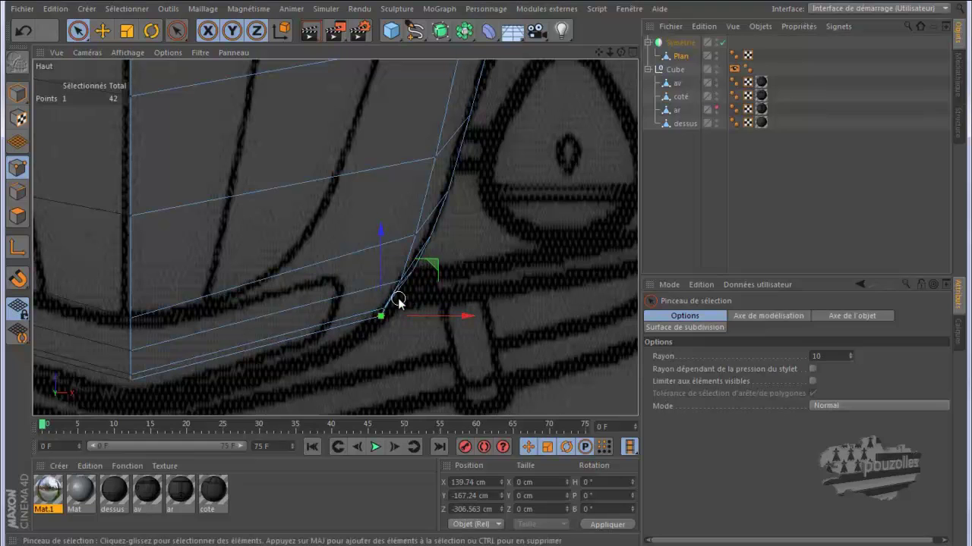
{"action": "left_click", "coordinate": [400, 298]}
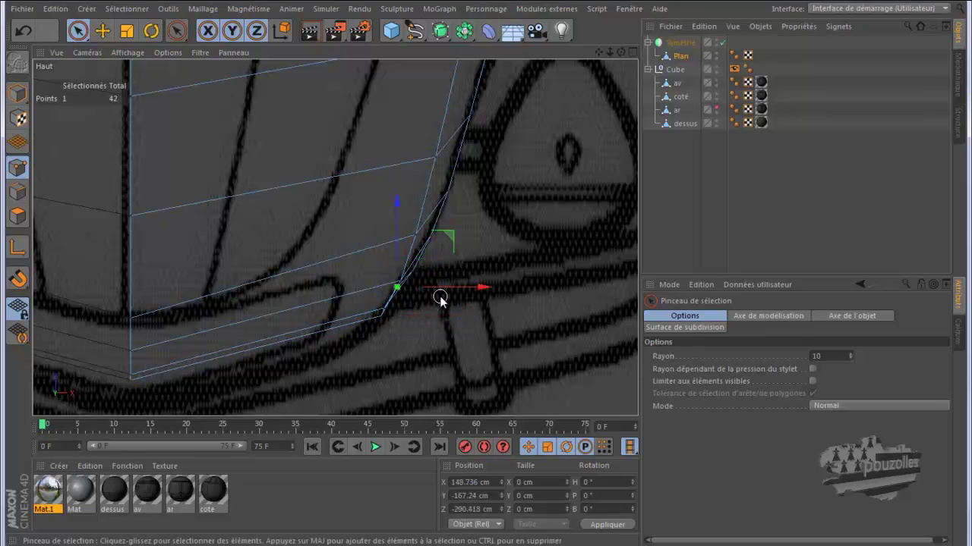
{"action": "mouse_move", "coordinate": [449, 288]}
{"action": "left_mouse_down"}
{"action": "mouse_move", "coordinate": [446, 296]}
{"action": "mouse_move", "coordinate": [452, 290]}
{"action": "left_mouse_up"}
{"action": "scroll", "coordinate": [417, 306], "scroll_direction": "up", "scroll_amount": 3}
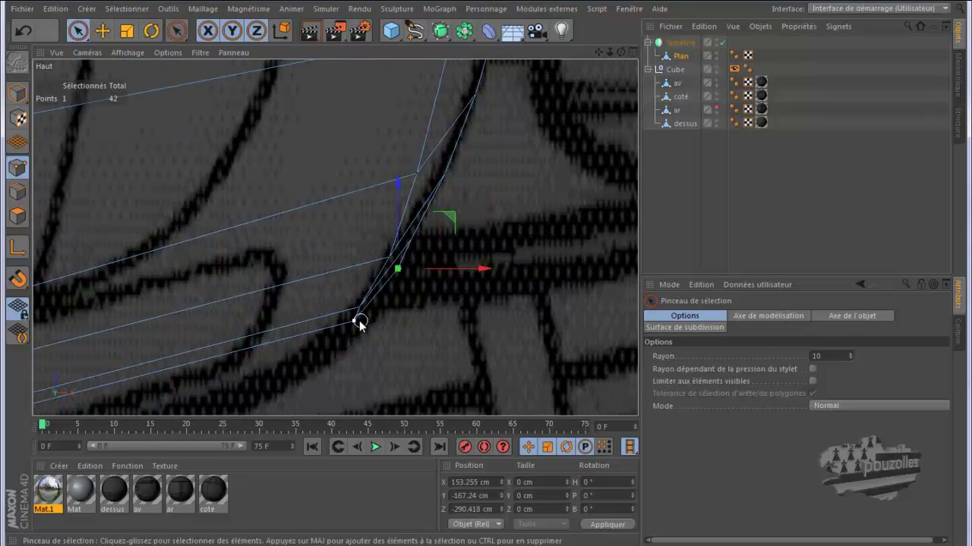
{"action": "left_click", "coordinate": [358, 328]}
{"action": "mouse_move", "coordinate": [414, 277]}
{"action": "left_mouse_down"}
{"action": "mouse_move", "coordinate": [405, 276]}
{"action": "mouse_move", "coordinate": [416, 280]}
{"action": "left_mouse_up"}
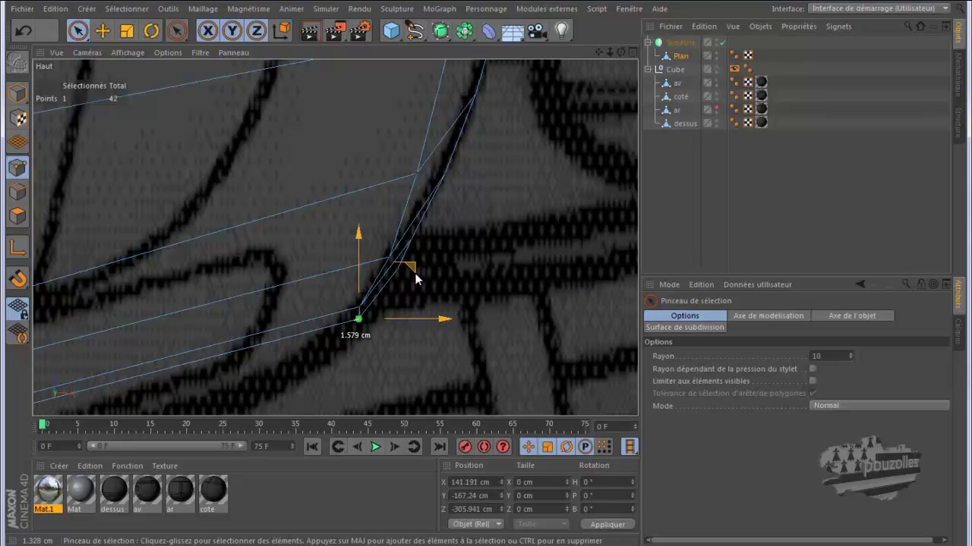
Step: Examine the bonnet's overall shape and its side edge from several angles in the perspective view
{"action": "middle_click", "coordinate": [280, 268]}
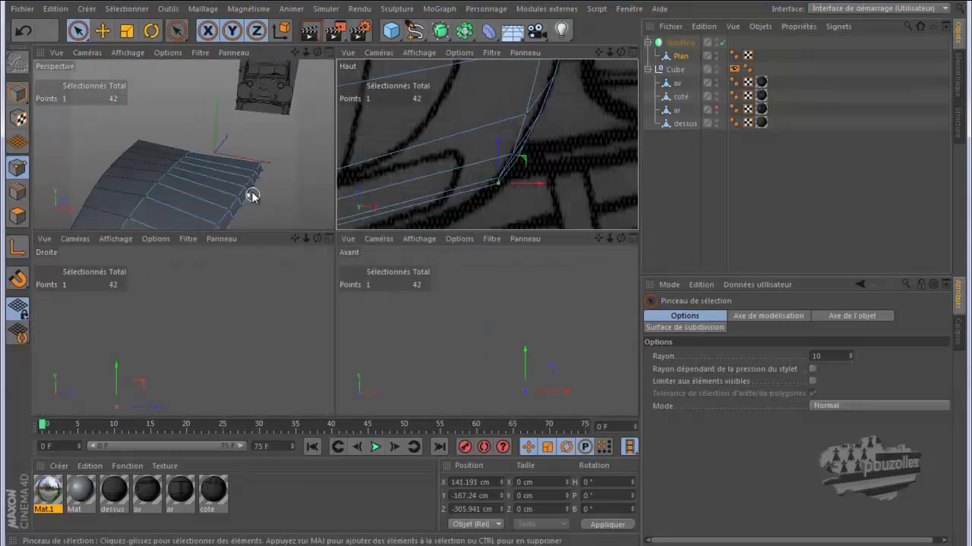
{"action": "middle_click", "coordinate": [285, 141]}
{"action": "scroll", "coordinate": [312, 96], "scroll_direction": "down", "scroll_amount": 2}
{"action": "scroll", "coordinate": [328, 236], "scroll_direction": "up", "scroll_amount": 6}
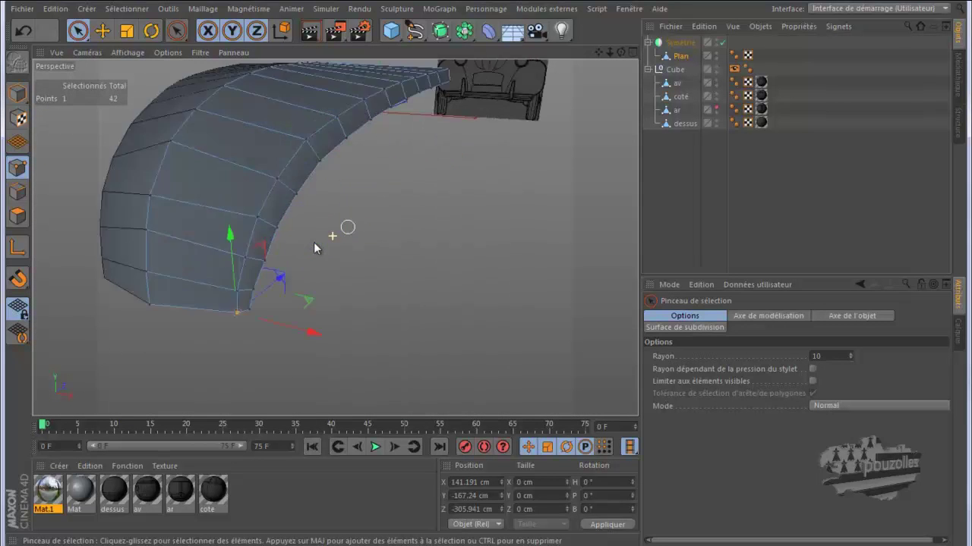
{"action": "scroll", "coordinate": [257, 243], "scroll_direction": "down", "scroll_amount": 3}
{"action": "mouse_move", "coordinate": [622, 51]}
{"action": "left_mouse_down"}
{"action": "mouse_move", "coordinate": [480, 274]}
{"action": "mouse_move", "coordinate": [489, 275]}
{"action": "mouse_move", "coordinate": [625, 53]}
{"action": "mouse_move", "coordinate": [479, 273]}
{"action": "mouse_move", "coordinate": [504, 271]}
{"action": "mouse_move", "coordinate": [499, 282]}
{"action": "mouse_move", "coordinate": [477, 286]}
{"action": "mouse_move", "coordinate": [468, 272]}
{"action": "mouse_move", "coordinate": [495, 274]}
{"action": "mouse_move", "coordinate": [126, 113]}
{"action": "left_mouse_up"}
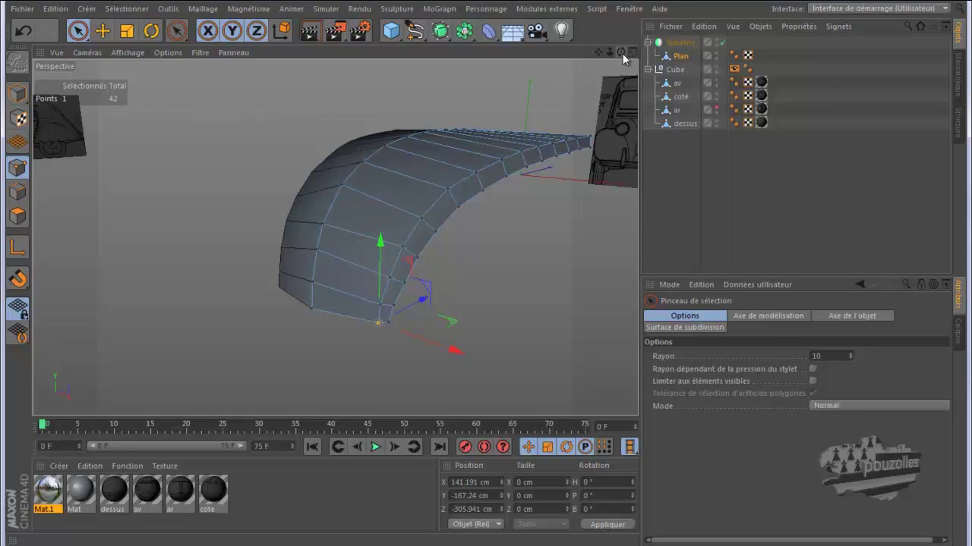
{"action": "left_click_drag", "start_coordinate": [622, 53], "coordinate": [548, 146]}
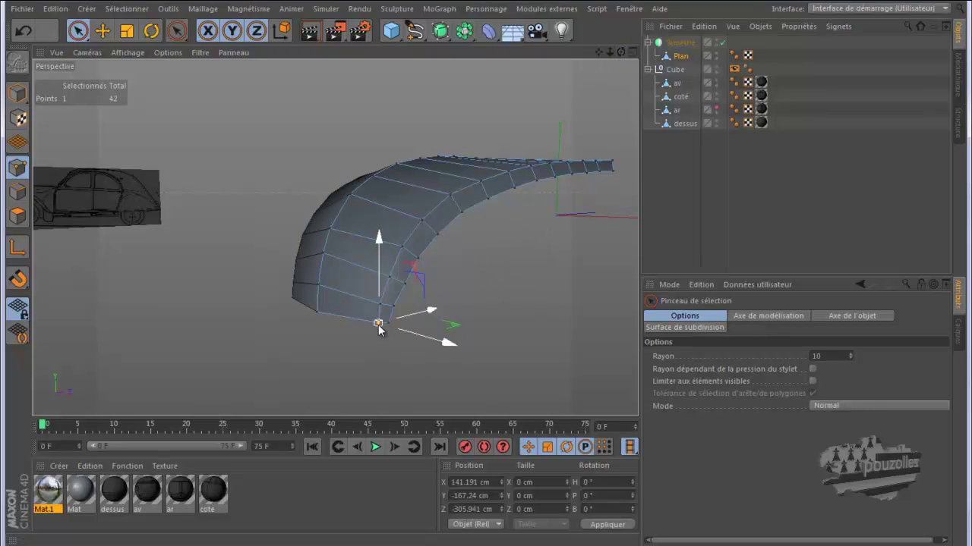
{"action": "left_click", "coordinate": [374, 353]}
{"action": "mouse_move", "coordinate": [488, 281]}
{"action": "left_mouse_down", "text": "alt"}
{"action": "mouse_move", "coordinate": [496, 280]}
{"action": "mouse_move", "coordinate": [478, 279]}
{"action": "left_mouse_up", "text": "alt"}
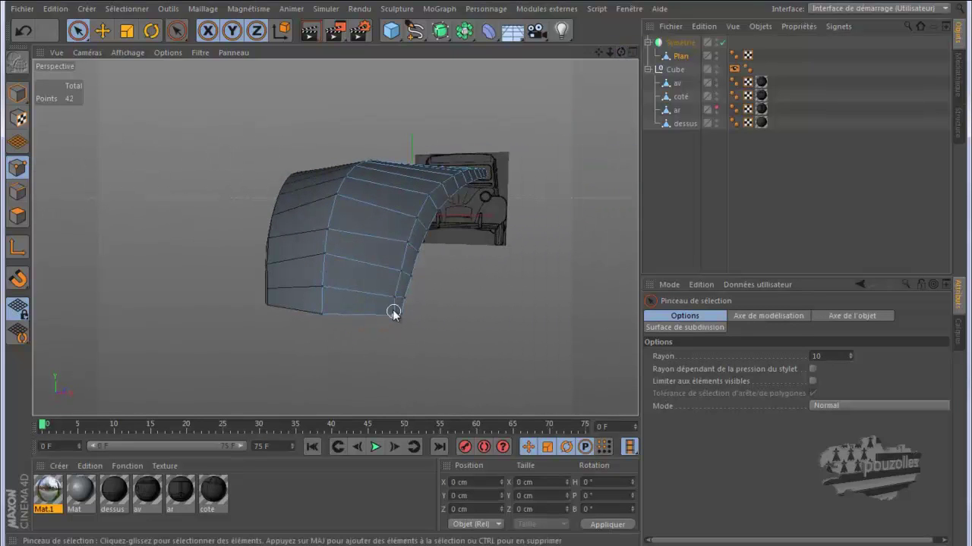
{"action": "scroll", "coordinate": [420, 315], "scroll_direction": "up", "scroll_amount": 4}
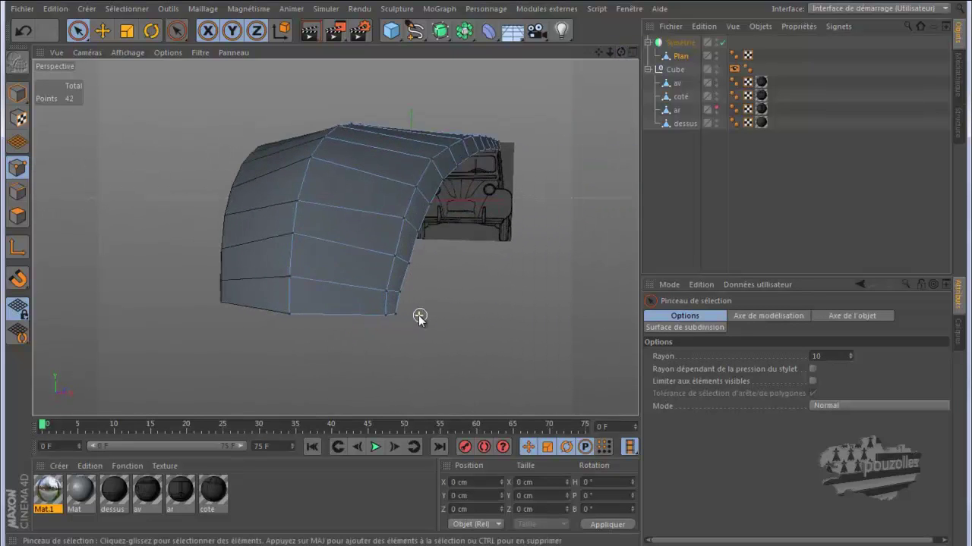
{"action": "left_click_drag", "start_coordinate": [626, 52], "coordinate": [493, 278]}
{"action": "left_click_drag", "start_coordinate": [484, 272], "coordinate": [278, 337], "text": "alt"}
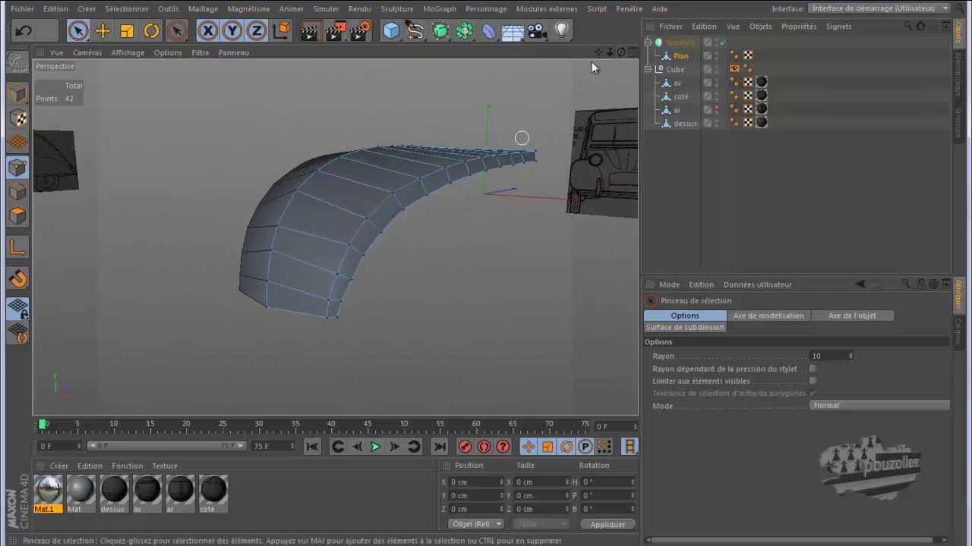
Step: Nest the Symétrie object in a new Subdivision Surface, check the smoothed bonnet, and disable the subdivision
{"action": "left_click", "coordinate": [441, 31]}
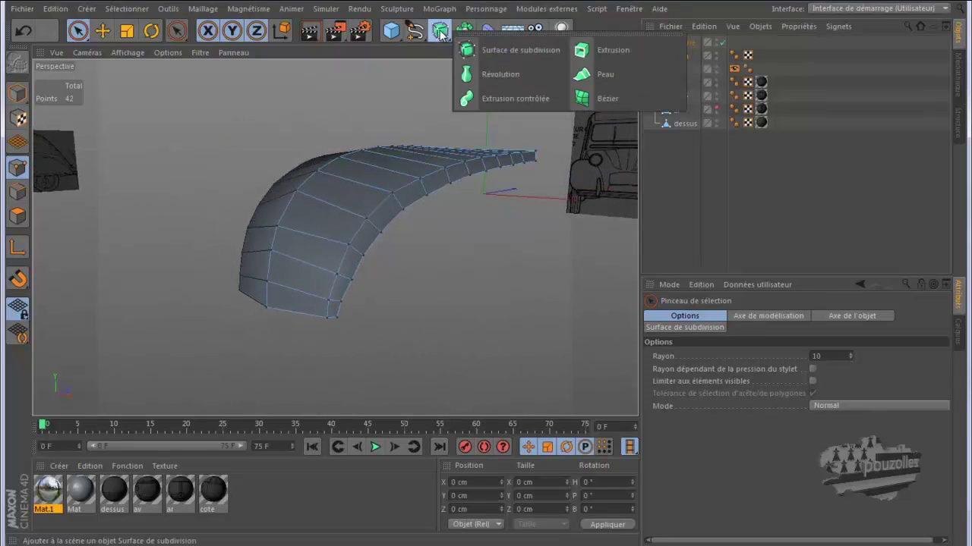
{"action": "left_click", "coordinate": [507, 47]}
{"action": "left_click_drag", "start_coordinate": [676, 54], "coordinate": [691, 42]}
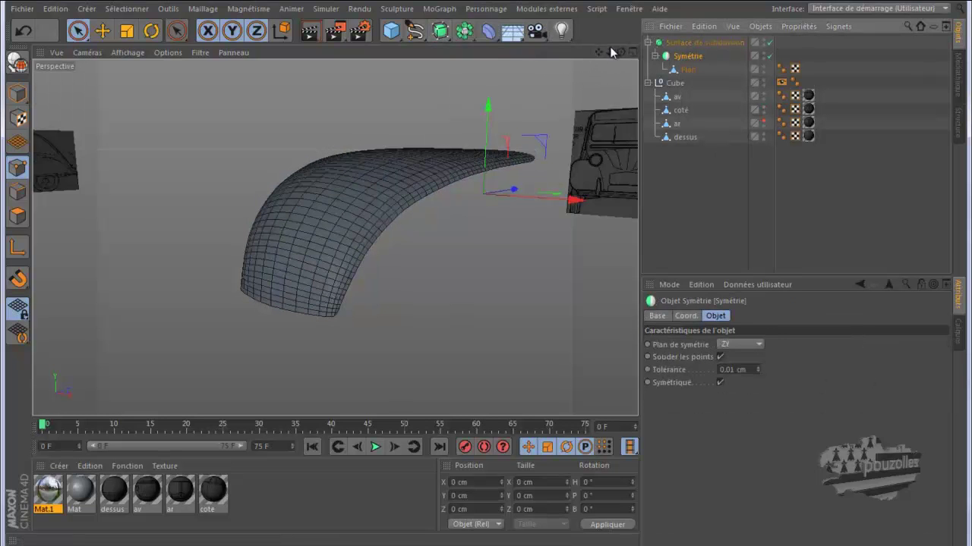
{"action": "left_click_drag", "start_coordinate": [621, 53], "coordinate": [501, 275]}
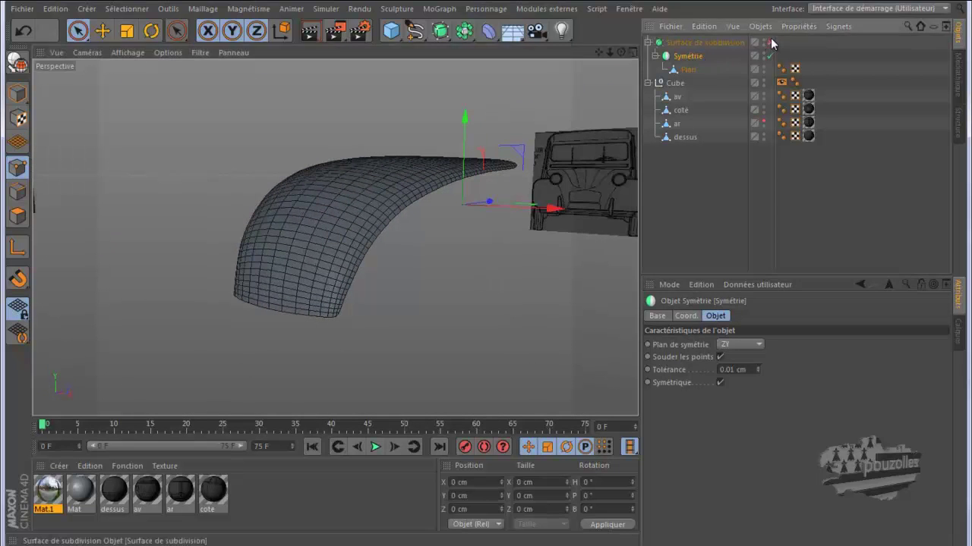
{"action": "left_click", "coordinate": [769, 42]}
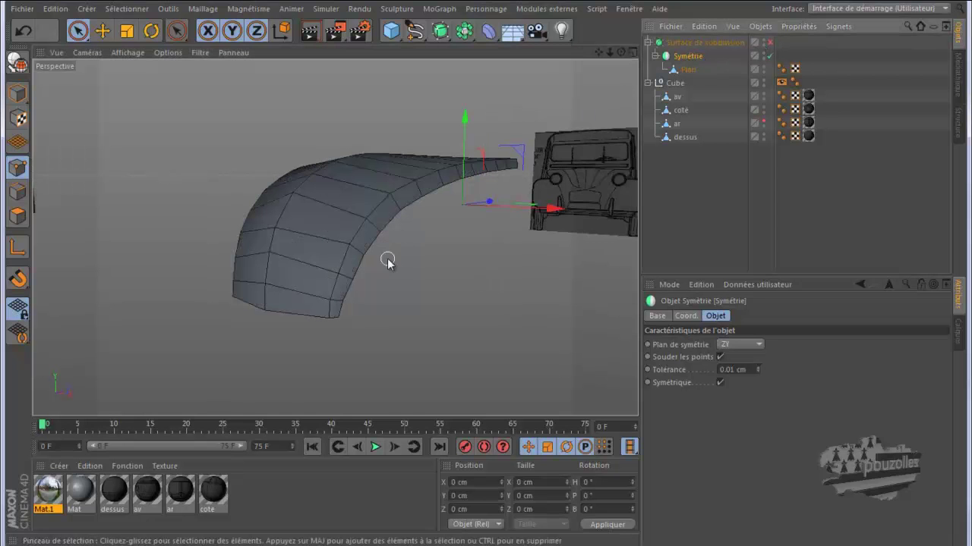
Step: In the front view, loop-cut Plan with the Knife lengthwise, about two-thirds of the way from the centreline to the side edge
{"action": "middle_click", "coordinate": [346, 299]}
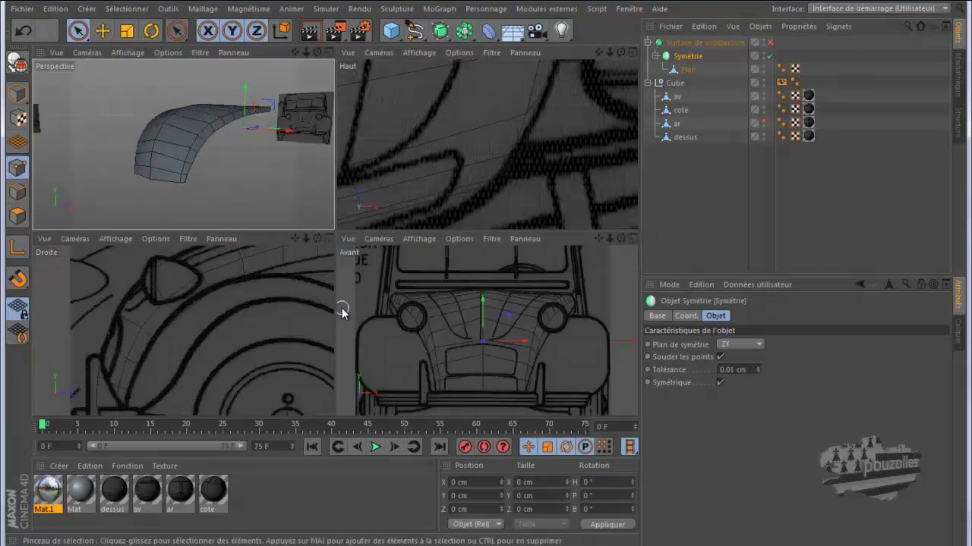
{"action": "middle_click", "coordinate": [443, 322]}
{"action": "key", "text": "k"}
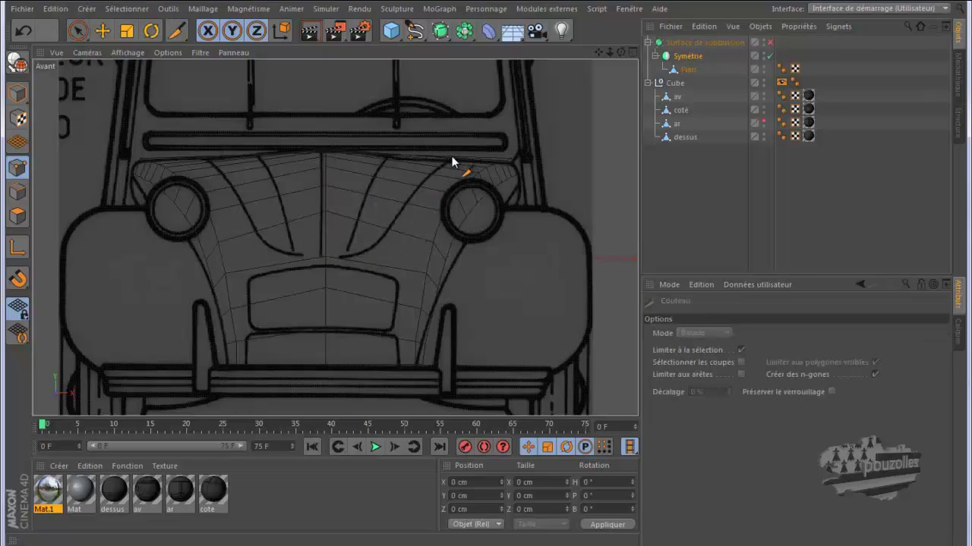
{"action": "left_click", "coordinate": [687, 69]}
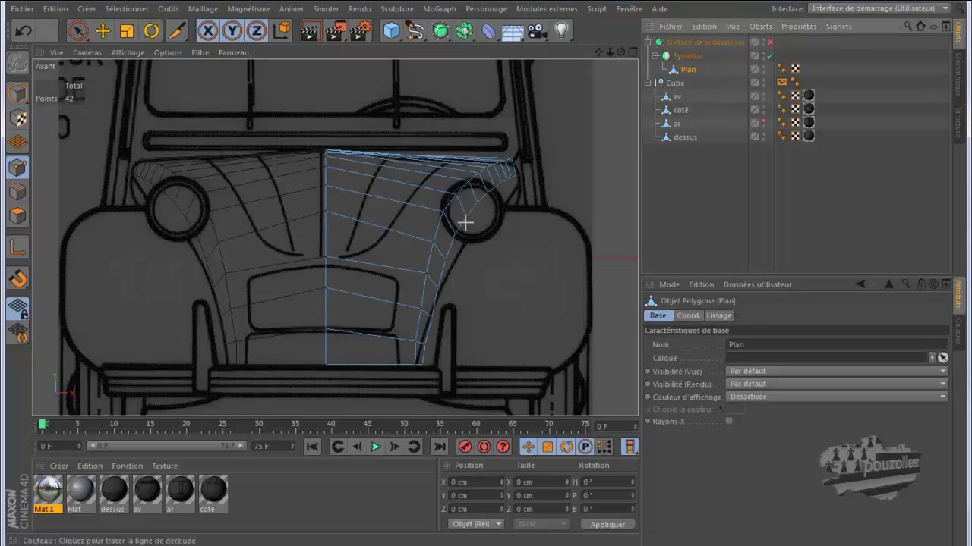
{"action": "left_click", "coordinate": [389, 365]}
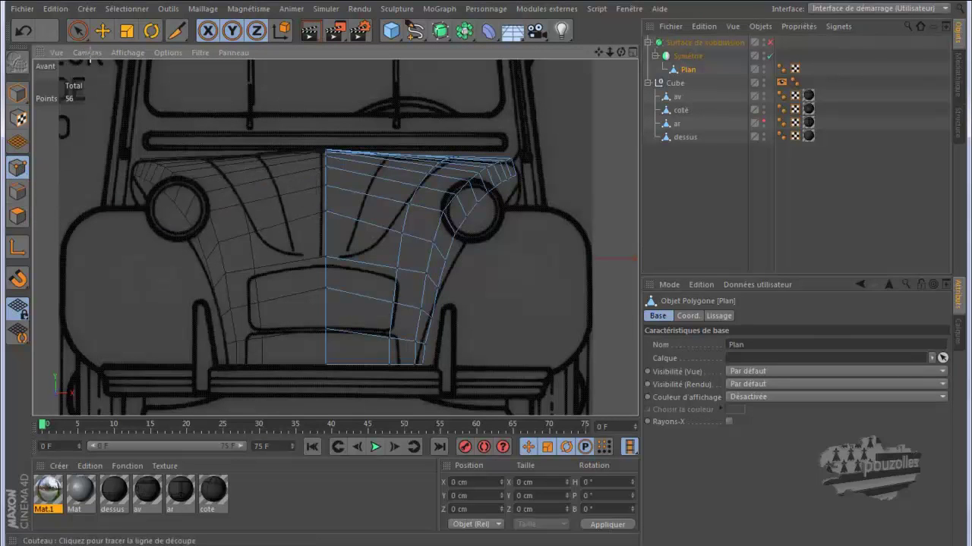
Step: In the side view, raise the new edge loop's point nearest the bonnet's rear tip to about Y 160.7 cm
{"action": "left_click", "coordinate": [104, 30]}
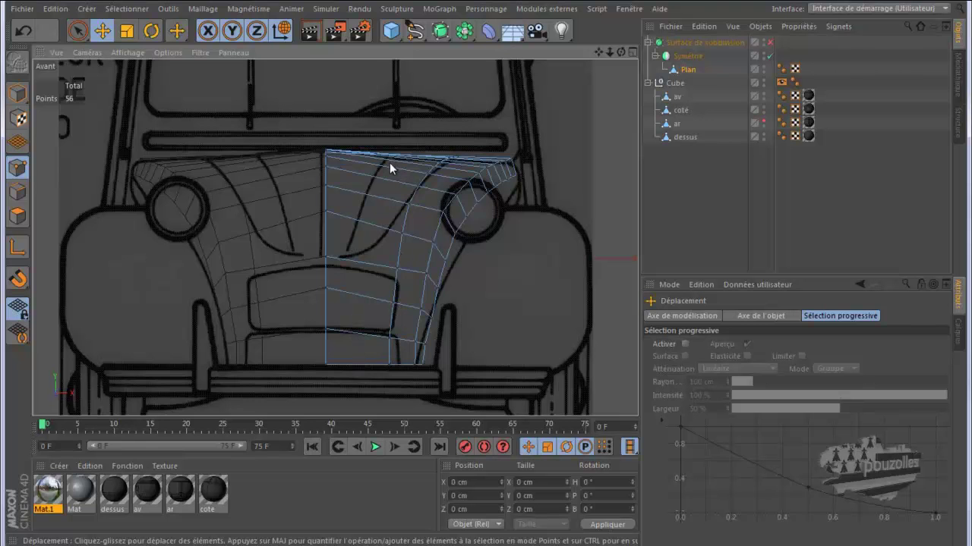
{"action": "middle_click", "coordinate": [274, 216]}
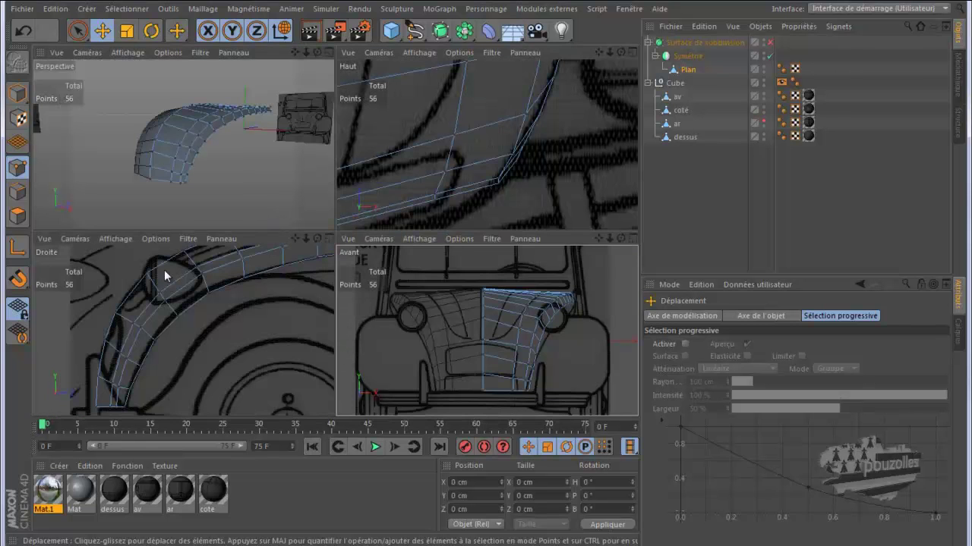
{"action": "middle_click", "coordinate": [165, 275]}
{"action": "scroll", "coordinate": [119, 308], "scroll_direction": "down", "scroll_amount": 2}
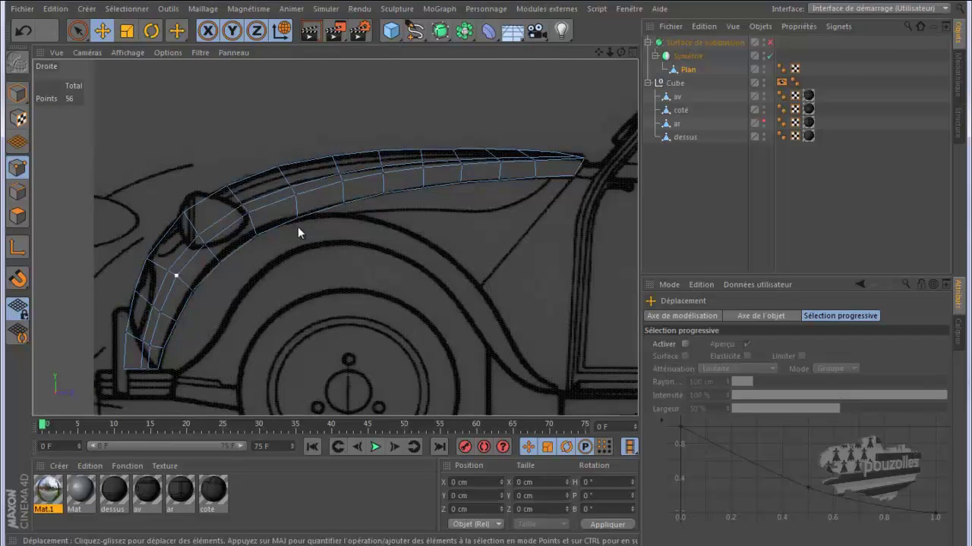
{"action": "scroll", "coordinate": [529, 139], "scroll_direction": "up", "scroll_amount": 4}
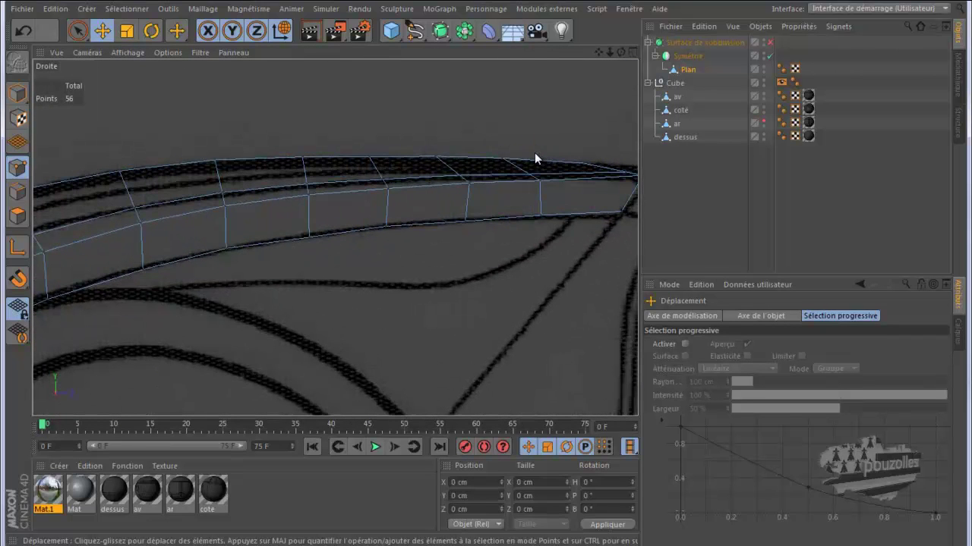
{"action": "left_click", "coordinate": [529, 175]}
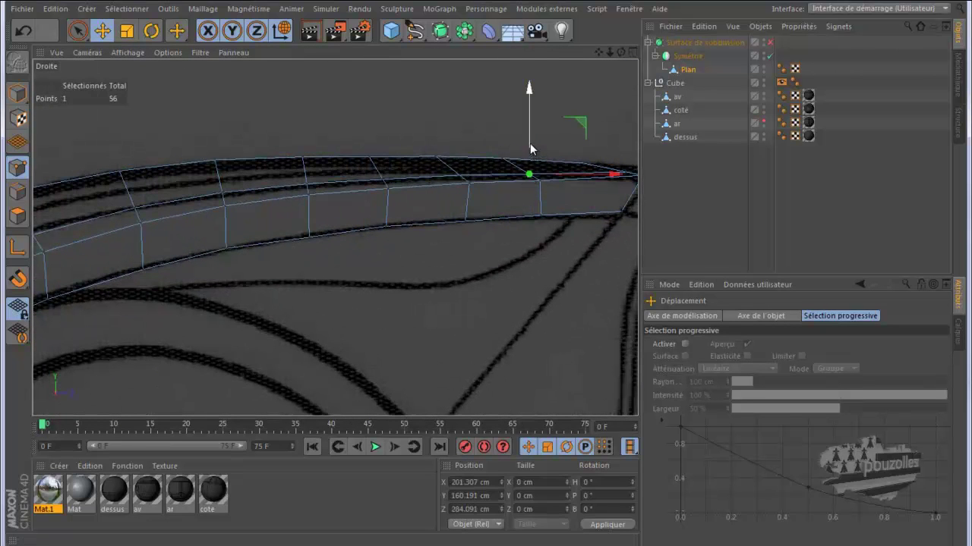
{"action": "left_click_drag", "start_coordinate": [529, 148], "coordinate": [529, 144]}
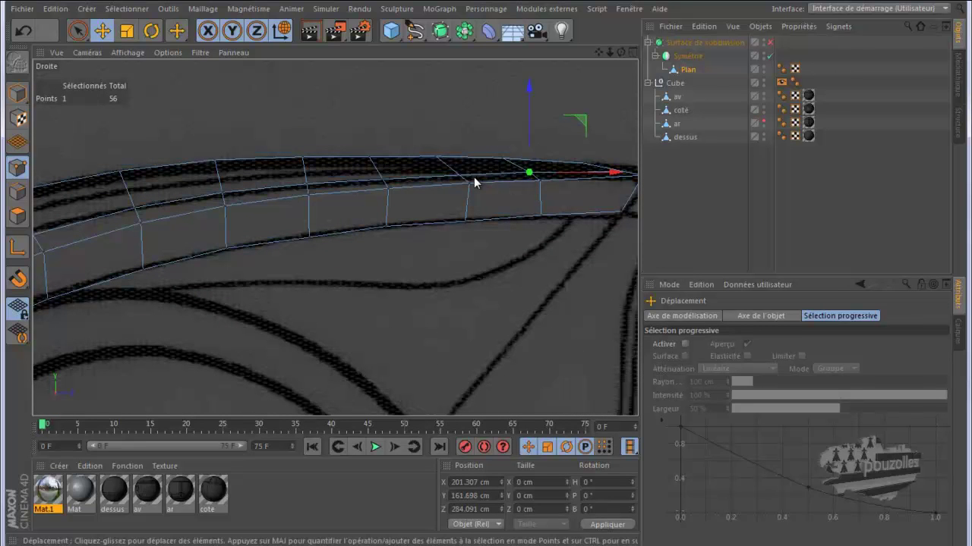
{"action": "left_click", "coordinate": [460, 177]}
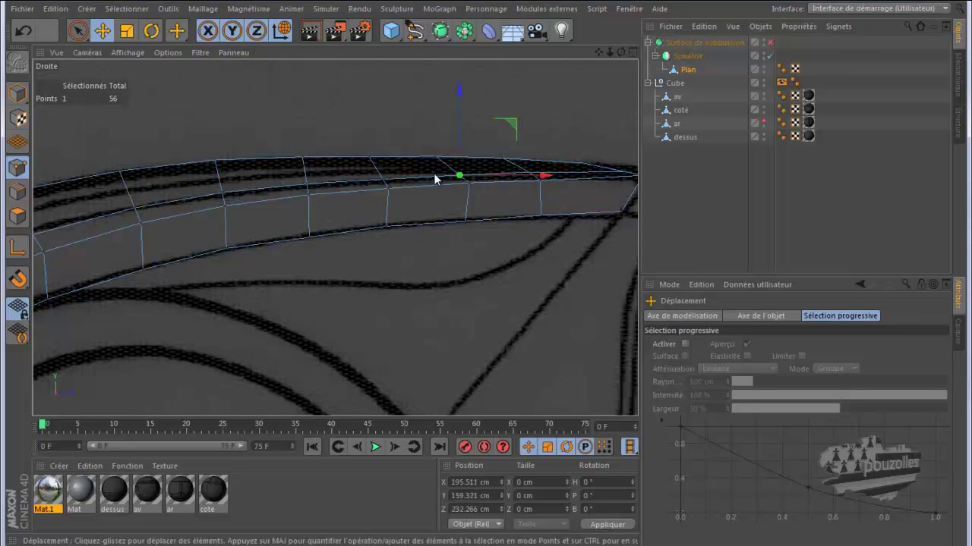
{"action": "left_click", "coordinate": [529, 173]}
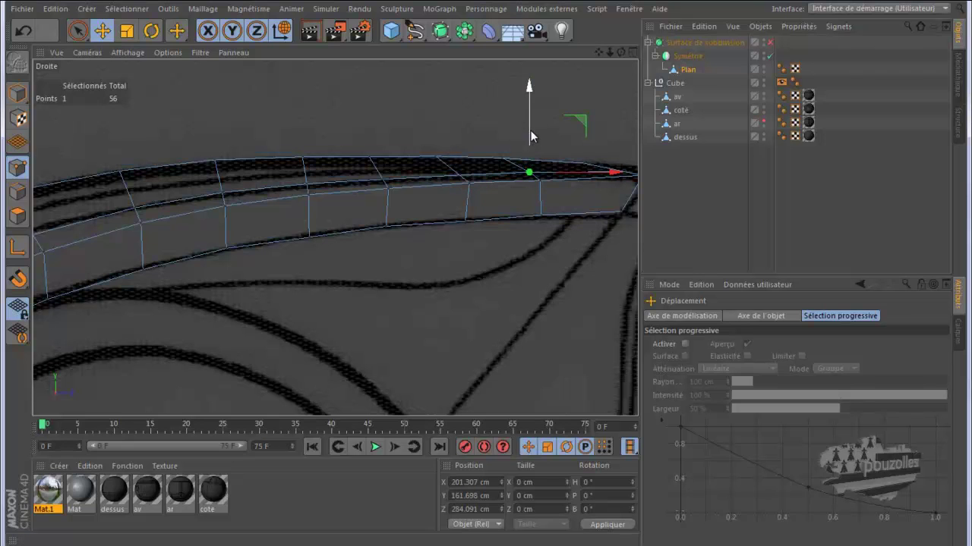
{"action": "left_click_drag", "start_coordinate": [530, 132], "coordinate": [530, 134]}
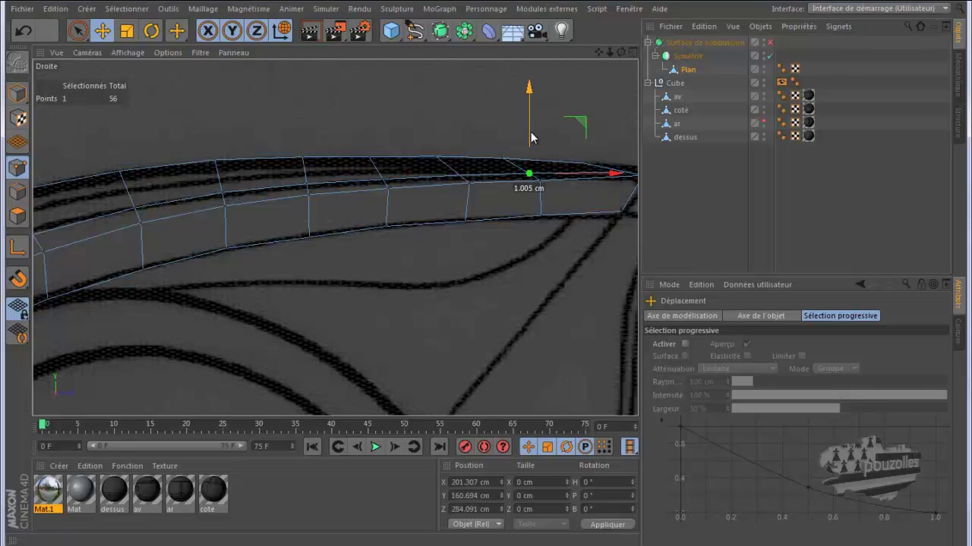
Step: Raise the new loop's two points just behind the headlight to about Y 118 cm and Y 89 cm in the side view
{"action": "scroll", "coordinate": [441, 179], "scroll_direction": "down", "scroll_amount": 2}
{"action": "middle_click_drag", "start_coordinate": [443, 179], "coordinate": [492, 173], "text": "alt"}
{"action": "scroll", "coordinate": [492, 173], "scroll_direction": "down", "scroll_amount": 1}
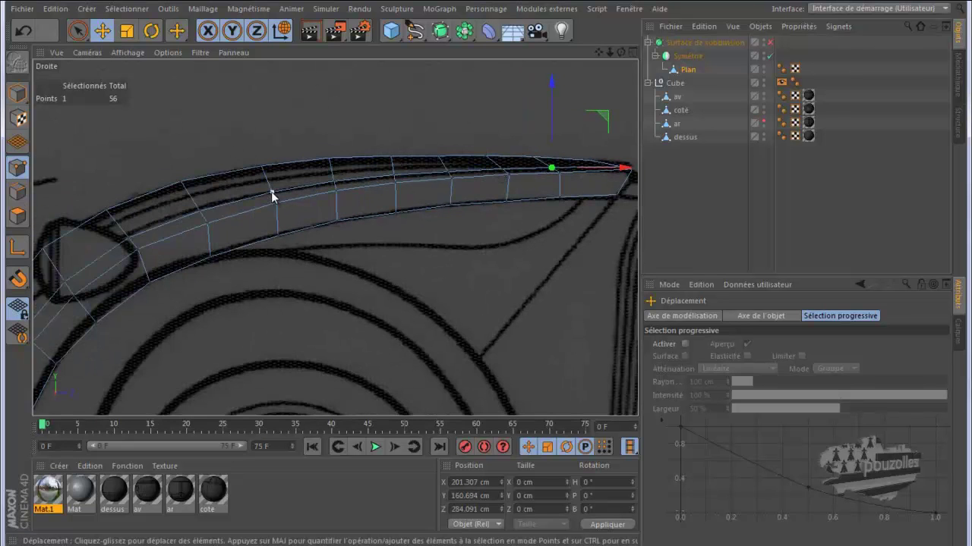
{"action": "left_click", "coordinate": [200, 214]}
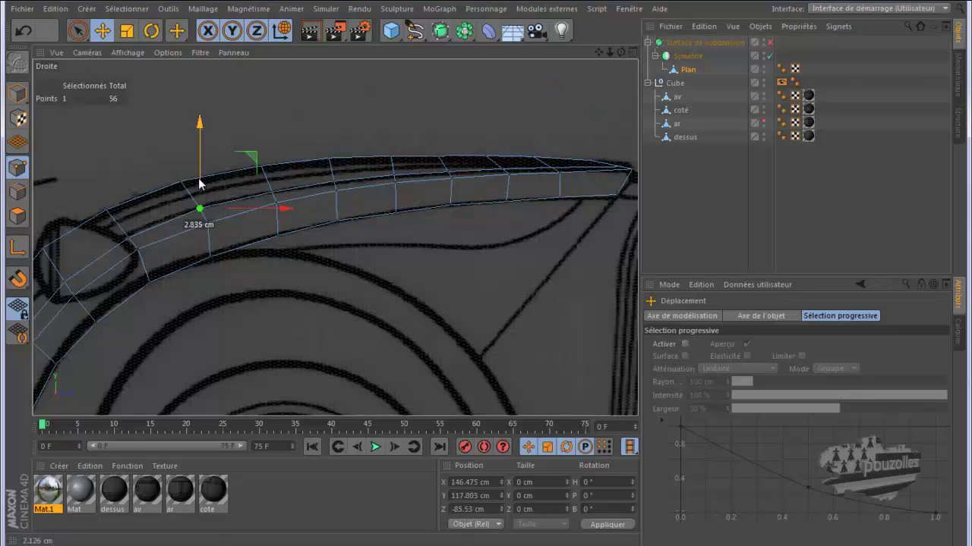
{"action": "left_click", "coordinate": [128, 239]}
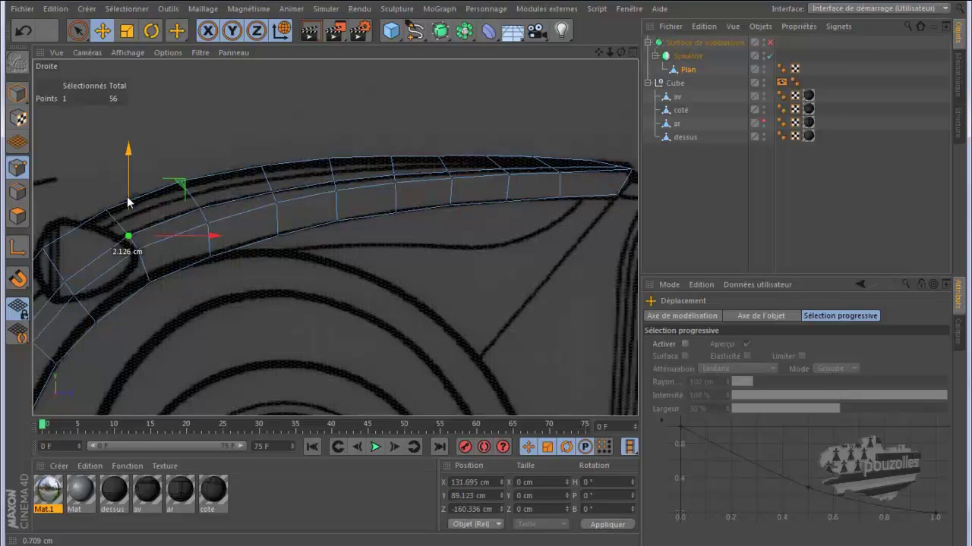
{"action": "left_click_drag", "start_coordinate": [127, 198], "coordinate": [128, 198]}
Step: Move the new loop's three points from the headlight downward forward to about Z -231, -280 and -305 cm
{"action": "left_click_drag", "start_coordinate": [599, 53], "coordinate": [487, 276]}
{"action": "left_click", "coordinate": [209, 239]}
{"action": "left_click_drag", "start_coordinate": [281, 240], "coordinate": [276, 241]}
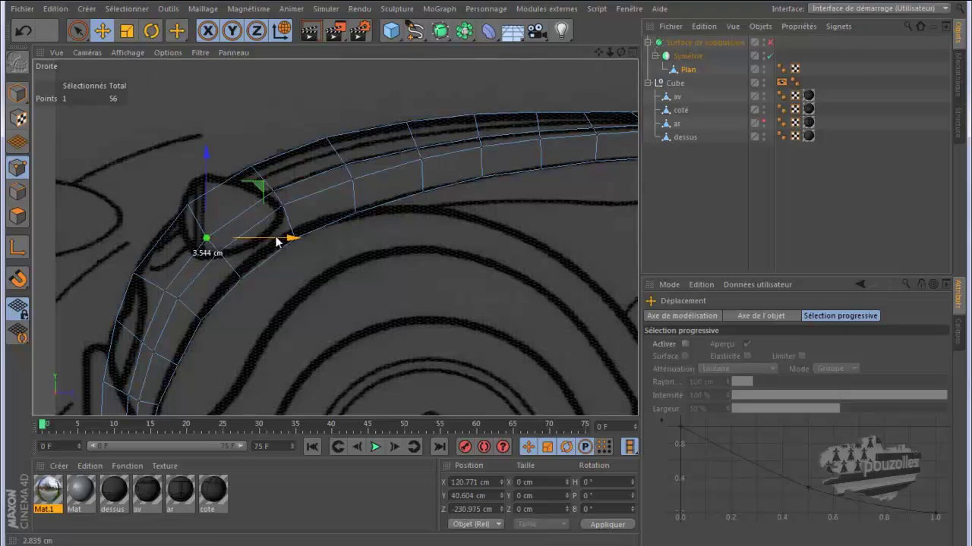
{"action": "left_click", "coordinate": [166, 293]}
{"action": "left_click_drag", "start_coordinate": [217, 290], "coordinate": [212, 296]}
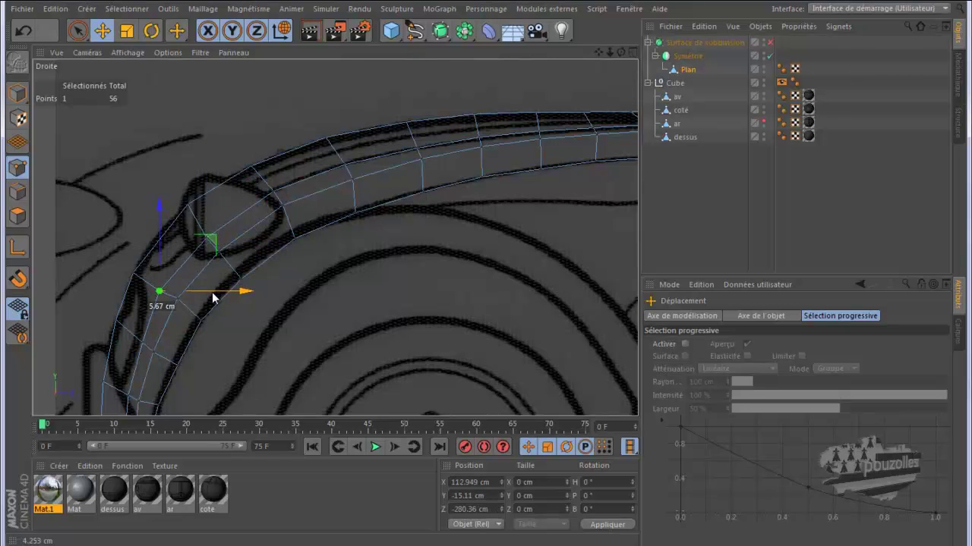
{"action": "left_click", "coordinate": [142, 343]}
{"action": "left_click_drag", "start_coordinate": [210, 341], "coordinate": [205, 342]}
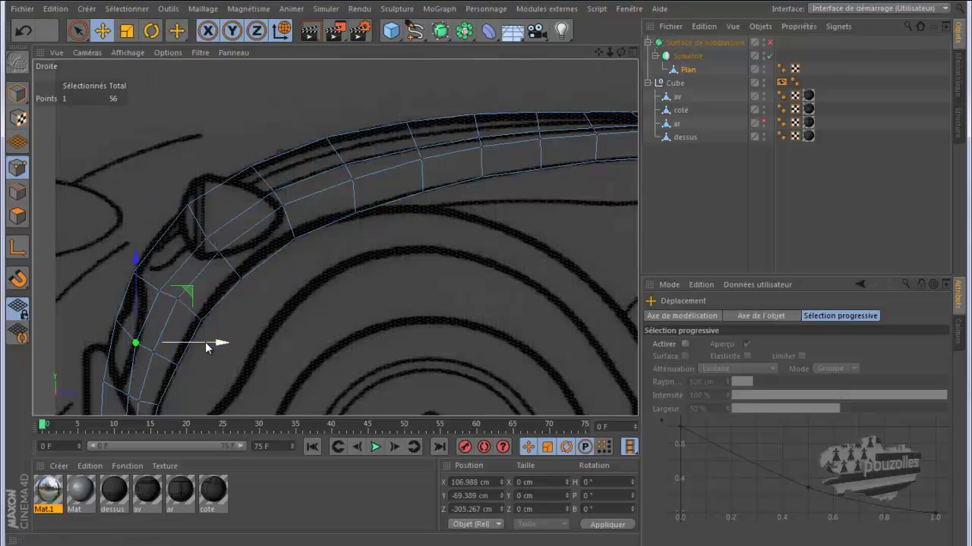
Step: Shift the new loop's lowest points forward in the side view, placing the one just above the bottom edge at about Z -320 cm
{"action": "scroll", "coordinate": [331, 180], "scroll_direction": "down", "scroll_amount": 4}
{"action": "scroll", "coordinate": [197, 352], "scroll_direction": "up", "scroll_amount": 4}
{"action": "left_click", "coordinate": [201, 303]}
{"action": "left_click_drag", "start_coordinate": [262, 300], "coordinate": [256, 302]}
{"action": "left_click", "coordinate": [199, 339]}
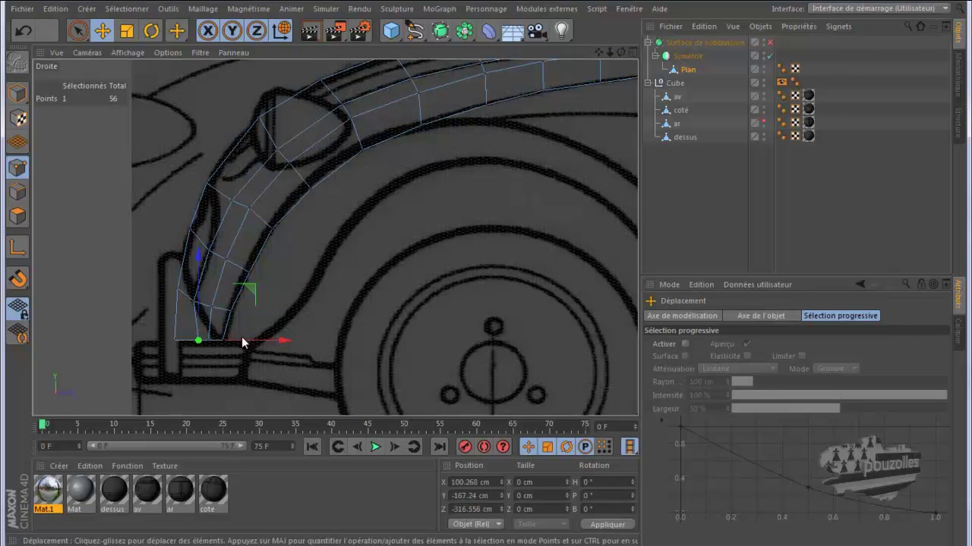
{"action": "left_click_drag", "start_coordinate": [244, 338], "coordinate": [235, 340]}
{"action": "left_click", "coordinate": [196, 303]}
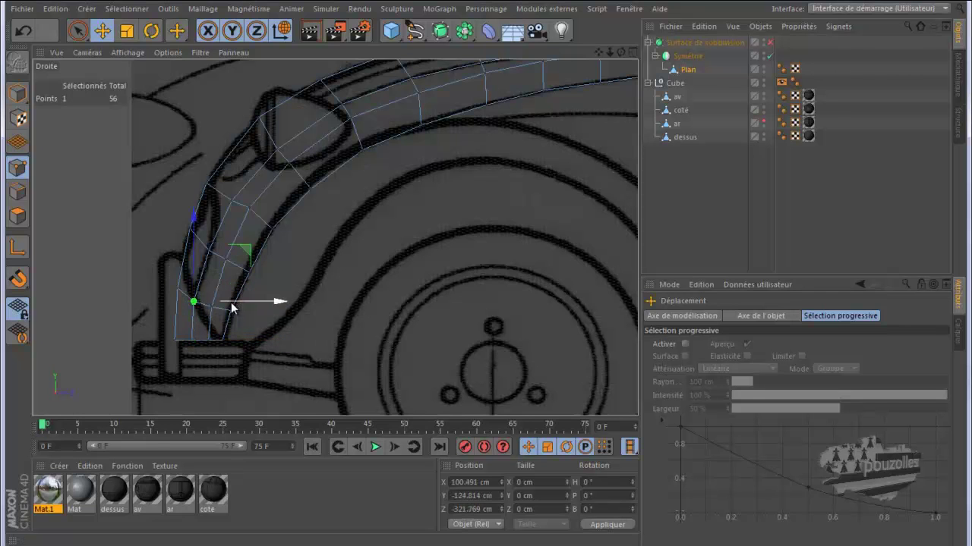
{"action": "left_click_drag", "start_coordinate": [241, 299], "coordinate": [243, 299]}
Step: In the top view, select the new loop's two lowest points and move them forward about 9 cm to about Z -331 cm
{"action": "middle_click", "coordinate": [189, 301]}
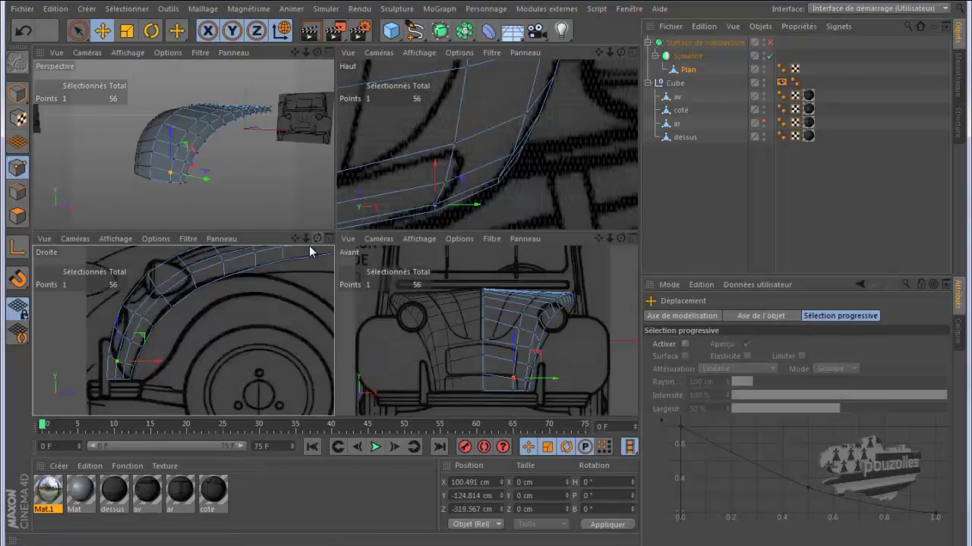
{"action": "middle_click", "coordinate": [452, 211]}
{"action": "scroll", "coordinate": [487, 178], "scroll_direction": "down", "scroll_amount": 2}
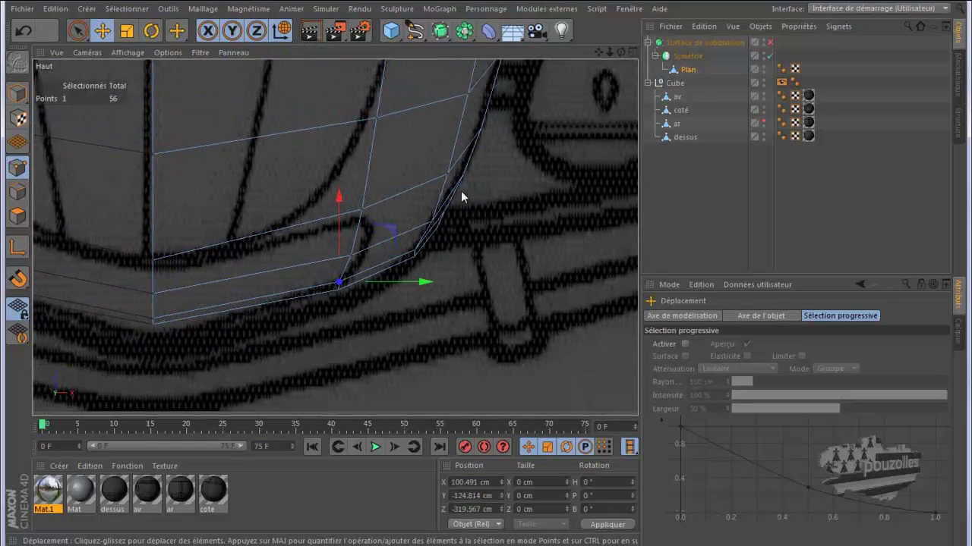
{"action": "scroll", "coordinate": [397, 250], "scroll_direction": "down", "scroll_amount": 3}
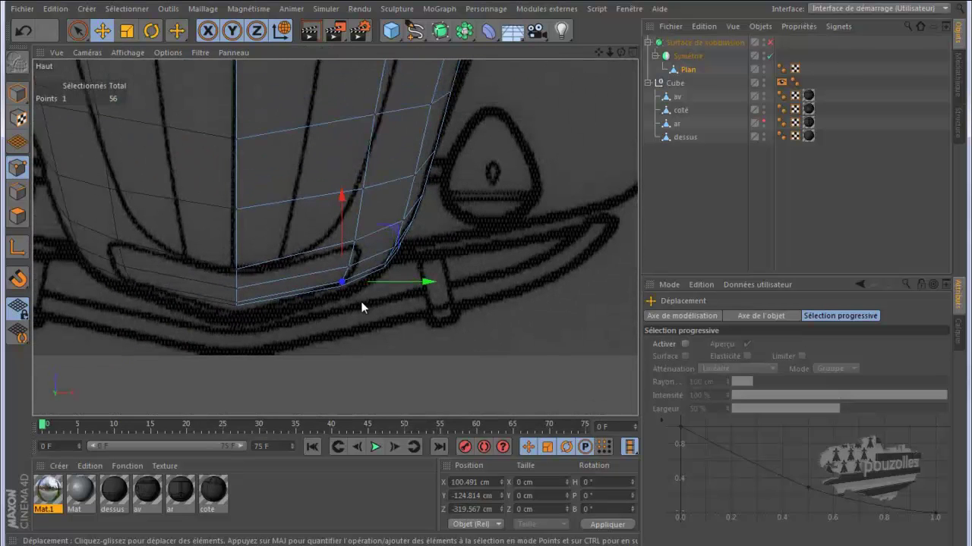
{"action": "scroll", "coordinate": [353, 293], "scroll_direction": "up", "scroll_amount": 2}
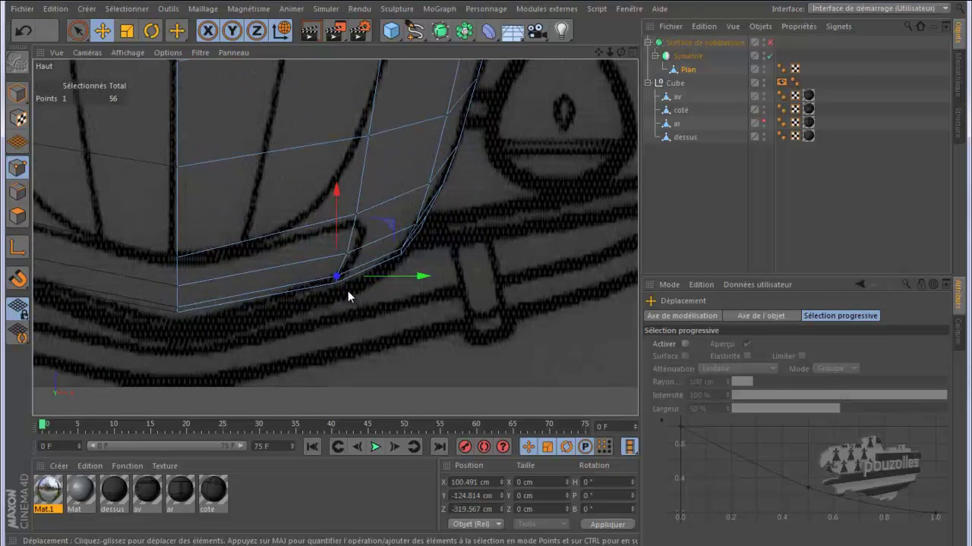
{"action": "left_click", "coordinate": [79, 32]}
{"action": "left_click", "coordinate": [136, 50]}
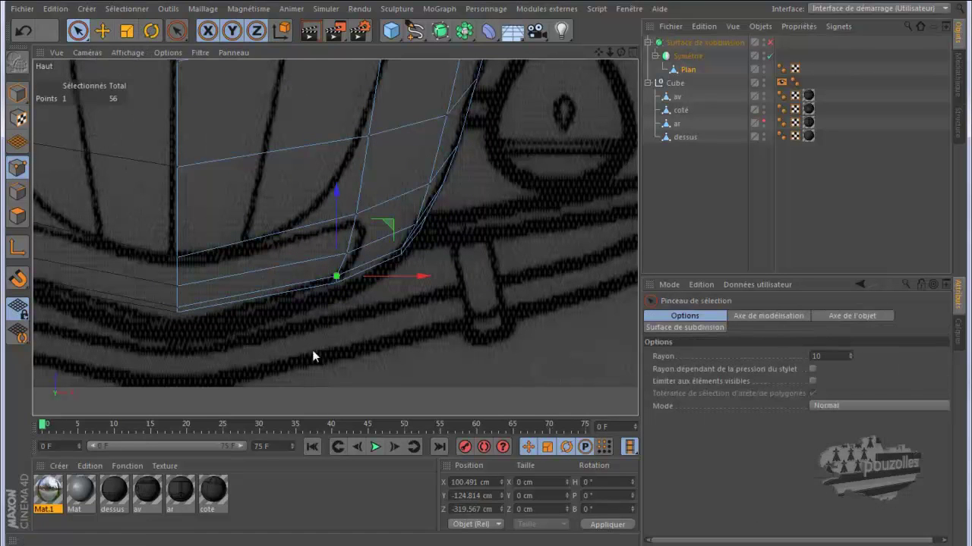
{"action": "left_click", "coordinate": [340, 276]}
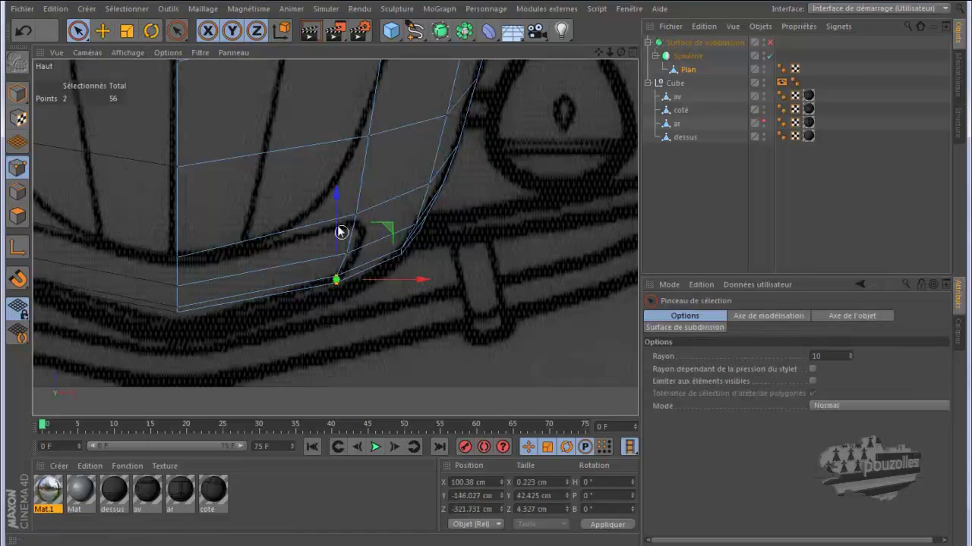
{"action": "left_click_drag", "start_coordinate": [339, 233], "coordinate": [338, 242]}
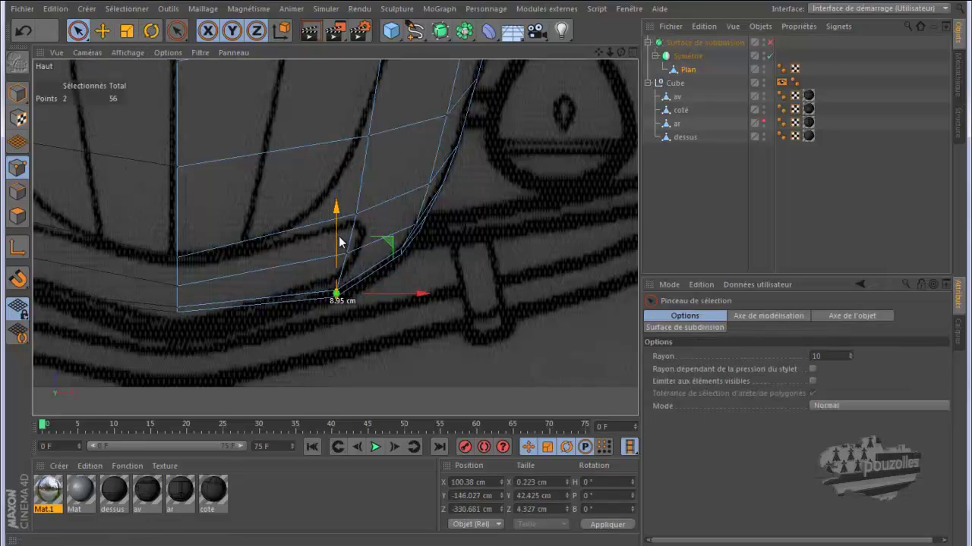
Step: Move the two lowest centreline points forward to about Z -351 cm and the centreline point above them to about Z -328.5 cm
{"action": "left_click", "coordinate": [176, 311]}
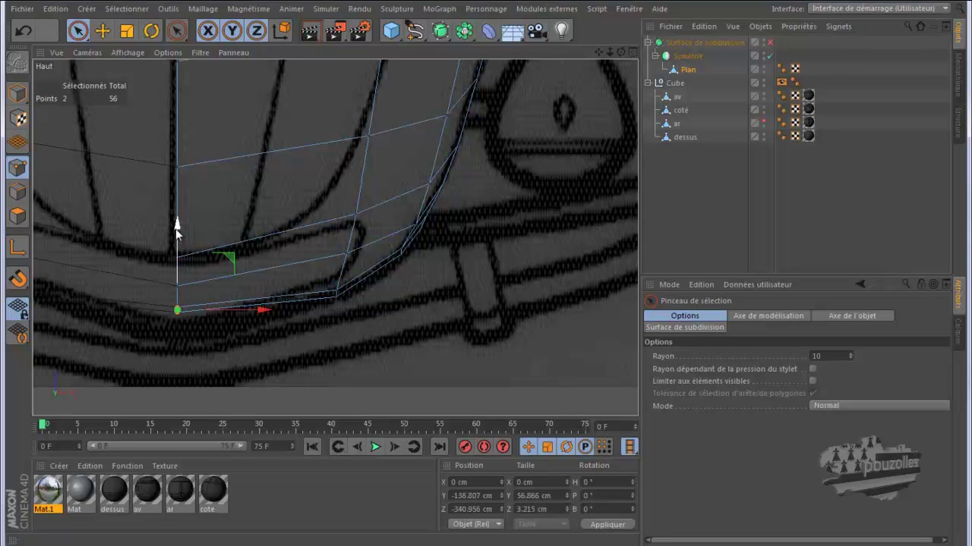
{"action": "left_click_drag", "start_coordinate": [177, 235], "coordinate": [178, 250]}
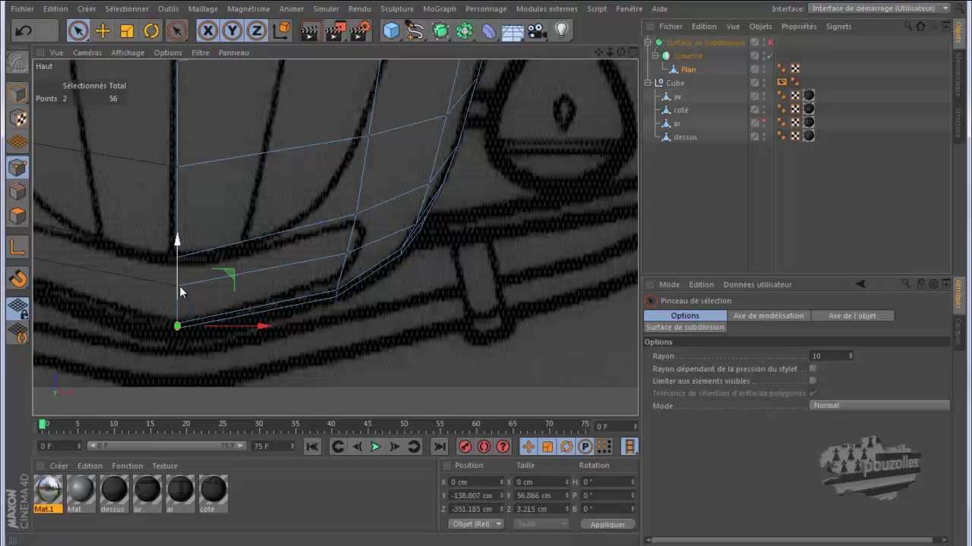
{"action": "left_click", "coordinate": [184, 280]}
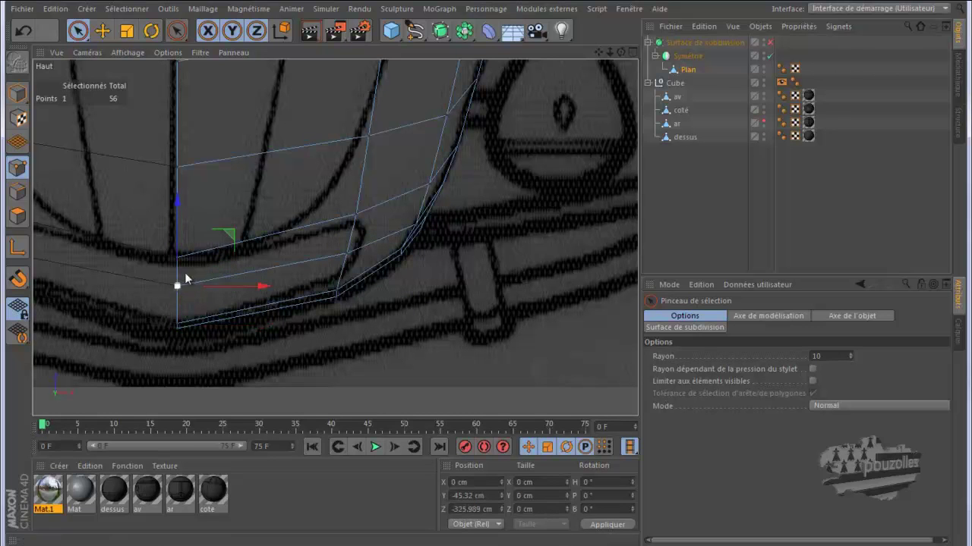
{"action": "left_click_drag", "start_coordinate": [178, 245], "coordinate": [178, 247]}
Step: Check the bonnet in perspective, then loop-cut it lengthwise in the front view, midway between the centreline and the nearest edge loop
{"action": "key", "text": "F5"}
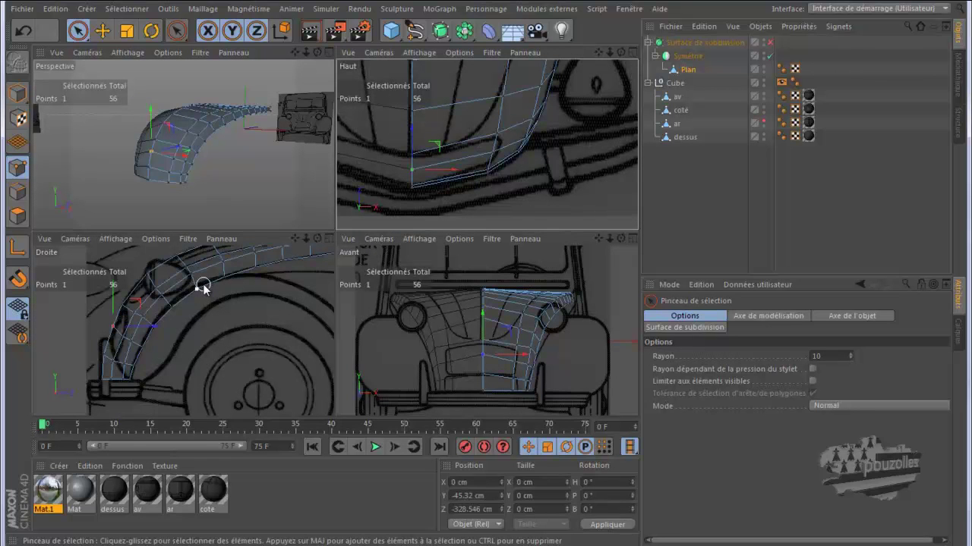
{"action": "key", "text": "F1"}
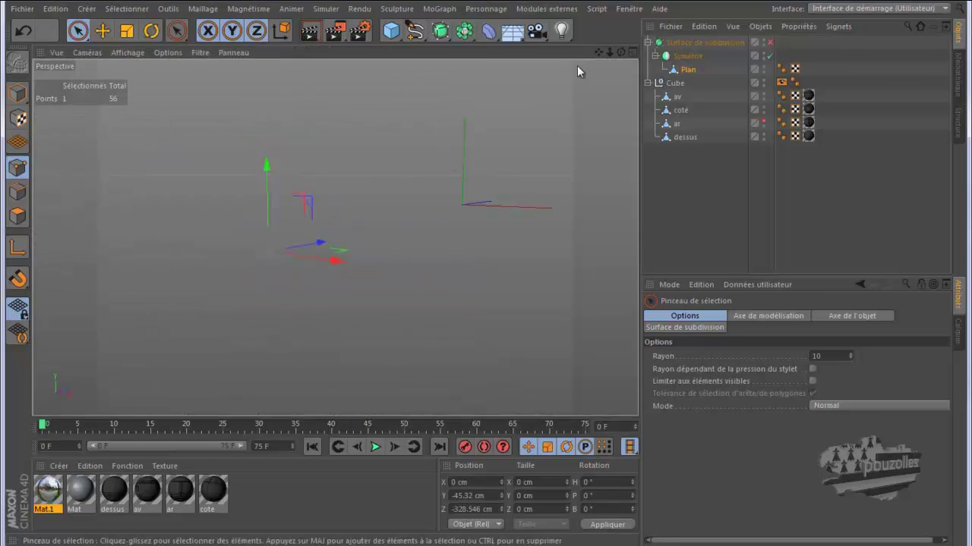
{"action": "left_click_drag", "start_coordinate": [622, 49], "coordinate": [490, 277]}
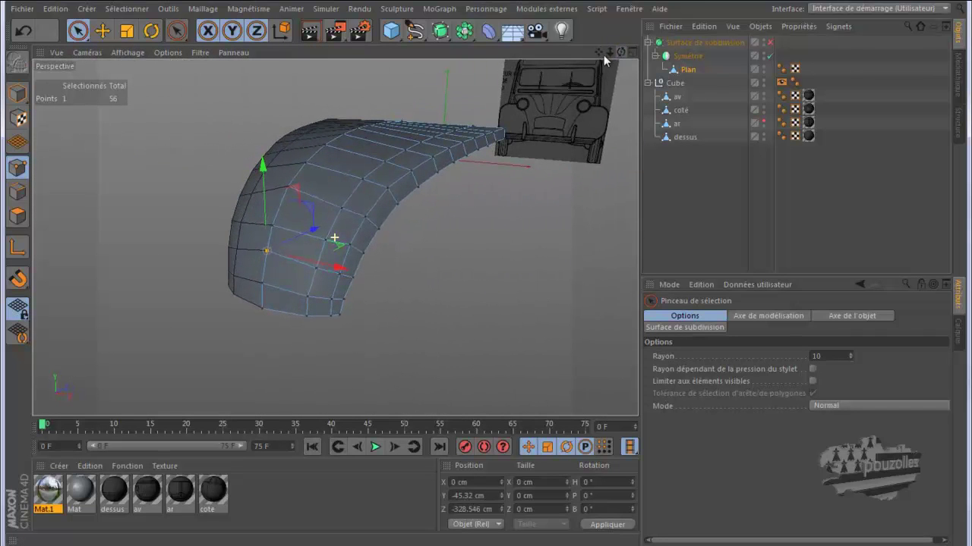
{"action": "key", "text": "k"}
{"action": "middle_click", "coordinate": [446, 295]}
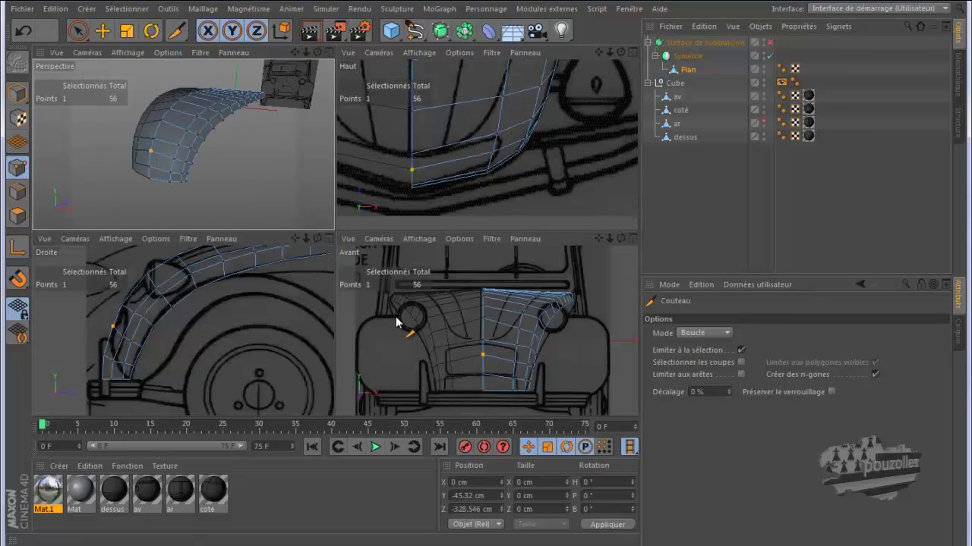
{"action": "middle_click", "coordinate": [499, 380]}
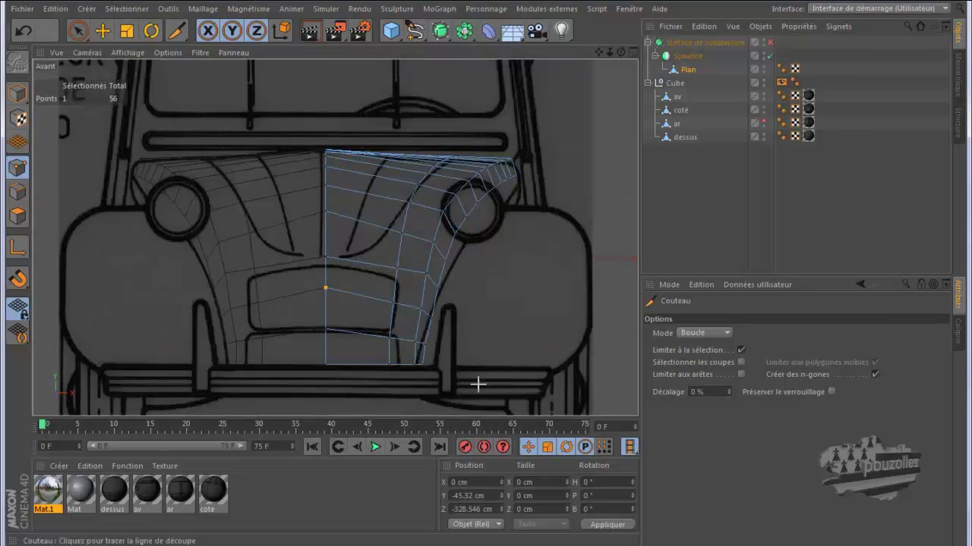
{"action": "left_click", "coordinate": [357, 367]}
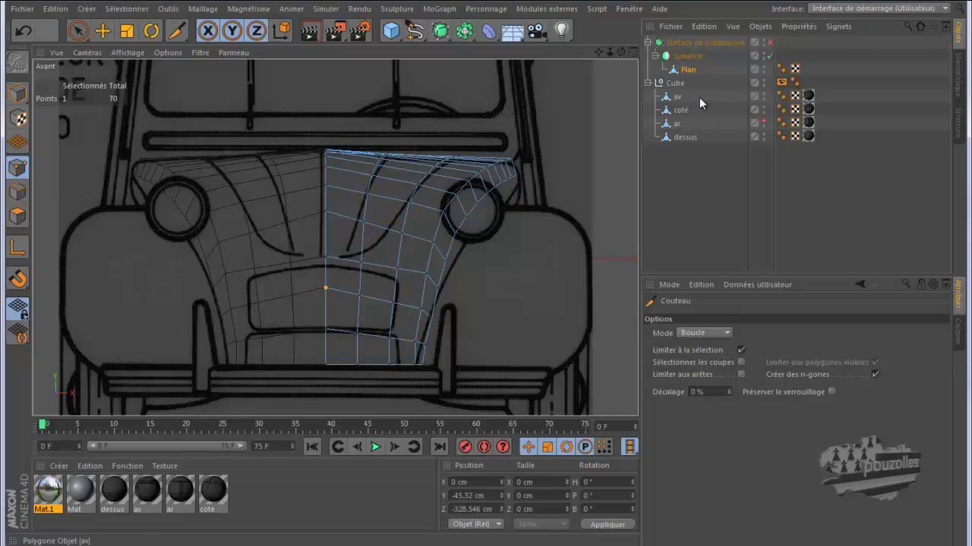
Step: Move the front blueprint plane sideways to about X 5.3 cm so its centreline matches the bonnet's centreline
{"action": "left_click", "coordinate": [677, 97]}
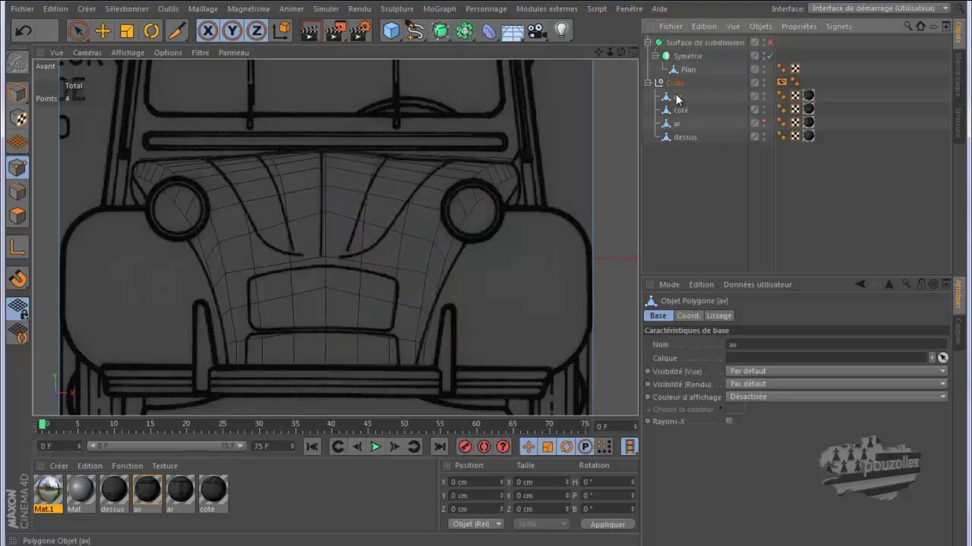
{"action": "left_click", "coordinate": [18, 92]}
{"action": "left_click", "coordinate": [103, 30]}
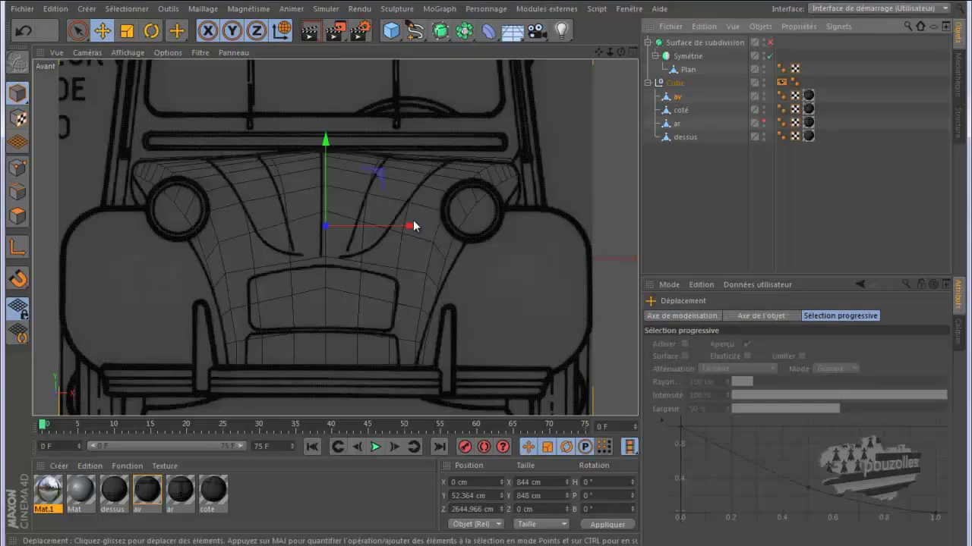
{"action": "left_click_drag", "start_coordinate": [414, 224], "coordinate": [417, 227]}
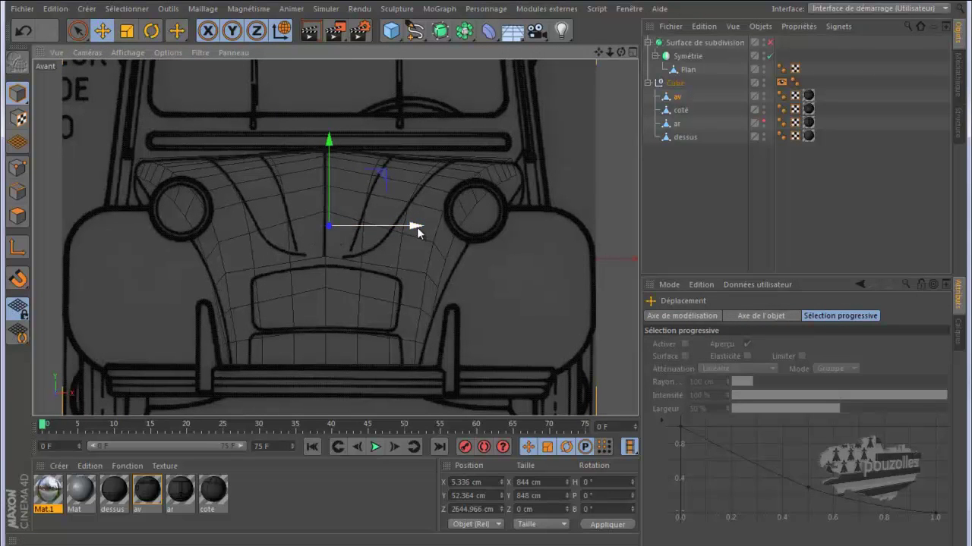
{"action": "left_click", "coordinate": [467, 213]}
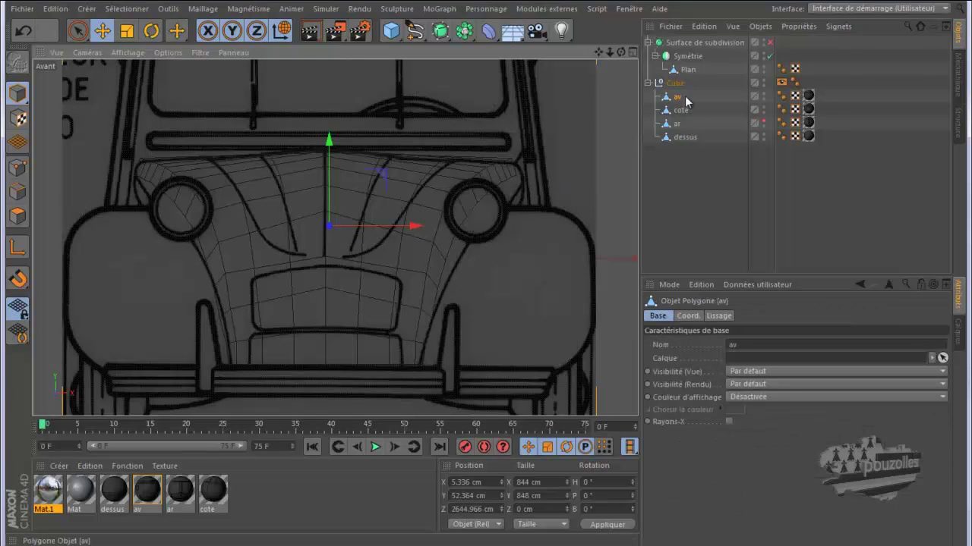
Step: Reselect the bonnet mesh in point mode and compare its side-edge points near the headlight in the front and side views
{"action": "left_click", "coordinate": [684, 69]}
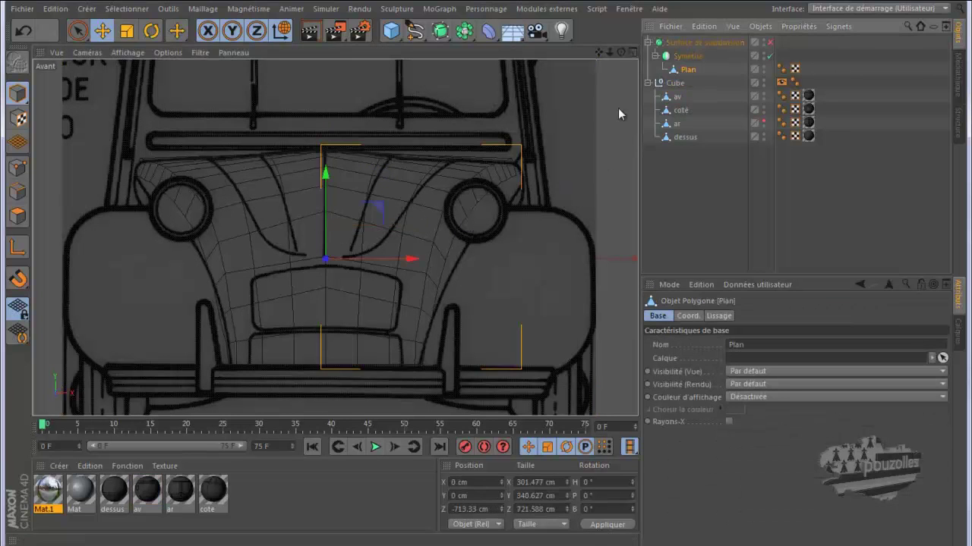
{"action": "left_click", "coordinate": [17, 167]}
{"action": "left_click", "coordinate": [466, 217]}
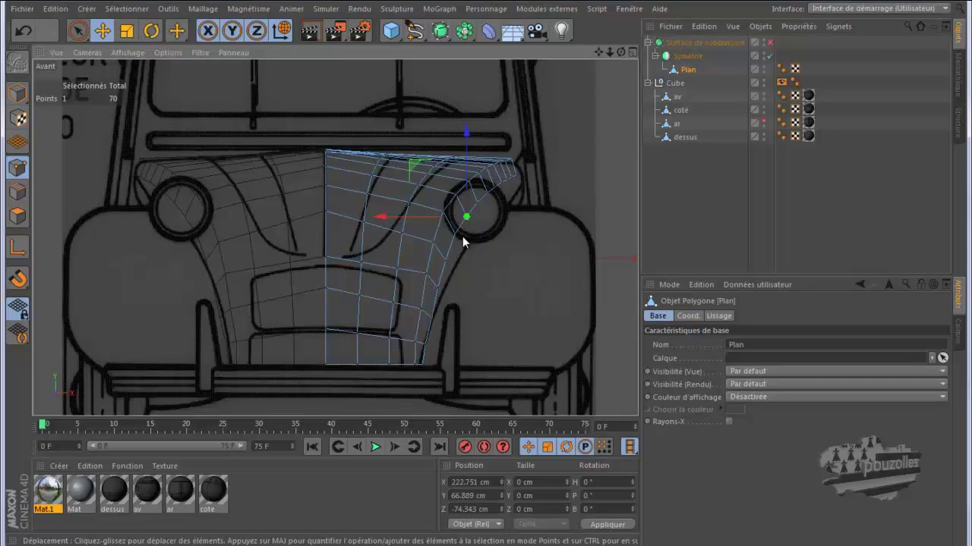
{"action": "middle_click", "coordinate": [395, 272]}
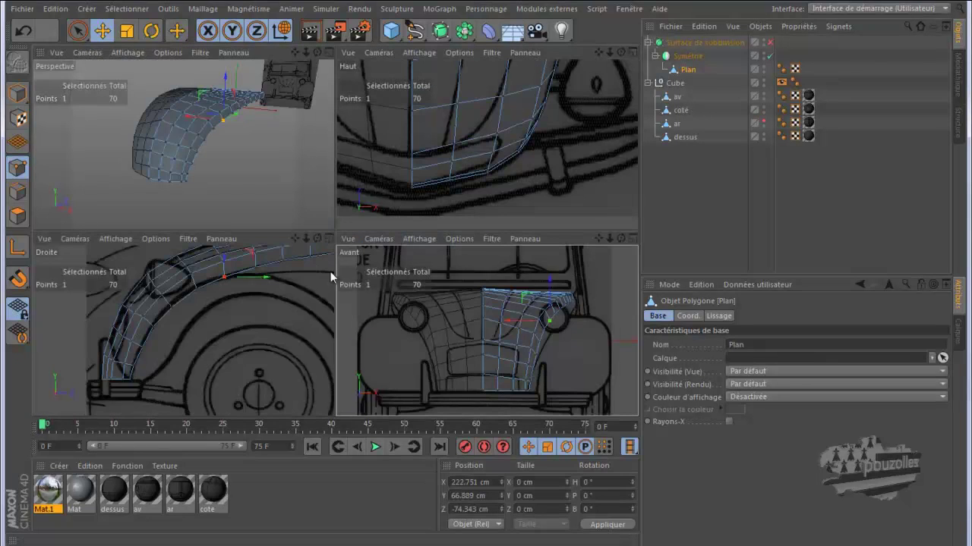
{"action": "middle_click", "coordinate": [227, 311]}
{"action": "scroll", "coordinate": [170, 317], "scroll_direction": "down", "scroll_amount": 4}
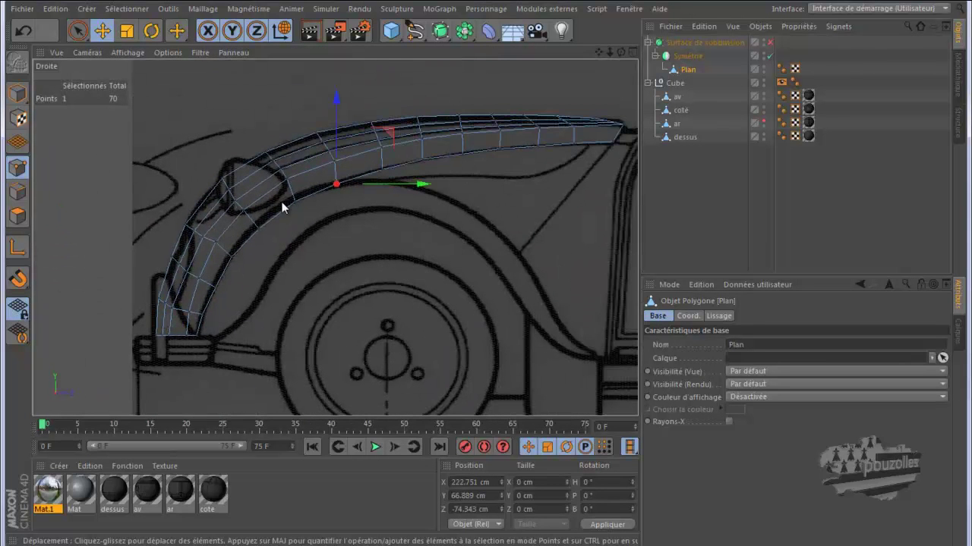
{"action": "left_click", "coordinate": [382, 169]}
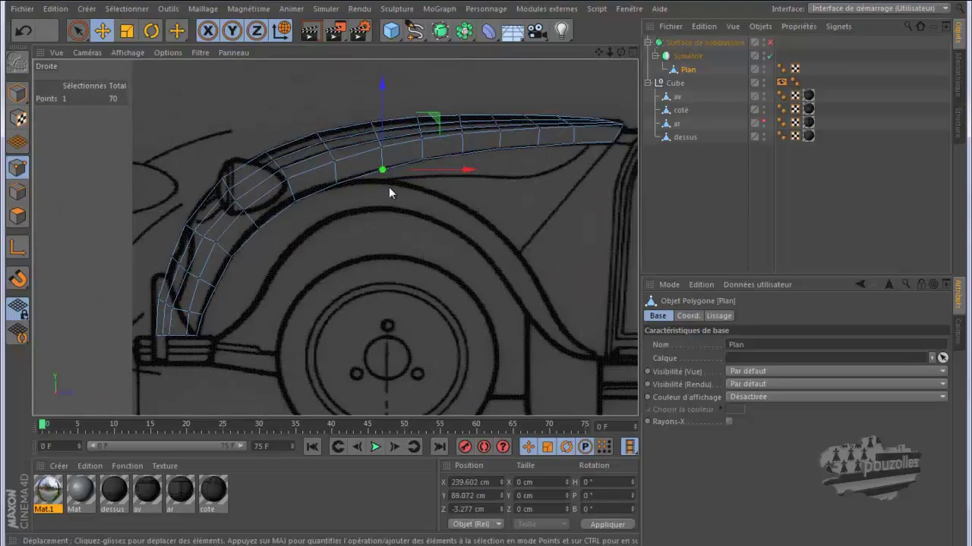
{"action": "middle_click", "coordinate": [321, 233]}
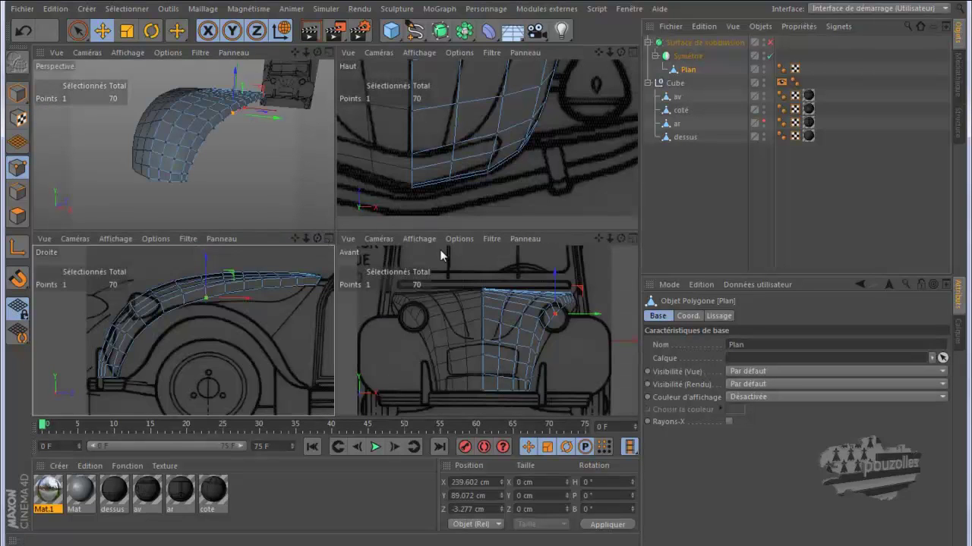
{"action": "middle_click", "coordinate": [531, 325]}
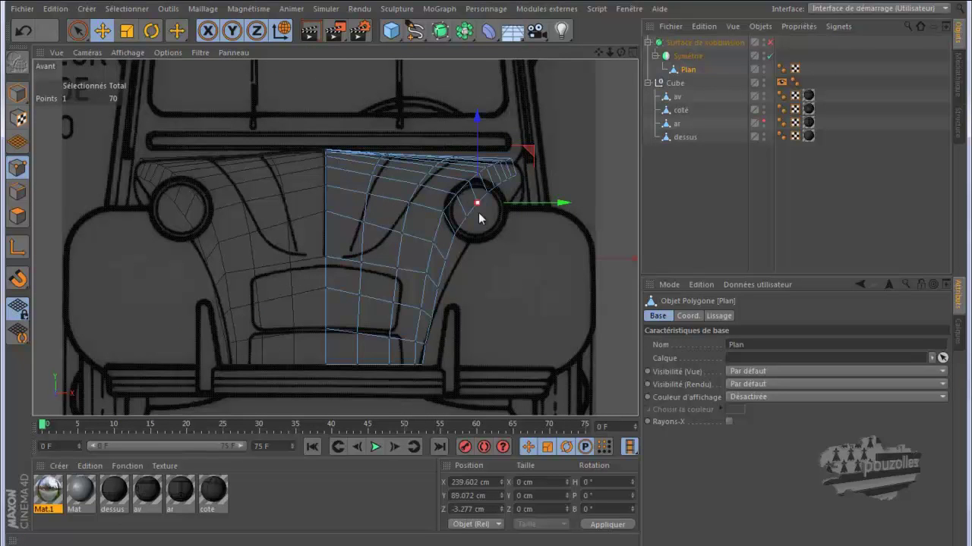
Step: Compare the bonnet's side edge against the full side blueprint and the front blueprint
{"action": "middle_click", "coordinate": [292, 306]}
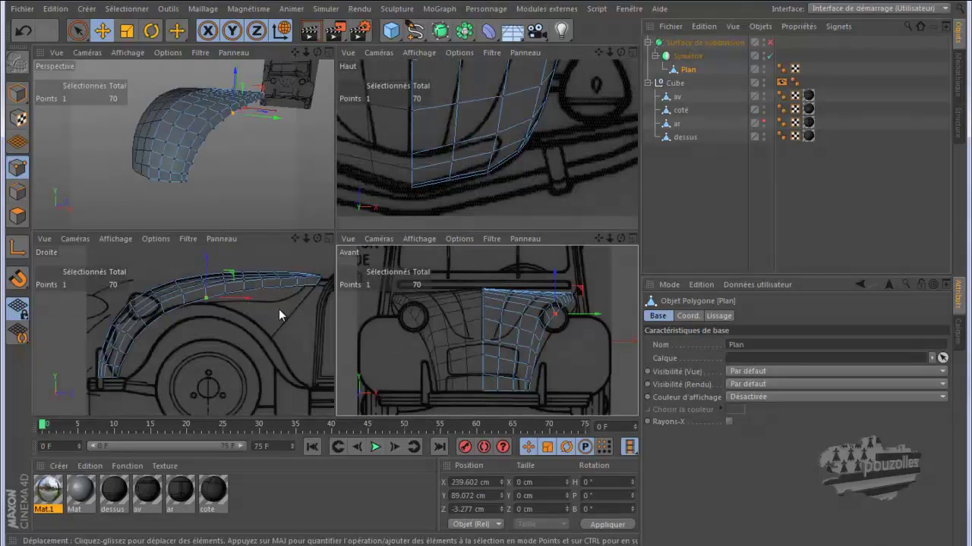
{"action": "middle_click", "coordinate": [279, 310]}
{"action": "scroll", "coordinate": [91, 287], "scroll_direction": "down", "scroll_amount": 2}
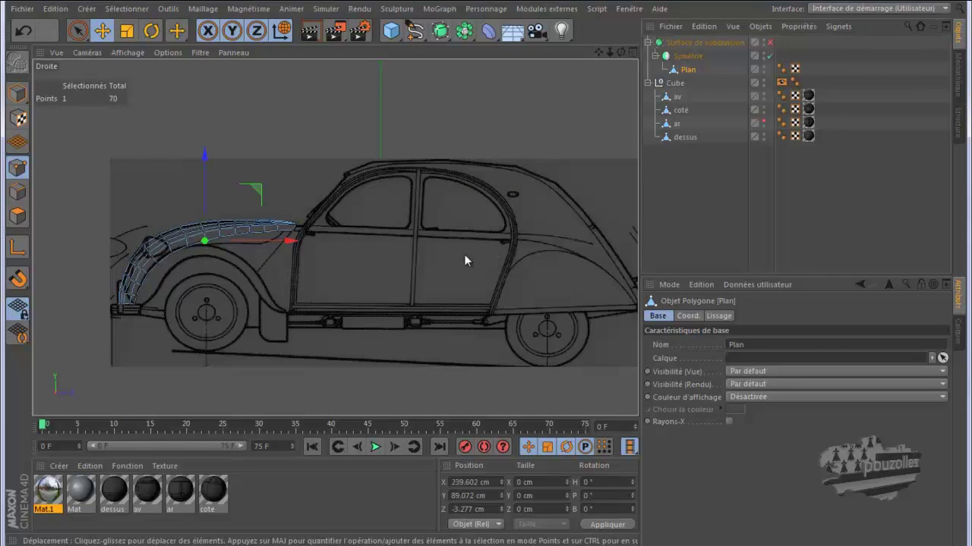
{"action": "middle_click", "coordinate": [353, 276]}
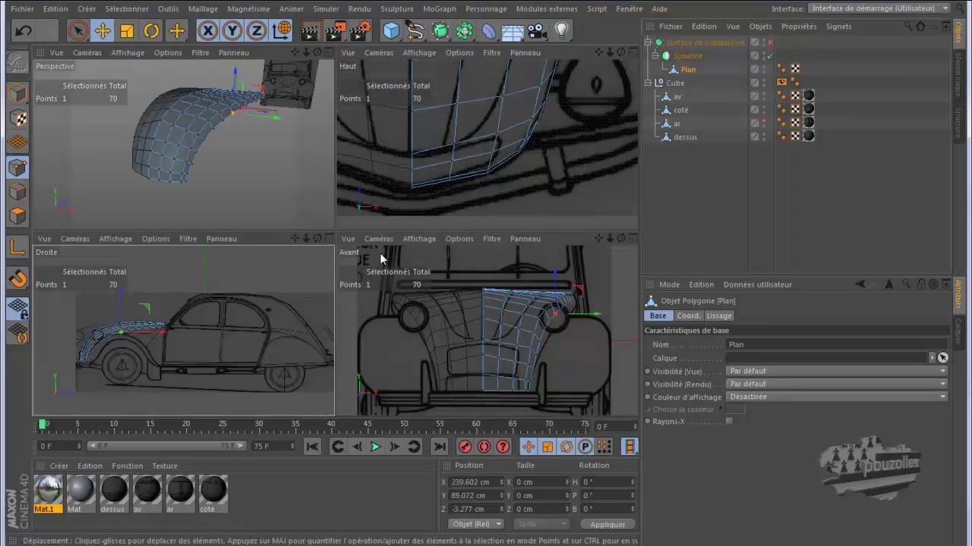
{"action": "middle_click", "coordinate": [470, 306]}
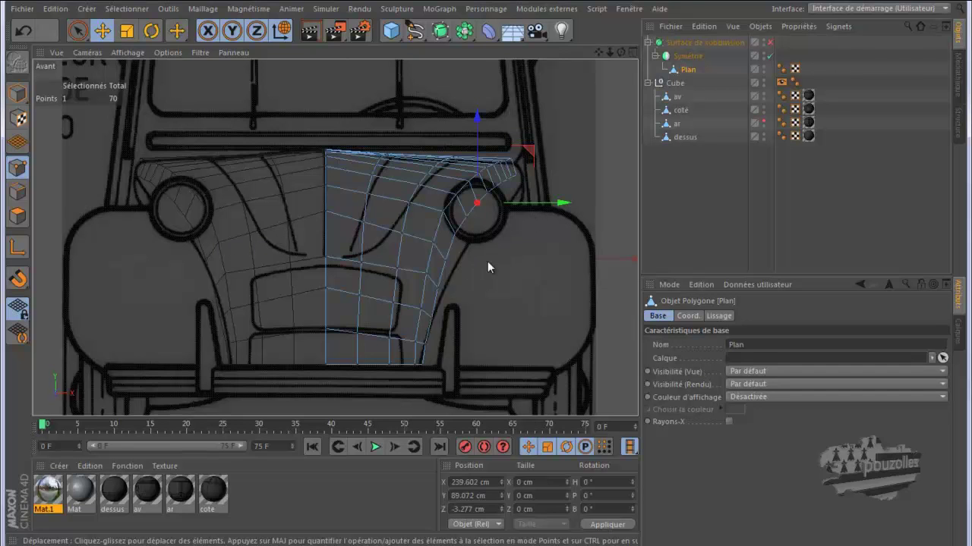
{"action": "middle_click", "coordinate": [287, 275]}
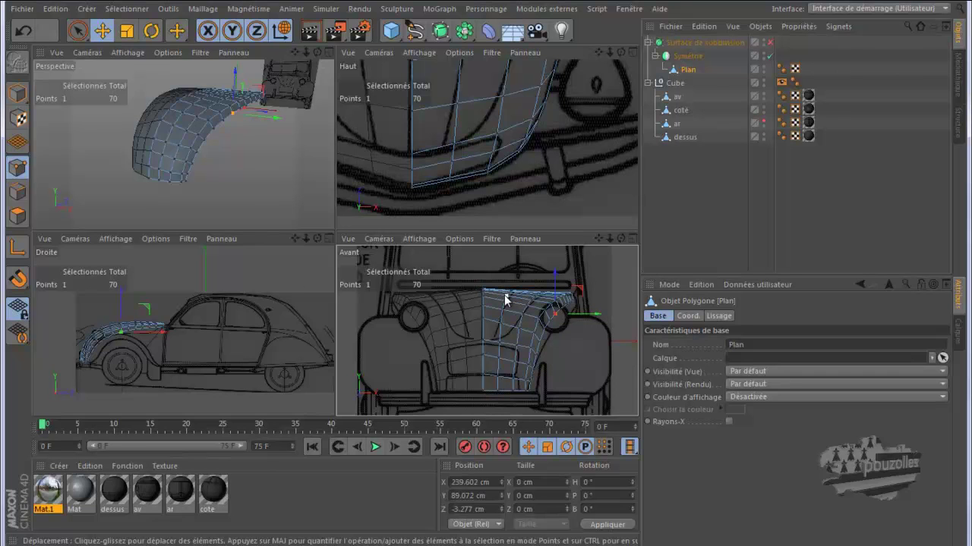
{"action": "middle_click", "coordinate": [276, 363]}
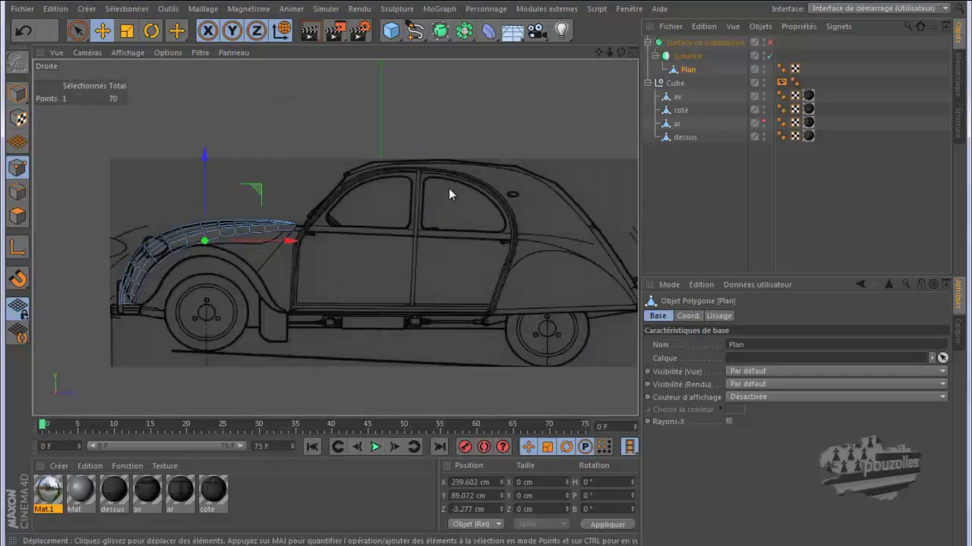
{"action": "middle_click", "coordinate": [255, 227]}
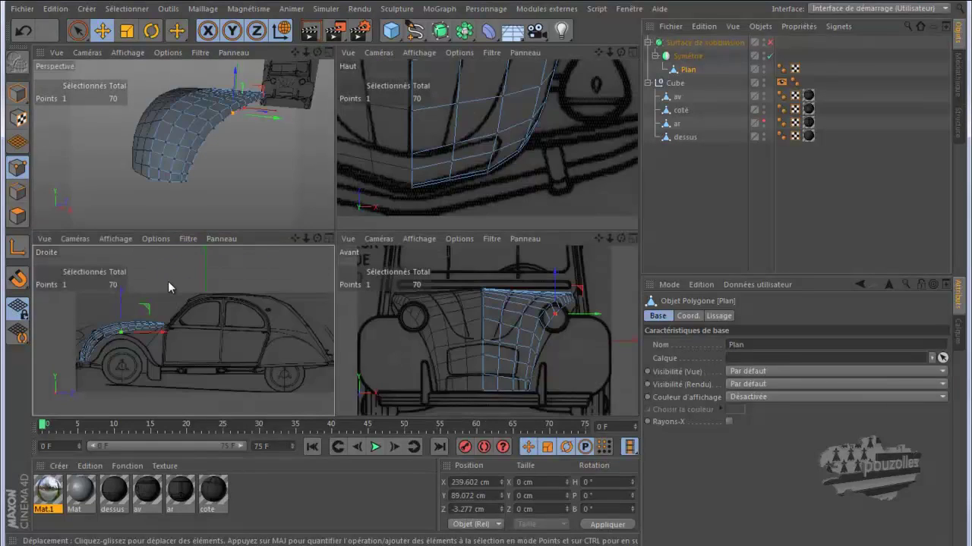
Step: In the side view, raise the new loop's point nearest the bonnet's rear edge about 3 cm to about Y 169.4 cm
{"action": "middle_click", "coordinate": [168, 281]}
{"action": "scroll", "coordinate": [139, 204], "scroll_direction": "up", "scroll_amount": 6}
{"action": "middle_click_drag", "start_coordinate": [139, 207], "coordinate": [167, 242], "text": "alt"}
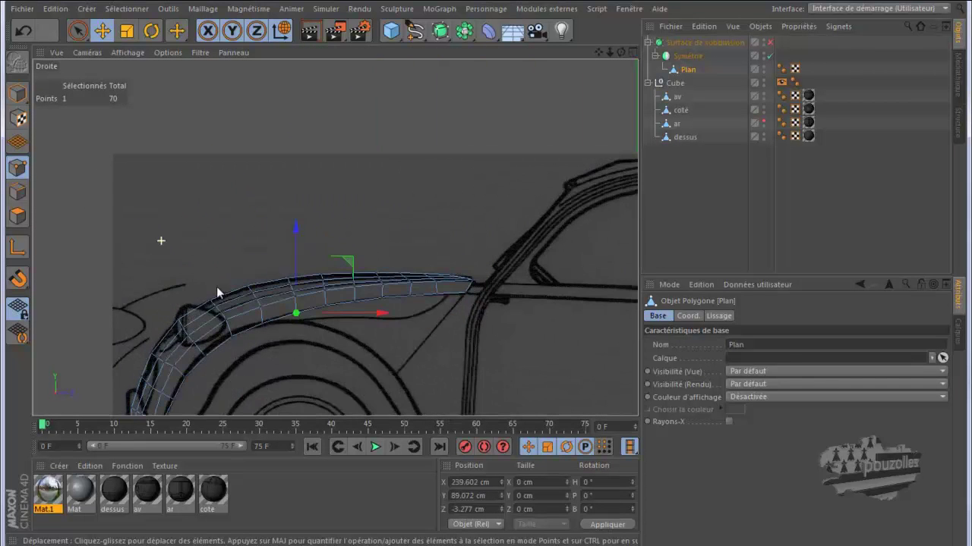
{"action": "scroll", "coordinate": [336, 273], "scroll_direction": "up", "scroll_amount": 3}
{"action": "middle_click_drag", "start_coordinate": [338, 272], "coordinate": [398, 235], "text": "alt"}
{"action": "scroll", "coordinate": [401, 230], "scroll_direction": "up", "scroll_amount": 1}
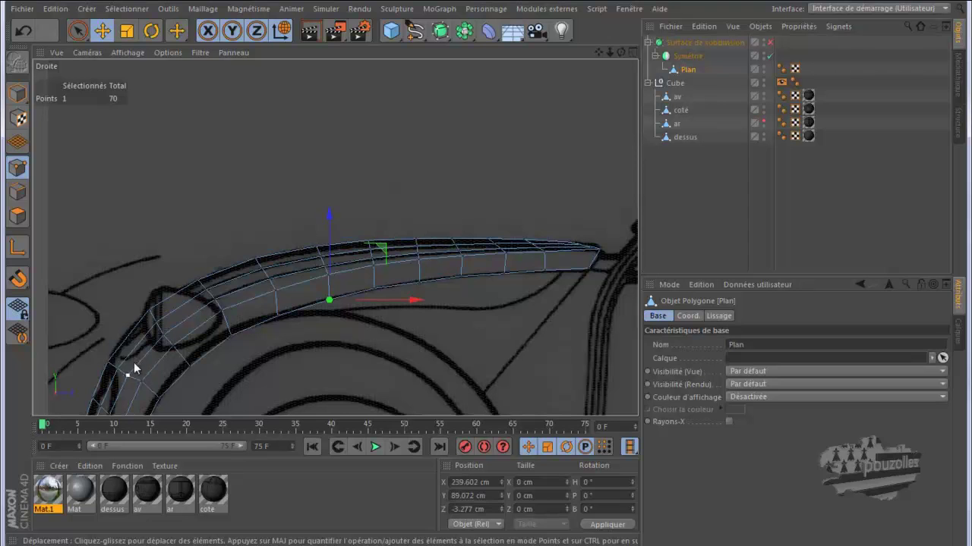
{"action": "left_click", "coordinate": [530, 243]}
{"action": "scroll", "coordinate": [531, 230], "scroll_direction": "up", "scroll_amount": 3}
{"action": "left_click_drag", "start_coordinate": [531, 231], "coordinate": [533, 228]}
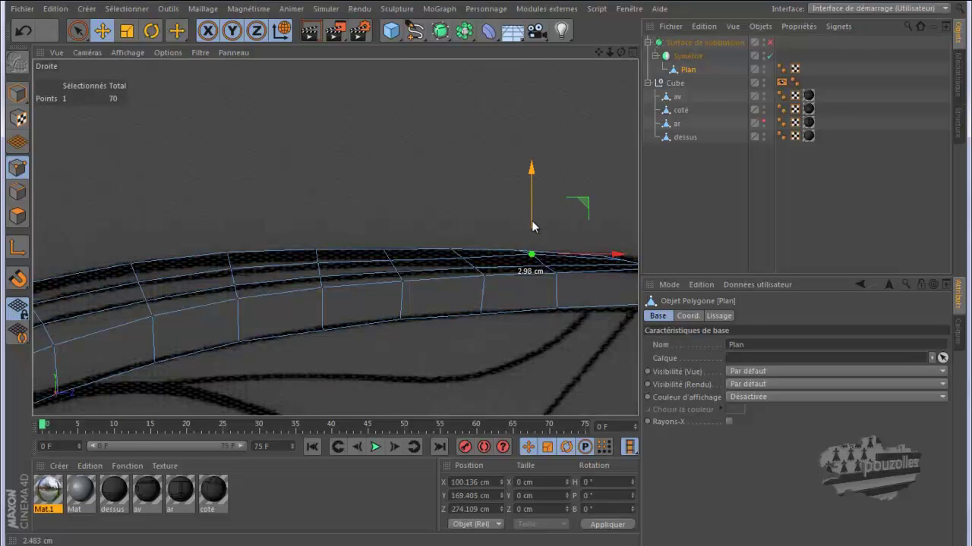
Step: Raise the loop's next two points towards the nose, the second to about Y 167 cm, and fine-tune the rearmost point's height
{"action": "left_click", "coordinate": [462, 259]}
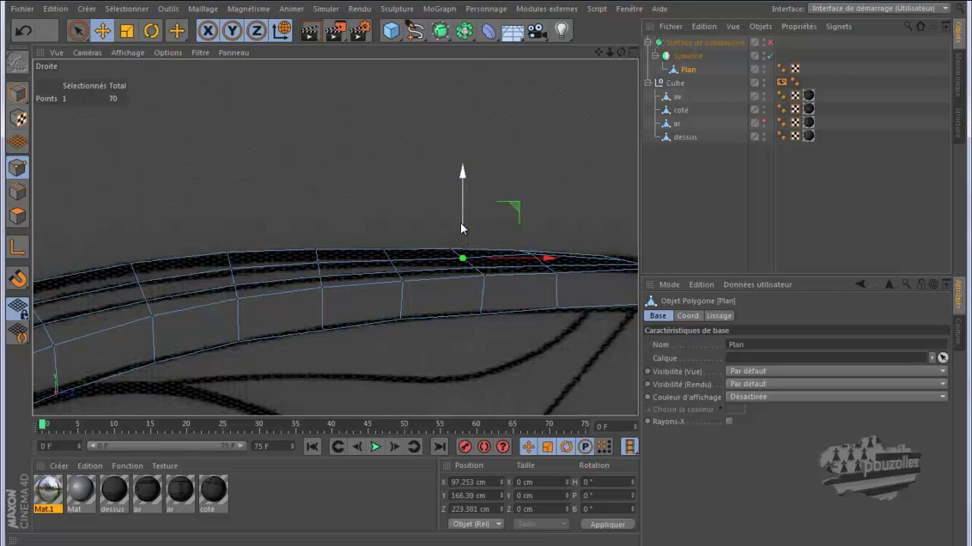
{"action": "left_click_drag", "start_coordinate": [463, 228], "coordinate": [460, 223]}
{"action": "left_click", "coordinate": [390, 262]}
{"action": "left_click_drag", "start_coordinate": [390, 238], "coordinate": [389, 230]}
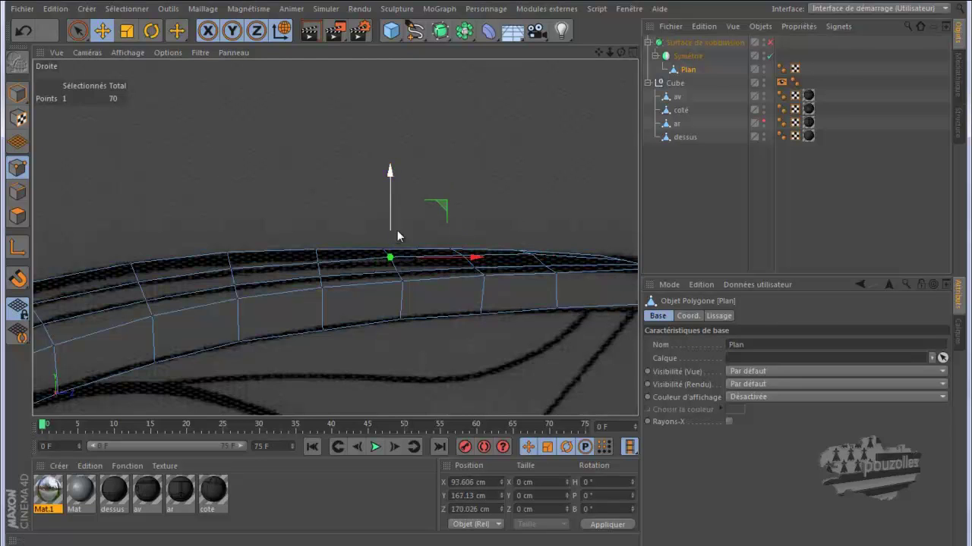
{"action": "left_click", "coordinate": [532, 255]}
{"action": "left_click_drag", "start_coordinate": [530, 218], "coordinate": [527, 219]}
Step: Raise three more loop points along the mid-bonnet to about Y 160, 151 and 134 cm, working towards the headlight
{"action": "left_click", "coordinate": [231, 269]}
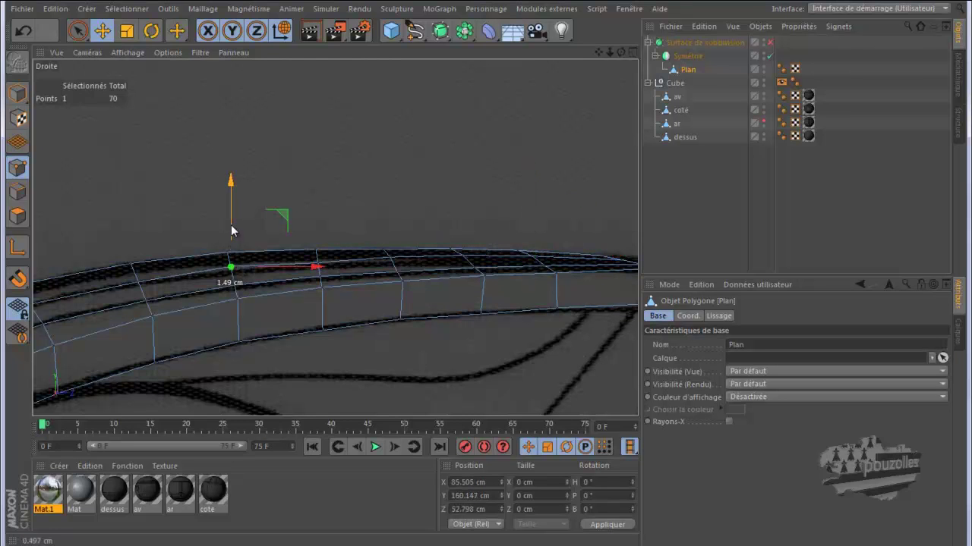
{"action": "left_click", "coordinate": [138, 282]}
{"action": "left_click_drag", "start_coordinate": [137, 244], "coordinate": [136, 241]}
{"action": "left_click_drag", "start_coordinate": [598, 54], "coordinate": [618, 258]}
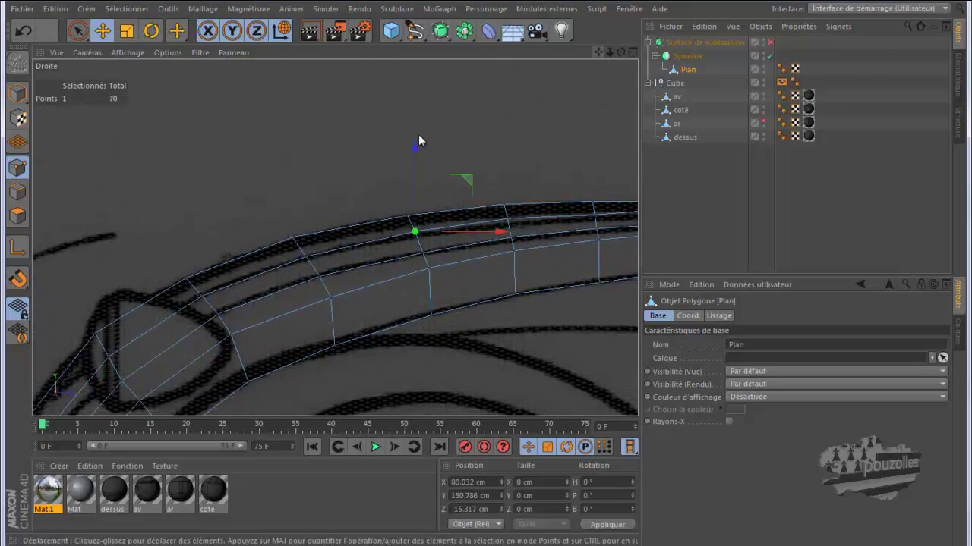
{"action": "left_click", "coordinate": [303, 256]}
{"action": "left_click_drag", "start_coordinate": [302, 203], "coordinate": [301, 201]}
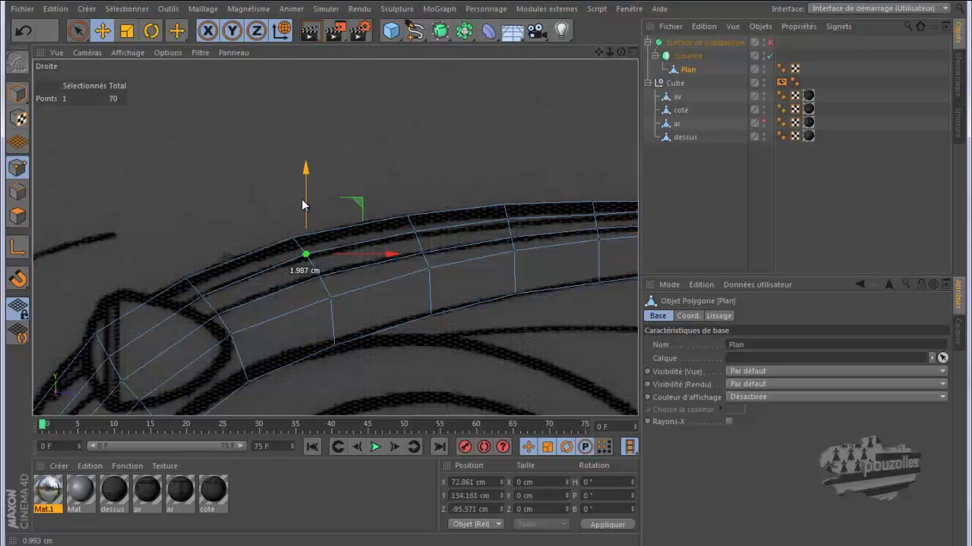
Step: Raise the loop's two points around the headlight to about Y 105 cm and Y 62.5 cm
{"action": "left_click", "coordinate": [201, 295]}
{"action": "left_click_drag", "start_coordinate": [202, 241], "coordinate": [201, 238]}
{"action": "scroll", "coordinate": [433, 169], "scroll_direction": "down", "scroll_amount": 3}
{"action": "middle_click_drag", "start_coordinate": [433, 168], "coordinate": [464, 161], "text": "alt"}
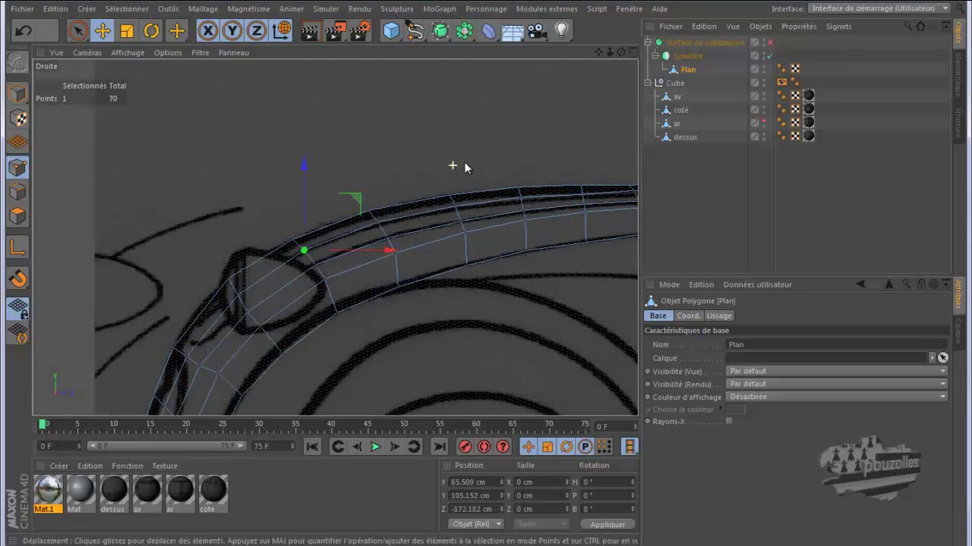
{"action": "left_click", "coordinate": [235, 292]}
{"action": "left_click_drag", "start_coordinate": [236, 233], "coordinate": [236, 231]}
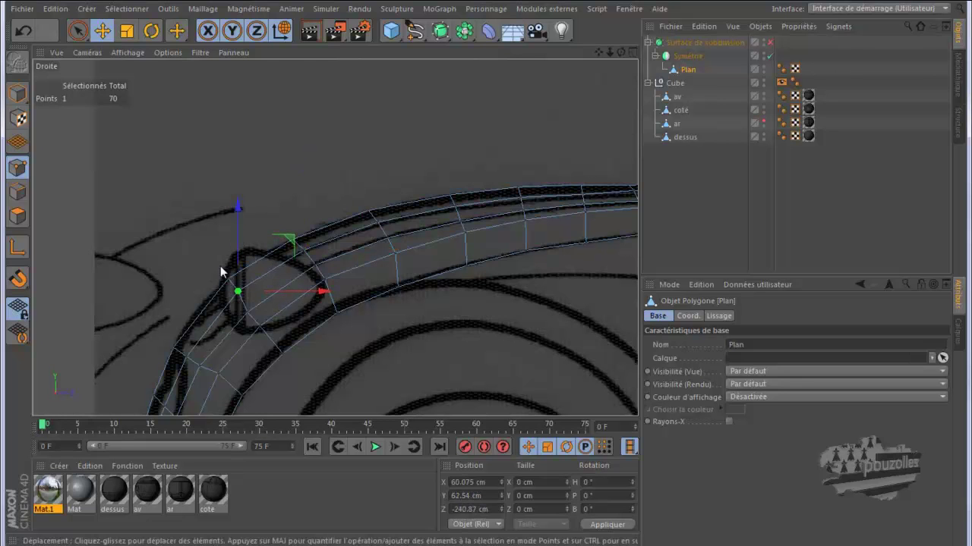
Step: Shift the loop's two points below the headlight forward to about Z -300 cm and Z -322 cm
{"action": "left_click", "coordinate": [187, 356]}
{"action": "left_click_drag", "start_coordinate": [232, 357], "coordinate": [226, 356]}
{"action": "scroll", "coordinate": [271, 297], "scroll_direction": "down", "scroll_amount": 1}
{"action": "scroll", "coordinate": [307, 272], "scroll_direction": "down", "scroll_amount": 2}
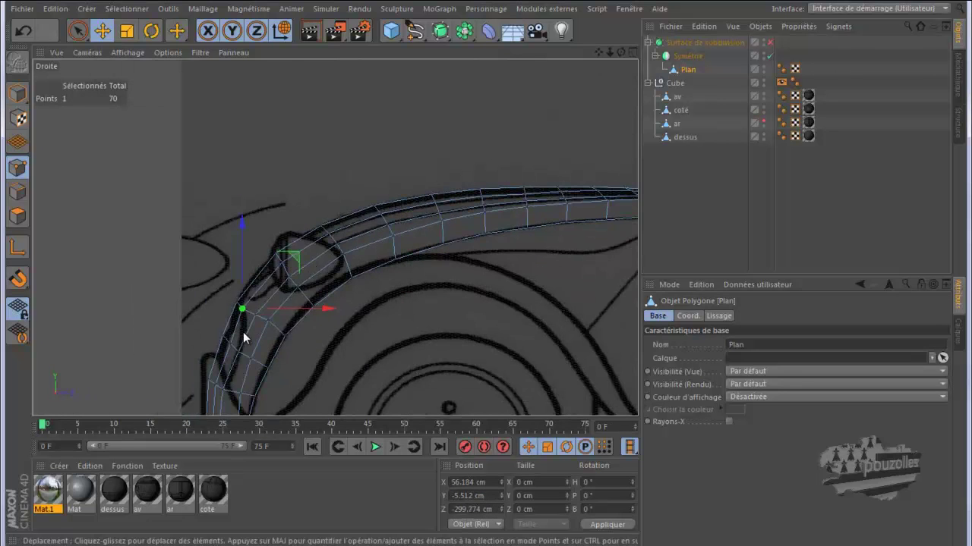
{"action": "left_click", "coordinate": [230, 343]}
{"action": "left_click_drag", "start_coordinate": [277, 344], "coordinate": [271, 343]}
Step: Shift the loop's two lowest points forward to about Z -343 cm and Z -348.4 cm
{"action": "left_click", "coordinate": [216, 385]}
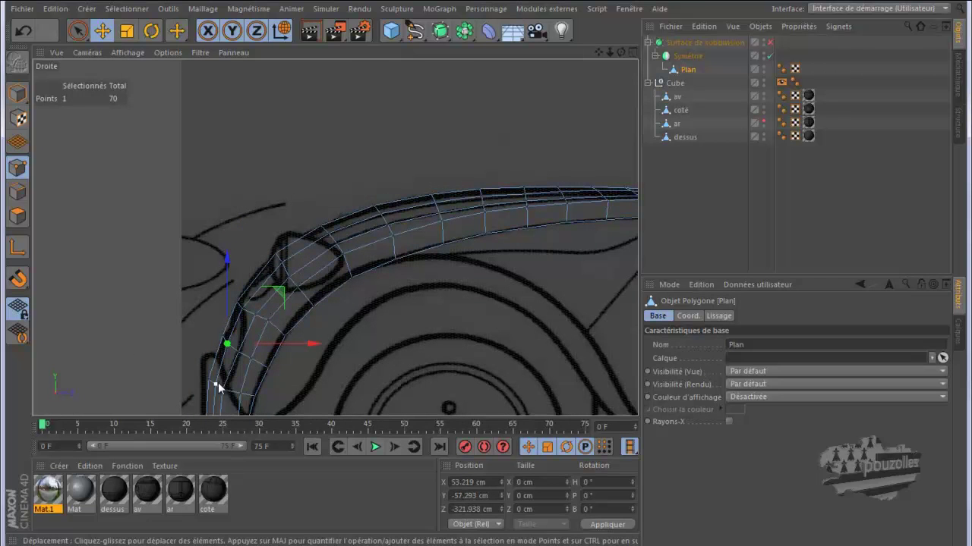
{"action": "left_click_drag", "start_coordinate": [264, 384], "coordinate": [259, 383]}
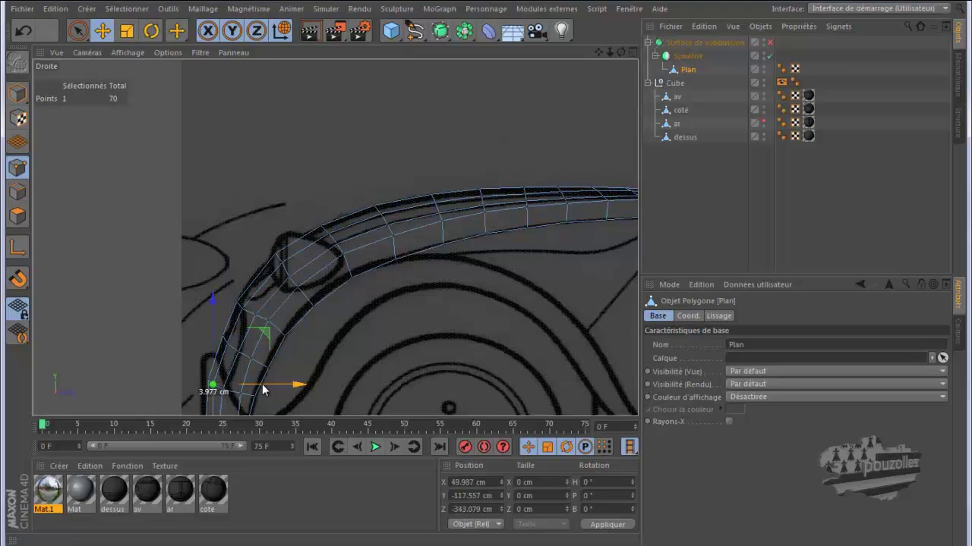
{"action": "scroll", "coordinate": [331, 261], "scroll_direction": "down", "scroll_amount": 1}
{"action": "scroll", "coordinate": [331, 261], "scroll_direction": "down", "scroll_amount": 1}
{"action": "scroll", "coordinate": [258, 356], "scroll_direction": "up", "scroll_amount": 1}
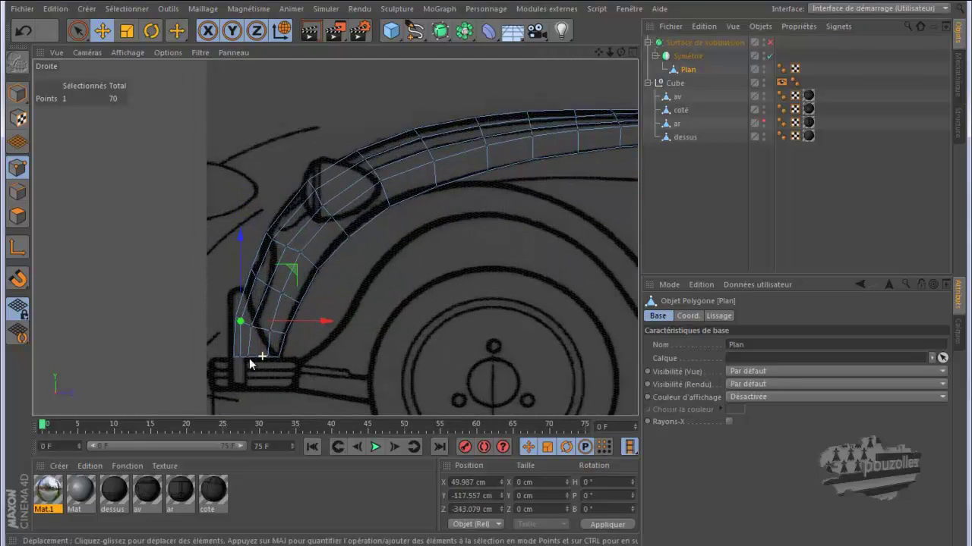
{"action": "left_click", "coordinate": [240, 357]}
{"action": "left_click_drag", "start_coordinate": [291, 358], "coordinate": [284, 363]}
Step: Examine the bonnet's curvature in perspective from the rear edge and from the front side
{"action": "middle_click", "coordinate": [173, 273]}
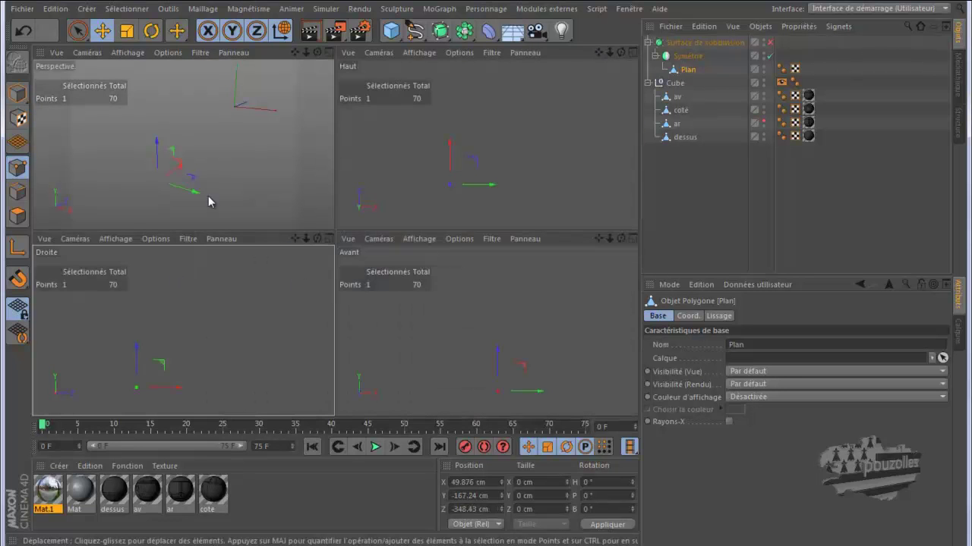
{"action": "middle_click", "coordinate": [209, 184]}
{"action": "left_click_drag", "start_coordinate": [620, 52], "coordinate": [486, 276]}
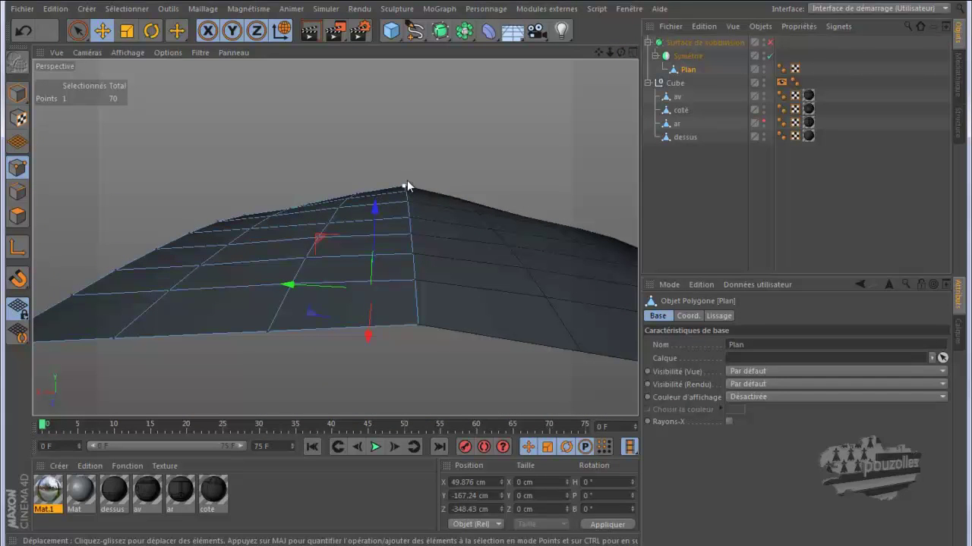
{"action": "left_click_drag", "start_coordinate": [624, 55], "coordinate": [486, 283]}
{"action": "left_click_drag", "start_coordinate": [614, 49], "coordinate": [486, 276]}
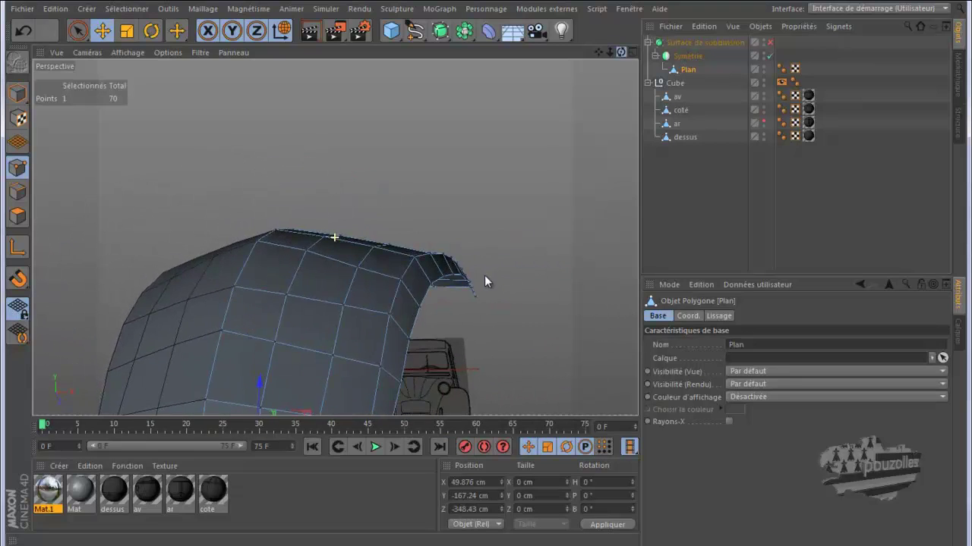
Step: In the side view, raise the points beside the centre line at and behind the headlight toward the bonnet's upper profile
{"action": "scroll", "coordinate": [499, 173], "scroll_direction": "down", "scroll_amount": 3}
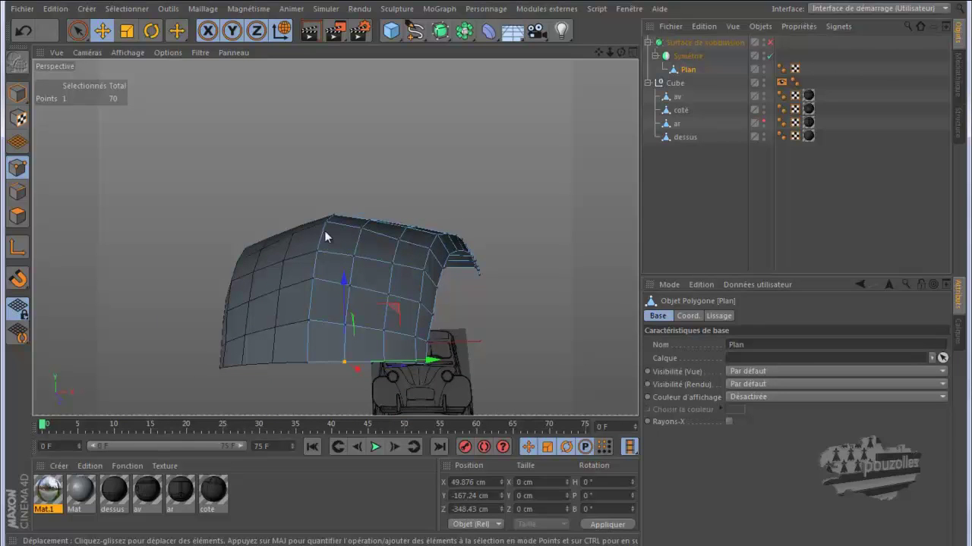
{"action": "left_click", "coordinate": [361, 228]}
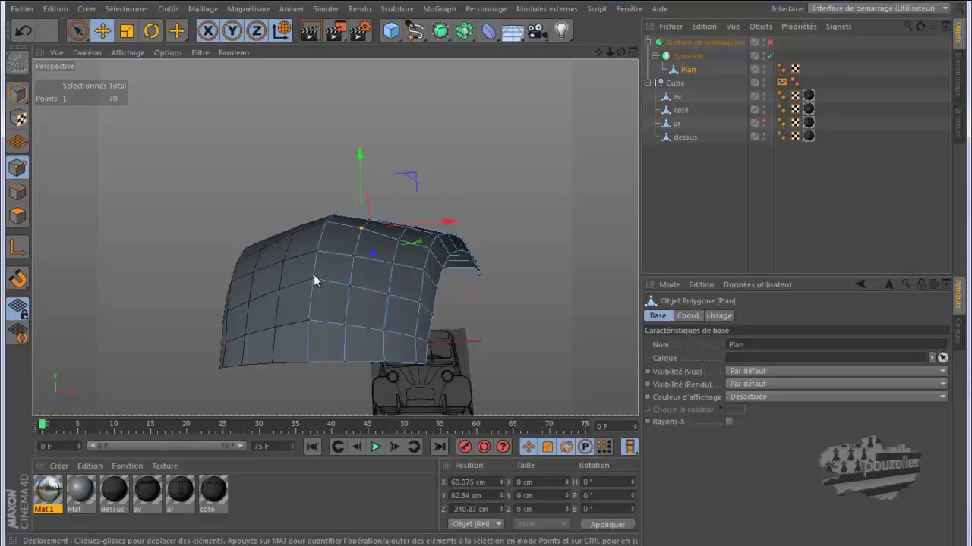
{"action": "middle_click", "coordinate": [310, 289]}
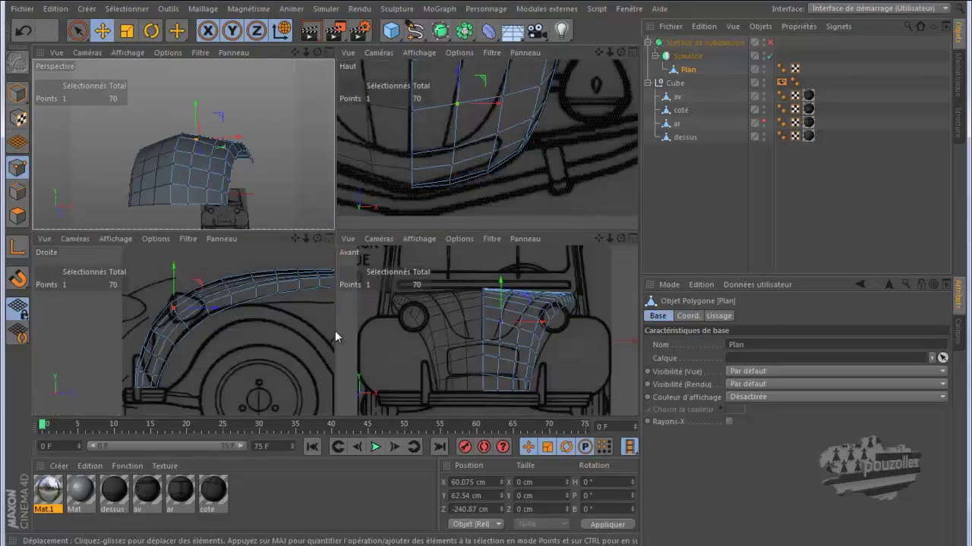
{"action": "middle_click", "coordinate": [247, 328]}
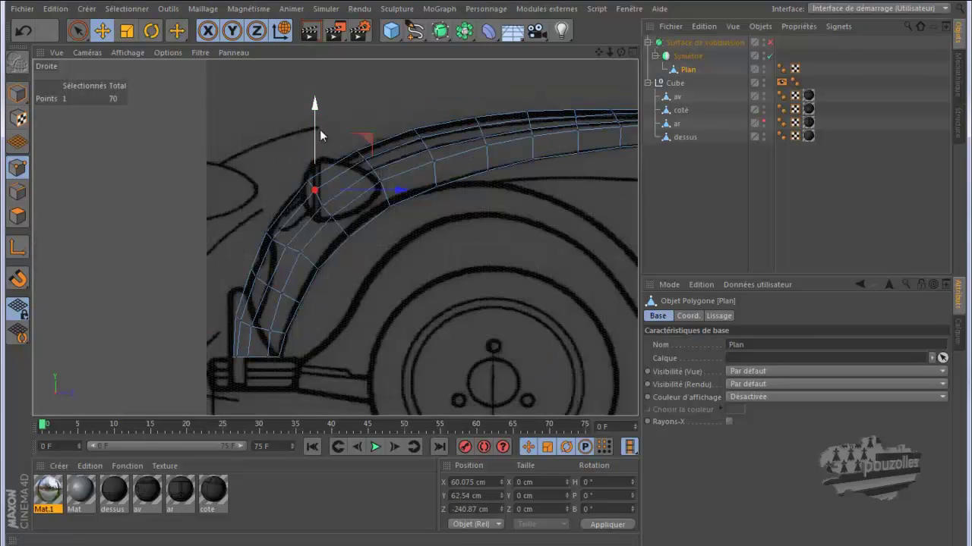
{"action": "left_click_drag", "start_coordinate": [314, 124], "coordinate": [416, 102]}
{"action": "left_click", "coordinate": [419, 137]}
{"action": "left_click_drag", "start_coordinate": [472, 89], "coordinate": [469, 82]}
Step: Shift the loop's two points below the headlight up and forward, the lower one to about Y -49.9 cm, Z -326.6 cm
{"action": "left_click", "coordinate": [277, 227]}
{"action": "left_click_drag", "start_coordinate": [320, 189], "coordinate": [291, 221]}
{"action": "left_click_drag", "start_coordinate": [324, 189], "coordinate": [321, 185]}
{"action": "left_click", "coordinate": [256, 276]}
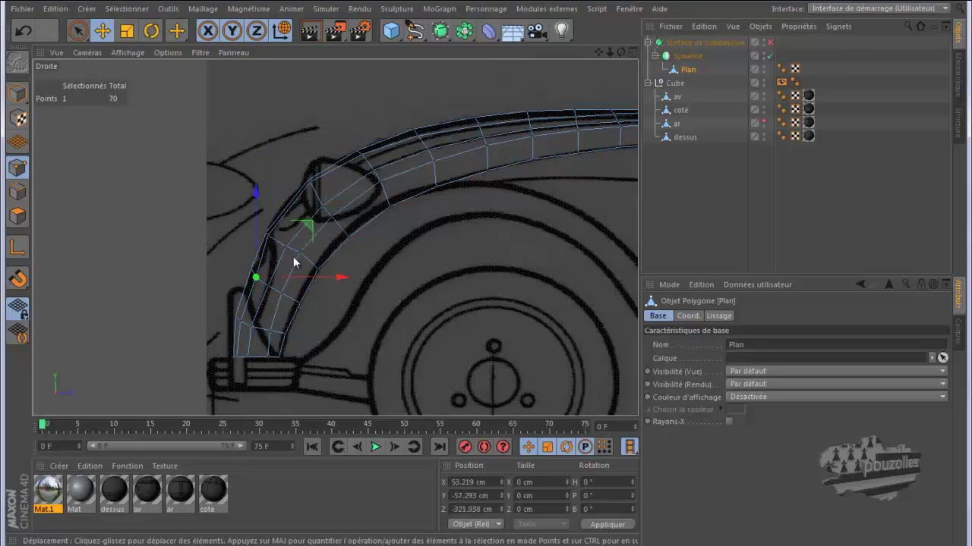
{"action": "left_click_drag", "start_coordinate": [307, 223], "coordinate": [304, 219]}
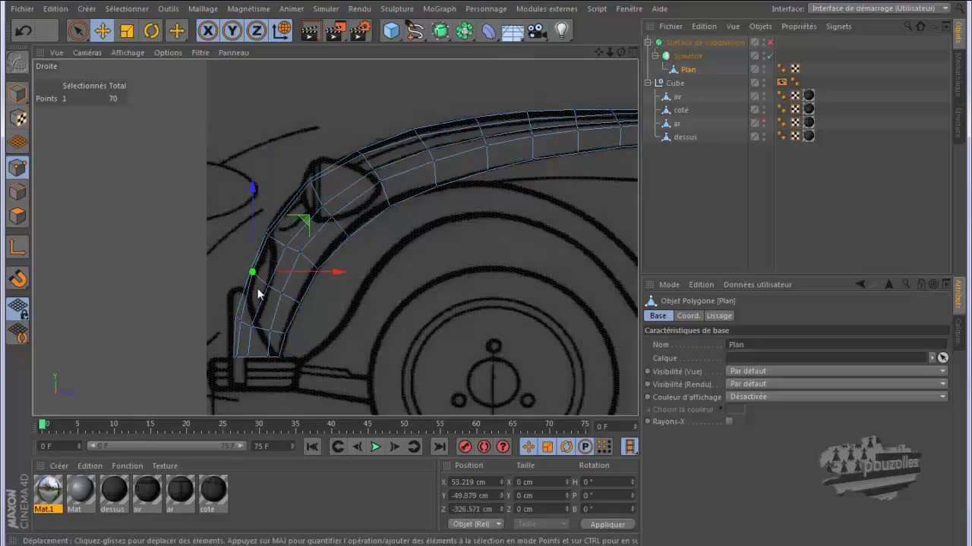
Step: Adjust the loop's two lowest points above the bumper, bringing the bottom one to about Z -350.3 cm
{"action": "left_click", "coordinate": [238, 320]}
{"action": "left_click_drag", "start_coordinate": [289, 269], "coordinate": [290, 273]}
{"action": "left_click", "coordinate": [237, 356]}
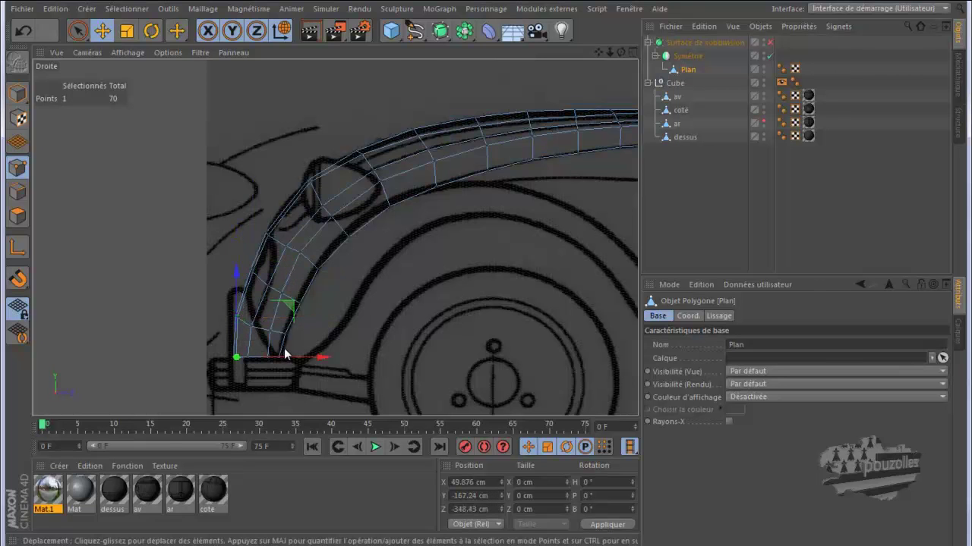
{"action": "left_click_drag", "start_coordinate": [289, 360], "coordinate": [310, 363]}
{"action": "left_click", "coordinate": [23, 30]}
Step: Refine the loop's points below, at and just behind the headlight so they lie on the blueprint's upper bonnet line
{"action": "scroll", "coordinate": [272, 209], "scroll_direction": "up", "scroll_amount": 5}
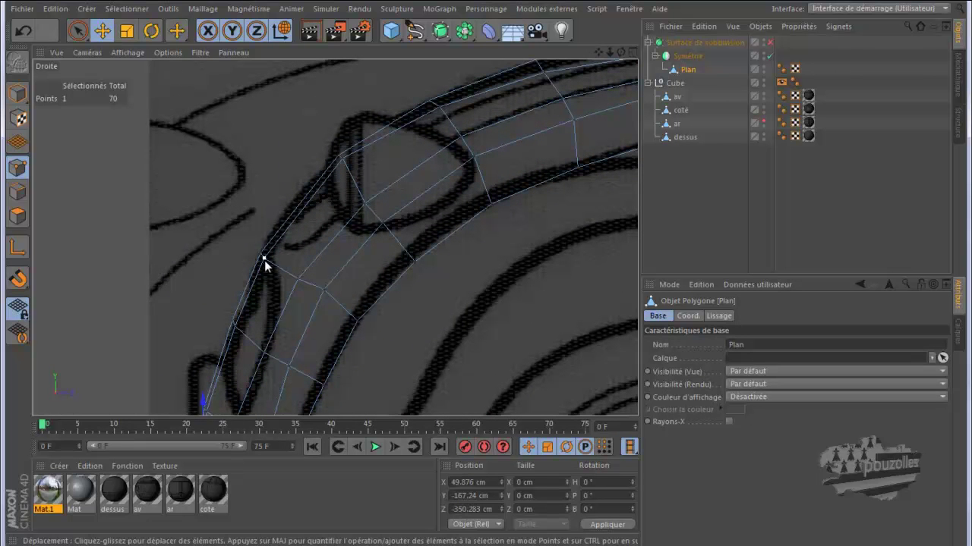
{"action": "left_click", "coordinate": [263, 260]}
{"action": "left_click_drag", "start_coordinate": [263, 199], "coordinate": [329, 196]}
{"action": "left_click", "coordinate": [343, 161]}
{"action": "left_click_drag", "start_coordinate": [393, 107], "coordinate": [443, 109]}
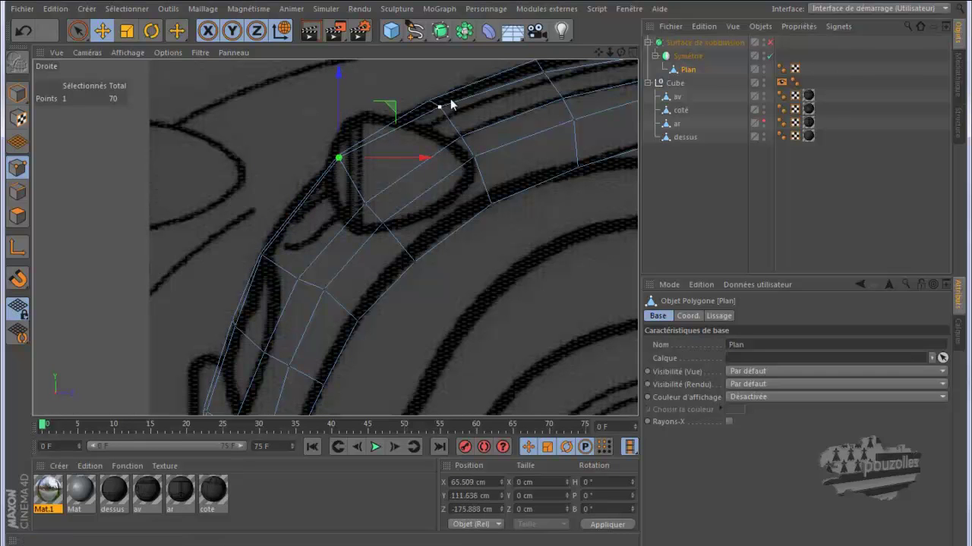
{"action": "left_click_drag", "start_coordinate": [598, 53], "coordinate": [486, 276]}
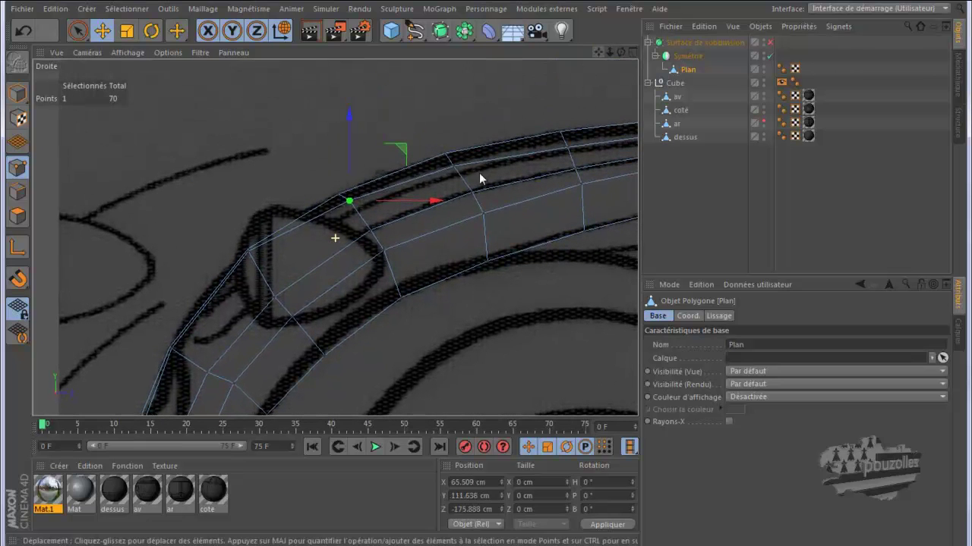
{"action": "left_click_drag", "start_coordinate": [405, 152], "coordinate": [396, 148]}
Step: Raise the next two points of the loop behind the headlight toward the bonnet's upper profile line
{"action": "left_click", "coordinate": [454, 165]}
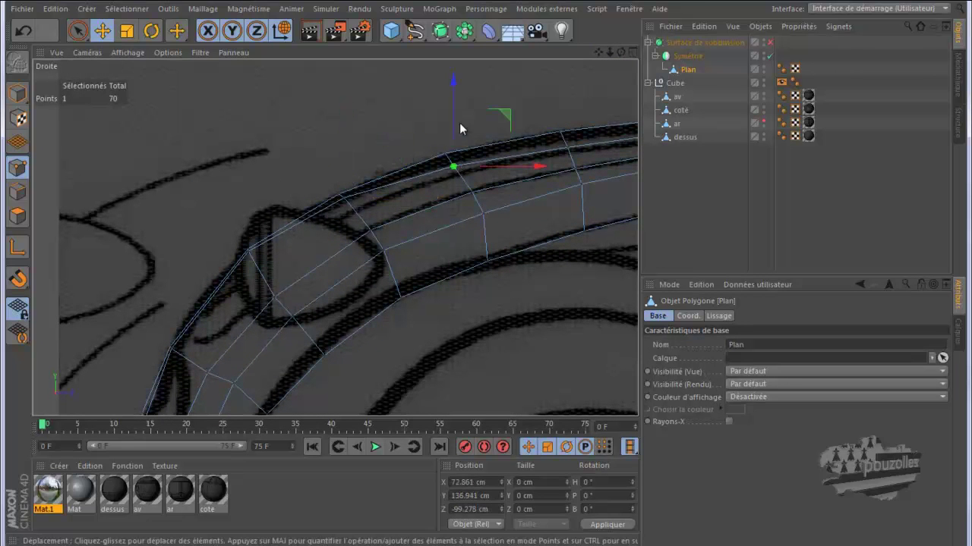
{"action": "left_click_drag", "start_coordinate": [453, 118], "coordinate": [451, 106]}
{"action": "left_click", "coordinate": [568, 147]}
{"action": "left_click_drag", "start_coordinate": [564, 100], "coordinate": [564, 91]}
Step: Raise the loop's three following points toward the rear slightly, the last one to about Y 167.6 cm
{"action": "left_click_drag", "start_coordinate": [599, 53], "coordinate": [478, 276]}
{"action": "left_click", "coordinate": [355, 155]}
{"action": "left_click_drag", "start_coordinate": [354, 112], "coordinate": [354, 108]}
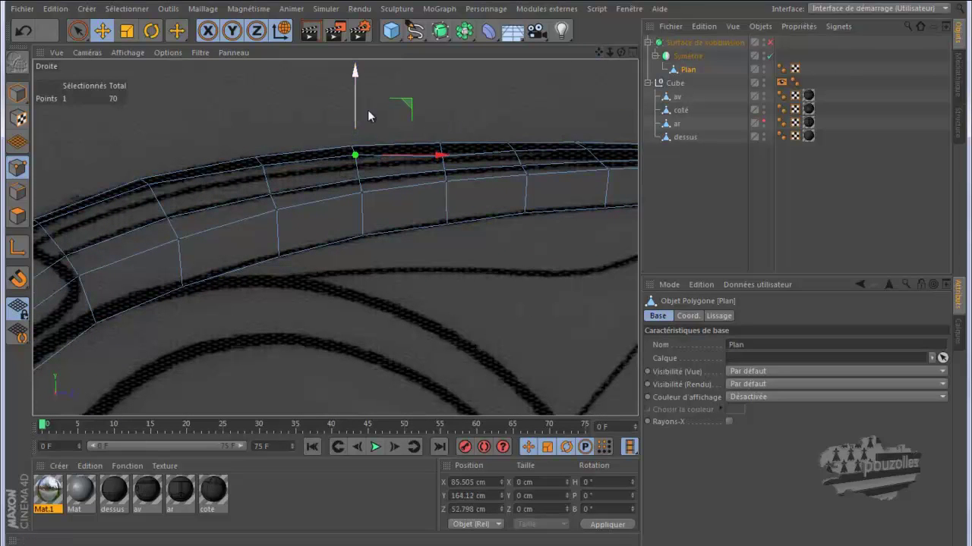
{"action": "left_click", "coordinate": [442, 156]}
{"action": "left_click_drag", "start_coordinate": [441, 121], "coordinate": [441, 117]}
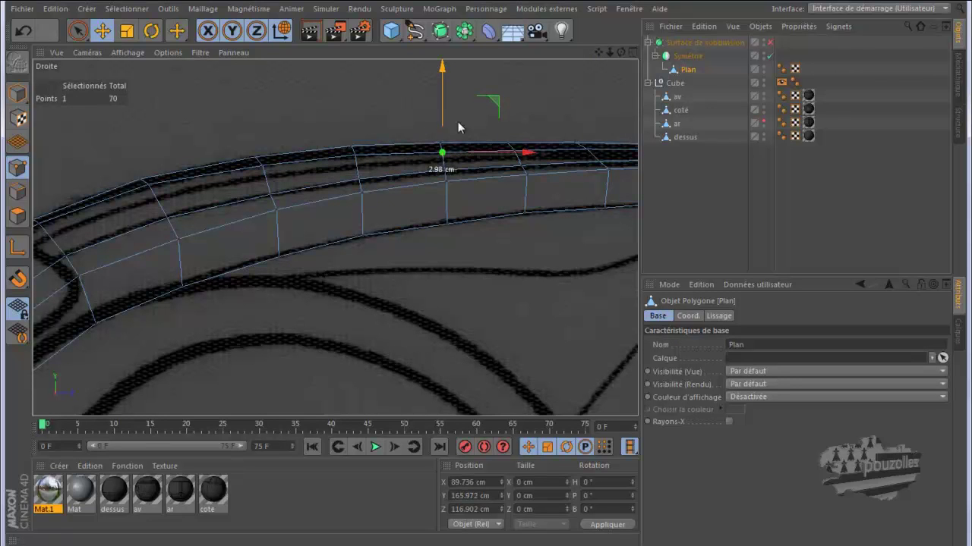
{"action": "left_click", "coordinate": [514, 151]}
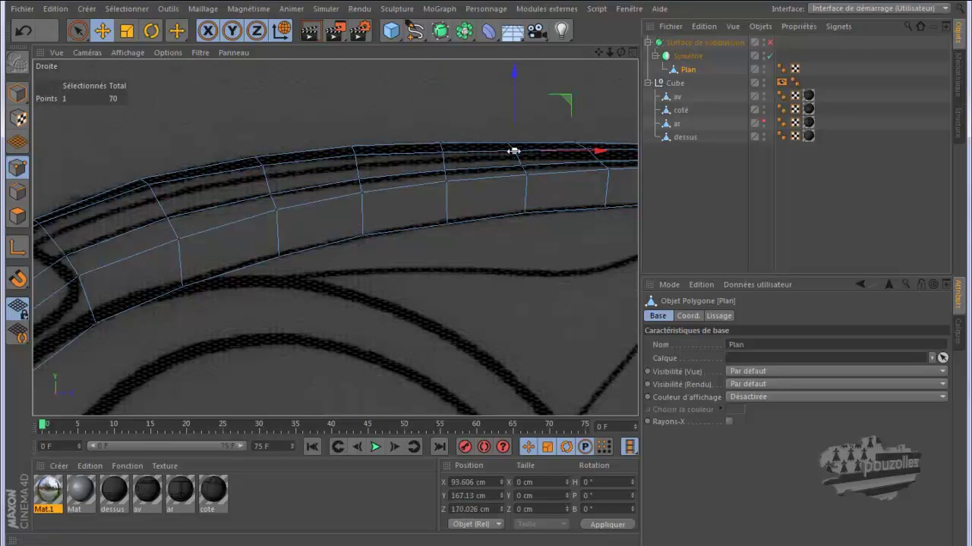
{"action": "left_click_drag", "start_coordinate": [512, 106], "coordinate": [513, 114]}
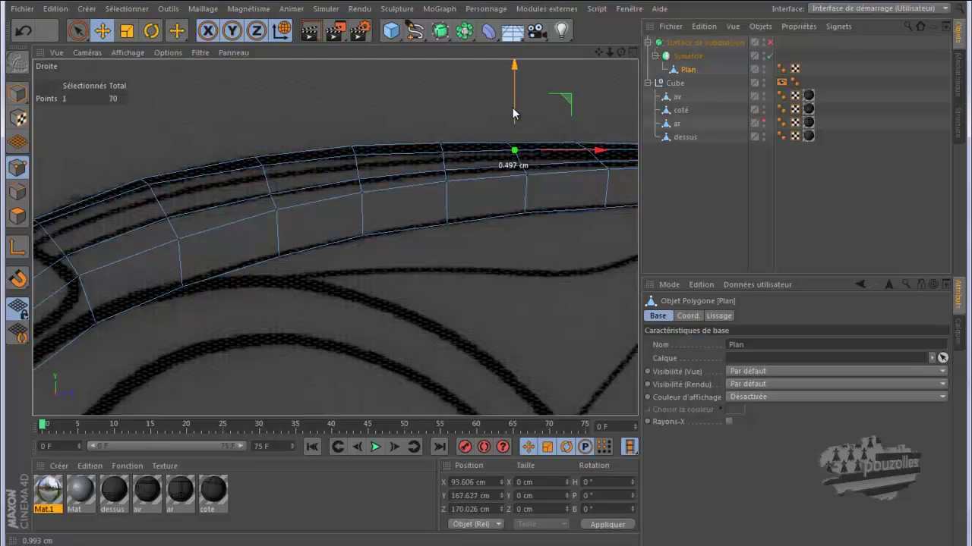
Step: Examine the bonnet's smoothed curvature from the front in perspective with the subdivision surface temporarily enabled
{"action": "middle_click", "coordinate": [347, 123]}
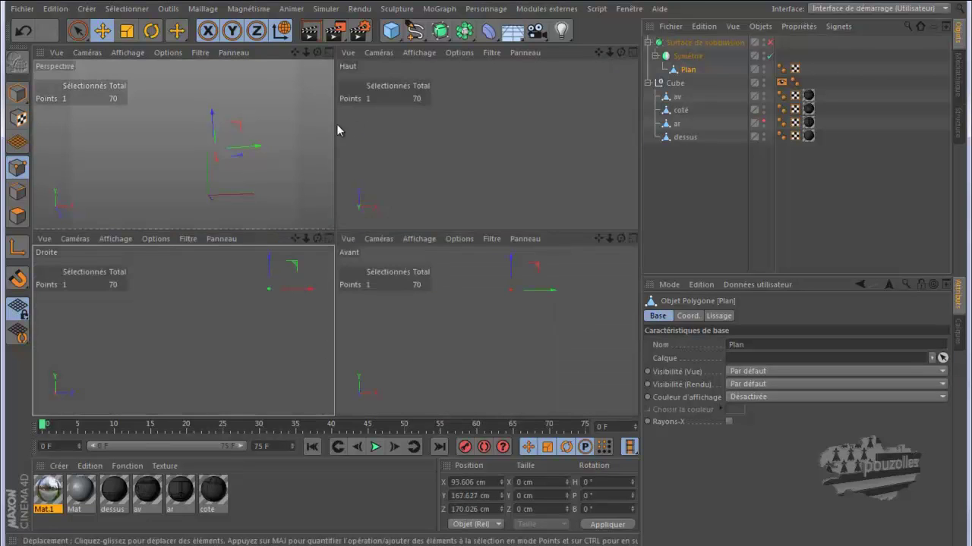
{"action": "middle_click", "coordinate": [282, 154]}
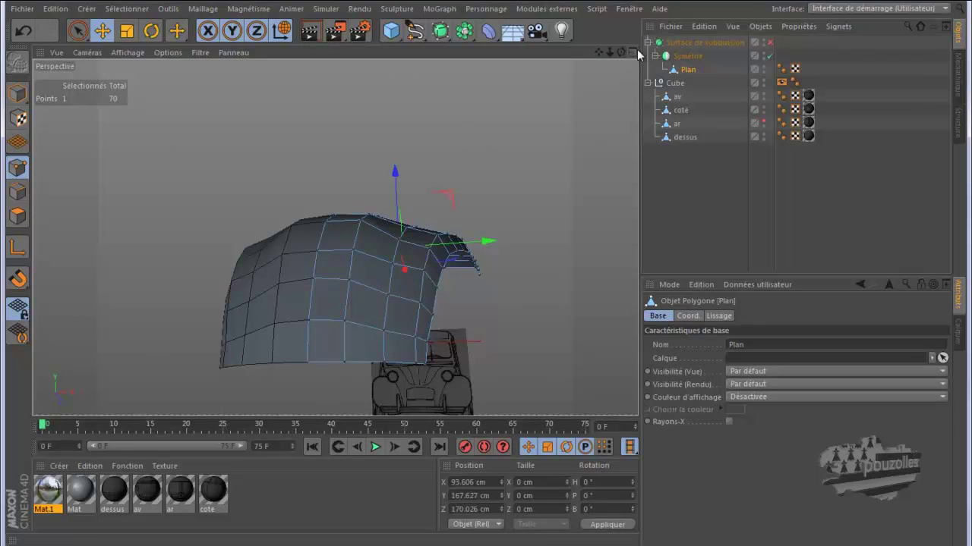
{"action": "left_click", "coordinate": [769, 43]}
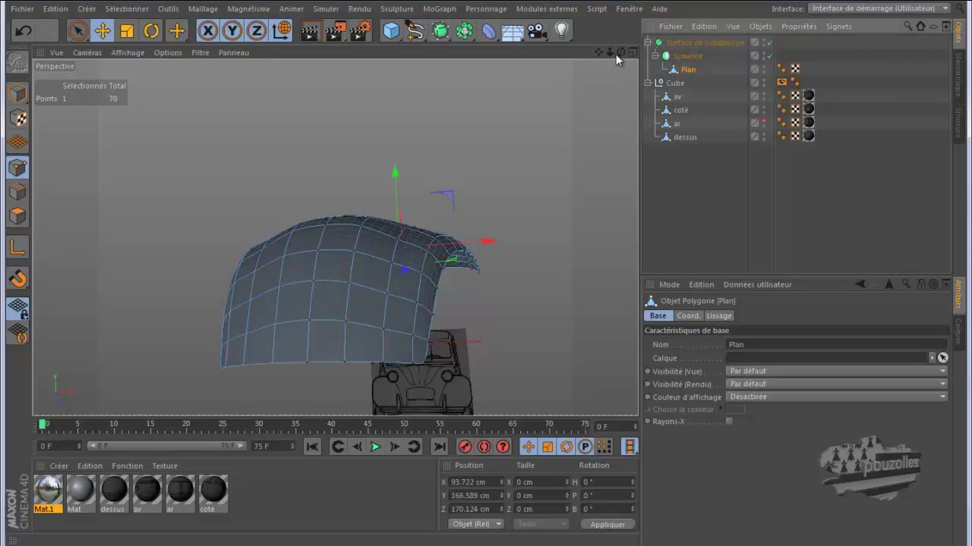
{"action": "left_click_drag", "start_coordinate": [621, 52], "coordinate": [488, 274]}
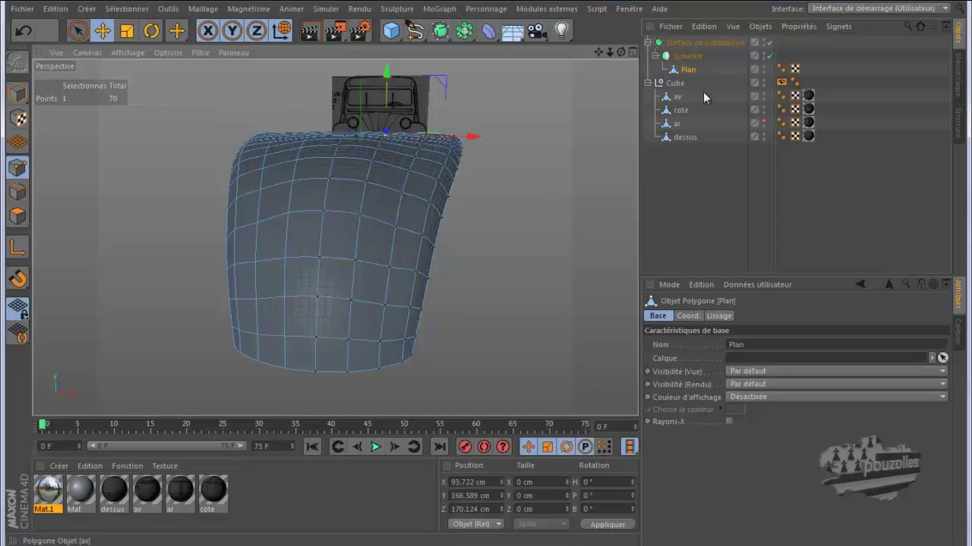
{"action": "left_click", "coordinate": [768, 42]}
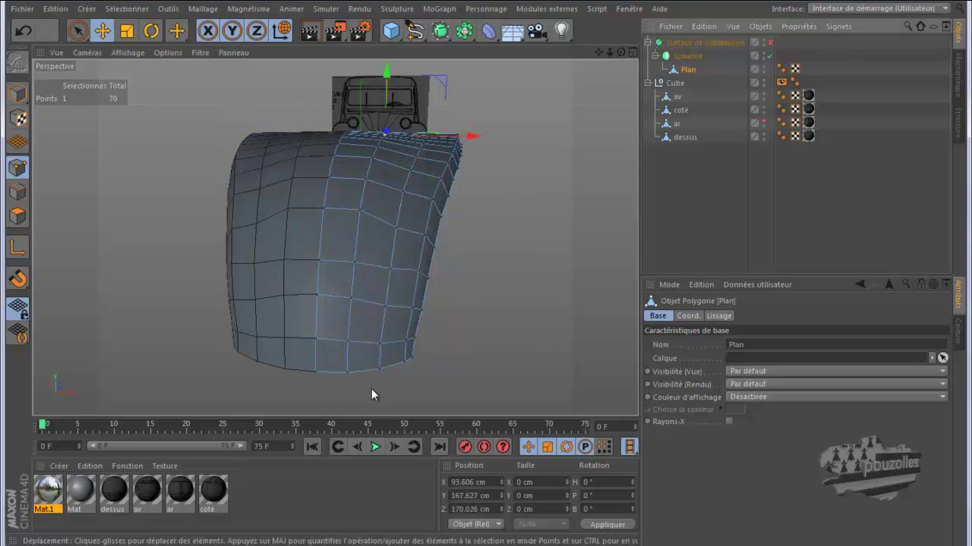
Step: Use the Slide tool (Glissement) to move the uneven points in the bonnet's middle cross row forward along their edges
{"action": "left_click", "coordinate": [177, 31]}
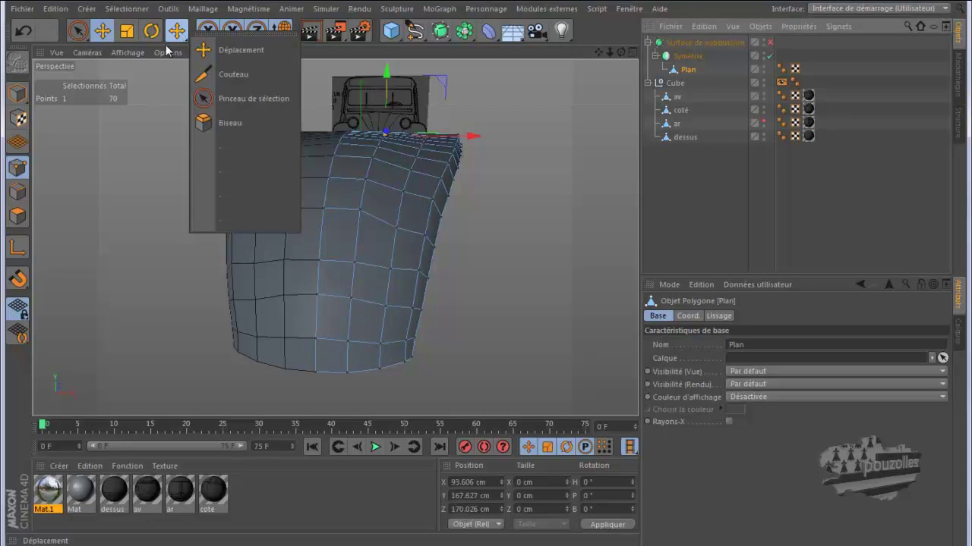
{"action": "right_click", "coordinate": [166, 101]}
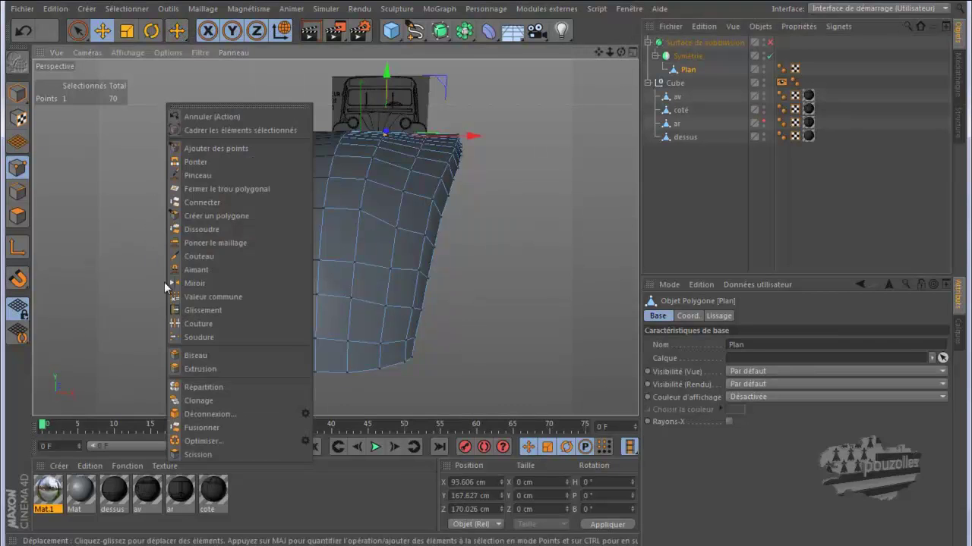
{"action": "left_click", "coordinate": [195, 309]}
{"action": "left_click_drag", "start_coordinate": [359, 208], "coordinate": [323, 221]}
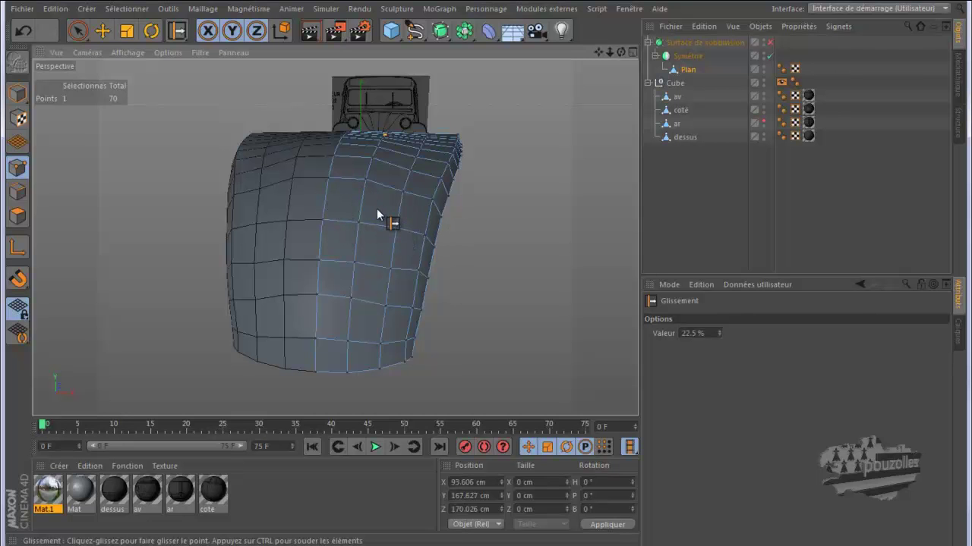
Step: Inspect the smoothed bonnet from the rear and the side with the subdivision surface temporarily enabled
{"action": "mouse_move", "coordinate": [482, 275]}
{"action": "left_mouse_down"}
{"action": "mouse_move", "coordinate": [473, 281]}
{"action": "mouse_move", "coordinate": [491, 274]}
{"action": "mouse_move", "coordinate": [479, 276]}
{"action": "left_mouse_up"}
{"action": "left_click", "coordinate": [770, 43]}
{"action": "left_click_drag", "start_coordinate": [620, 51], "coordinate": [486, 274]}
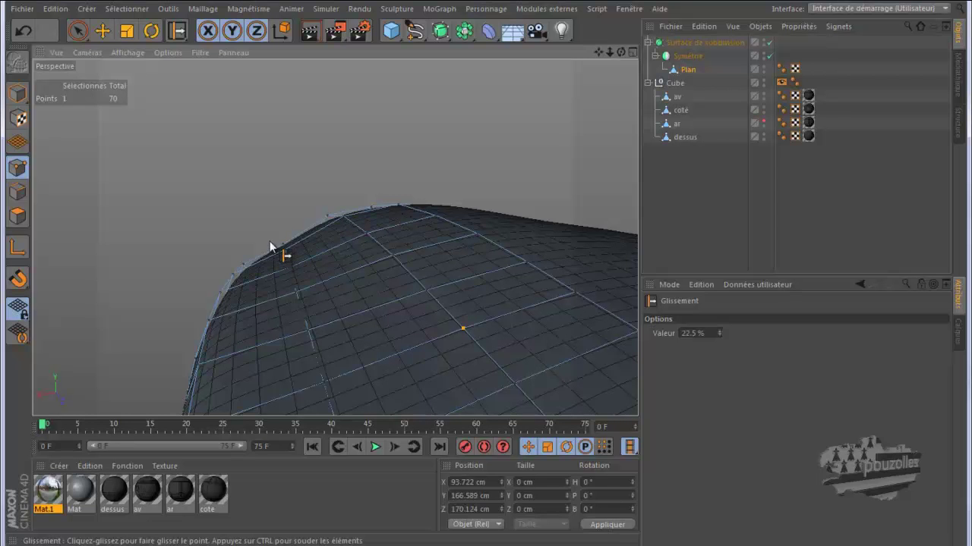
{"action": "left_click_drag", "start_coordinate": [620, 52], "coordinate": [493, 275]}
{"action": "scroll", "coordinate": [453, 182], "scroll_direction": "down", "scroll_amount": 2}
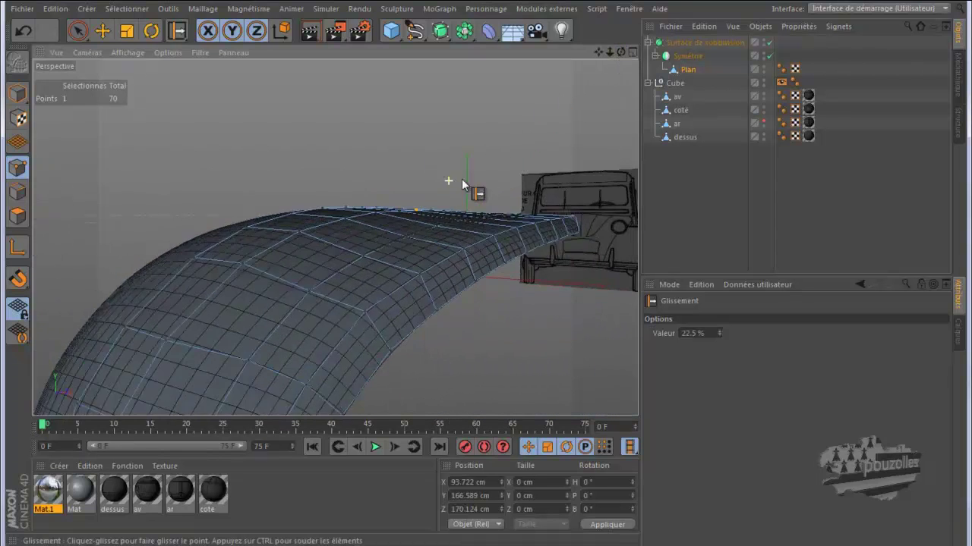
{"action": "left_click", "coordinate": [770, 42]}
Step: In the front view, slide the points around the grille onto its outline and even out the neighbouring outer points
{"action": "middle_click", "coordinate": [347, 319]}
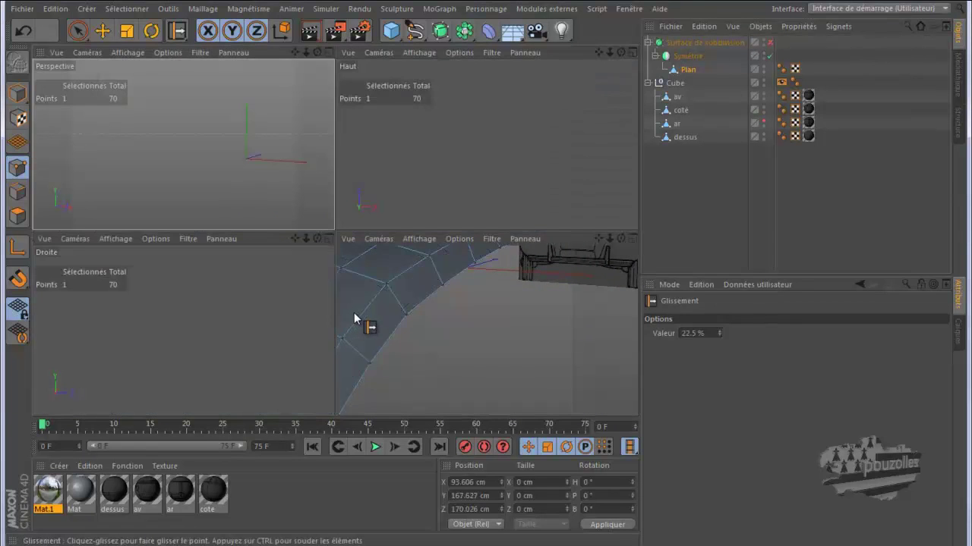
{"action": "middle_click", "coordinate": [483, 345]}
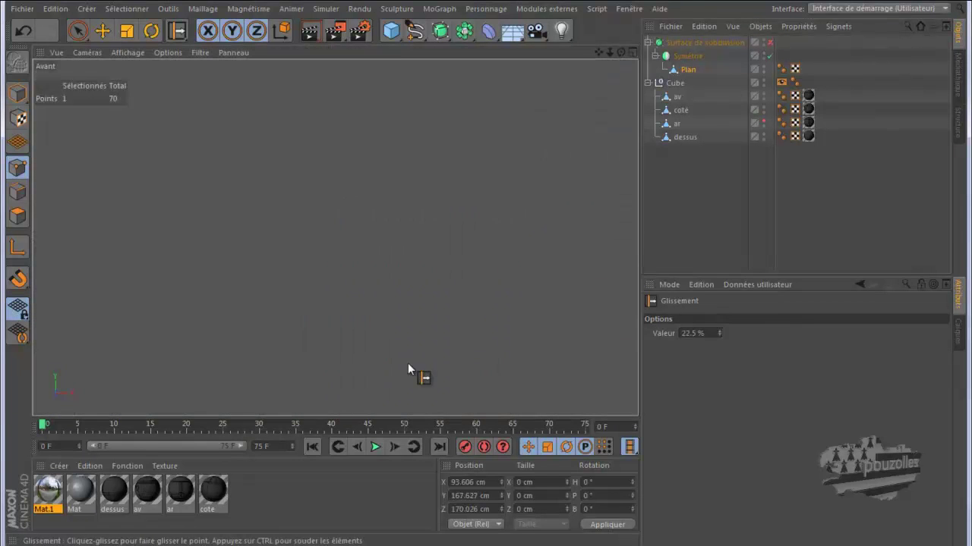
{"action": "scroll", "coordinate": [377, 331], "scroll_direction": "up", "scroll_amount": 3}
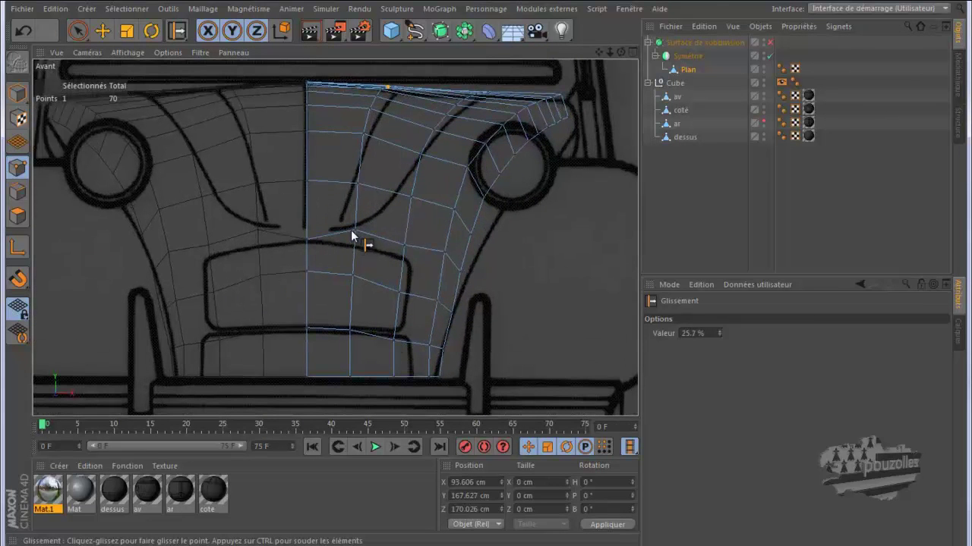
{"action": "left_click_drag", "start_coordinate": [351, 244], "coordinate": [402, 333]}
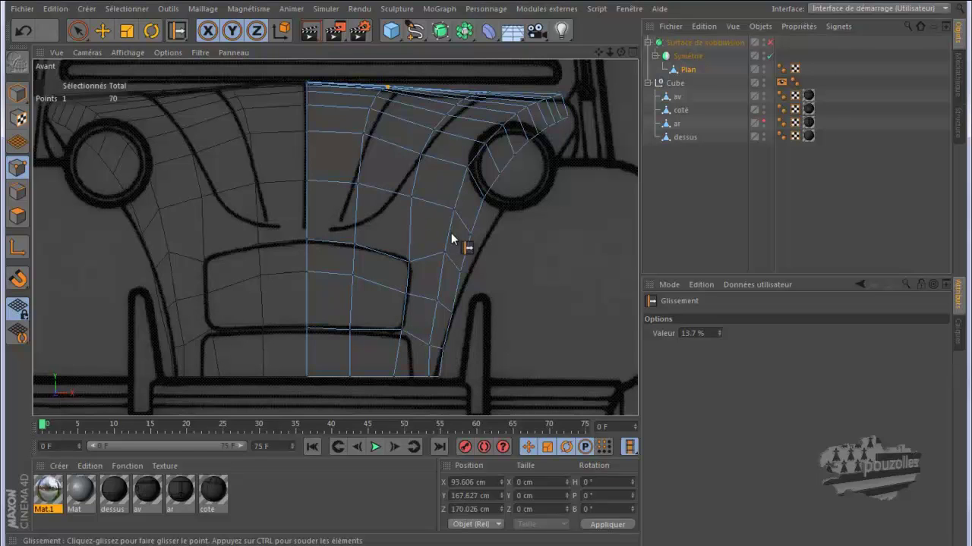
{"action": "left_click_drag", "start_coordinate": [446, 258], "coordinate": [444, 269]}
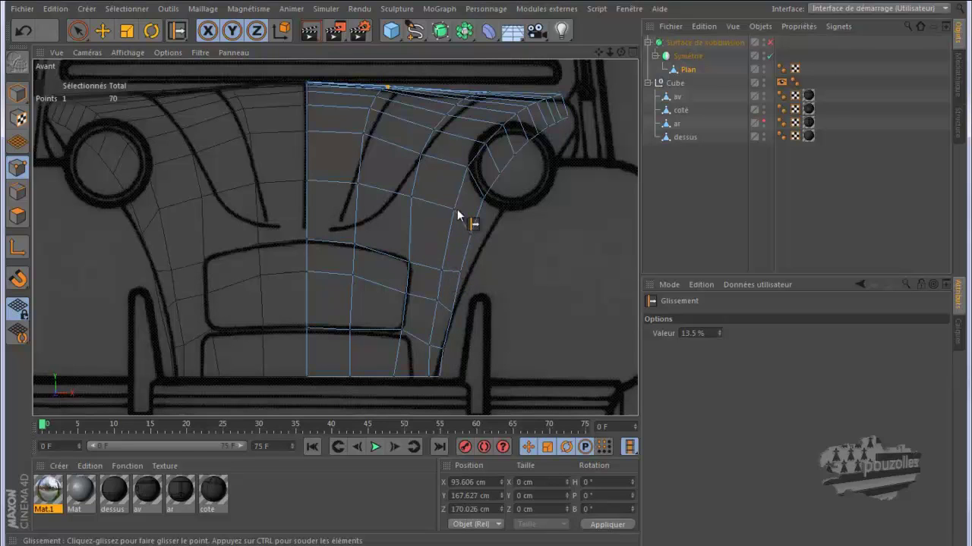
Step: Slide the points of the cross rows above the grille downward along their edges to space the rows evenly between the headlights
{"action": "left_click_drag", "start_coordinate": [453, 215], "coordinate": [412, 213]}
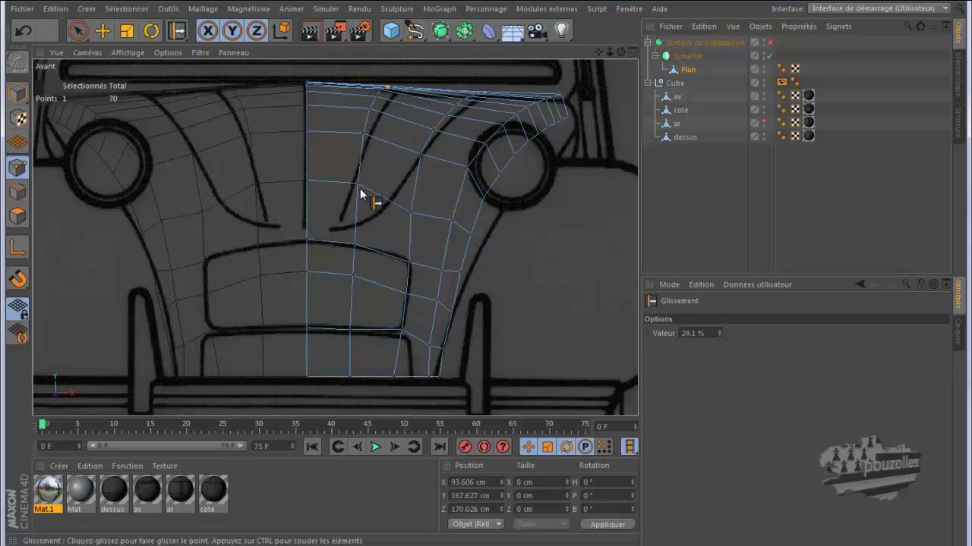
{"action": "left_click_drag", "start_coordinate": [358, 184], "coordinate": [462, 179]}
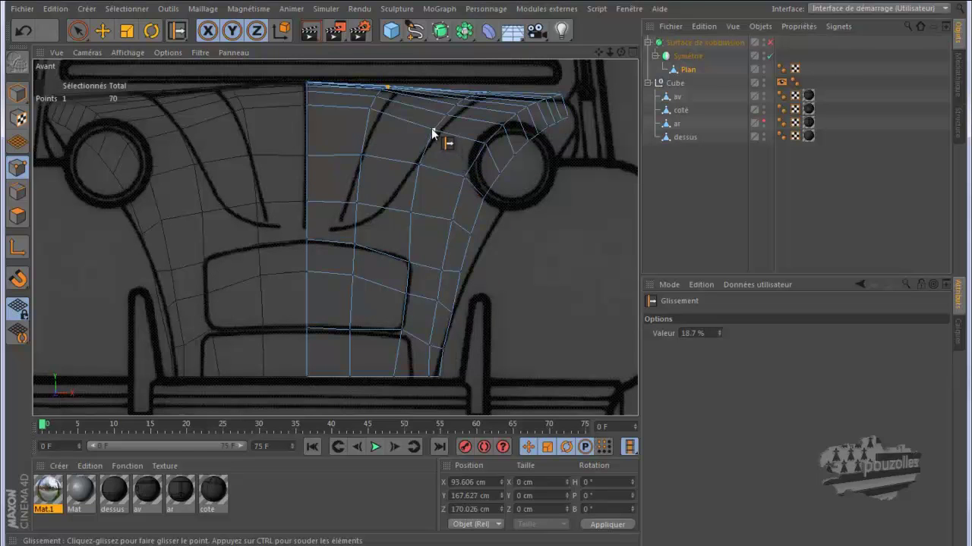
{"action": "left_click_drag", "start_coordinate": [379, 110], "coordinate": [366, 123]}
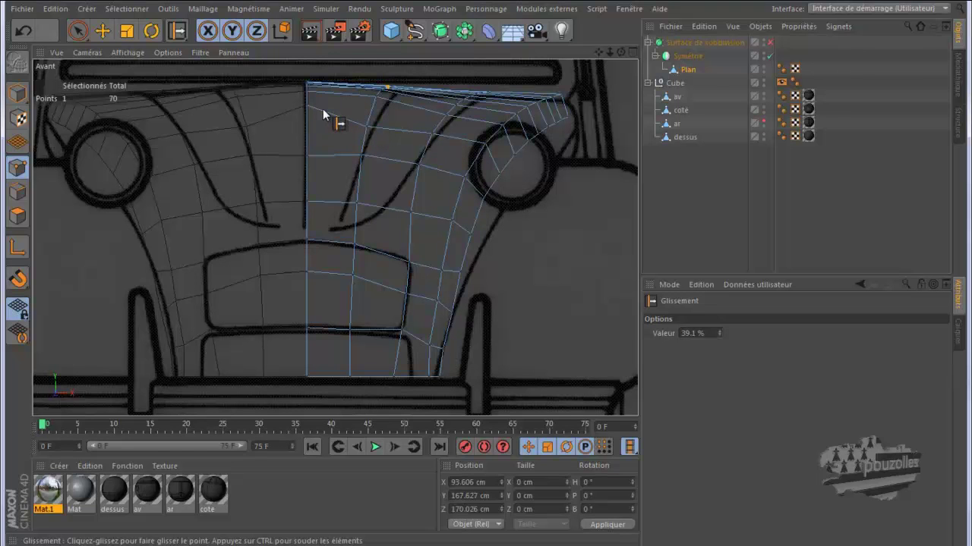
{"action": "left_click_drag", "start_coordinate": [307, 105], "coordinate": [307, 122]}
{"action": "middle_click", "coordinate": [238, 161]}
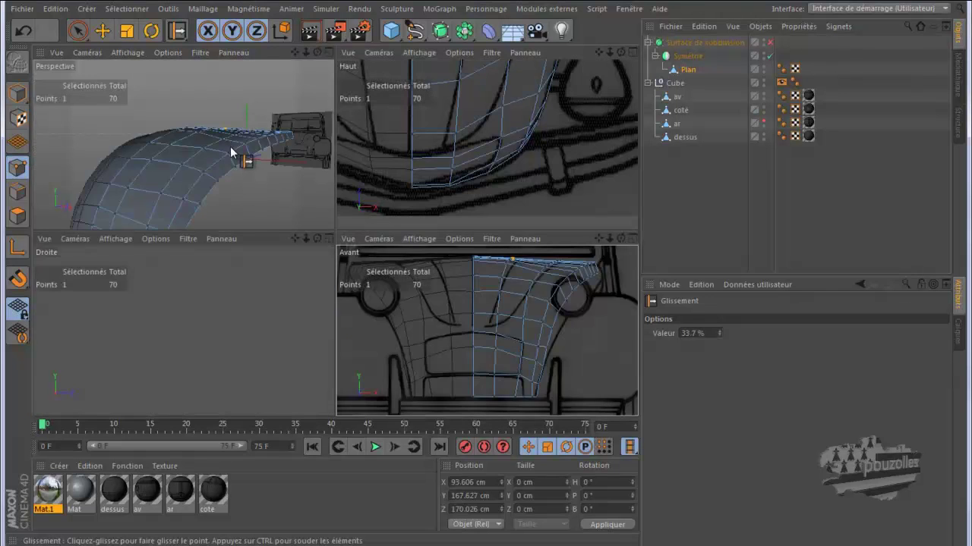
{"action": "middle_click", "coordinate": [232, 152]}
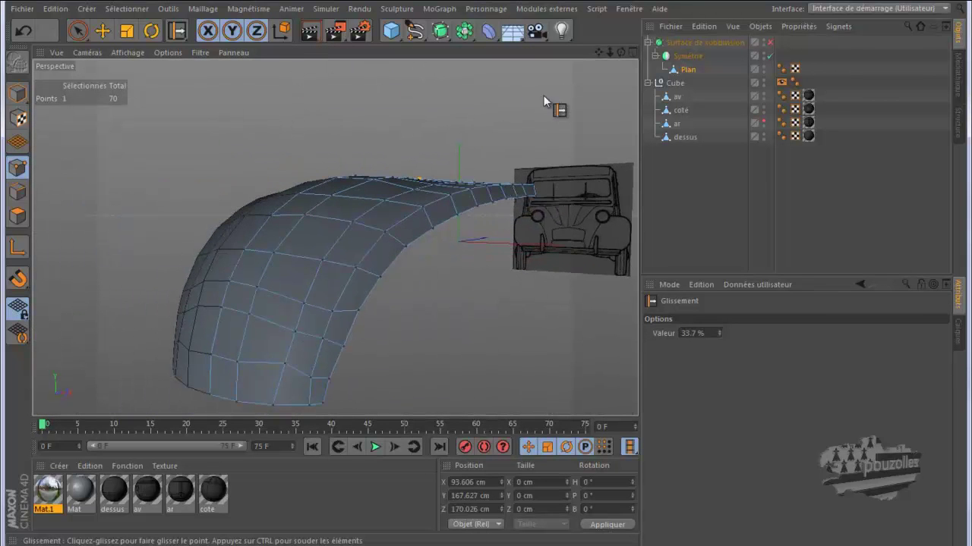
Step: Inspect the bonnet's smoothed curvature from several angles with the subdivision surface enabled, with and without the mesh lines displayed
{"action": "key", "text": "q"}
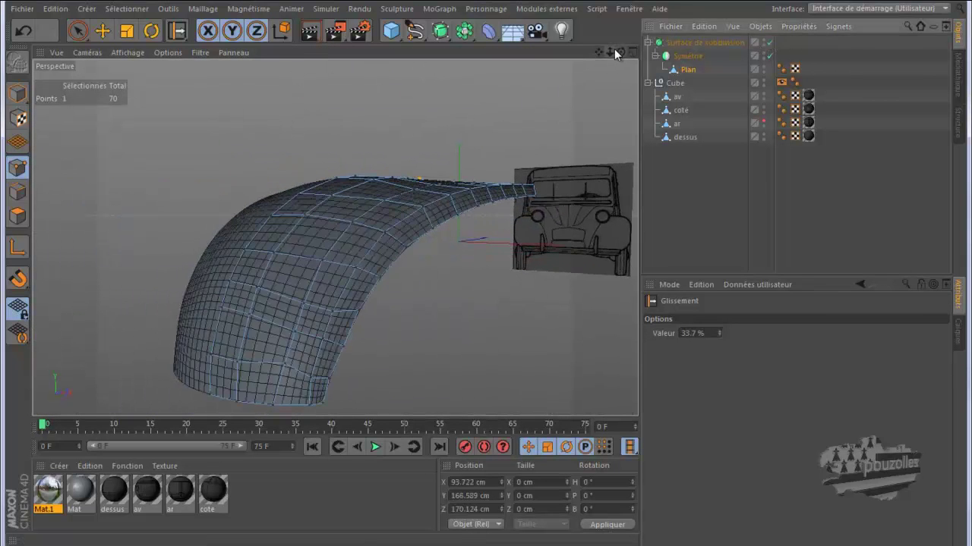
{"action": "left_click_drag", "start_coordinate": [621, 51], "coordinate": [387, 36]}
{"action": "left_click", "coordinate": [129, 52]}
{"action": "left_click", "coordinate": [152, 196]}
{"action": "left_click_drag", "start_coordinate": [619, 48], "coordinate": [485, 274]}
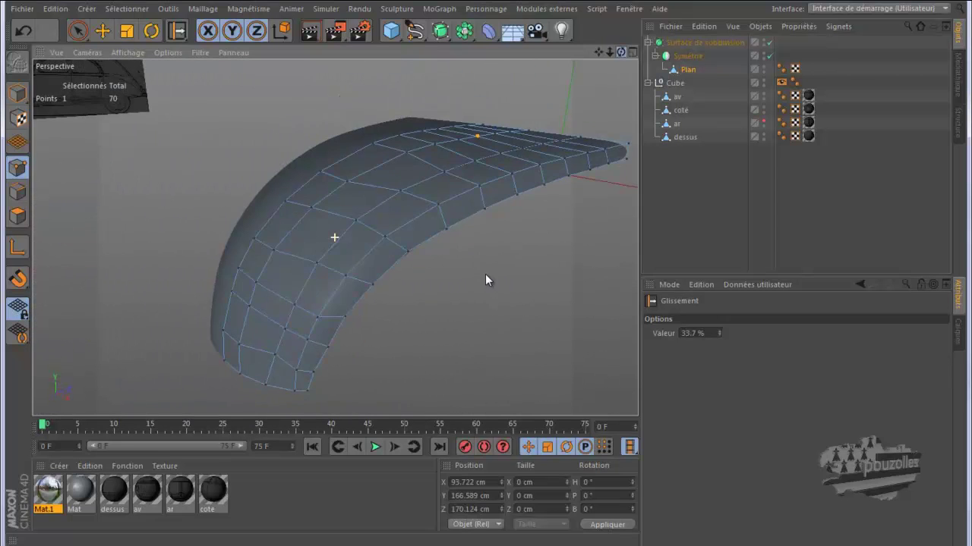
{"action": "left_click", "coordinate": [128, 53]}
{"action": "left_click", "coordinate": [145, 79]}
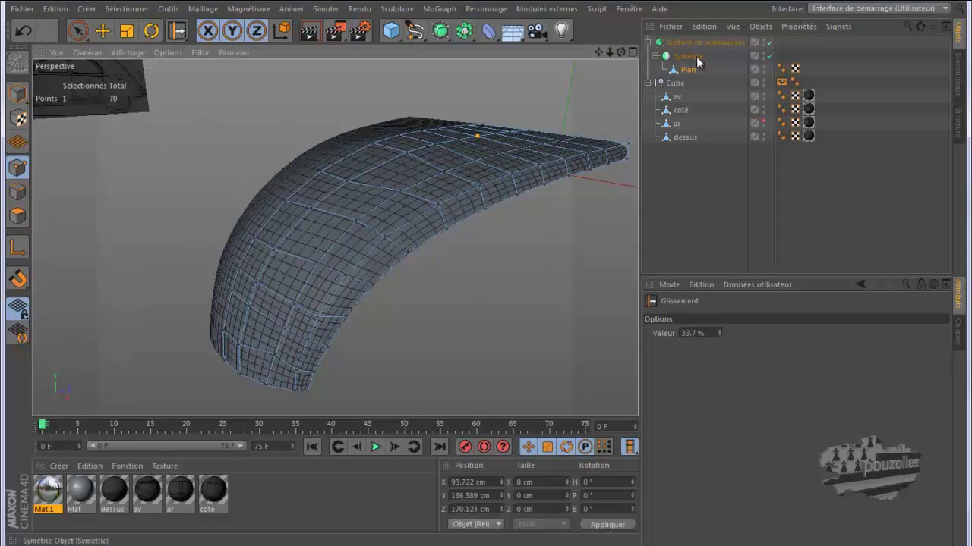
Step: With subdivision disabled, delete the two inner points of the row crossing the grille in the front view to open the grille hole
{"action": "left_click", "coordinate": [771, 43]}
{"action": "middle_click", "coordinate": [318, 284]}
{"action": "left_click", "coordinate": [103, 30]}
{"action": "middle_click", "coordinate": [438, 339]}
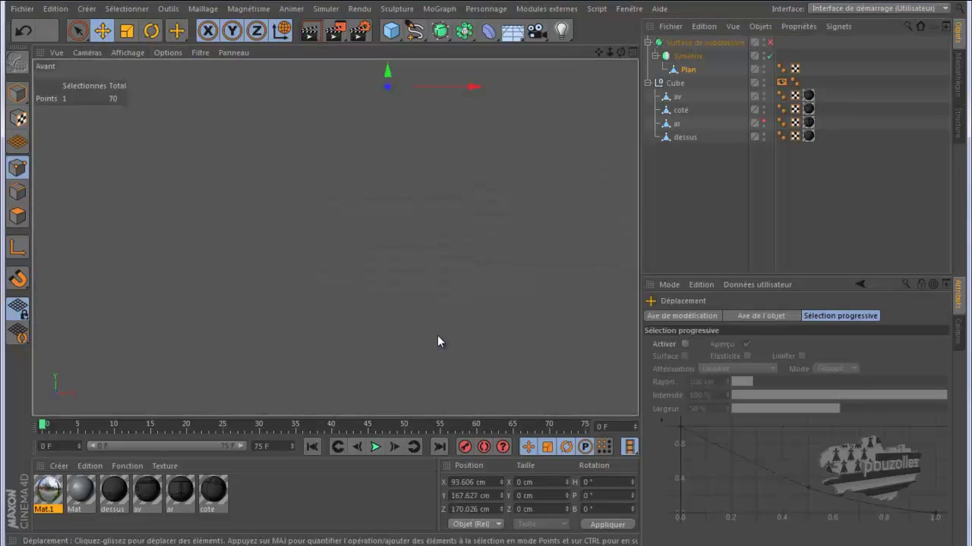
{"action": "left_click", "coordinate": [311, 271]}
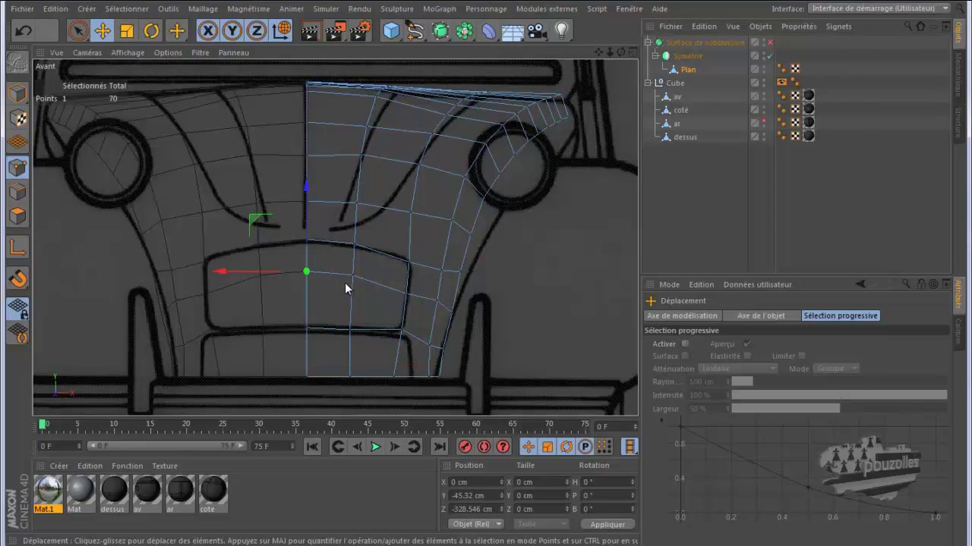
{"action": "left_click", "coordinate": [353, 275], "text": "shift"}
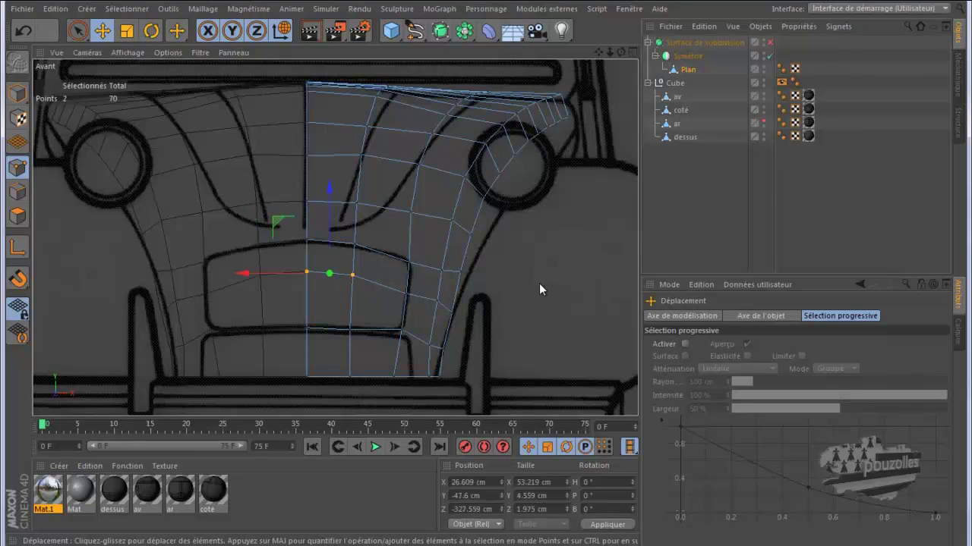
{"action": "key", "text": "Delete"}
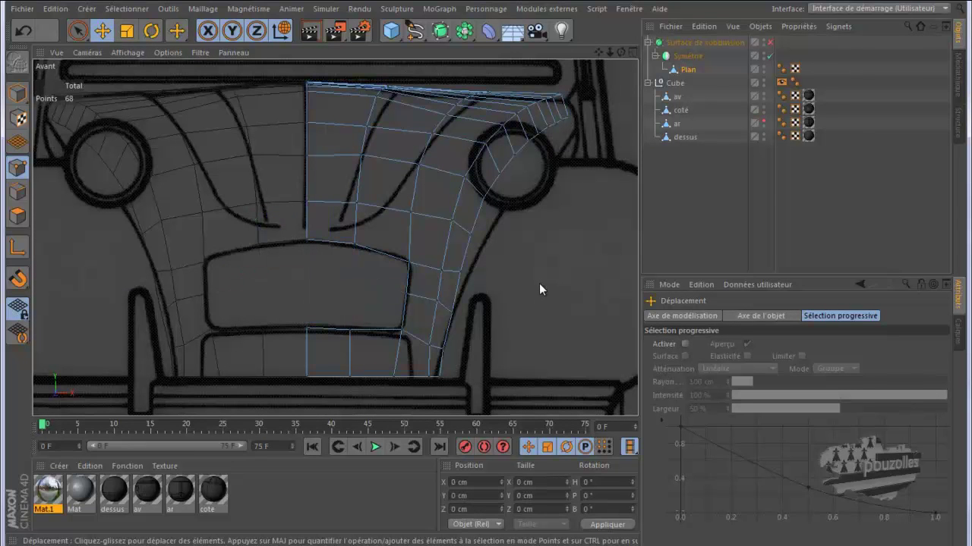
Step: Re-enable the subdivision surface and cut a lengthwise edge loop beside the grille opening's upper outer corner with the Knife in loop mode
{"action": "left_click", "coordinate": [770, 42]}
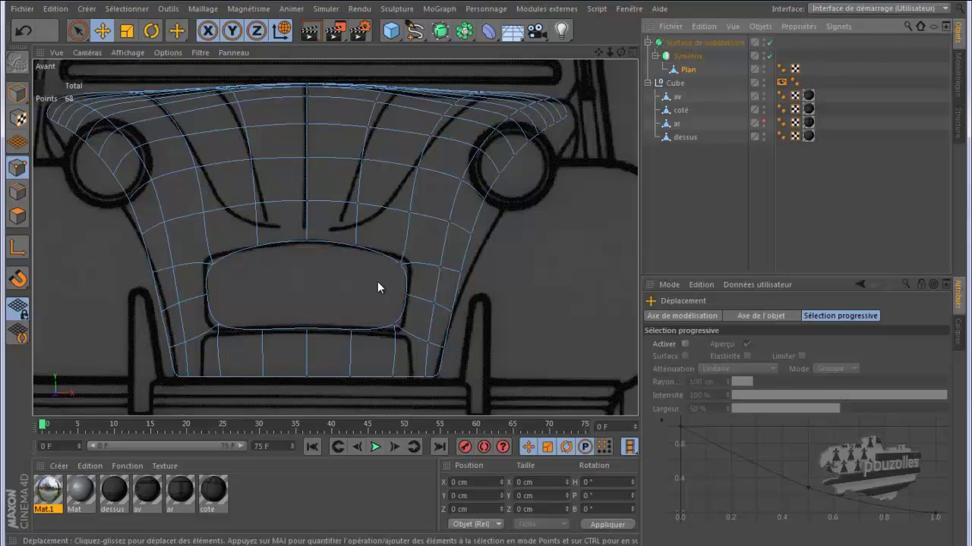
{"action": "scroll", "coordinate": [401, 266], "scroll_direction": "up", "scroll_amount": 5}
{"action": "scroll", "coordinate": [402, 264], "scroll_direction": "up", "scroll_amount": 2}
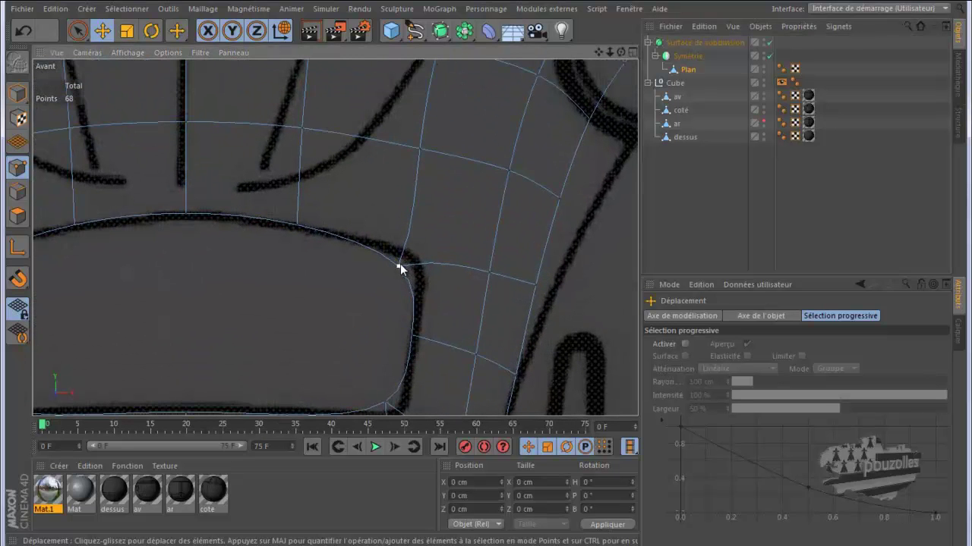
{"action": "scroll", "coordinate": [365, 296], "scroll_direction": "down", "scroll_amount": 6}
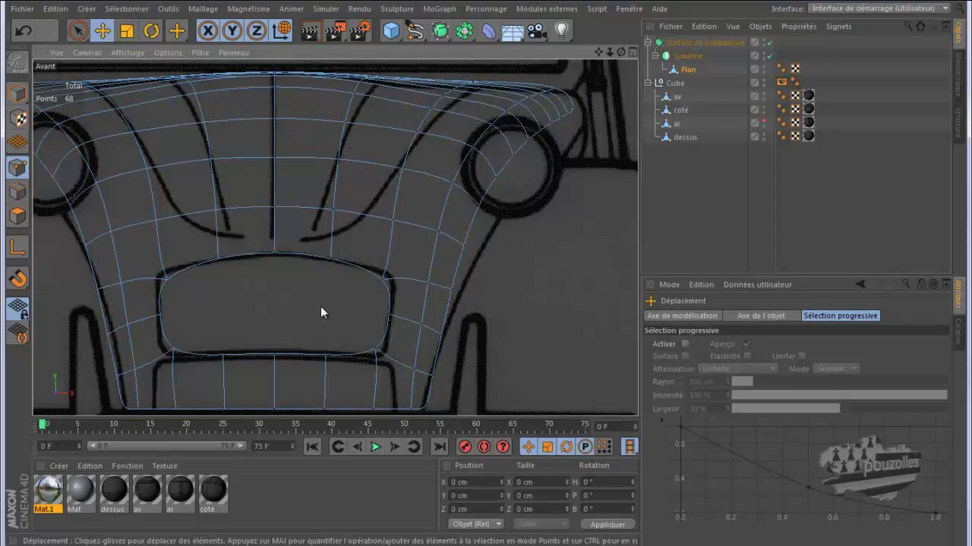
{"action": "key", "text": "k"}
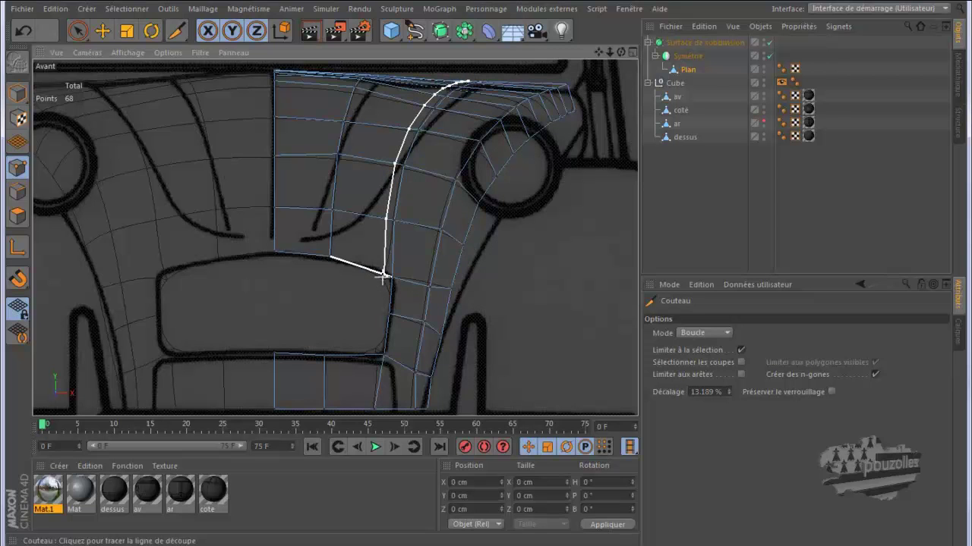
{"action": "left_click", "coordinate": [383, 277]}
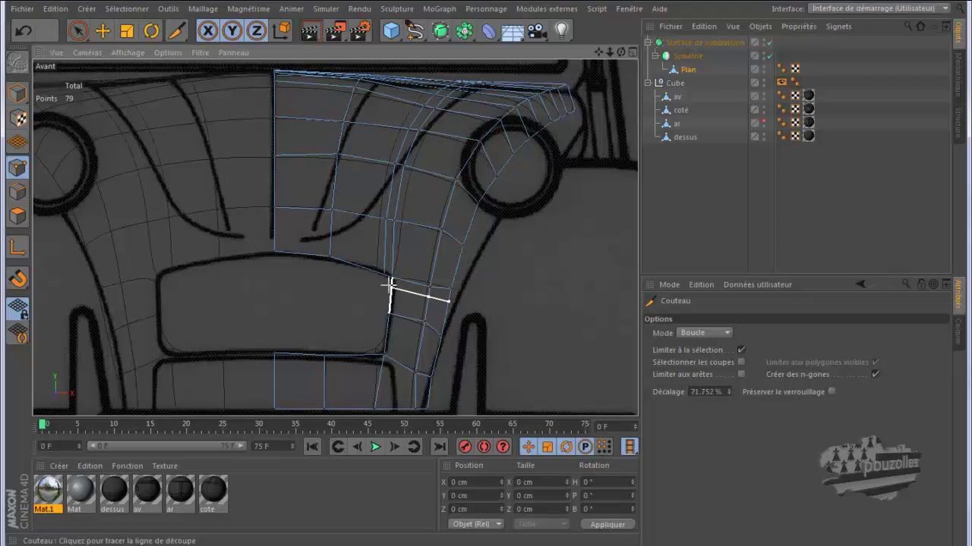
Step: Check the sharpened grille corner in perspective, and cut a vertical loop through the strip below the grille near its lower outer corner
{"action": "middle_click", "coordinate": [272, 301]}
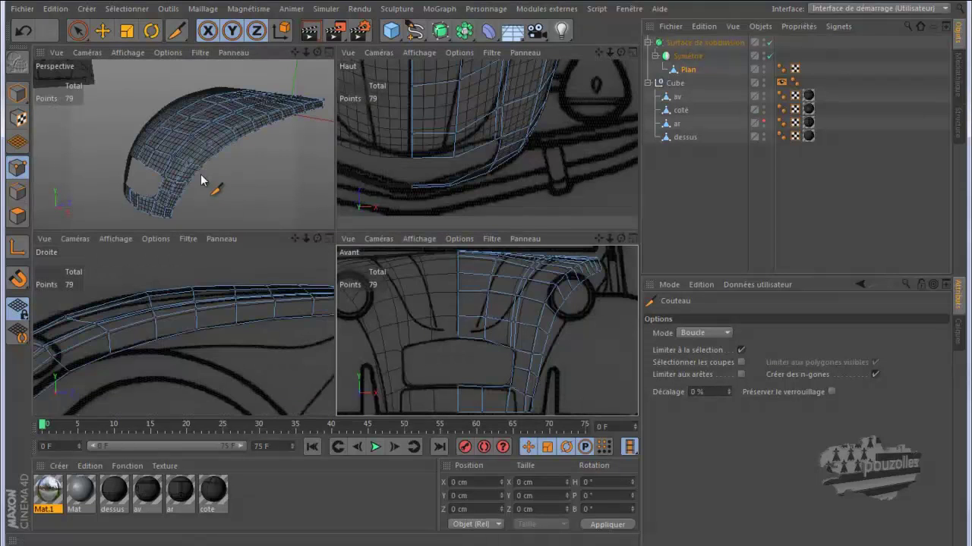
{"action": "middle_click", "coordinate": [210, 182]}
{"action": "left_click_drag", "start_coordinate": [621, 52], "coordinate": [488, 274]}
{"action": "scroll", "coordinate": [330, 315], "scroll_direction": "up", "scroll_amount": 5}
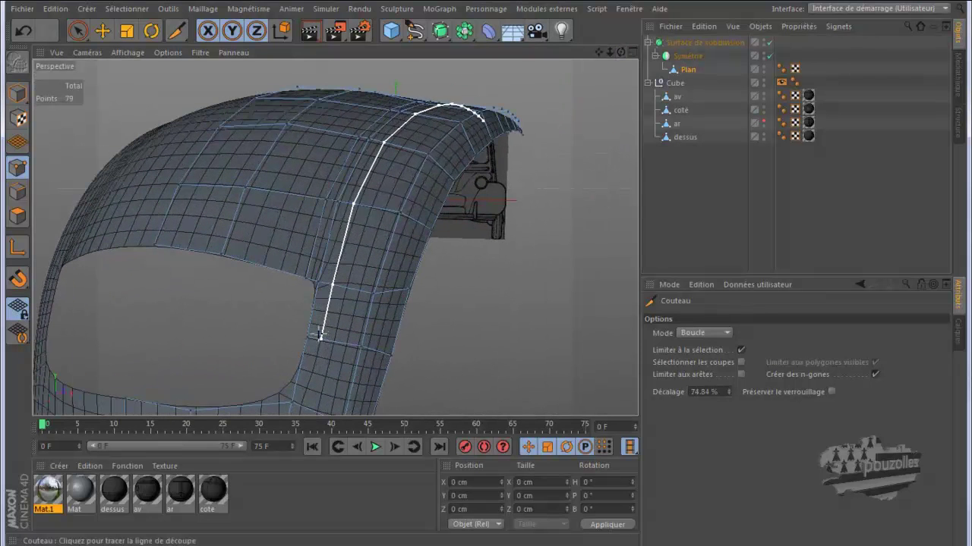
{"action": "left_click", "coordinate": [307, 284]}
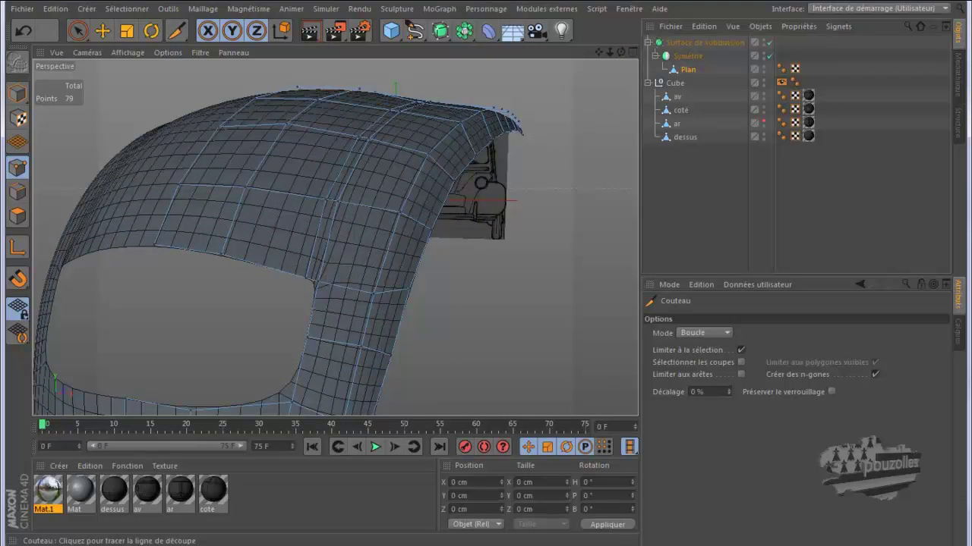
{"action": "left_click", "coordinate": [770, 42]}
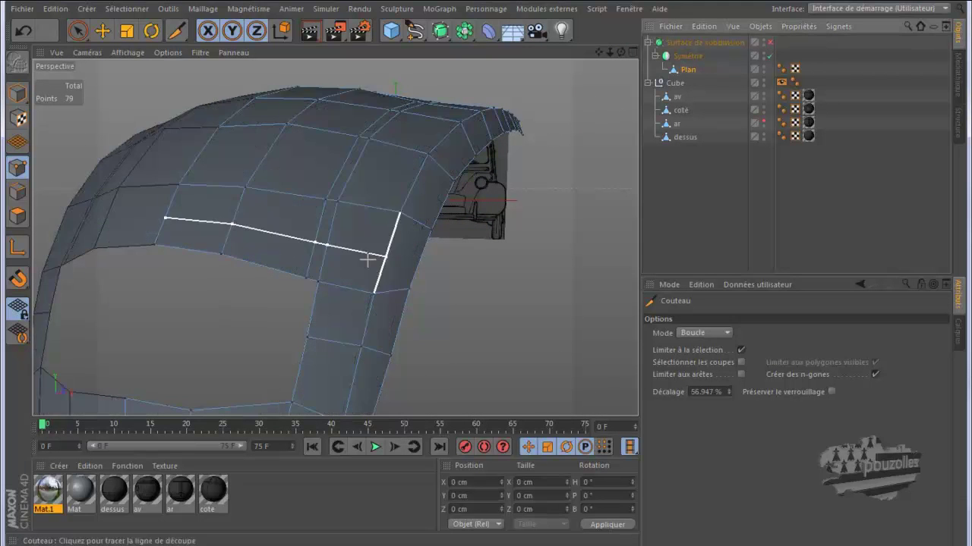
{"action": "middle_click", "coordinate": [358, 267]}
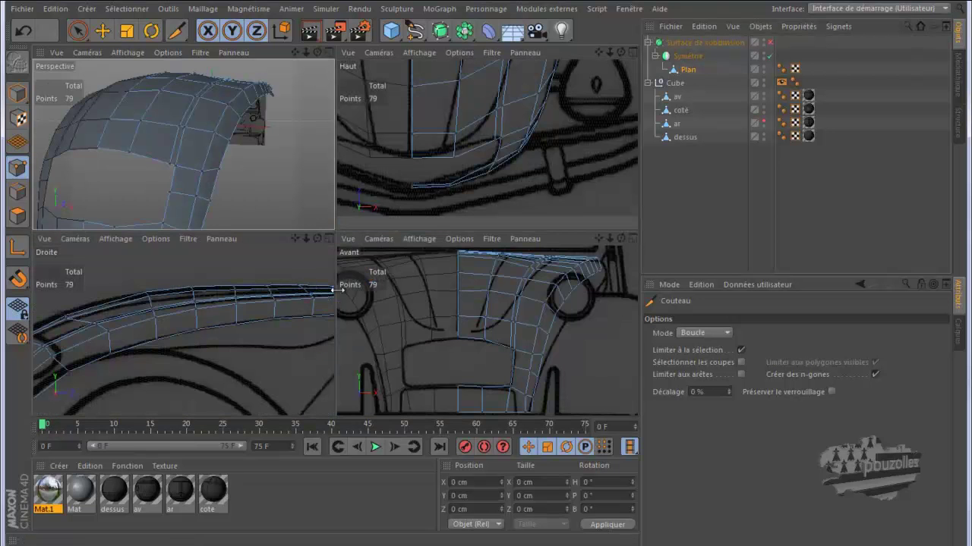
{"action": "middle_click", "coordinate": [460, 326]}
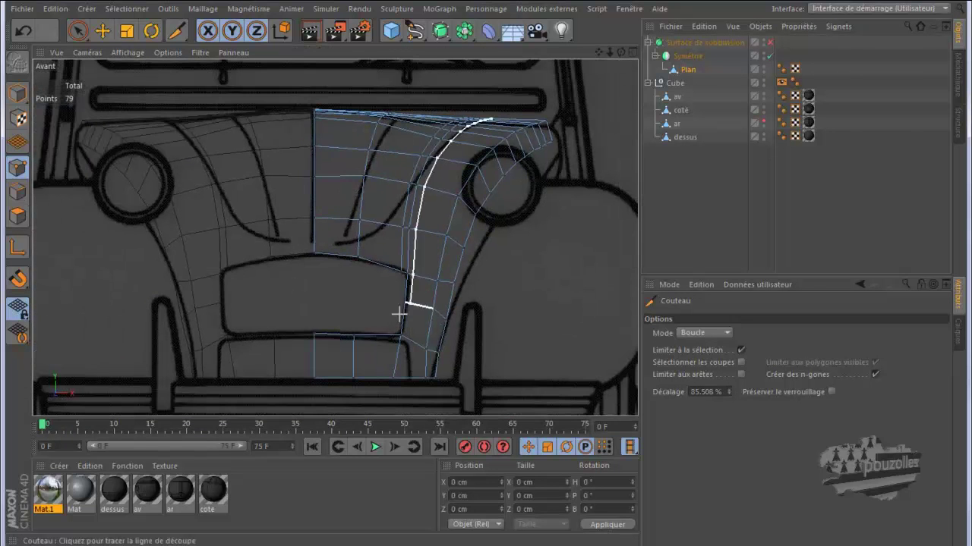
{"action": "left_click", "coordinate": [769, 43]}
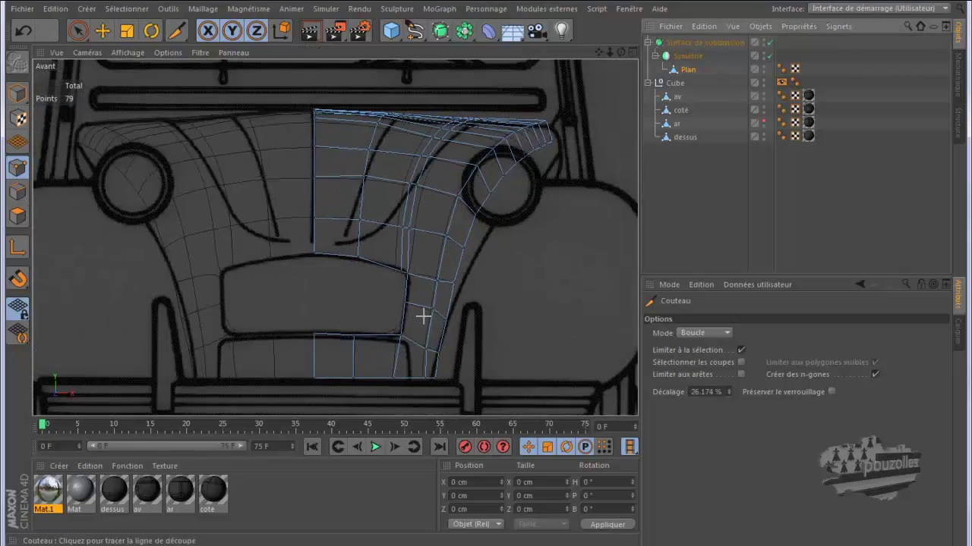
{"action": "left_click", "coordinate": [385, 377]}
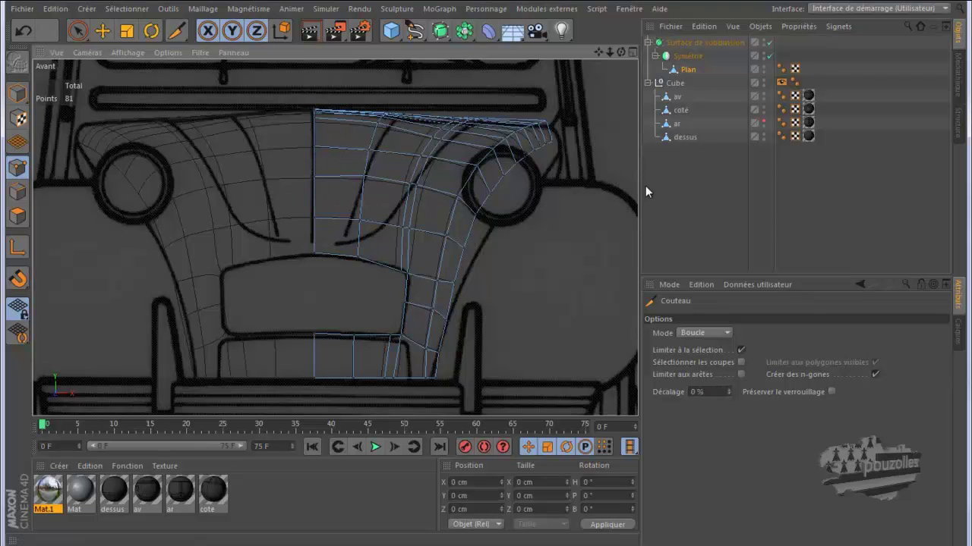
Step: Examine how the subdivided bonnet and its edge loops follow the blueprint lines in the front and top views
{"action": "left_click", "coordinate": [688, 200]}
{"action": "left_click", "coordinate": [103, 30]}
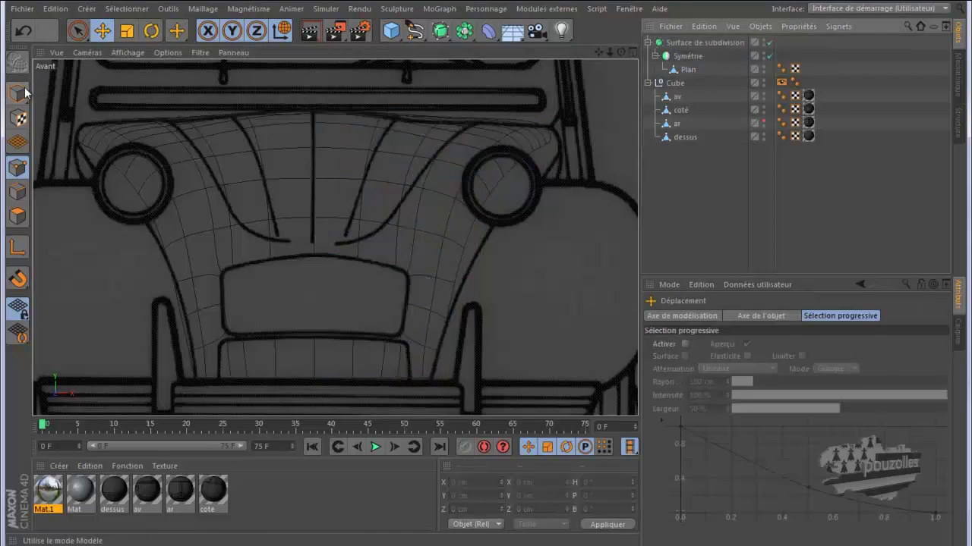
{"action": "left_click", "coordinate": [688, 70]}
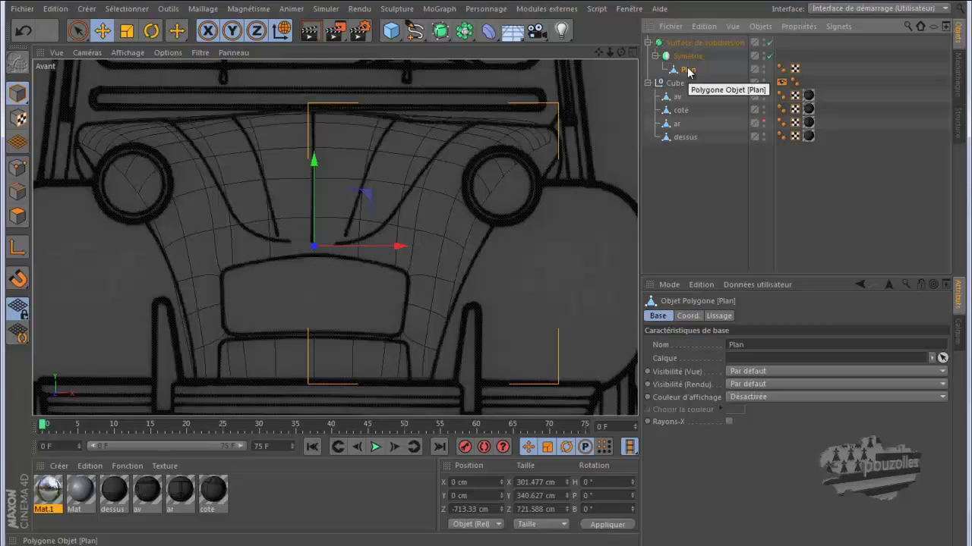
{"action": "left_click", "coordinate": [18, 167]}
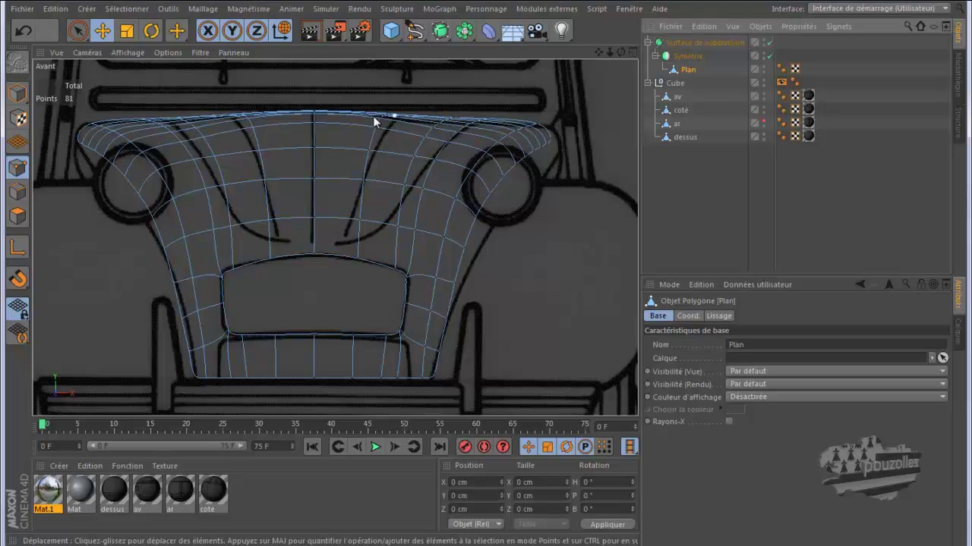
{"action": "middle_click", "coordinate": [302, 128]}
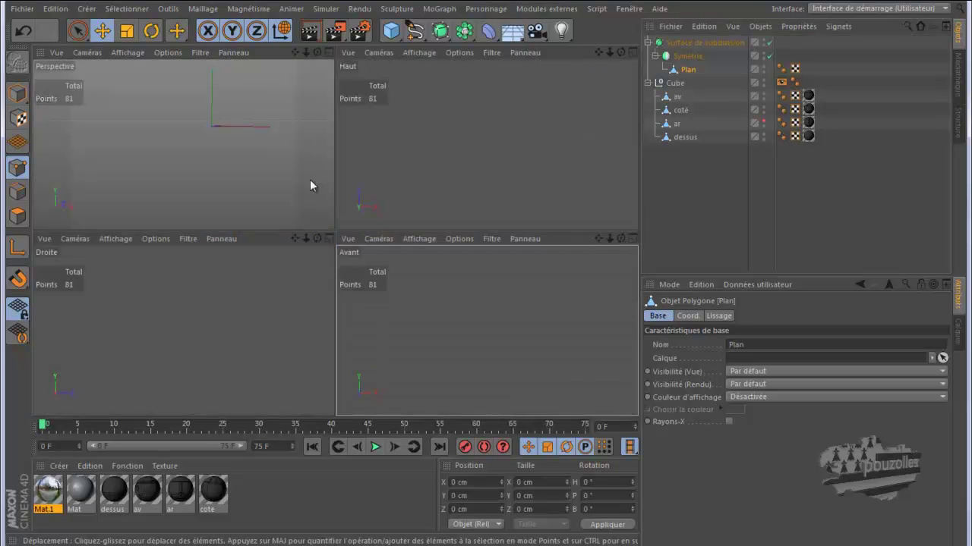
{"action": "middle_click", "coordinate": [372, 192]}
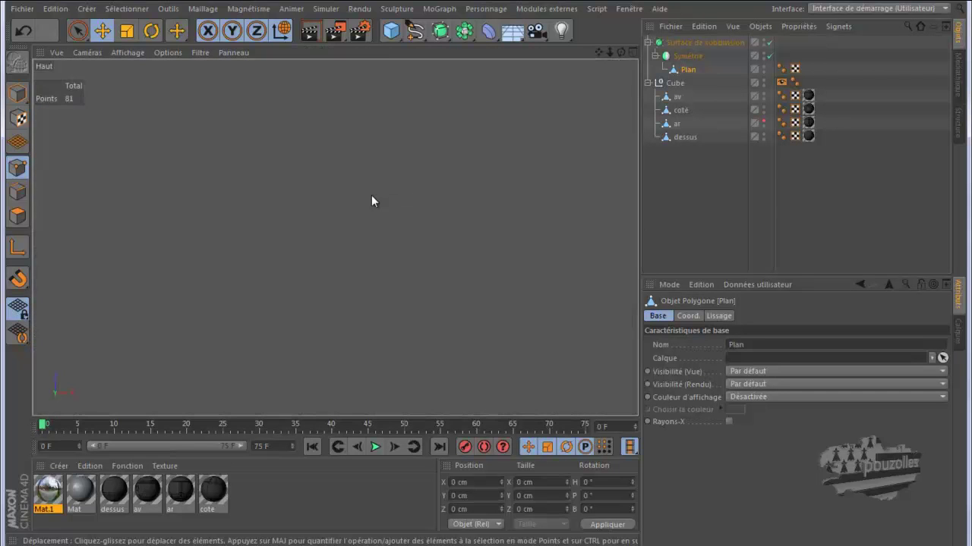
{"action": "scroll", "coordinate": [351, 246], "scroll_direction": "down", "scroll_amount": 6}
{"action": "scroll", "coordinate": [325, 322], "scroll_direction": "down", "scroll_amount": 5}
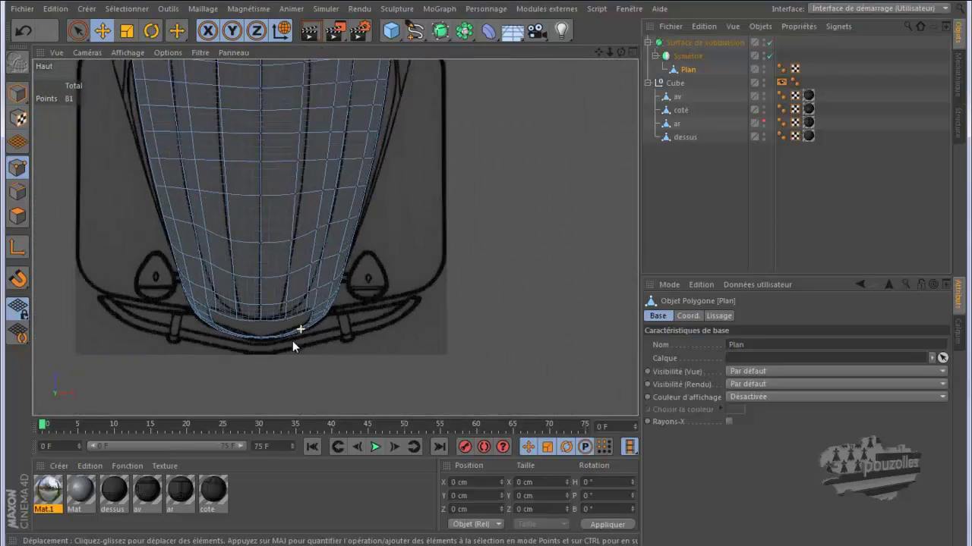
{"action": "mouse_move", "coordinate": [599, 53]}
{"action": "left_mouse_down"}
{"action": "mouse_move", "coordinate": [485, 282]}
{"action": "mouse_move", "coordinate": [599, 50]}
{"action": "left_mouse_up"}
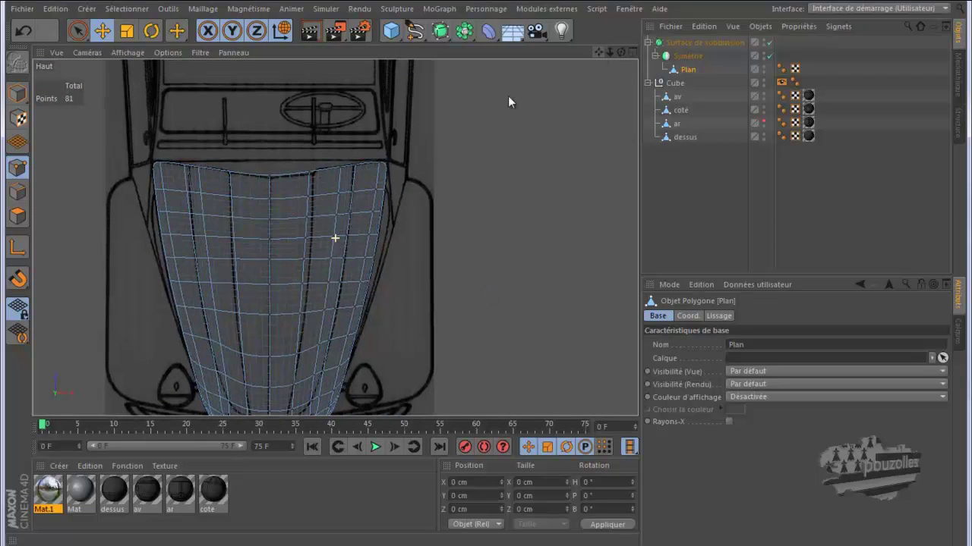
{"action": "scroll", "coordinate": [254, 166], "scroll_direction": "up", "scroll_amount": 6}
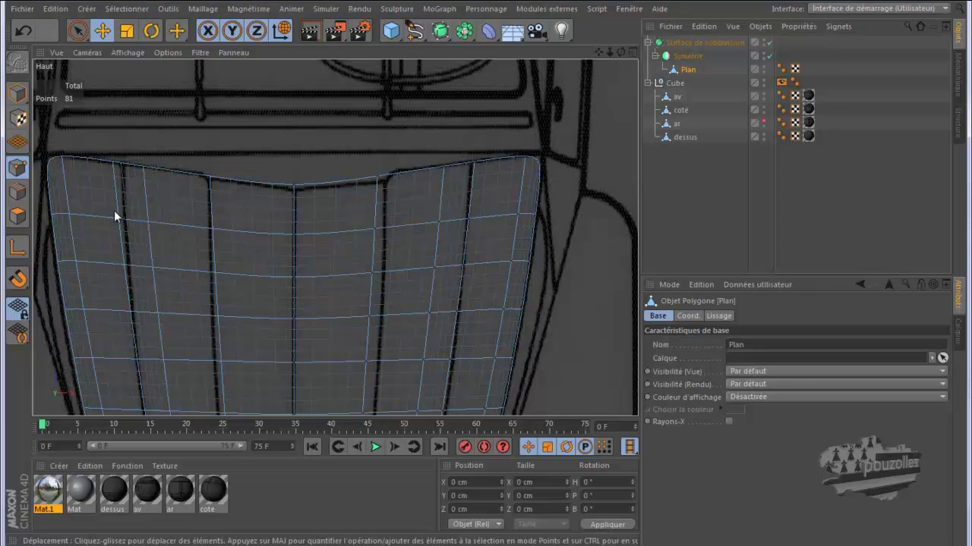
Step: Try to tilt only the Plan object's axis to a pitch of -21.6° with axis editing enabled
{"action": "left_click", "coordinate": [17, 247]}
{"action": "scroll", "coordinate": [220, 172], "scroll_direction": "down", "scroll_amount": 2}
{"action": "middle_click_drag", "start_coordinate": [280, 157], "coordinate": [322, 125], "text": "alt"}
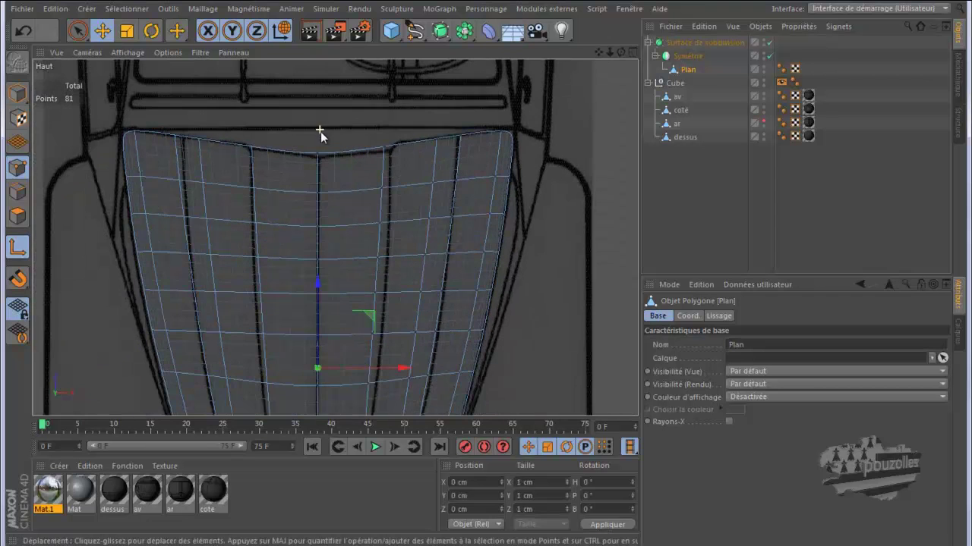
{"action": "key", "text": "r"}
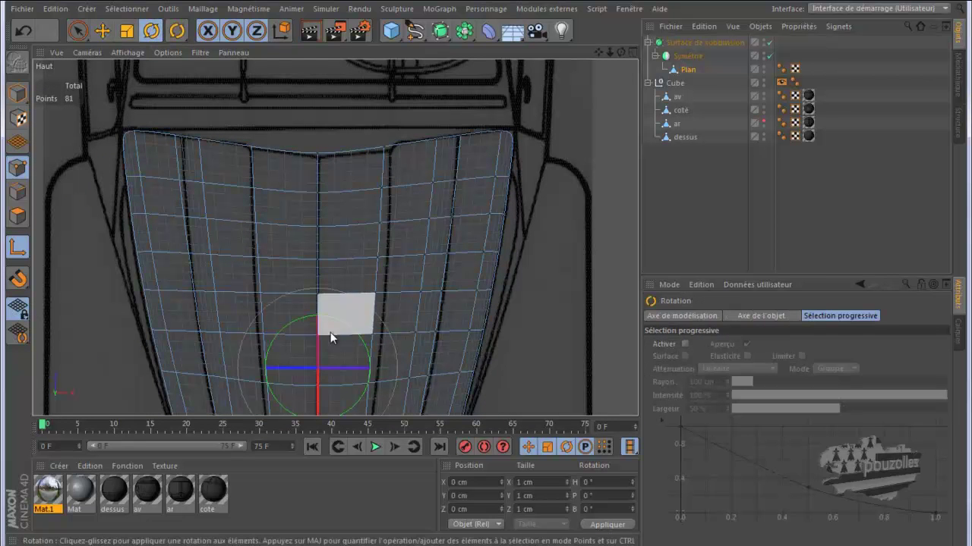
{"action": "left_click", "coordinate": [16, 95]}
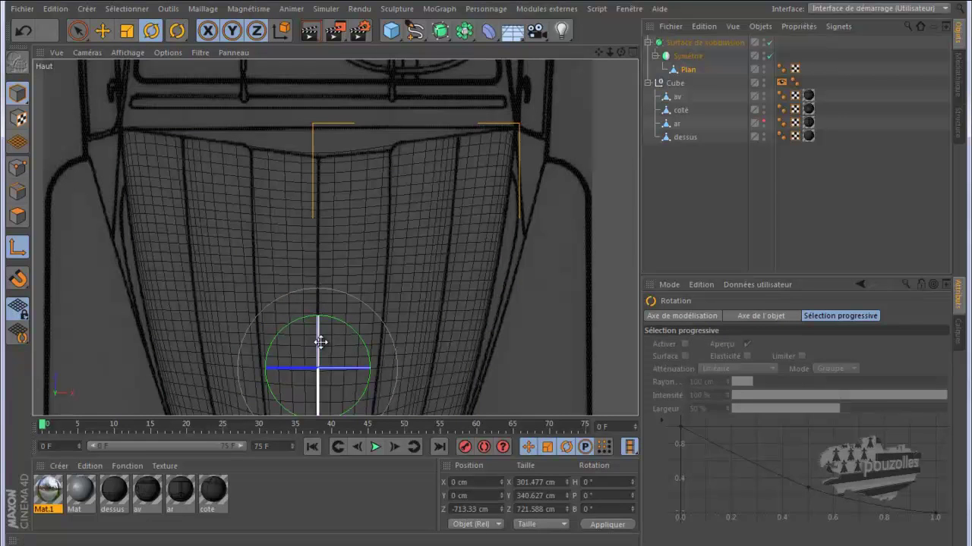
{"action": "left_click_drag", "start_coordinate": [319, 343], "coordinate": [319, 319]}
{"action": "middle_click", "coordinate": [124, 196]}
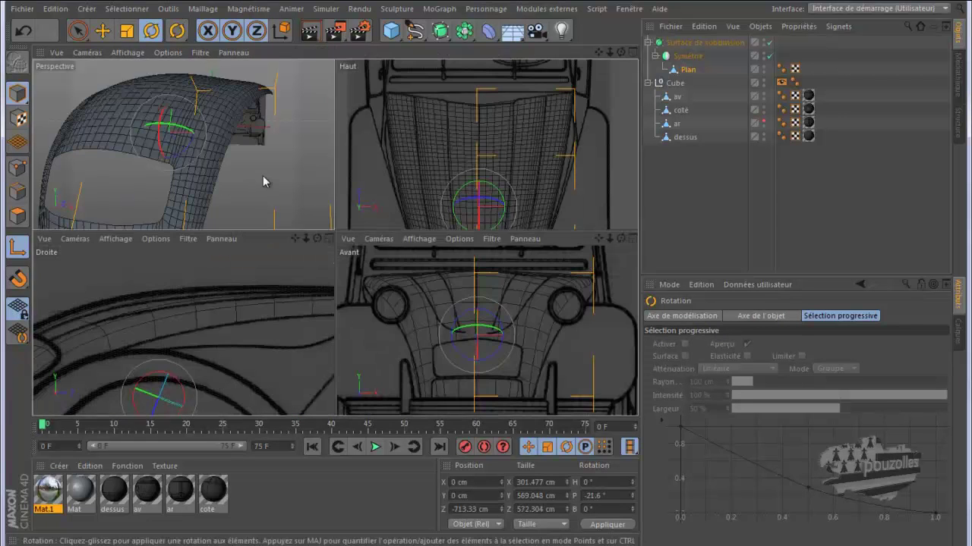
{"action": "middle_click", "coordinate": [263, 175]}
{"action": "scroll", "coordinate": [557, 113], "scroll_direction": "down", "scroll_amount": 5}
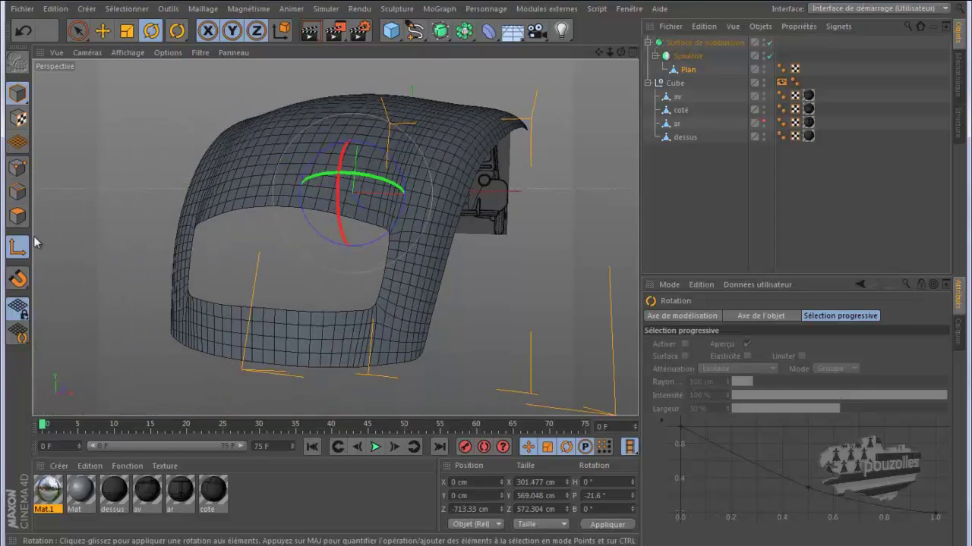
{"action": "left_click", "coordinate": [22, 31]}
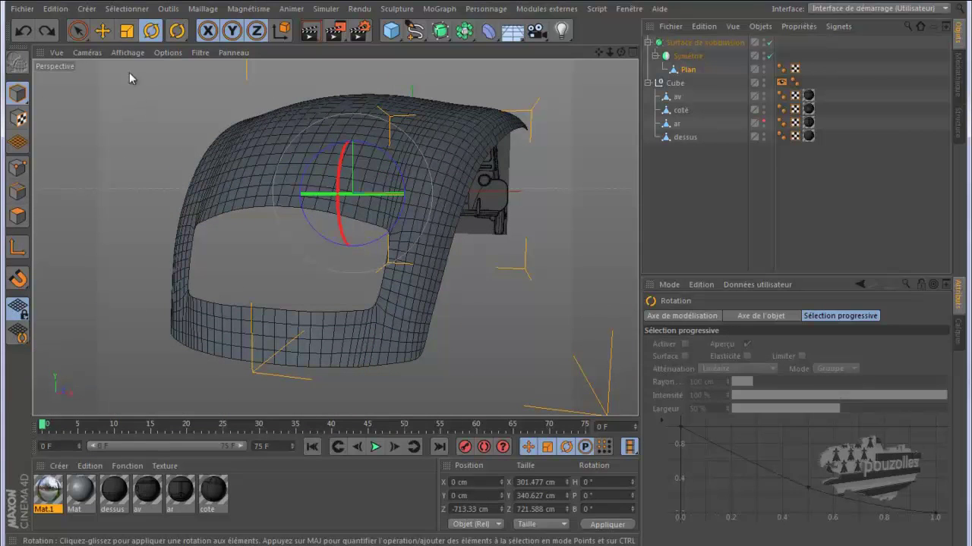
Step: Try to rotate the Plan object itself to a pitch of about -24.2° with axis editing disabled
{"action": "left_click_drag", "start_coordinate": [343, 156], "coordinate": [343, 190]}
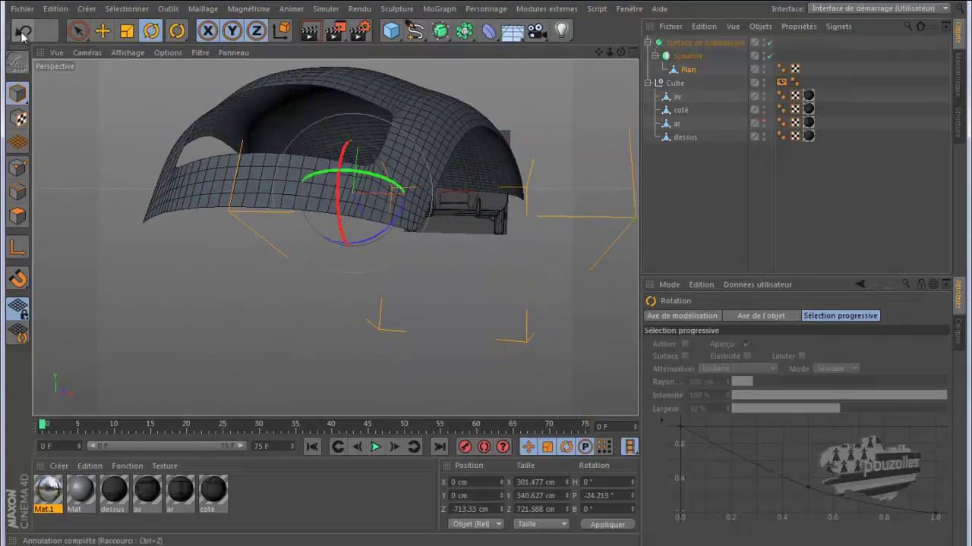
{"action": "left_click", "coordinate": [23, 31]}
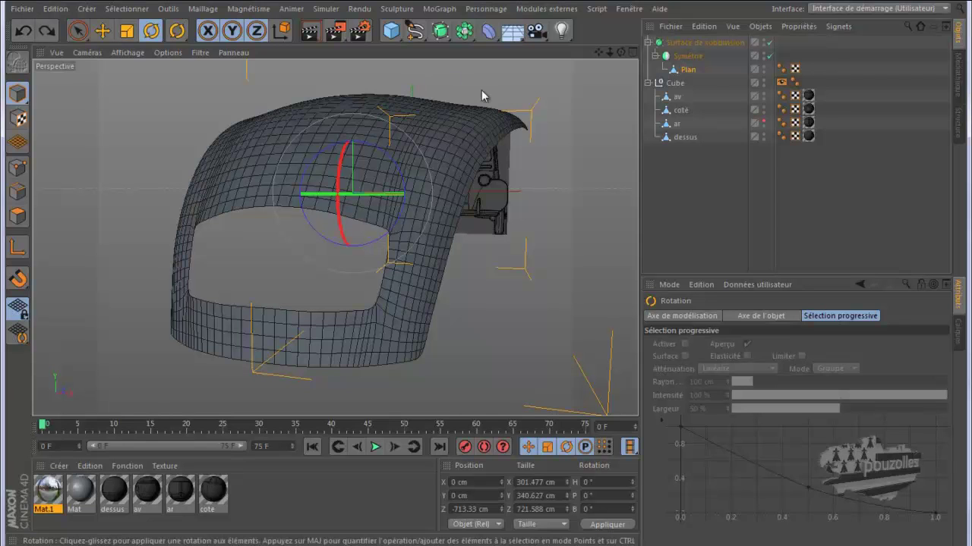
{"action": "left_click", "coordinate": [167, 196]}
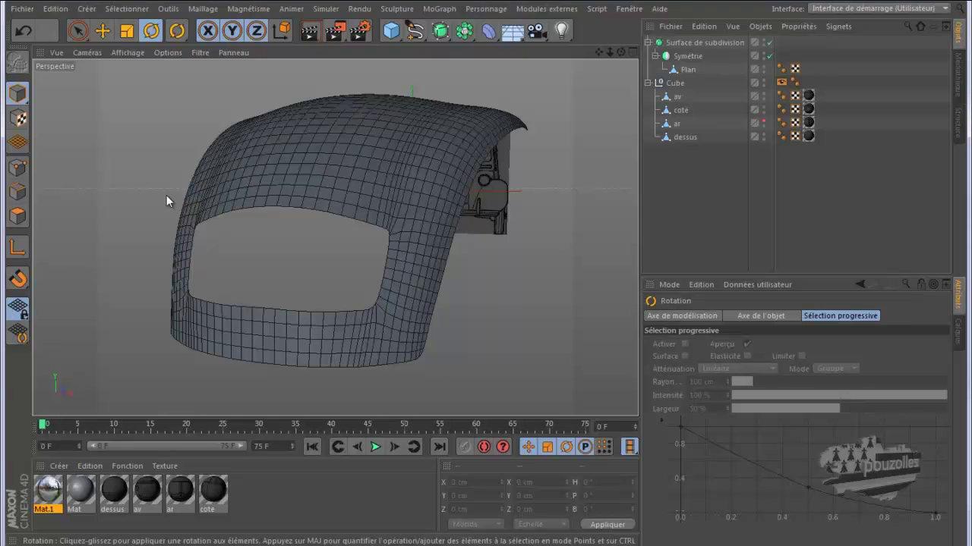